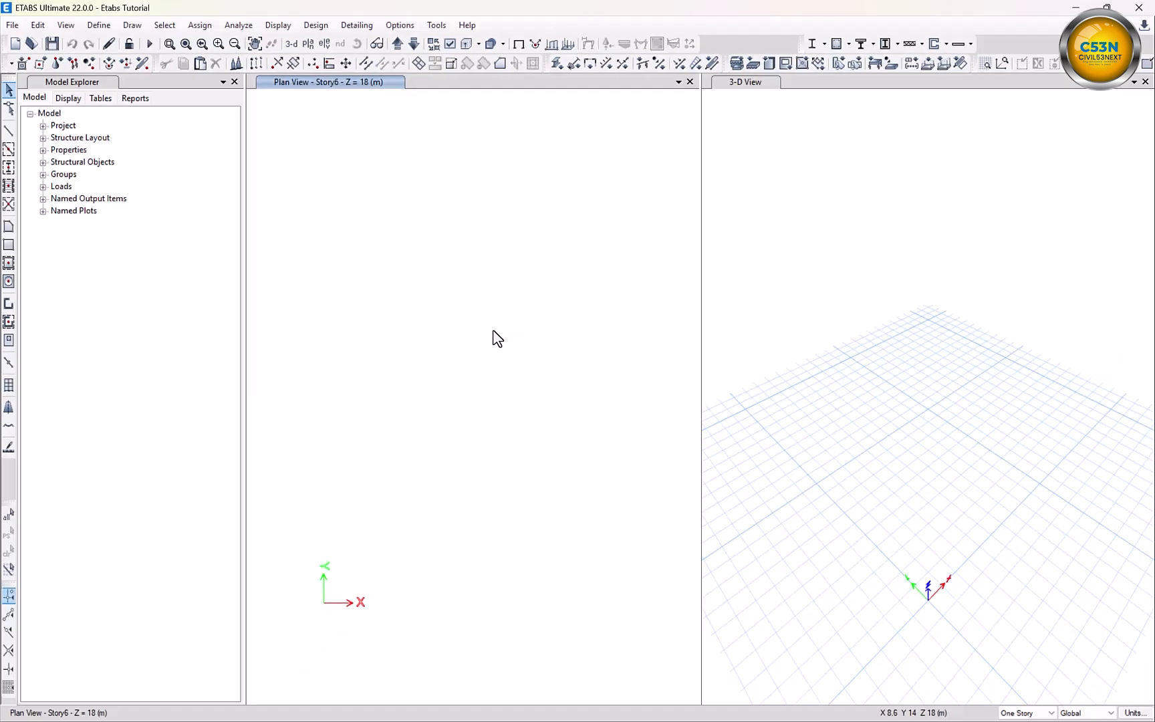
Open grid system G1 for modification from the story and grid system data
{"action": "right_click", "coordinate": [495, 333]}
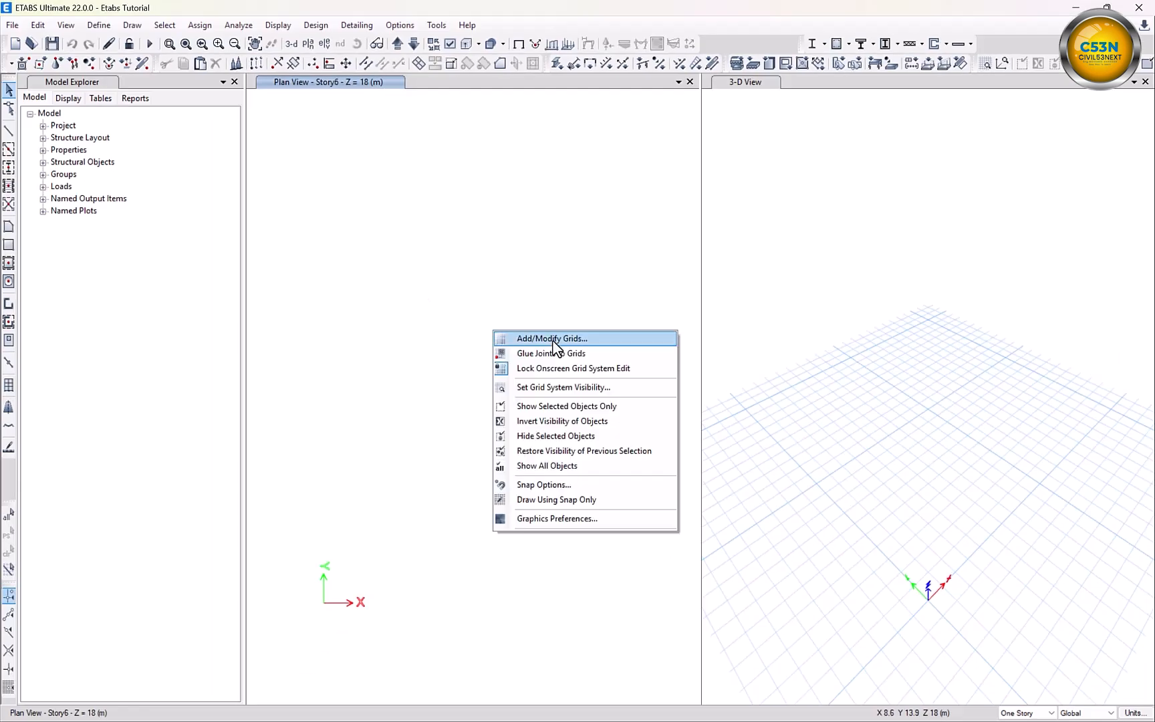
{"action": "left_click", "coordinate": [553, 339]}
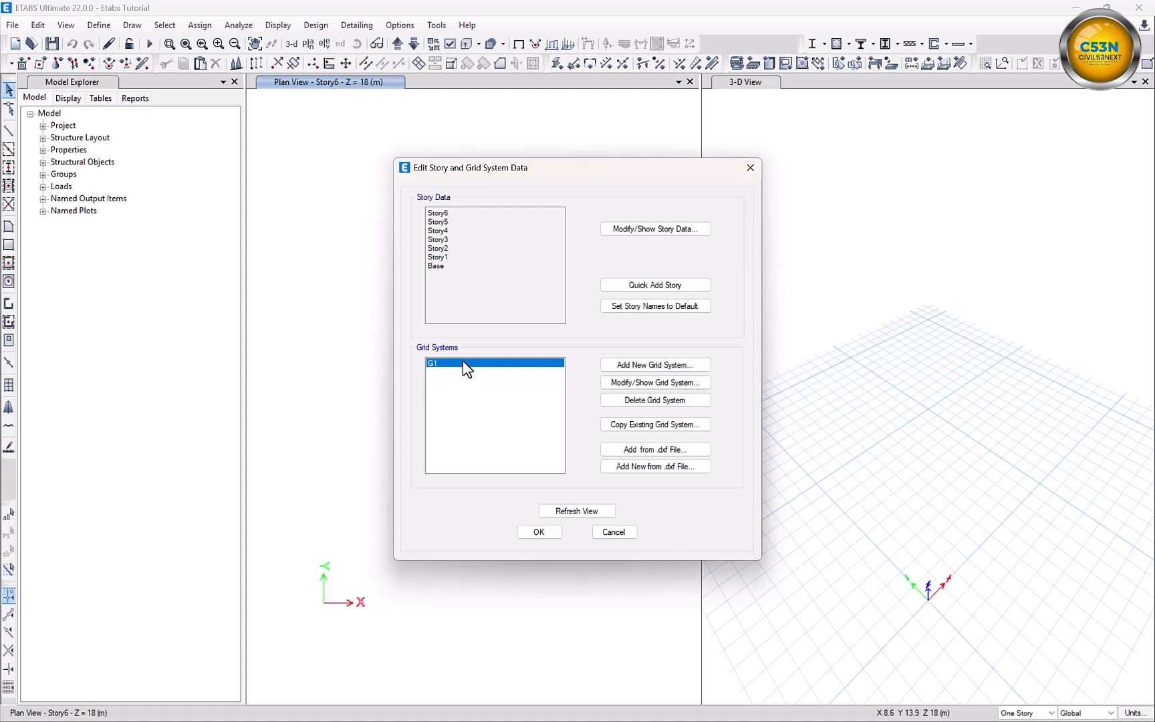
{"action": "left_click", "coordinate": [652, 384]}
{"action": "left_click_drag", "start_coordinate": [406, 117], "coordinate": [398, 99]}
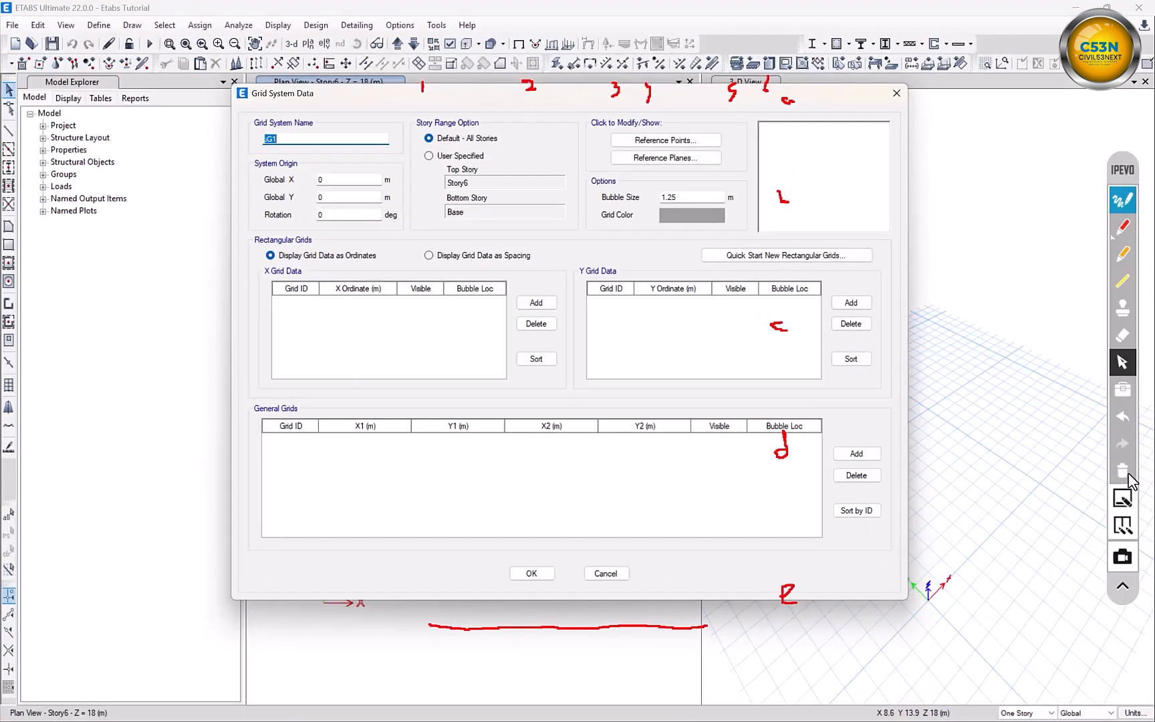
{"action": "left_click", "coordinate": [1125, 473]}
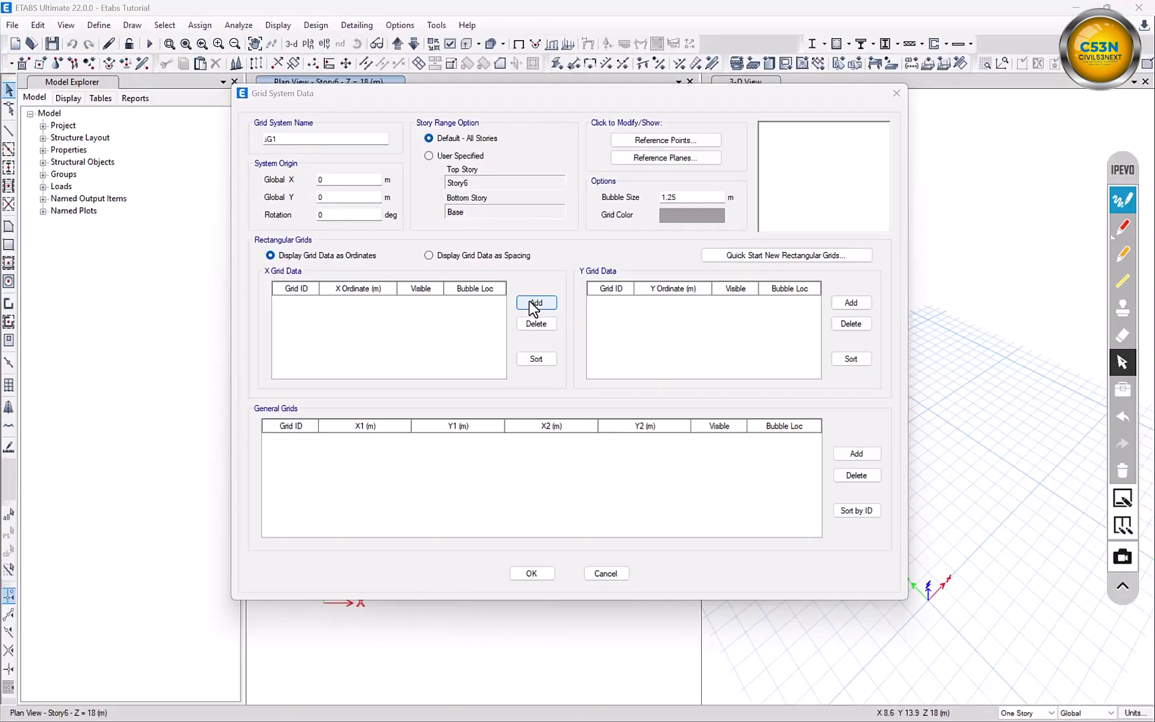
Add five blank X grid rows with the grid data shown as ordinates
{"action": "left_click", "coordinate": [536, 305]}
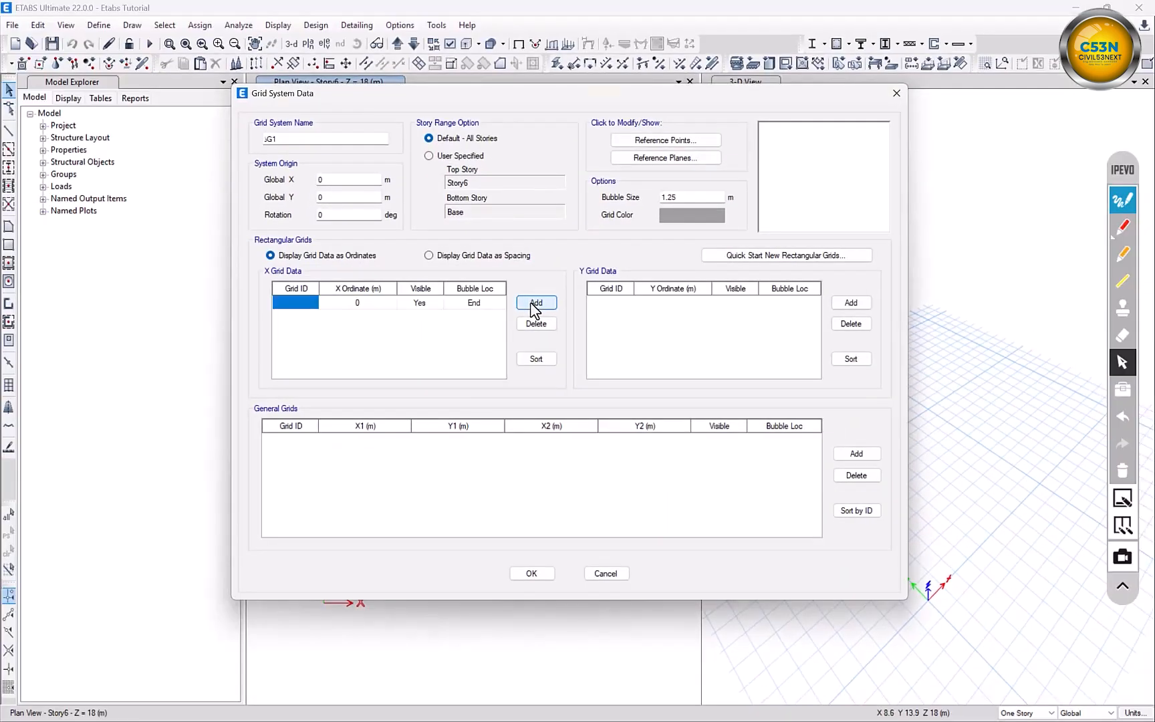
{"action": "left_click", "coordinate": [535, 305]}
{"action": "left_click", "coordinate": [535, 305]}
{"action": "left_click", "coordinate": [536, 305]}
{"action": "left_click", "coordinate": [536, 305]}
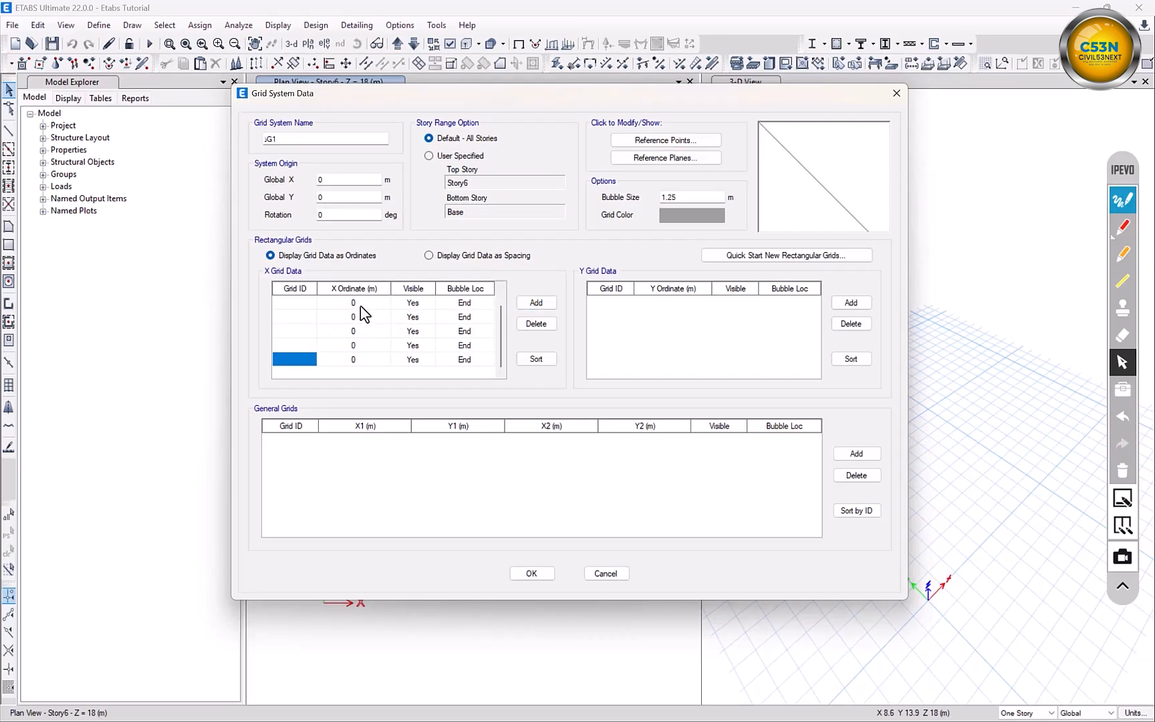
Set the second X ordinate to 3.31 m, the third to 6.23 m and the fourth to 6.23+1.11
{"action": "left_click", "coordinate": [360, 306]}
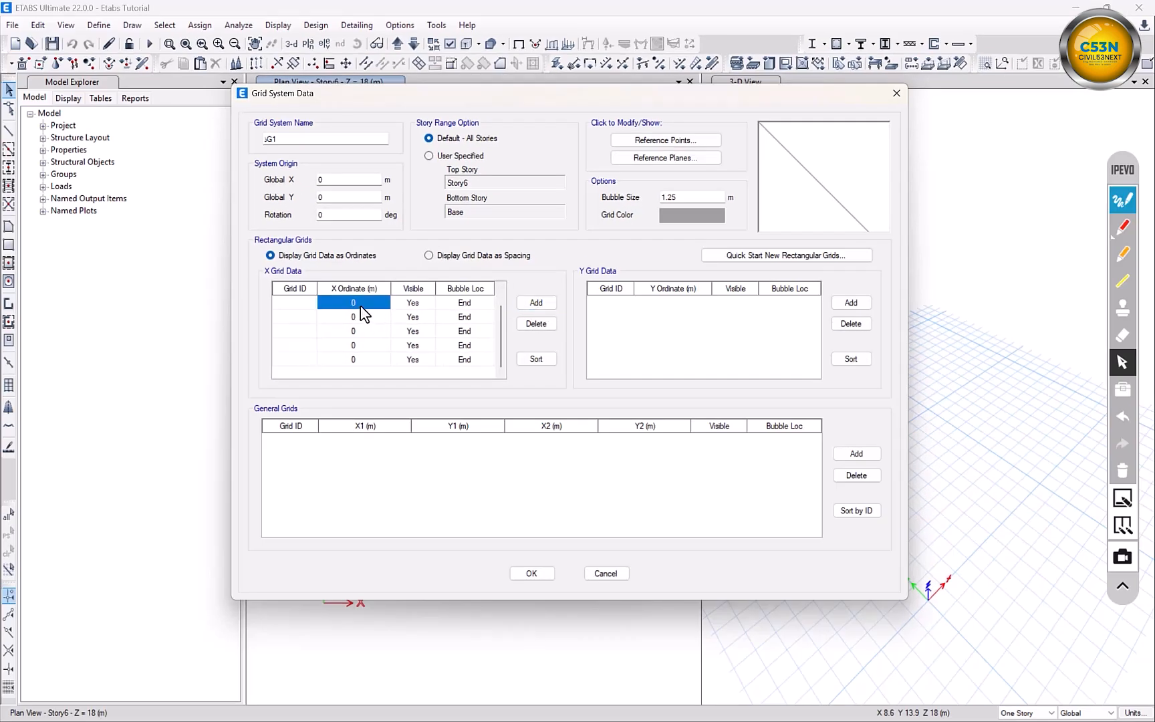
{"action": "left_click", "coordinate": [364, 318]}
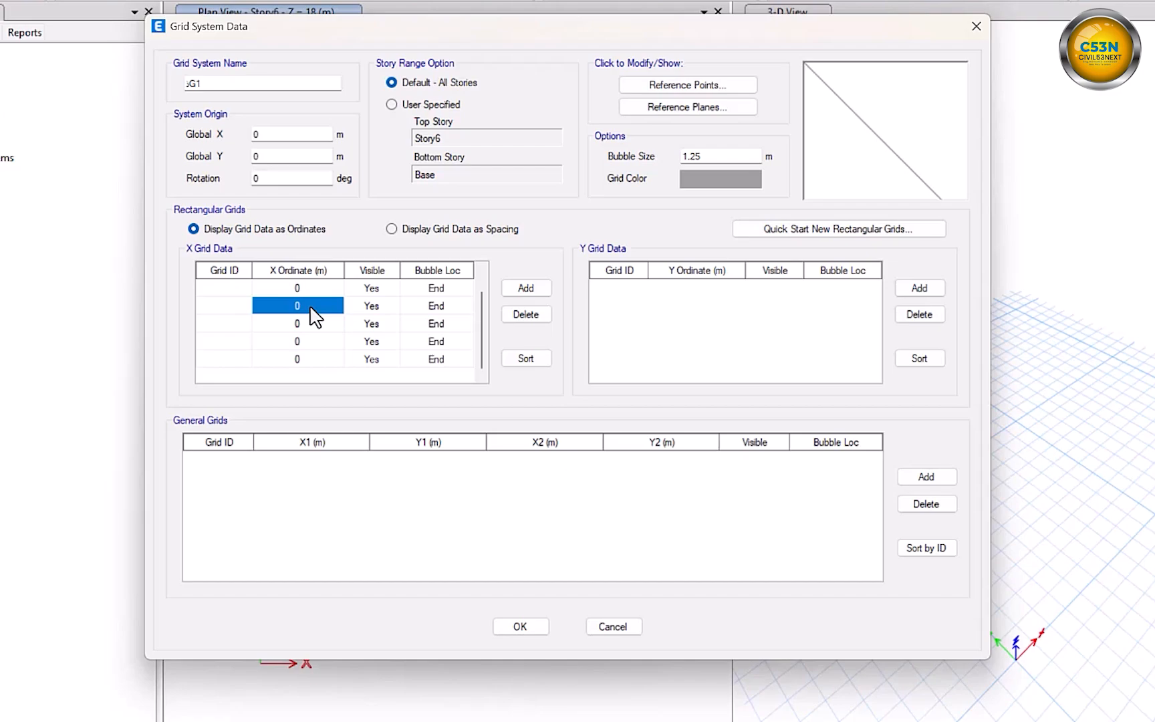
{"action": "type", "text": "3.31"}
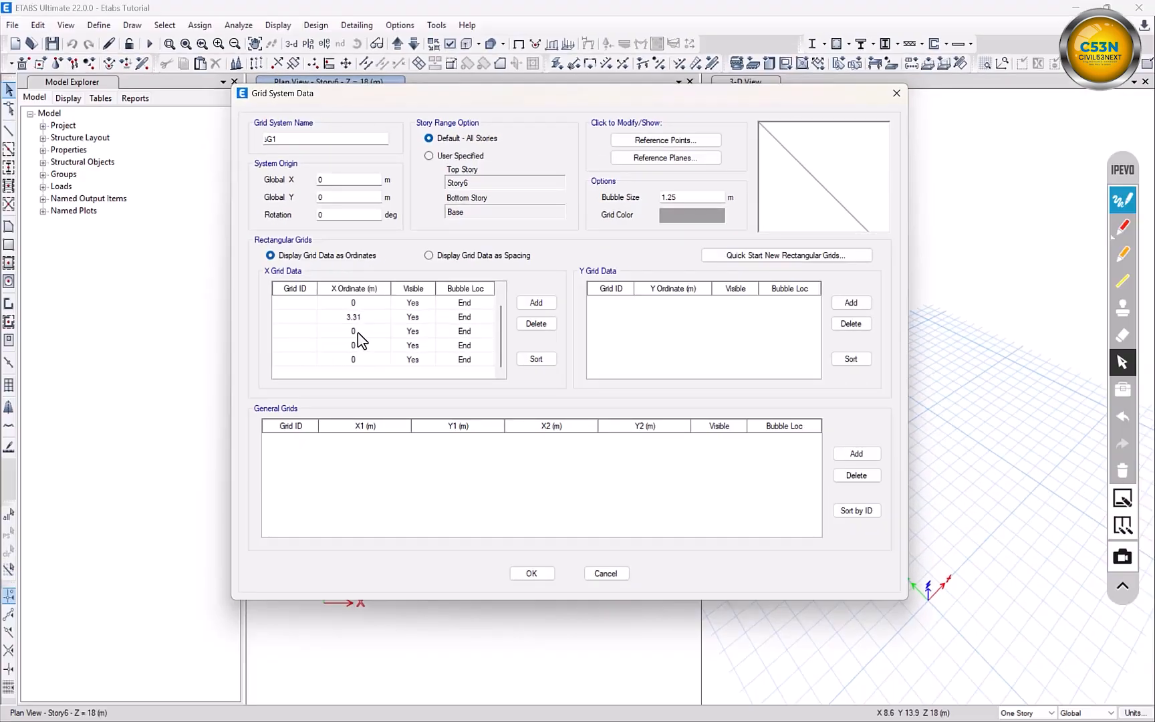
{"action": "left_click", "coordinate": [358, 332]}
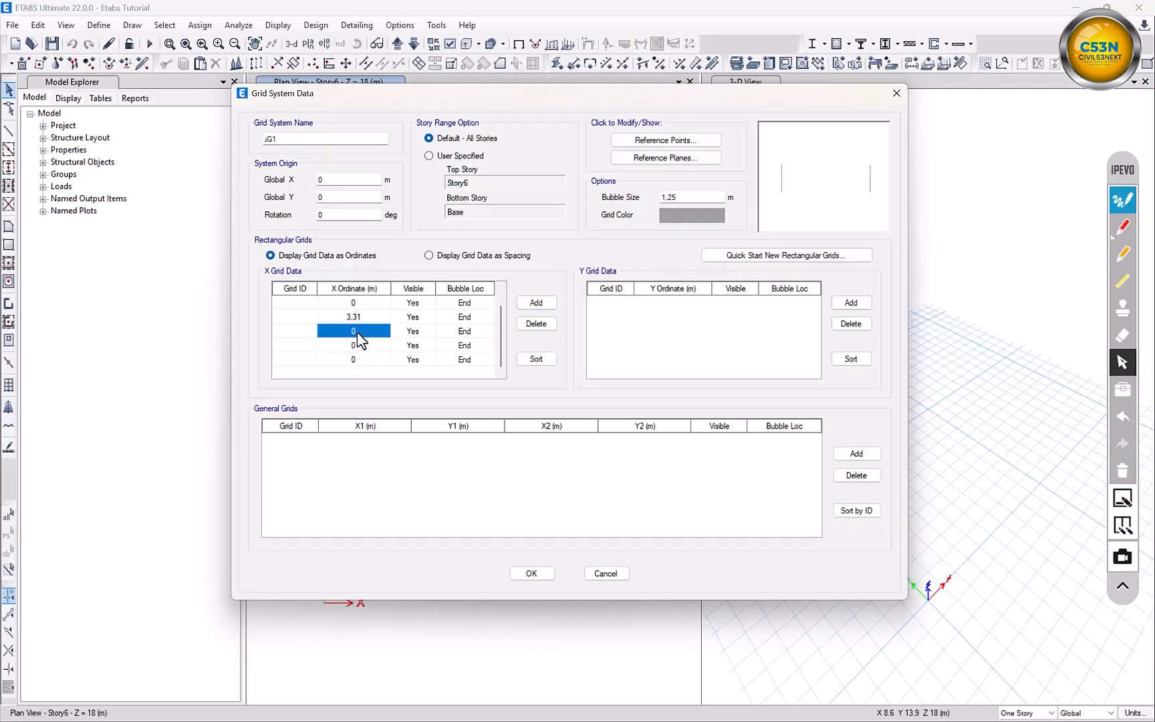
{"action": "type", "text": "3.31+2.9"}
{"action": "left_click", "coordinate": [368, 345]}
{"action": "type", "text": "6"}
{"action": "type", "text": "+1.11"}
{"action": "type", "text": "+"}
{"action": "type", "text": "6.2"}
{"action": "type", "text": "3"}
{"action": "left_click", "coordinate": [361, 361]}
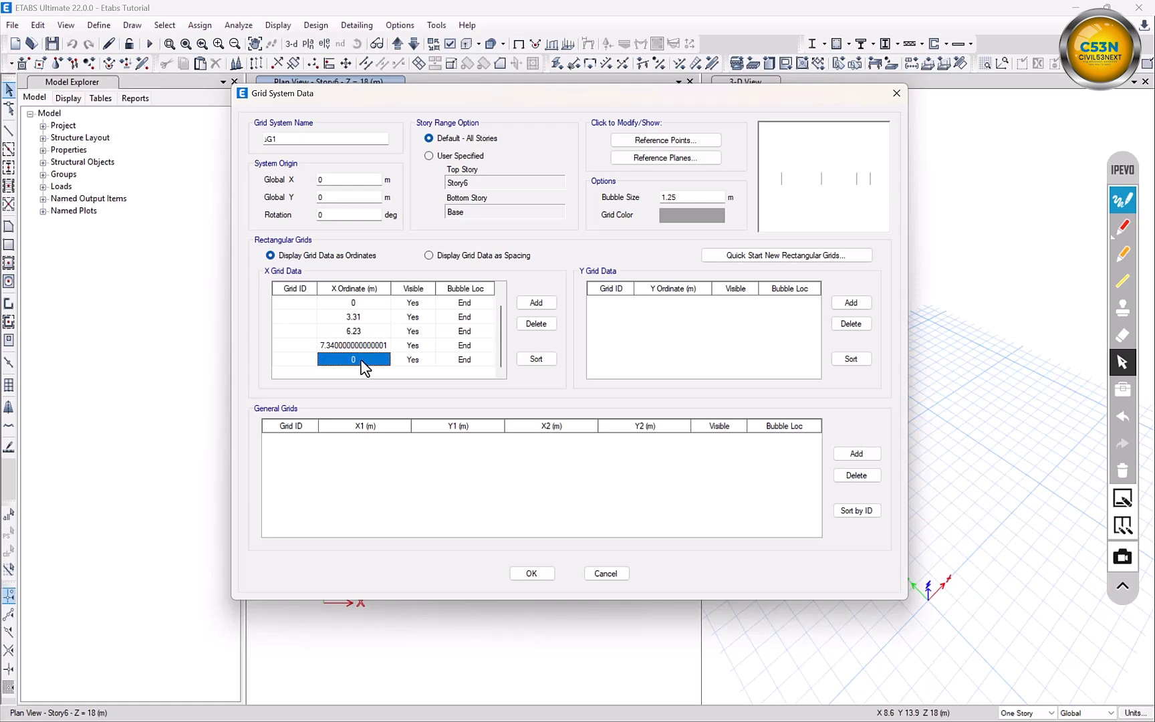
Display the grid data as spacing and replace the existing X grid rows with six blank ones
{"action": "left_click", "coordinate": [428, 256]}
{"action": "left_click", "coordinate": [548, 324]}
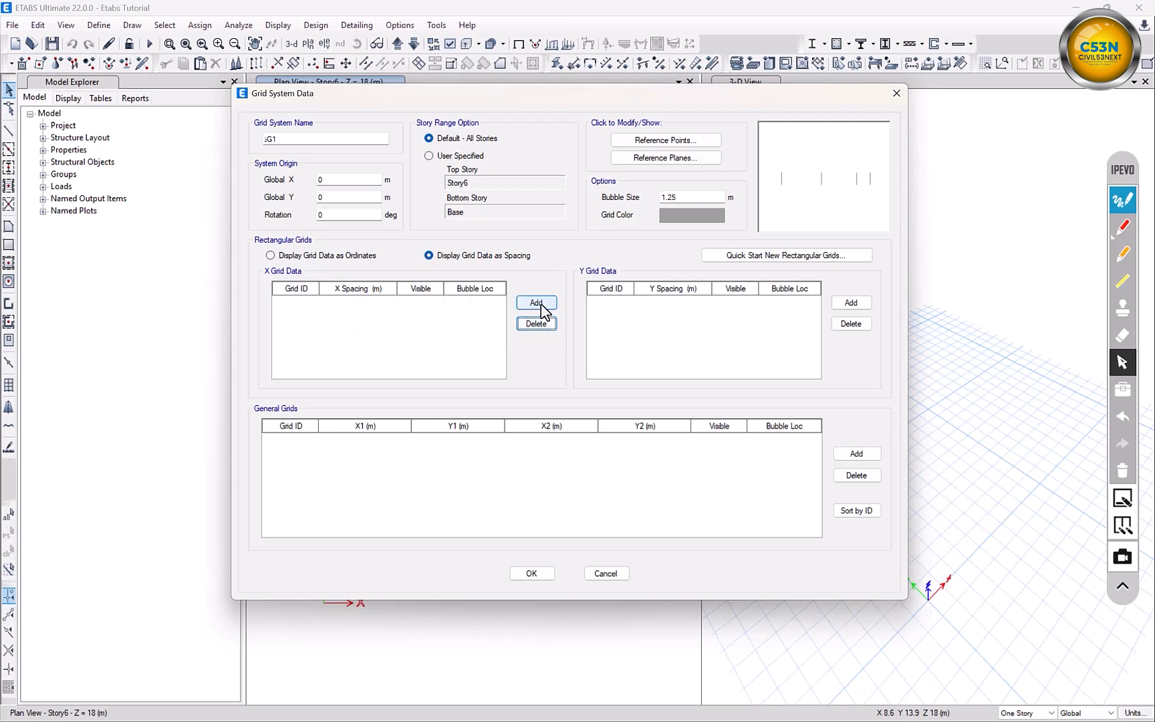
{"action": "left_click", "coordinate": [536, 303]}
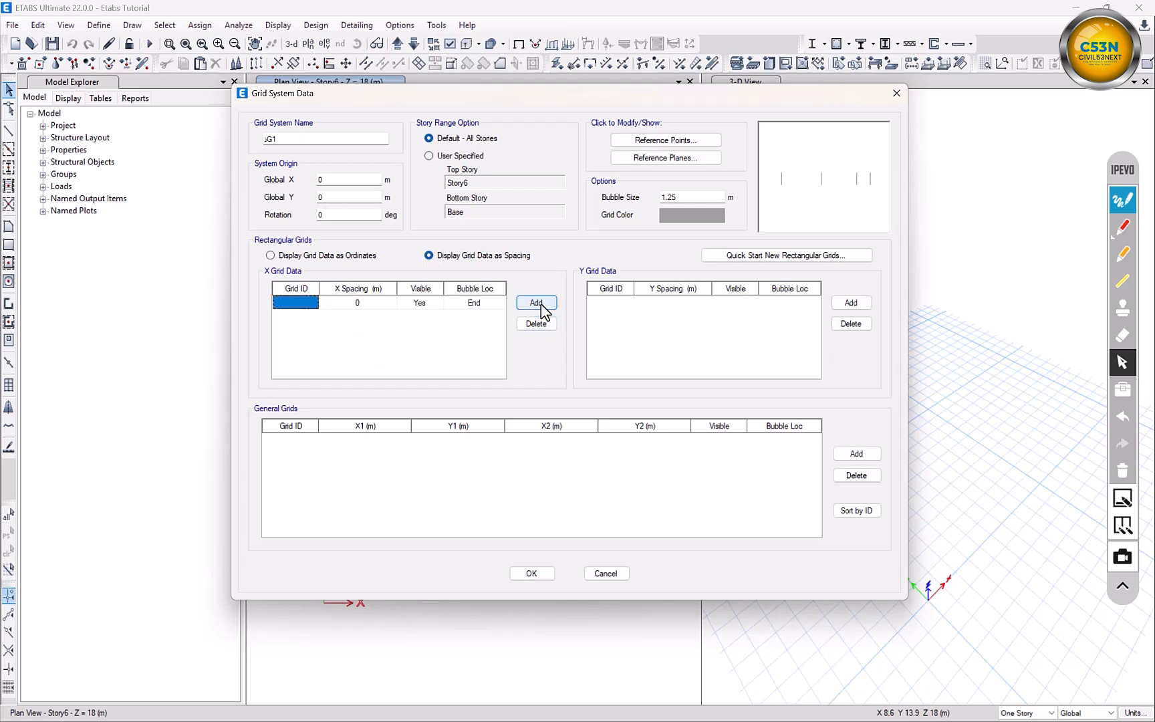
{"action": "left_click", "coordinate": [536, 303]}
{"action": "left_click", "coordinate": [536, 303]}
{"action": "left_click", "coordinate": [536, 303]}
{"action": "left_click", "coordinate": [537, 303]}
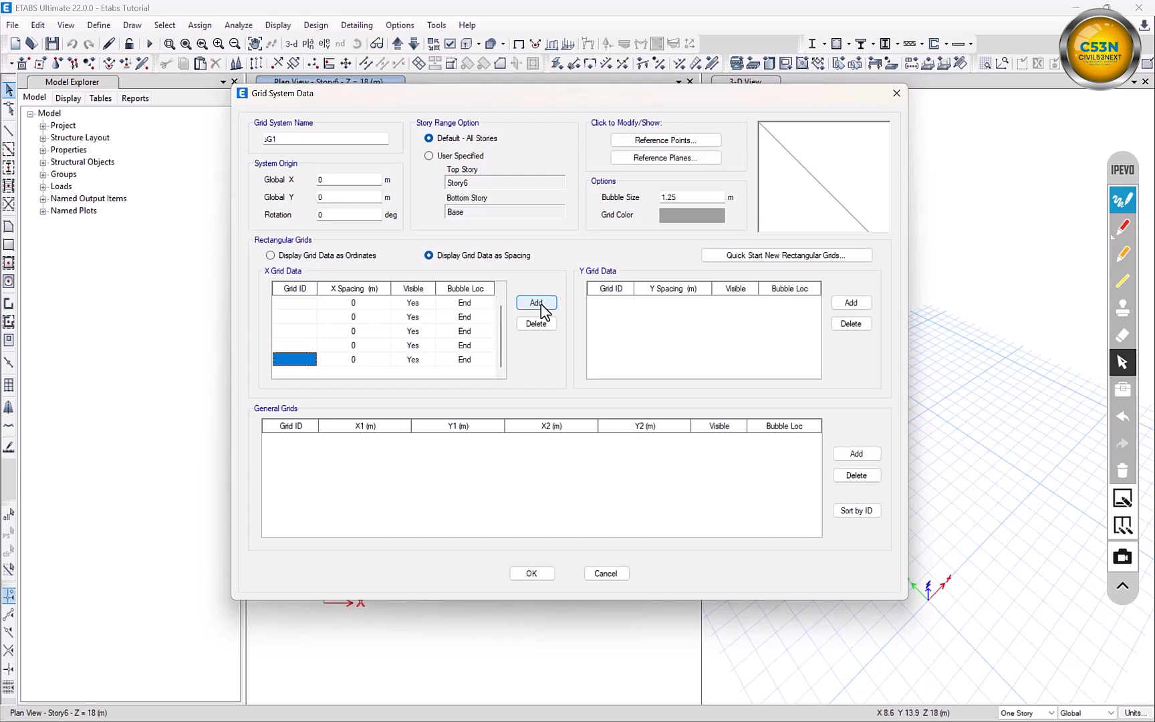
{"action": "left_click", "coordinate": [542, 307]}
Set the first five X spacings in order to 3,31, 2.92, 1.11, 2.80 and 0.98
{"action": "left_click", "coordinate": [355, 306]}
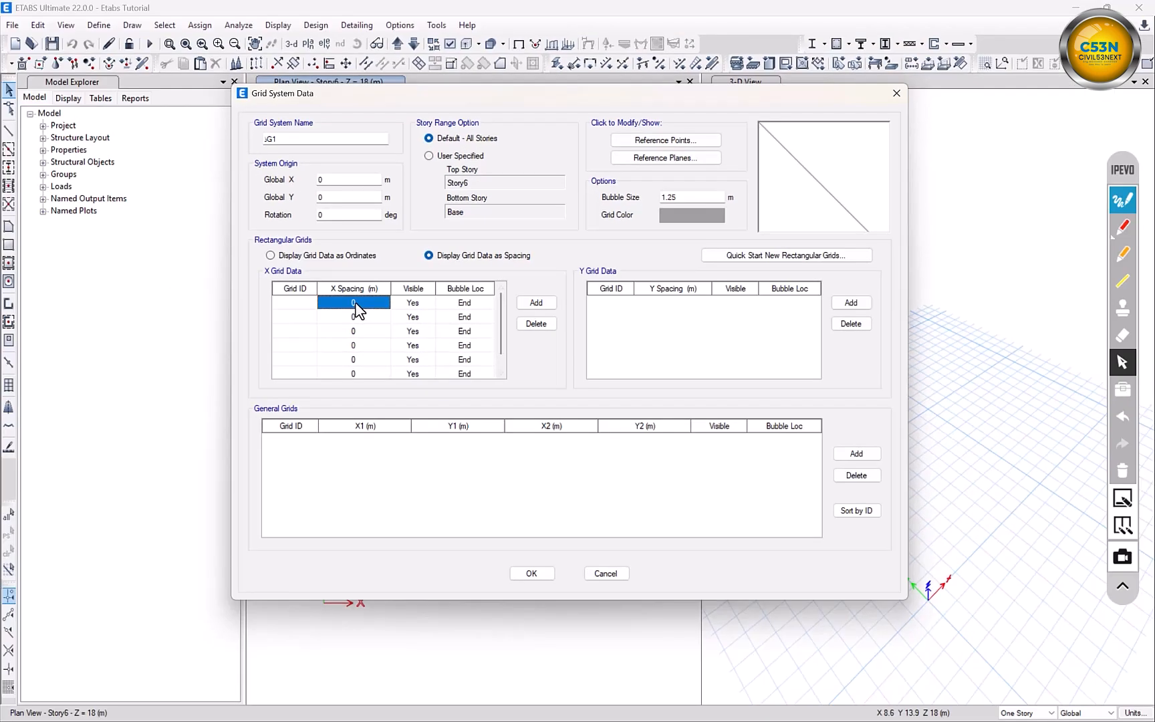
{"action": "type", "text": "3,31"}
{"action": "left_click", "coordinate": [358, 317]}
{"action": "type", "text": "2"}
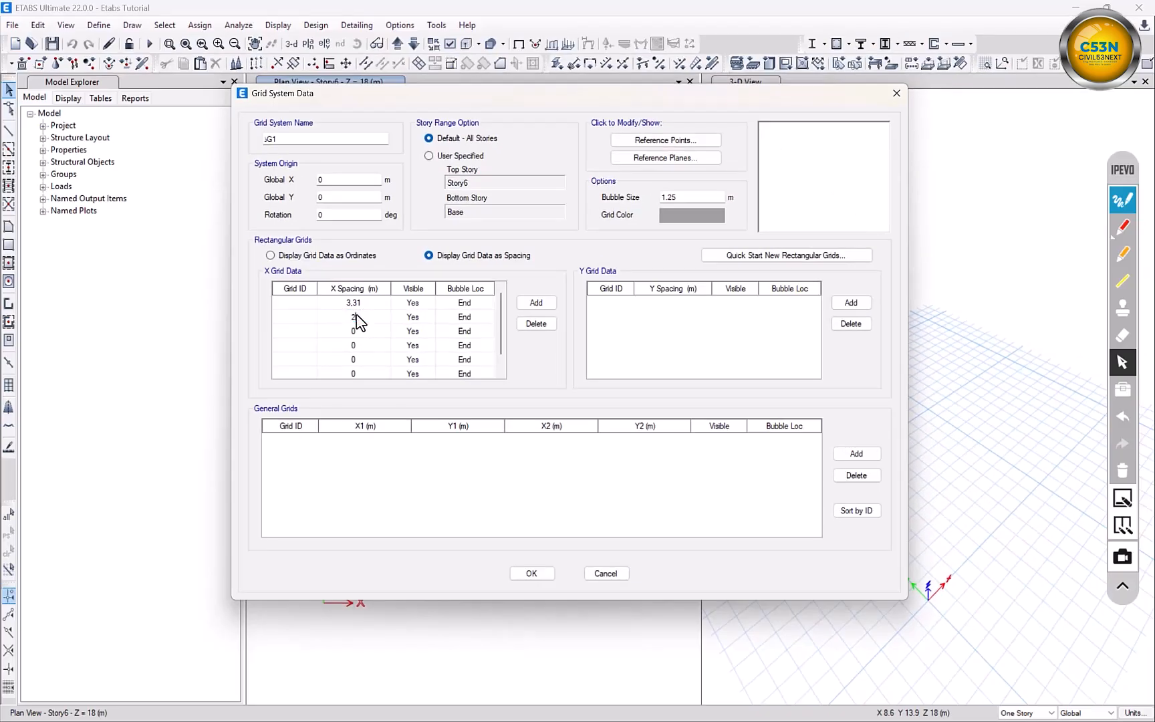
{"action": "type", "text": ".92"}
{"action": "left_click", "coordinate": [360, 331]}
{"action": "type", "text": "1.11"}
{"action": "left_click", "coordinate": [353, 343]}
{"action": "type", "text": "2.80"}
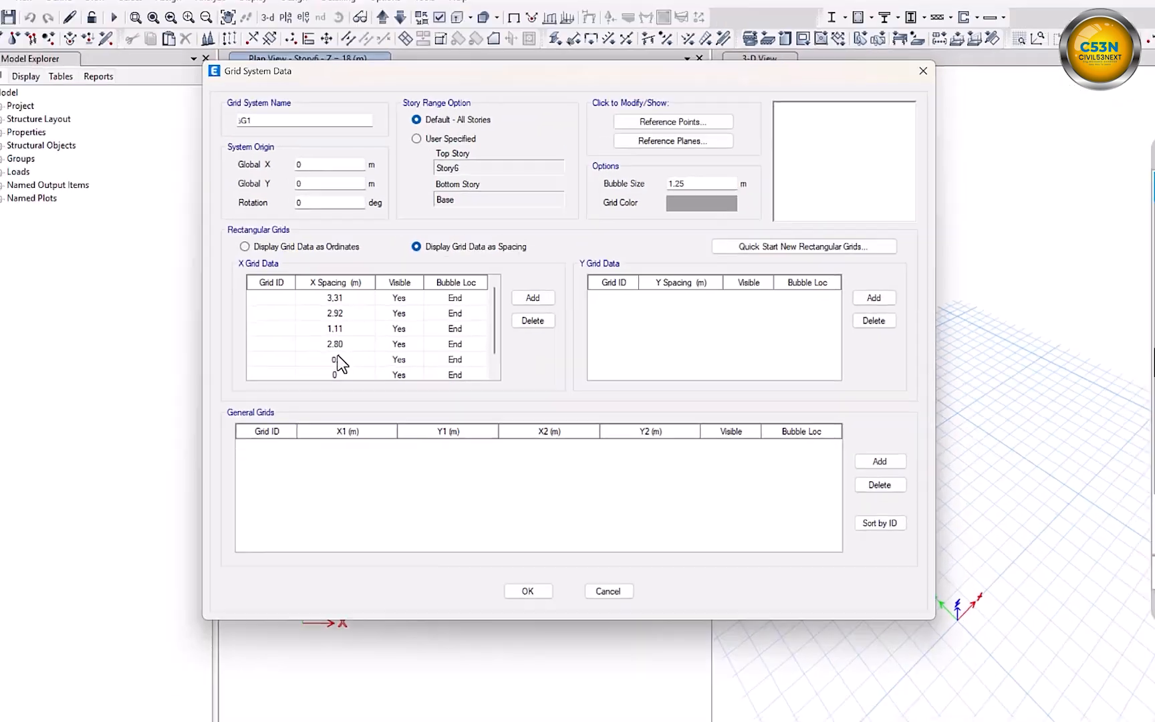
{"action": "left_click", "coordinate": [355, 357]}
{"action": "type", "text": "0.91"}
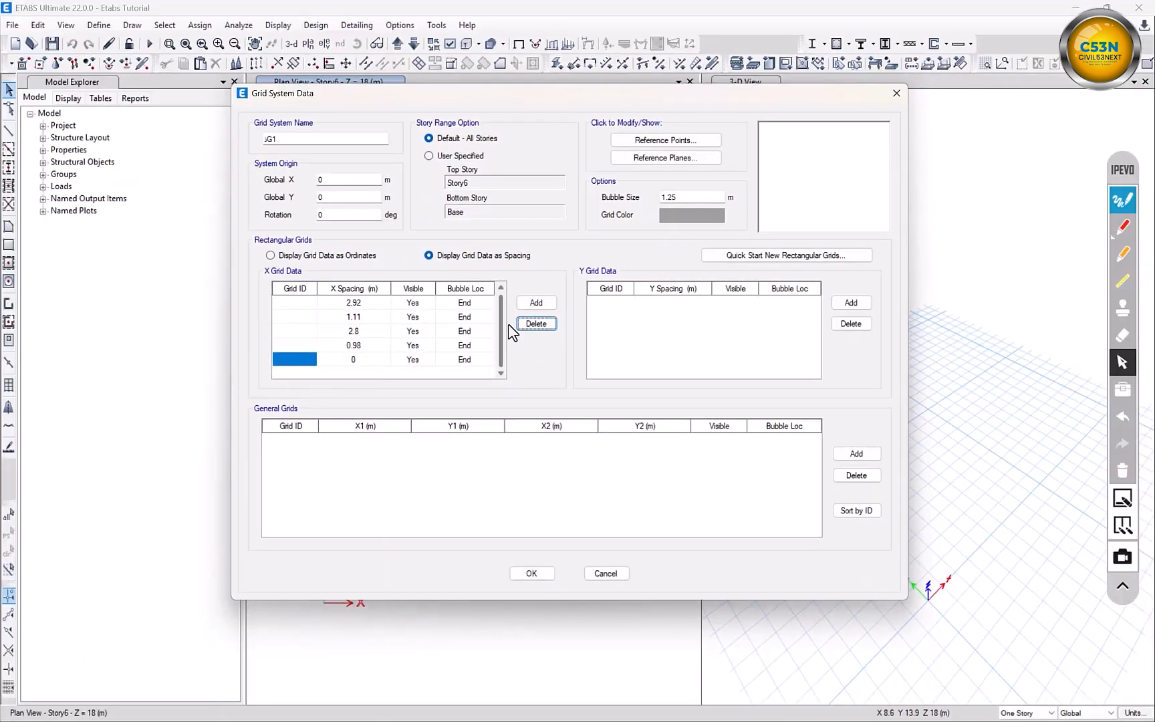
{"action": "left_click_drag", "start_coordinate": [505, 326], "coordinate": [483, 302]}
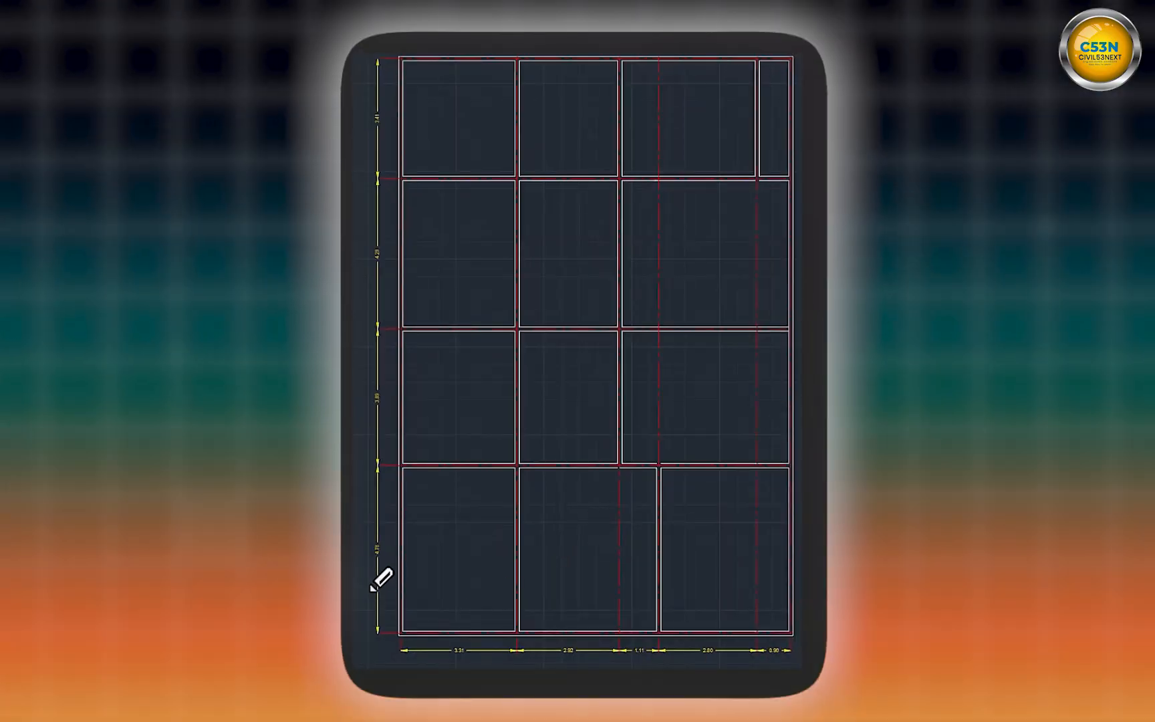
{"action": "mouse_move", "coordinate": [351, 546]}
{"action": "left_mouse_down"}
{"action": "mouse_move", "coordinate": [369, 591]}
{"action": "mouse_move", "coordinate": [358, 536]}
{"action": "left_mouse_up"}
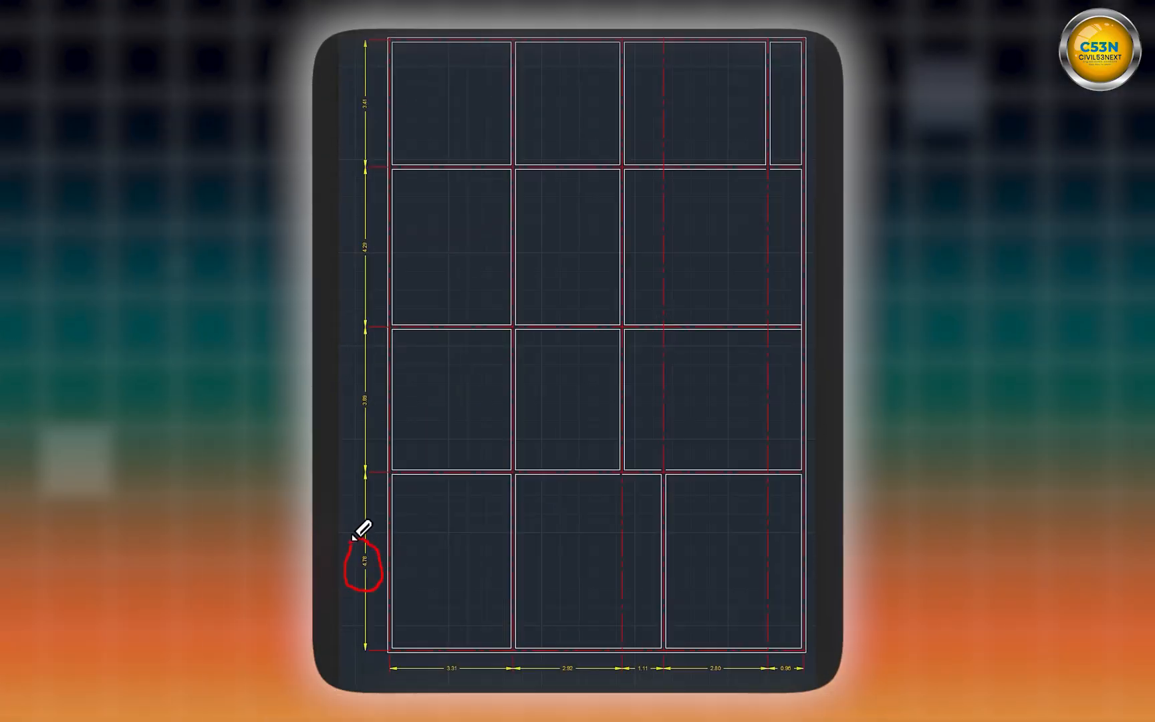
{"action": "left_click_drag", "start_coordinate": [366, 382], "coordinate": [373, 376]}
{"action": "mouse_move", "coordinate": [367, 227]}
{"action": "left_mouse_down"}
{"action": "mouse_move", "coordinate": [338, 265]}
{"action": "mouse_move", "coordinate": [365, 223]}
{"action": "left_mouse_up"}
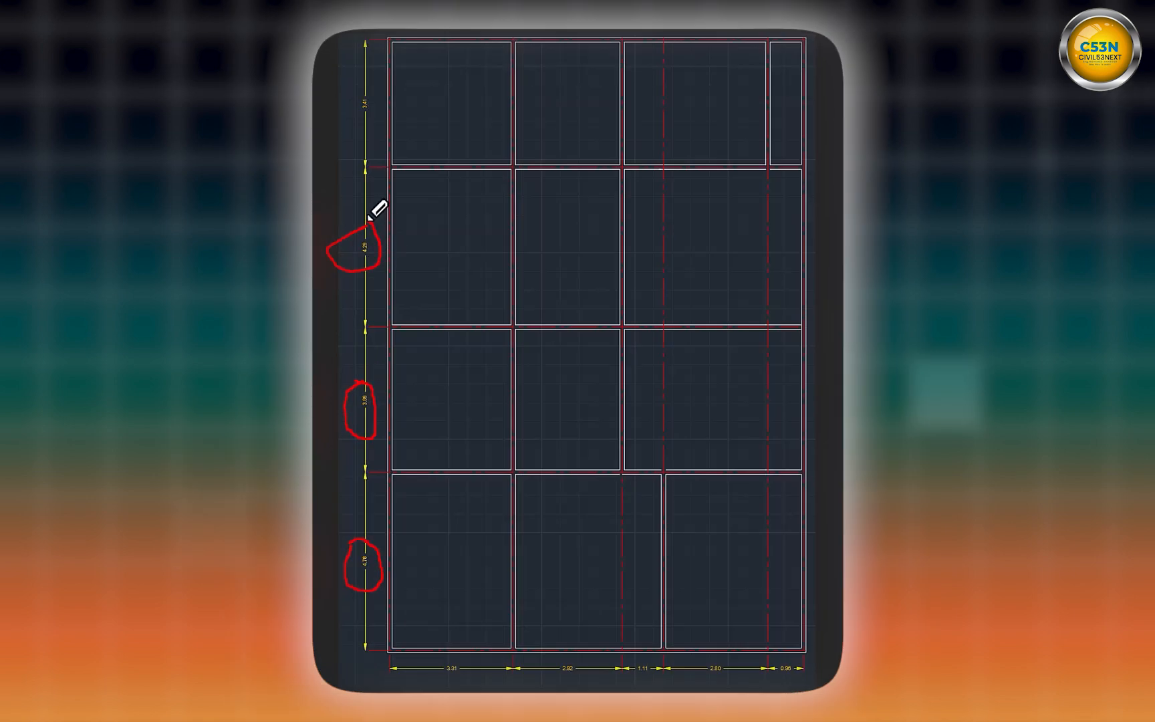
{"action": "left_click_drag", "start_coordinate": [373, 82], "coordinate": [373, 84]}
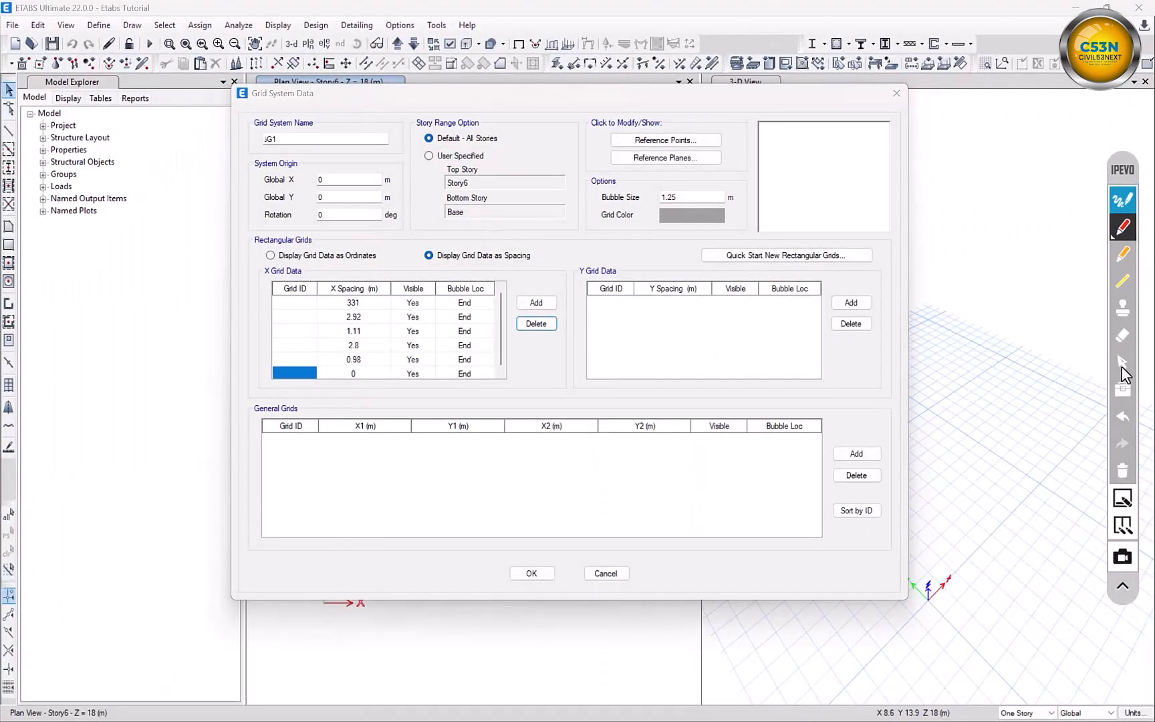
{"action": "left_click", "coordinate": [1123, 364]}
Add four Y grid rows and set the first three spacings to 4.78, 3.89 and 4.29 m
{"action": "left_click", "coordinate": [850, 305]}
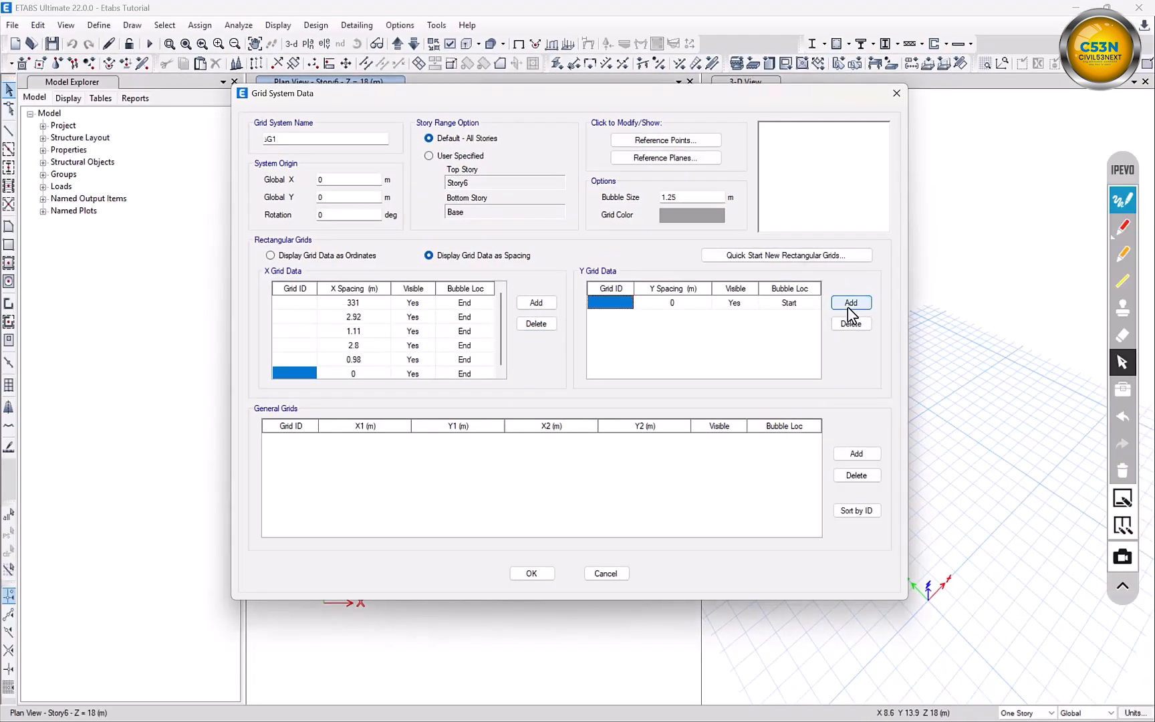
{"action": "left_click", "coordinate": [849, 304]}
{"action": "left_click", "coordinate": [850, 304]}
{"action": "left_click", "coordinate": [849, 304]}
{"action": "left_click", "coordinate": [689, 303]}
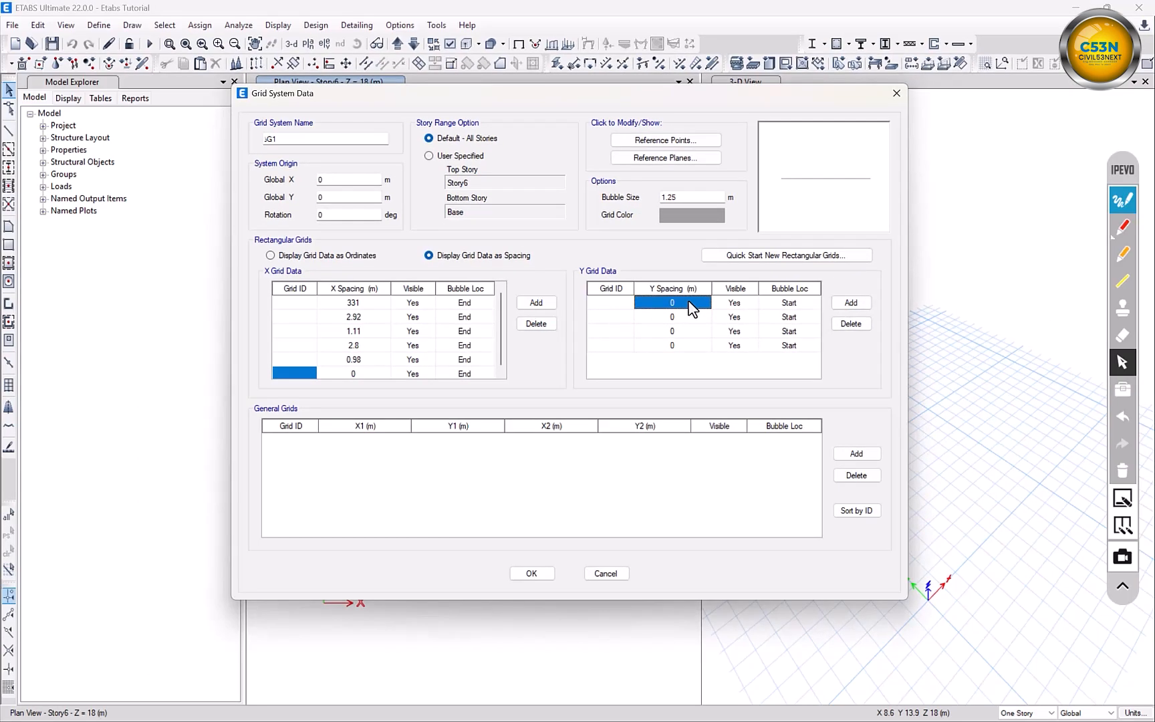
{"action": "type", "text": "4.78"}
{"action": "left_click", "coordinate": [688, 318]}
{"action": "type", "text": "3.89"}
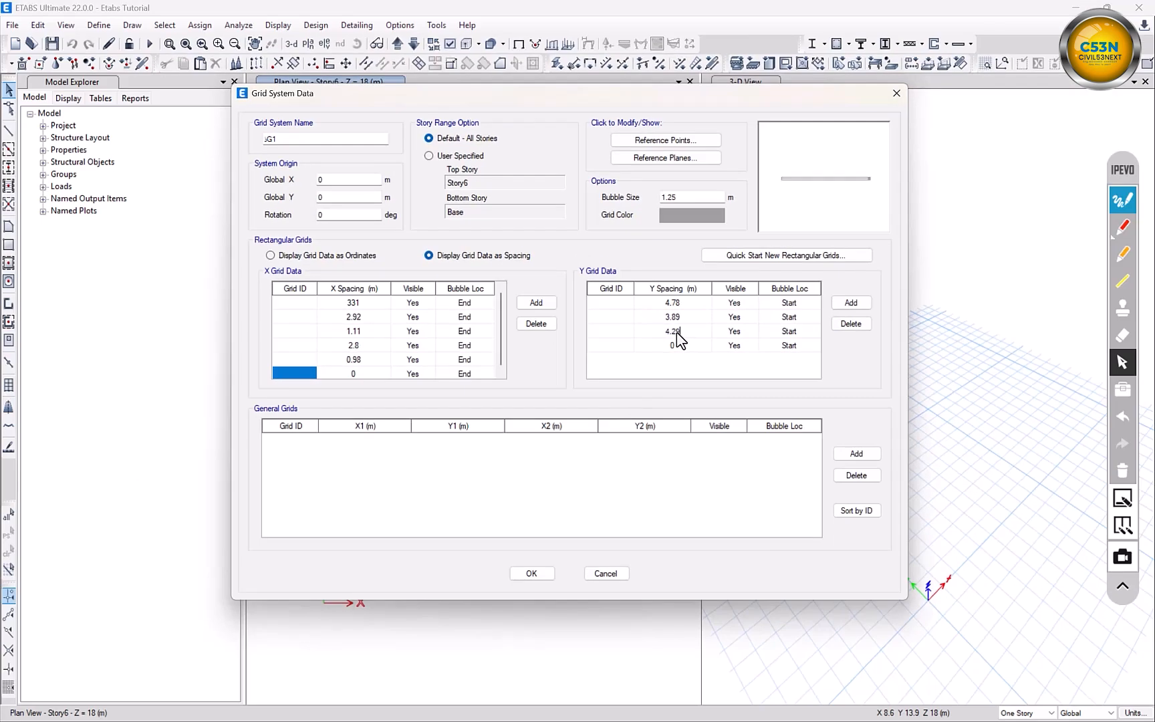
Add a fifth Y grid row, set the fourth Y spacing to 3.41 m, and apply the grid system
{"action": "left_click", "coordinate": [678, 346]}
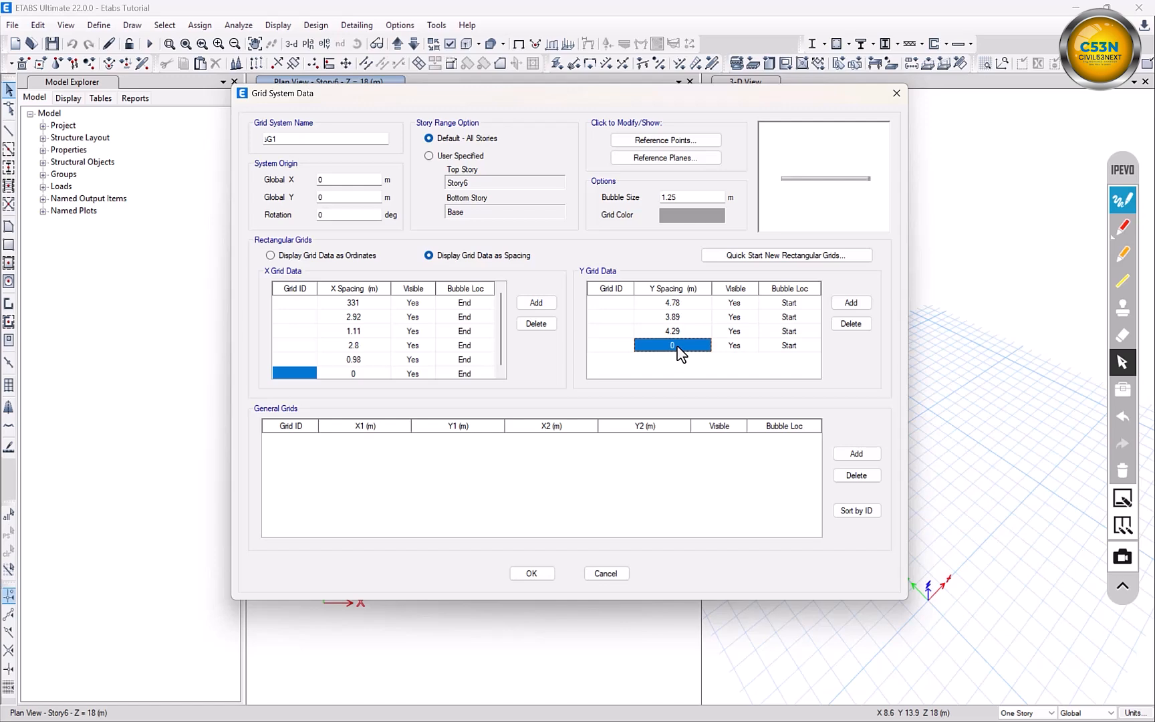
{"action": "type", "text": "3.41"}
{"action": "left_click", "coordinate": [851, 303]}
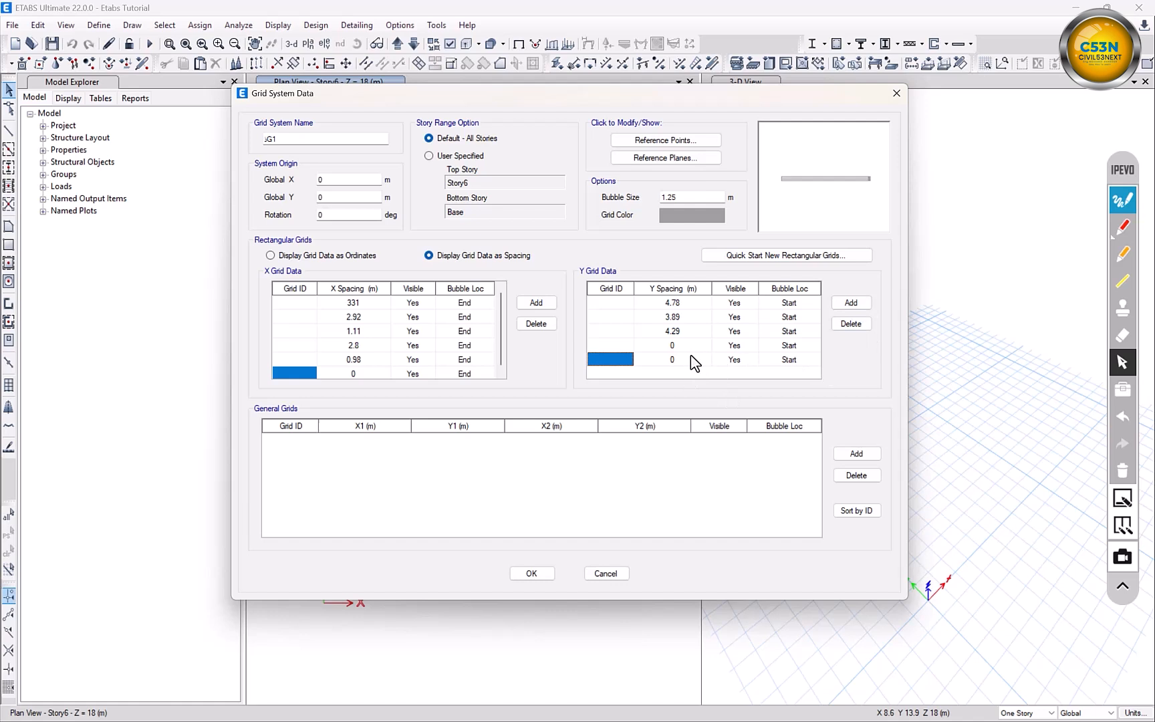
{"action": "left_click", "coordinate": [686, 345]}
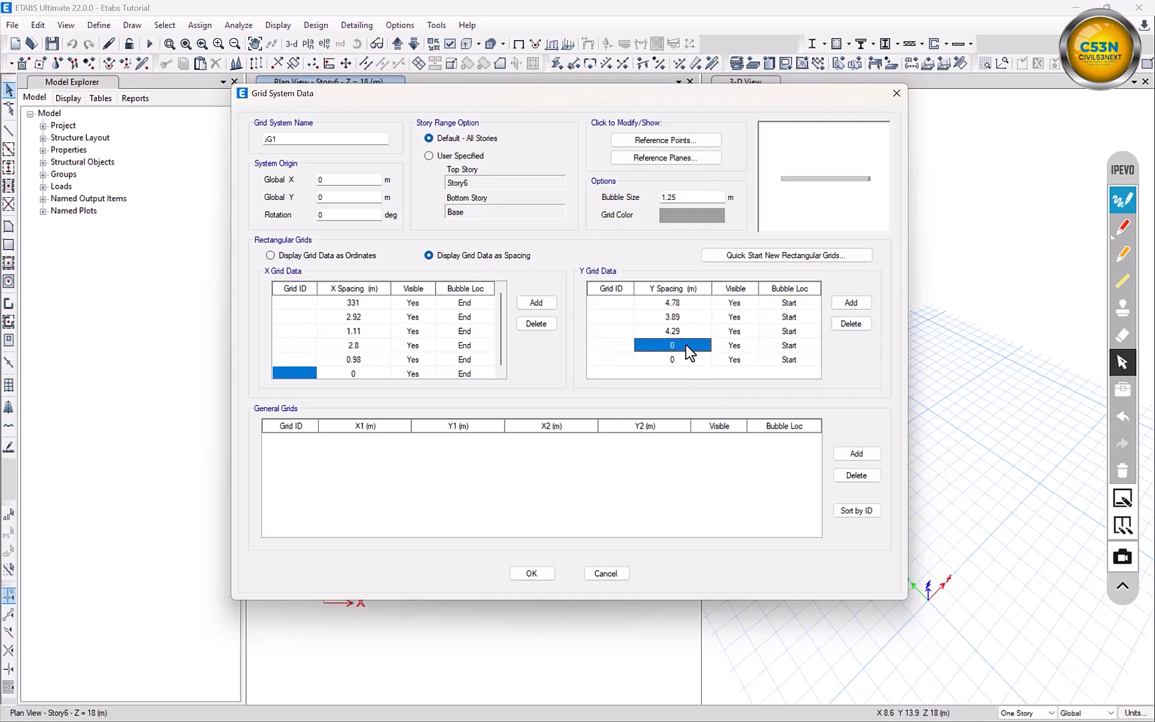
{"action": "type", "text": "3.41"}
{"action": "left_click", "coordinate": [680, 361]}
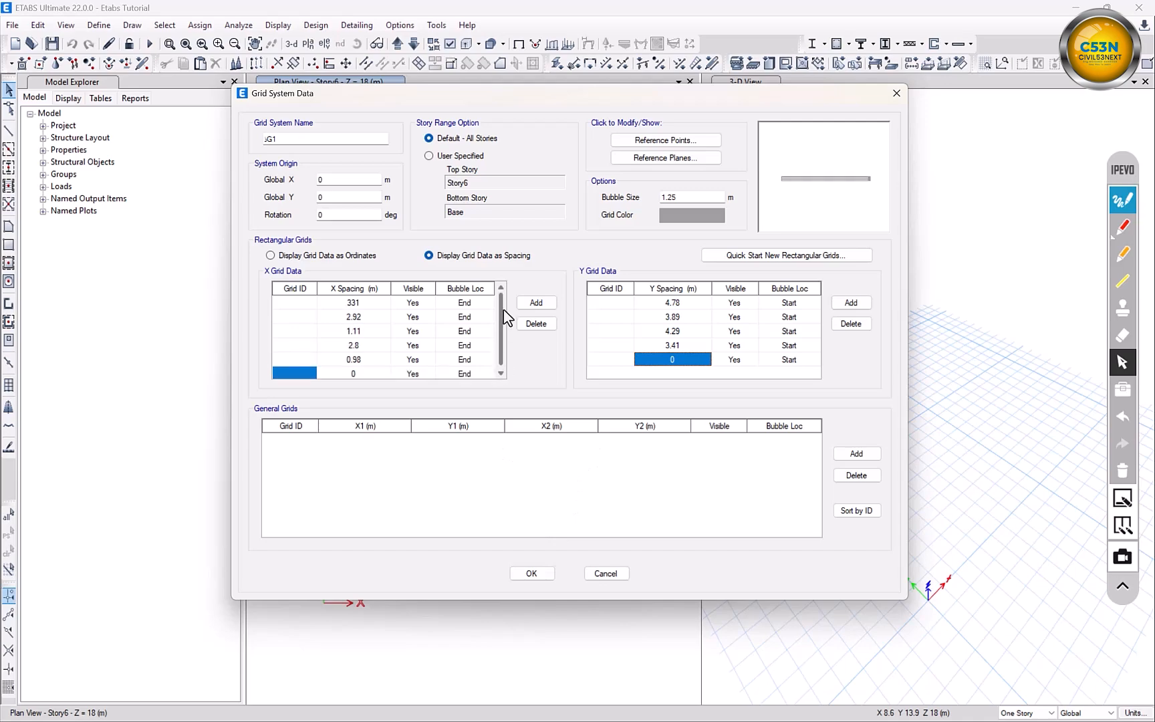
{"action": "left_click", "coordinate": [538, 573]}
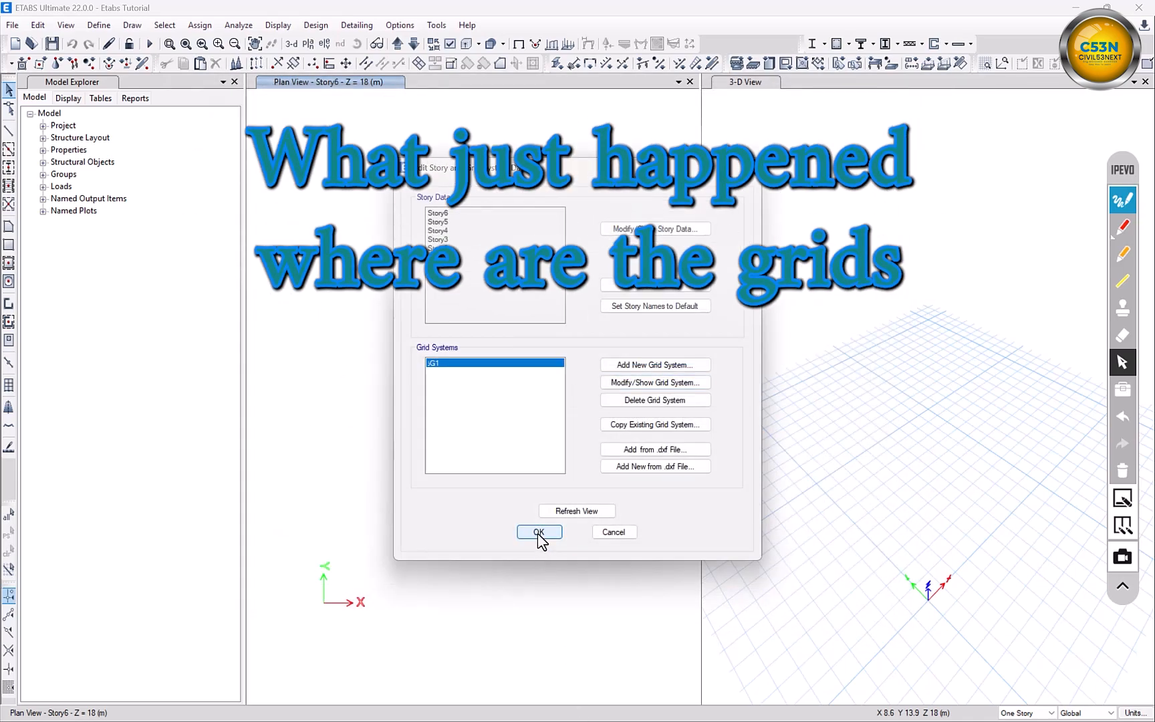
{"action": "left_click", "coordinate": [541, 542]}
Reopen the grid system data, delete all X grid rows while shown as ordinates, and return to the spacing display
{"action": "double_click", "coordinate": [452, 436]}
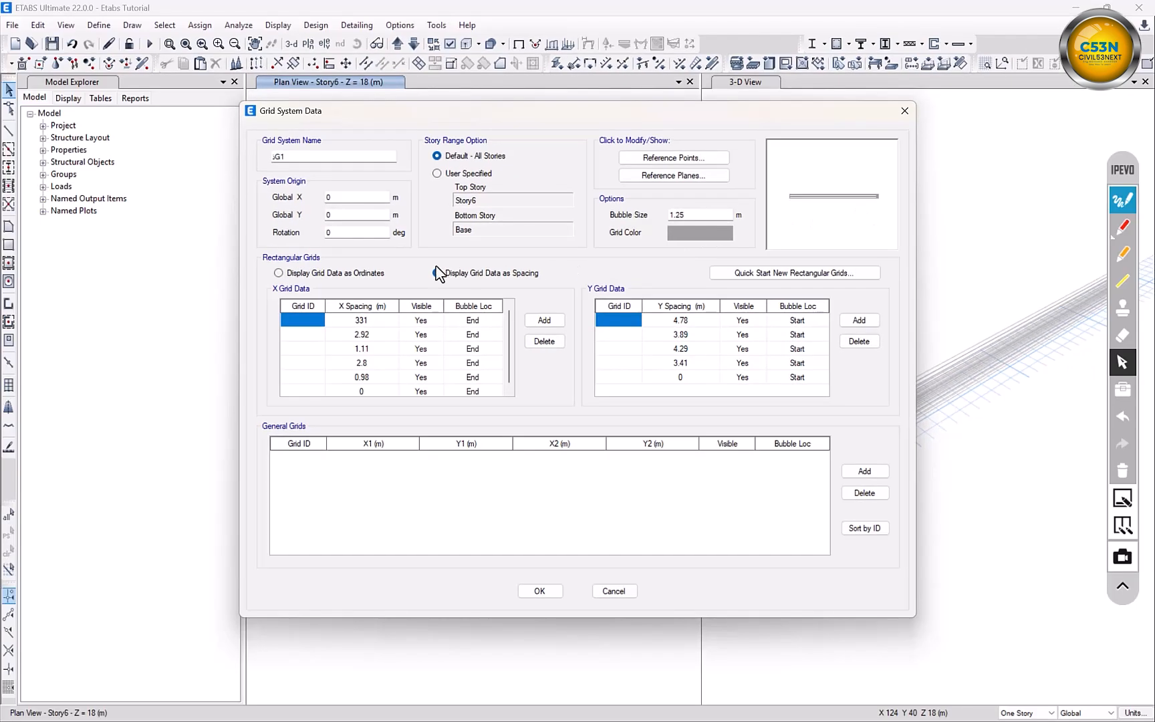
{"action": "left_click", "coordinate": [329, 274]}
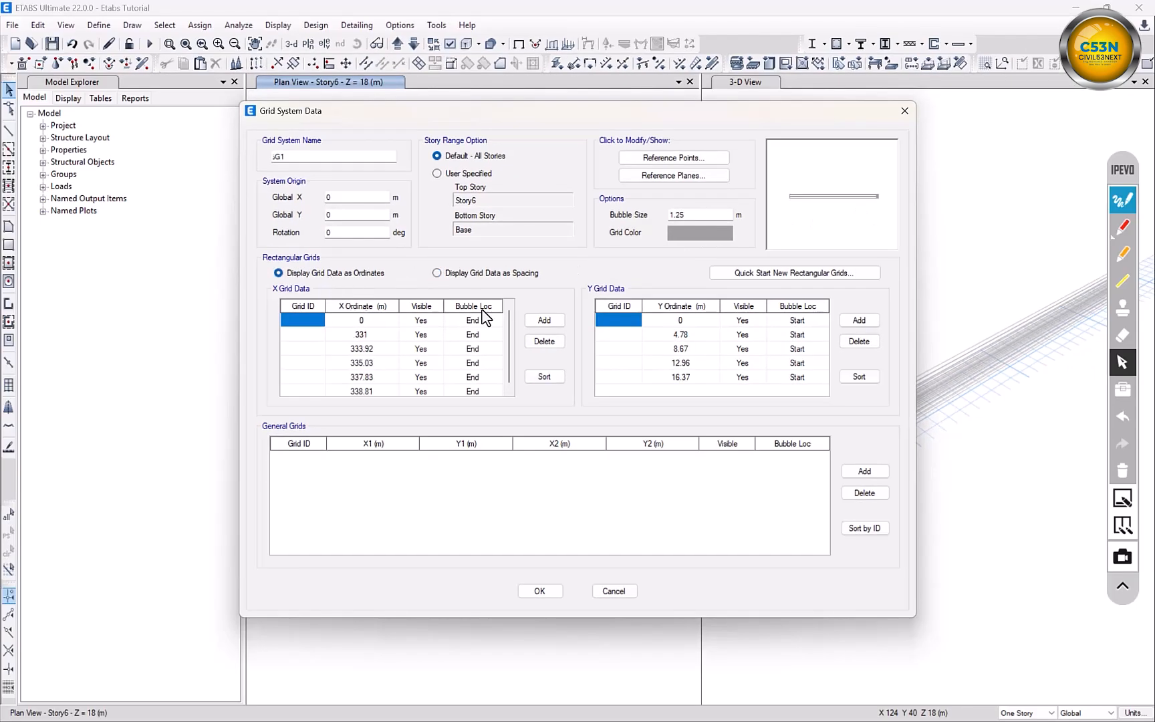
{"action": "left_click", "coordinate": [386, 392]}
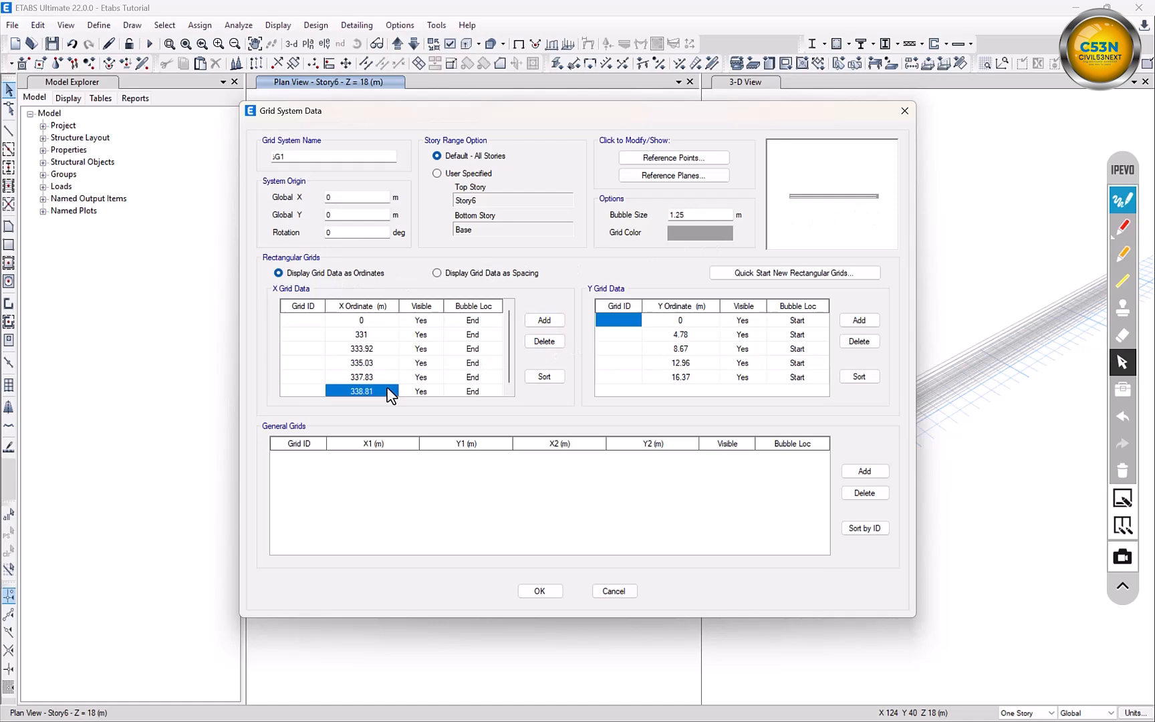
{"action": "left_click", "coordinate": [545, 341]}
{"action": "left_click", "coordinate": [547, 342]}
{"action": "left_click", "coordinate": [547, 343]}
{"action": "left_click", "coordinate": [546, 342]}
{"action": "left_click", "coordinate": [546, 342]}
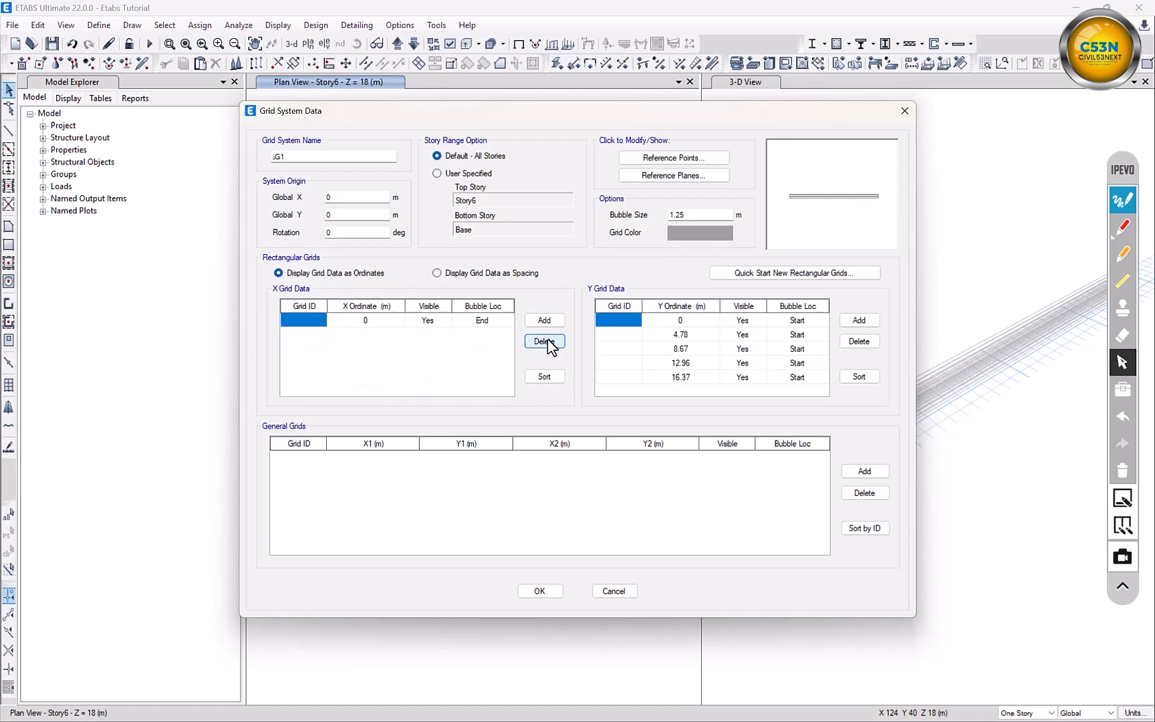
{"action": "left_click", "coordinate": [546, 341]}
{"action": "left_click", "coordinate": [466, 272]}
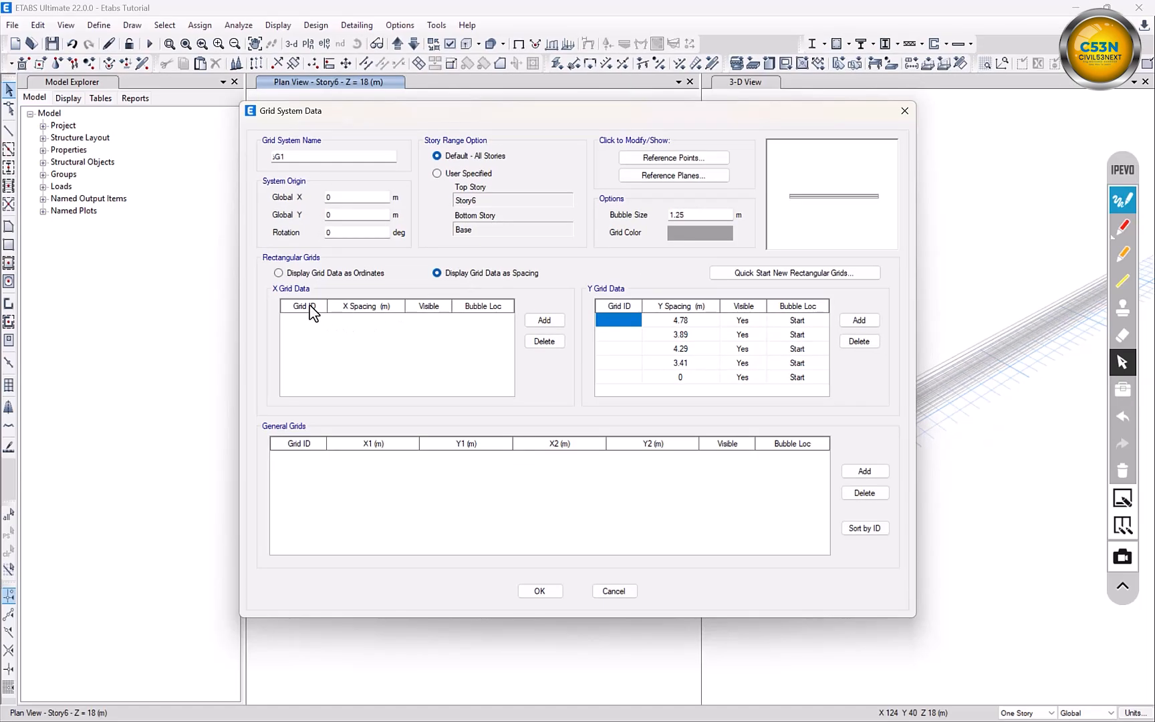
Add five X grid rows and set the first two X spacings to 3.31 and 2.92 m
{"action": "left_click", "coordinate": [546, 320]}
{"action": "left_click", "coordinate": [545, 321]}
{"action": "left_click", "coordinate": [546, 320]}
{"action": "left_click", "coordinate": [545, 320]}
{"action": "left_click", "coordinate": [545, 320]}
{"action": "left_click", "coordinate": [397, 321]}
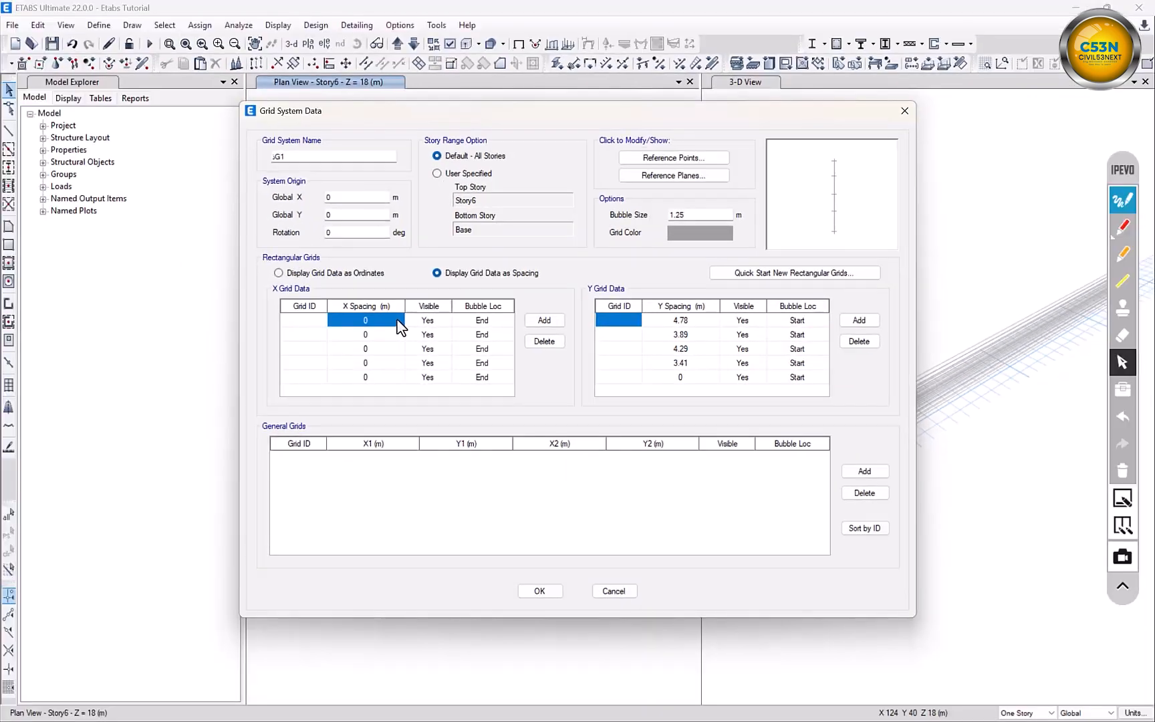
{"action": "type", "text": "3.31"}
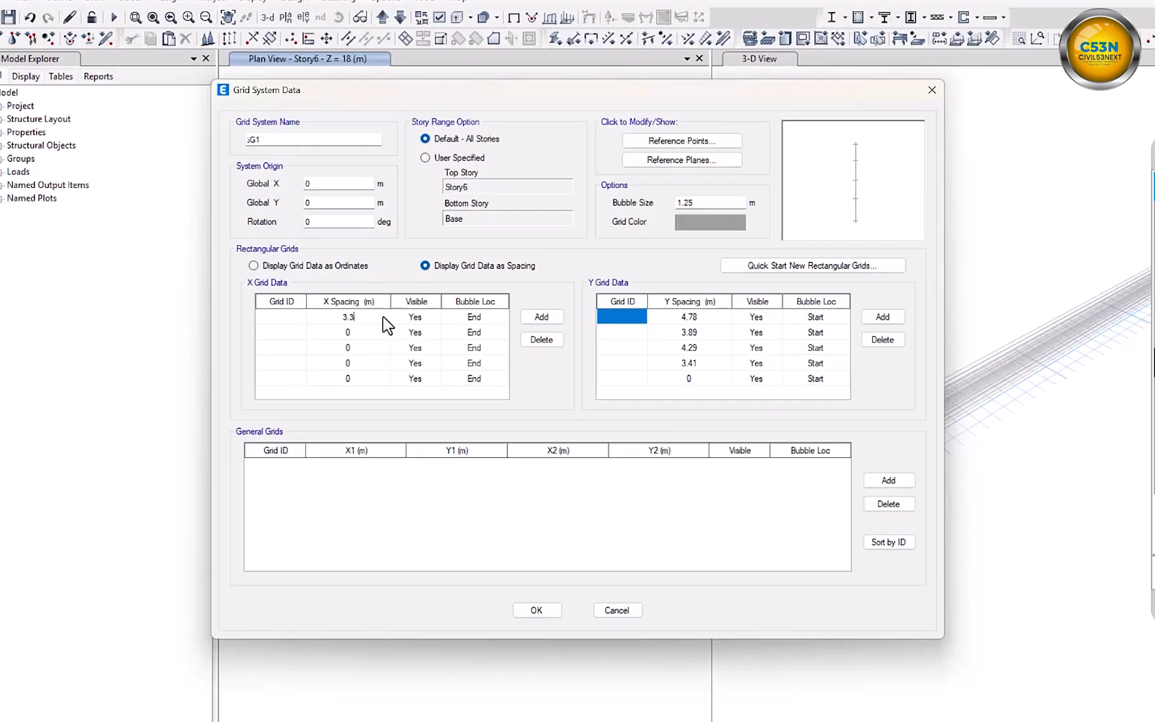
{"action": "left_click", "coordinate": [369, 336]}
{"action": "type", "text": "2.92"}
Set the third, fourth and fifth X spacings to 1.11, 2.8 and 0.98 m and apply the grid system
{"action": "left_click", "coordinate": [375, 349]}
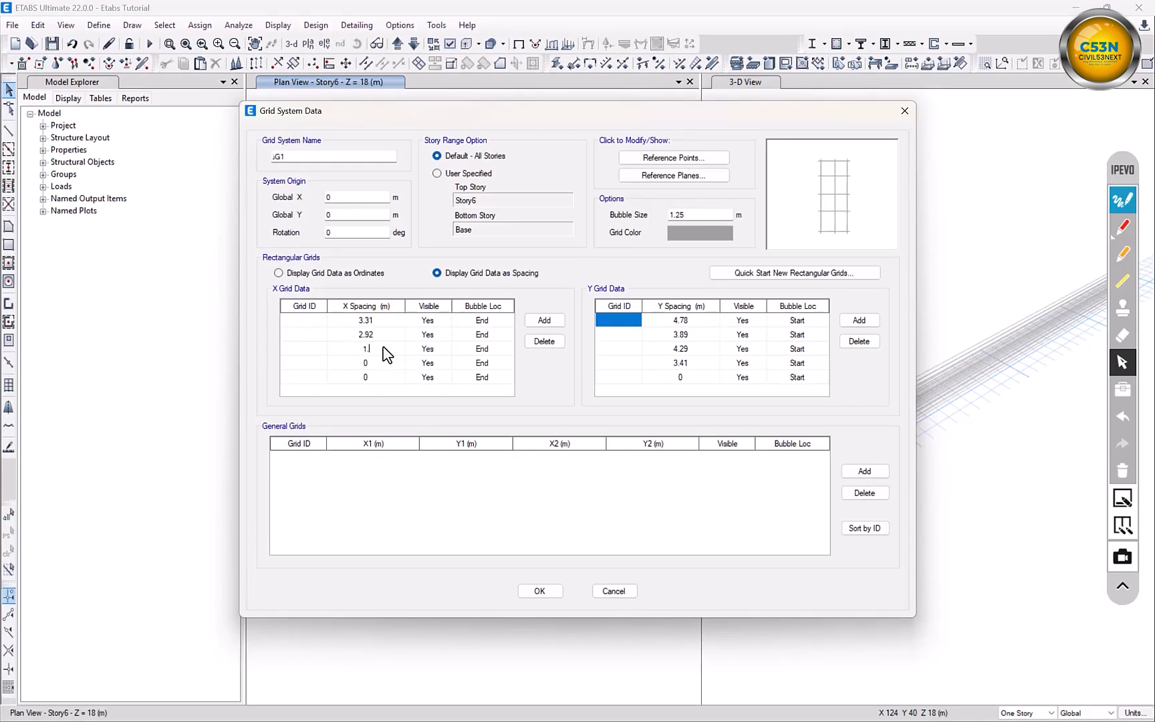
{"action": "type", "text": "1.11"}
{"action": "left_click", "coordinate": [376, 363]}
{"action": "type", "text": "2.8"}
{"action": "left_click", "coordinate": [377, 378]}
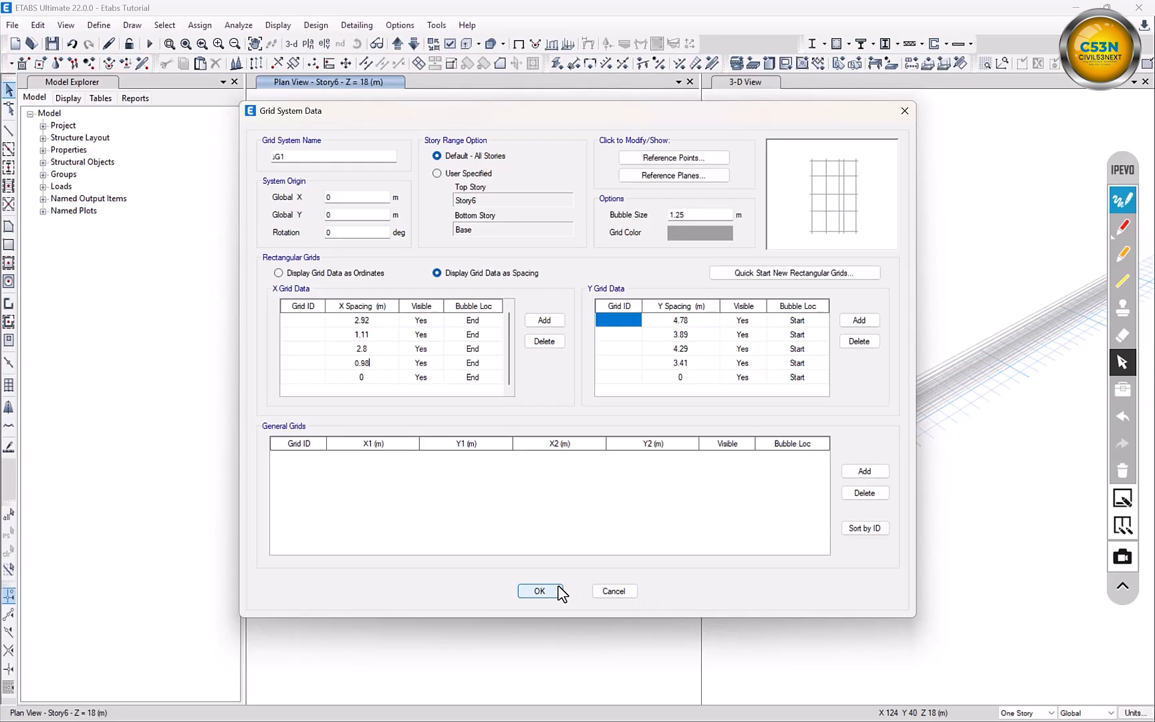
{"action": "left_click", "coordinate": [560, 592]}
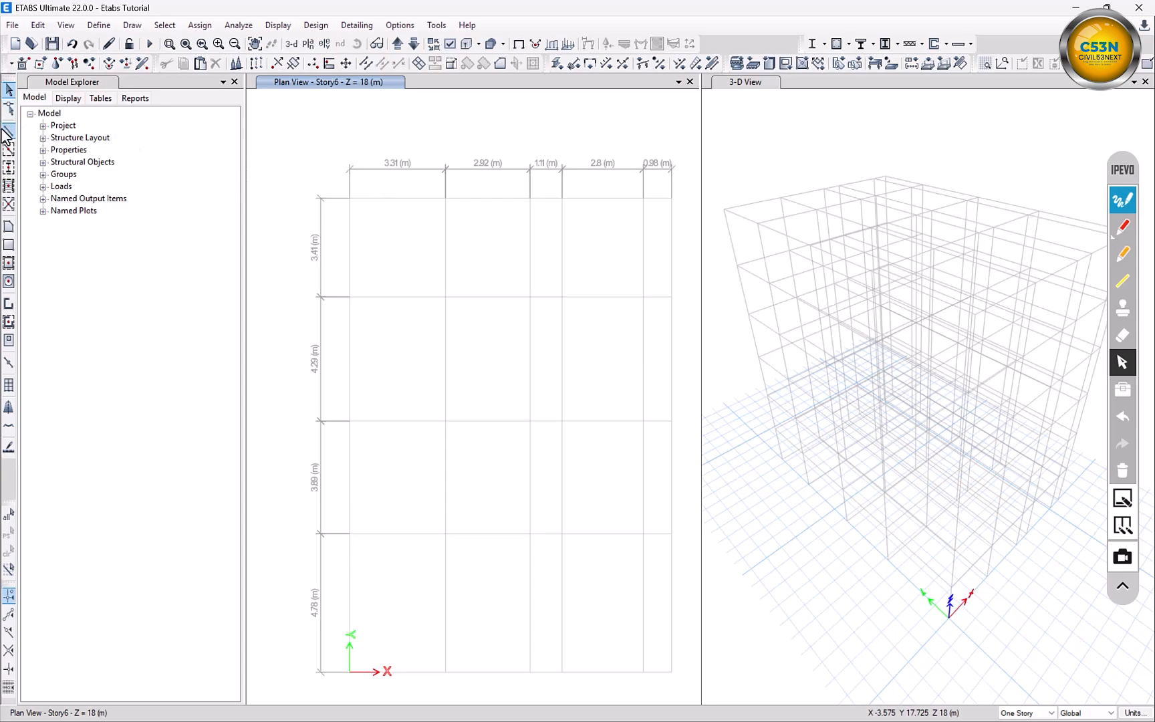
Start Quick Draw Columns and set the column property to C 30 x 60
{"action": "left_click", "coordinate": [131, 27]}
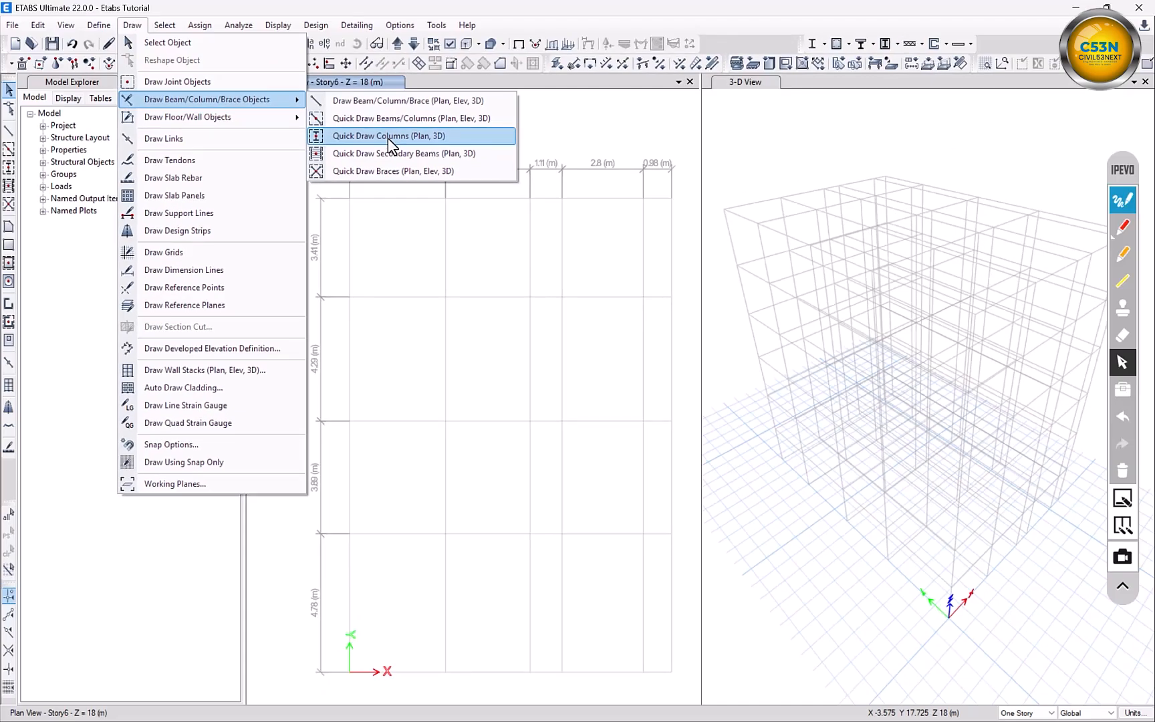
{"action": "left_click", "coordinate": [391, 139]}
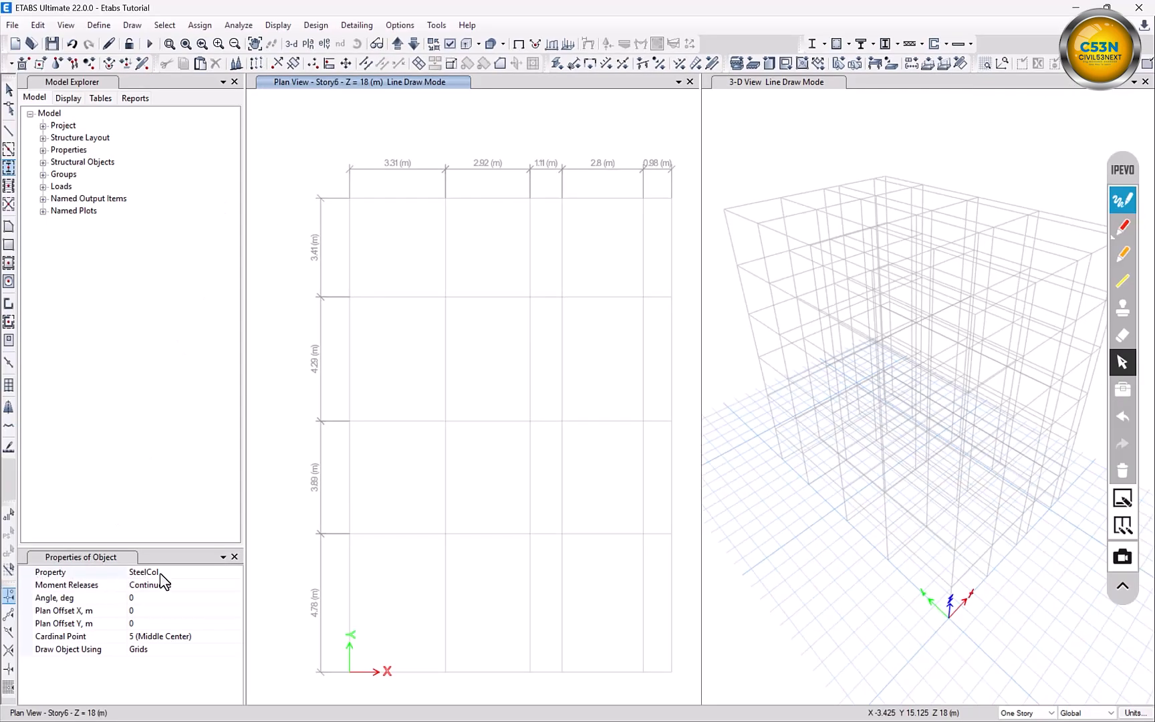
{"action": "left_click", "coordinate": [161, 573]}
{"action": "left_click", "coordinate": [238, 573]}
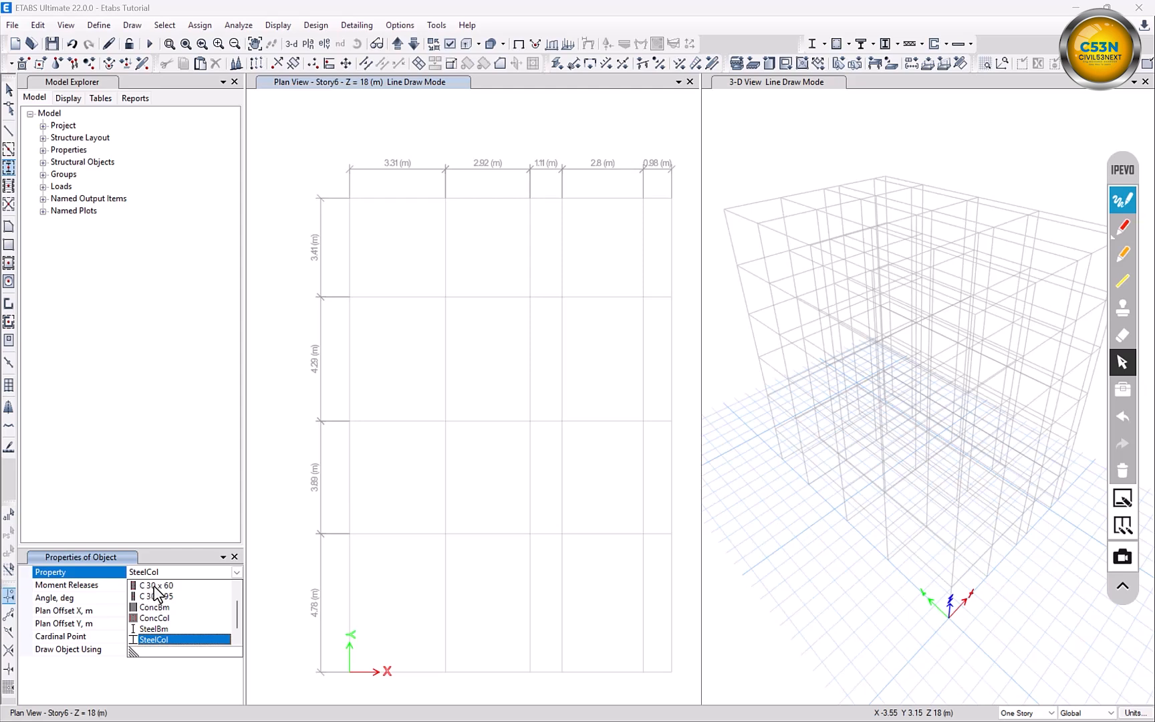
{"action": "left_click", "coordinate": [154, 587]}
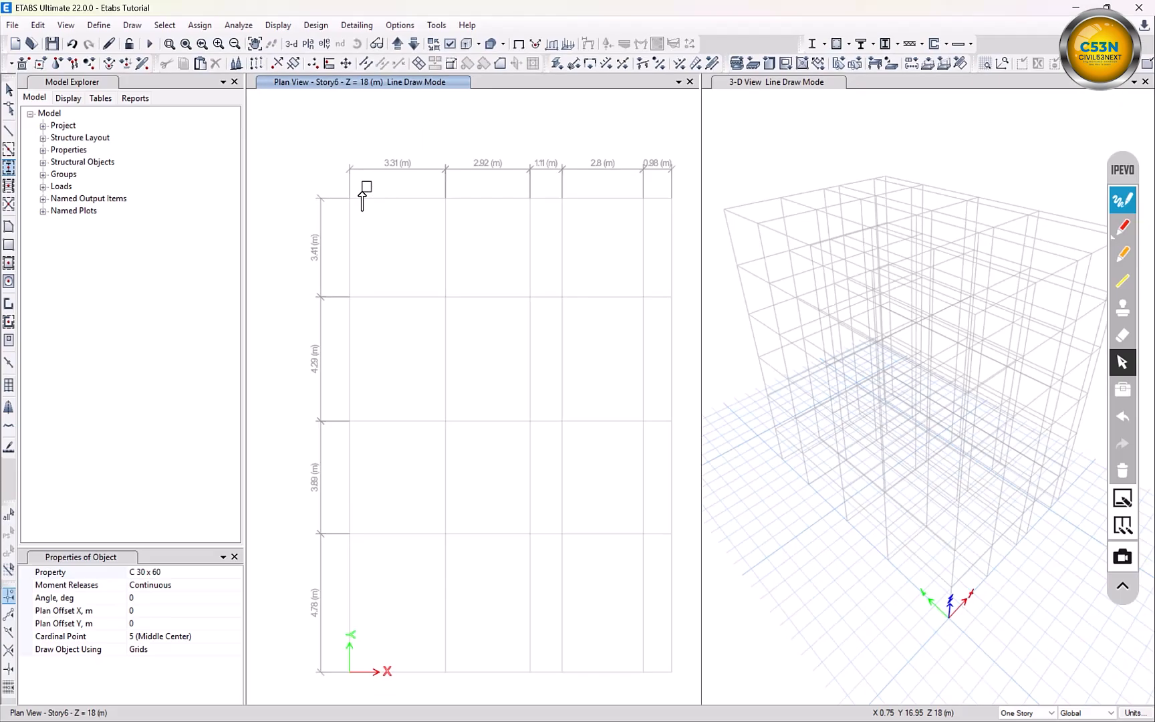
Place a C 30 x 60 column at the upper-left grid intersection on Story6 and remove it again
{"action": "left_click_drag", "start_coordinate": [372, 182], "coordinate": [331, 219]}
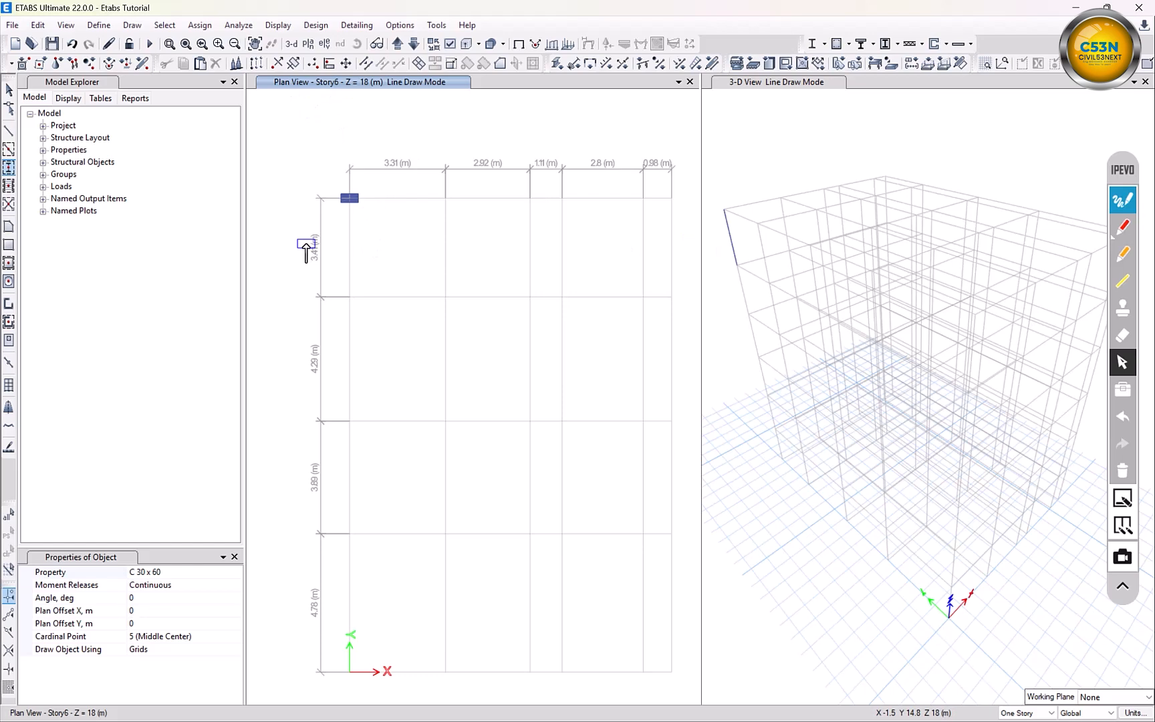
{"action": "key", "text": "Escape"}
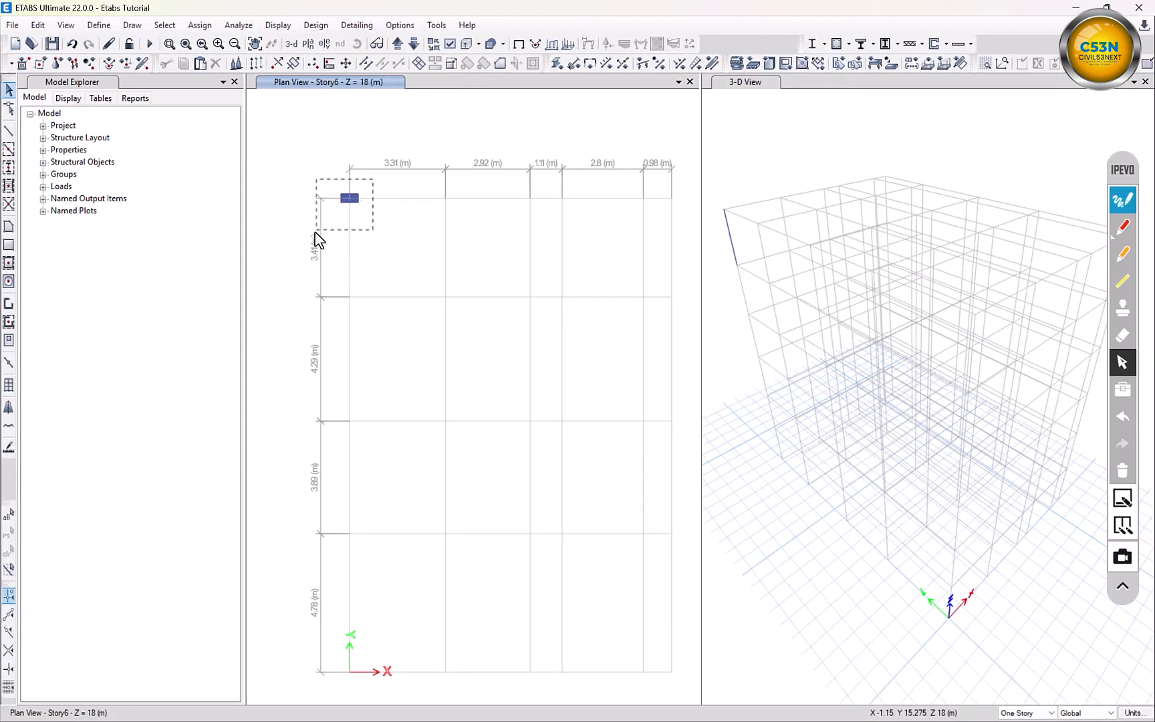
{"action": "left_click_drag", "start_coordinate": [316, 232], "coordinate": [315, 234]}
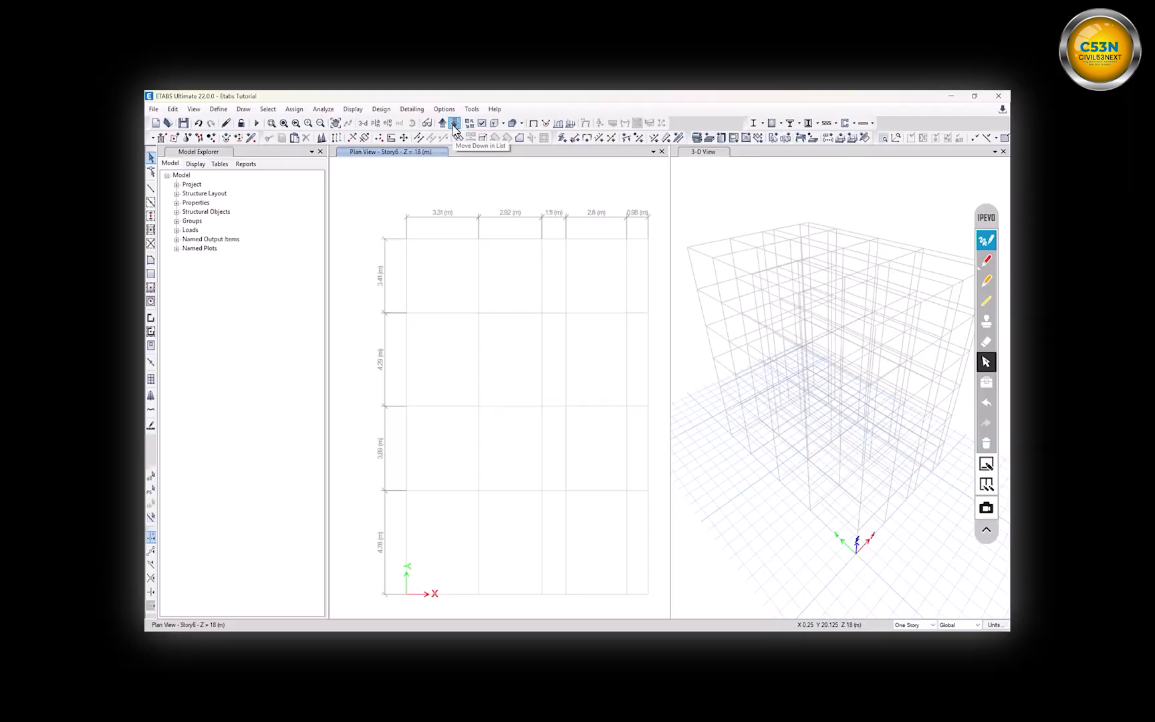
Move the plan view down through the stories from Story6 to Base and back up to Story1
{"action": "left_click", "coordinate": [414, 44]}
{"action": "left_click", "coordinate": [414, 44]}
{"action": "left_click", "coordinate": [414, 44]}
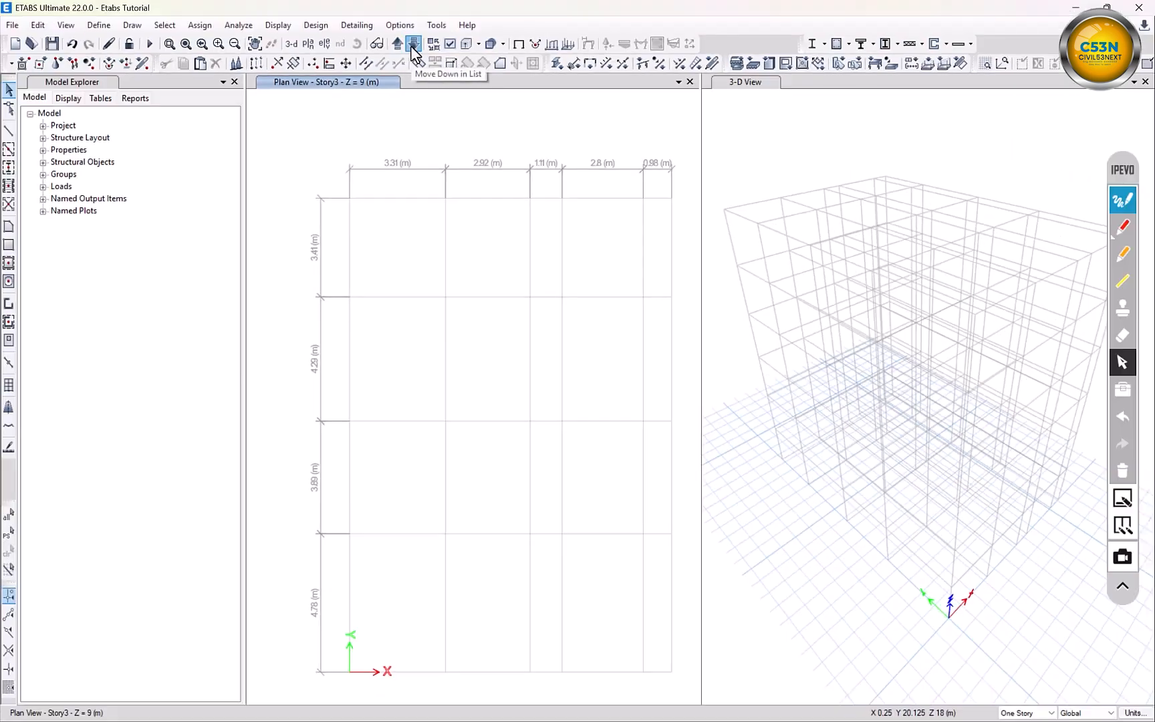
{"action": "left_click", "coordinate": [414, 45]}
{"action": "left_click", "coordinate": [414, 44]}
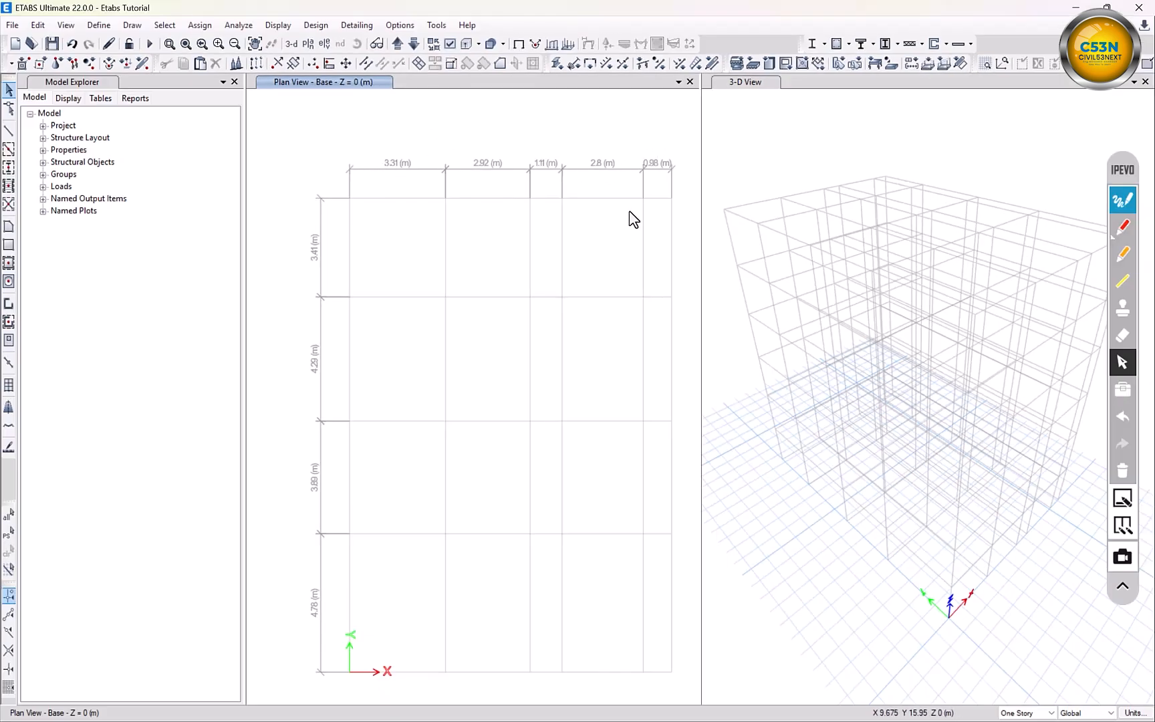
{"action": "left_click_drag", "start_coordinate": [683, 150], "coordinate": [305, 688]}
{"action": "left_click_drag", "start_coordinate": [684, 144], "coordinate": [297, 689]}
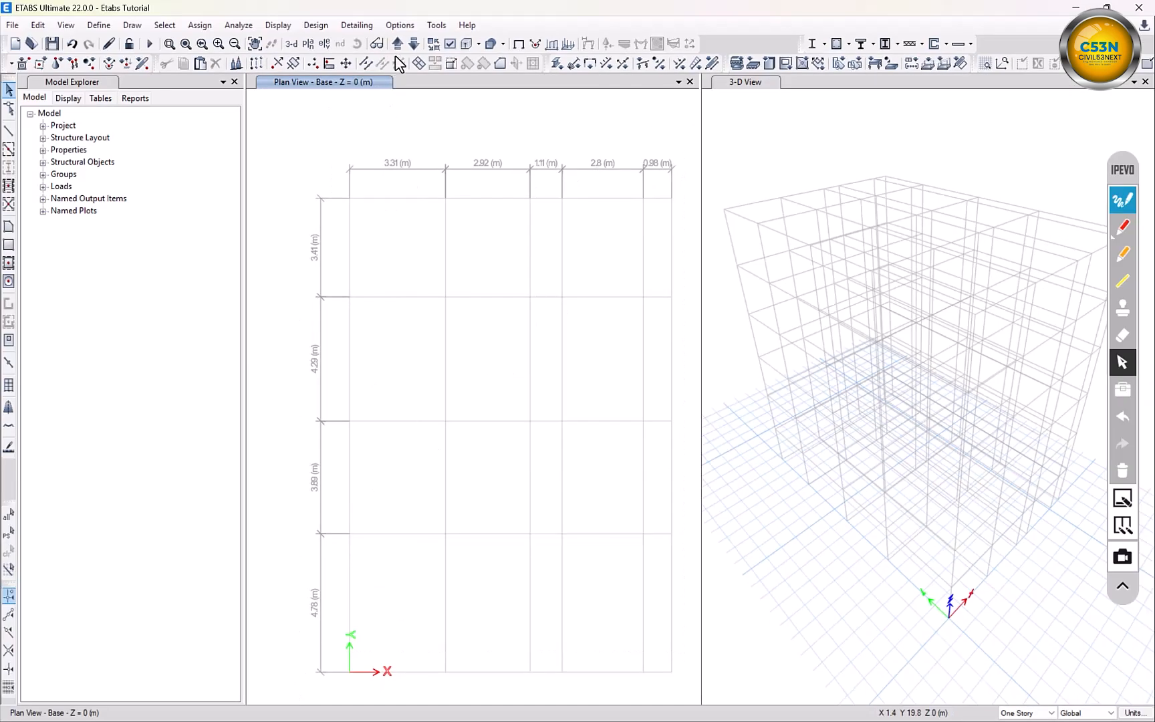
{"action": "left_click", "coordinate": [397, 44]}
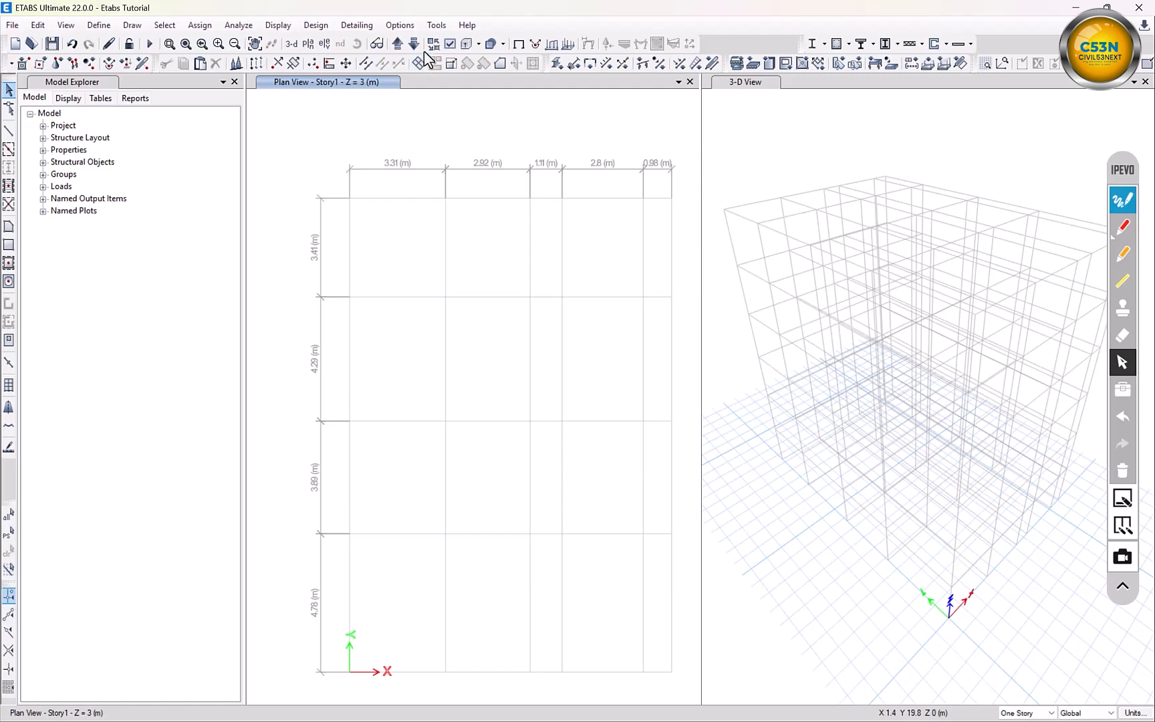
{"action": "left_click", "coordinate": [416, 44]}
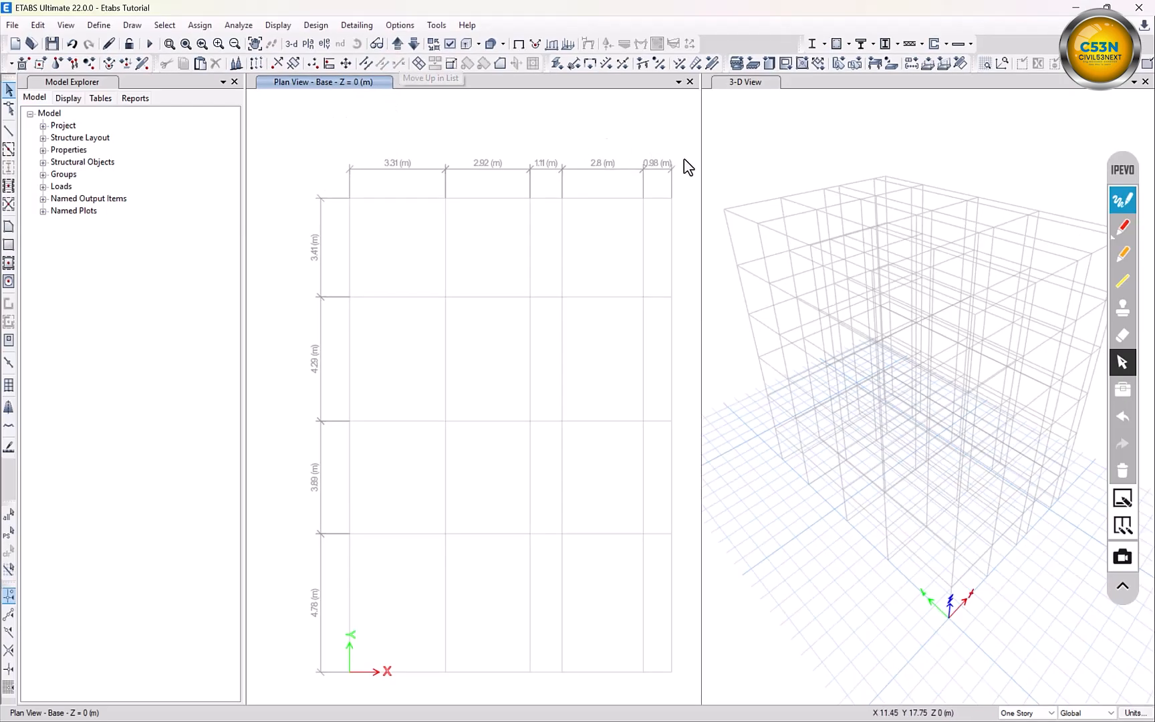
{"action": "left_click", "coordinate": [398, 45]}
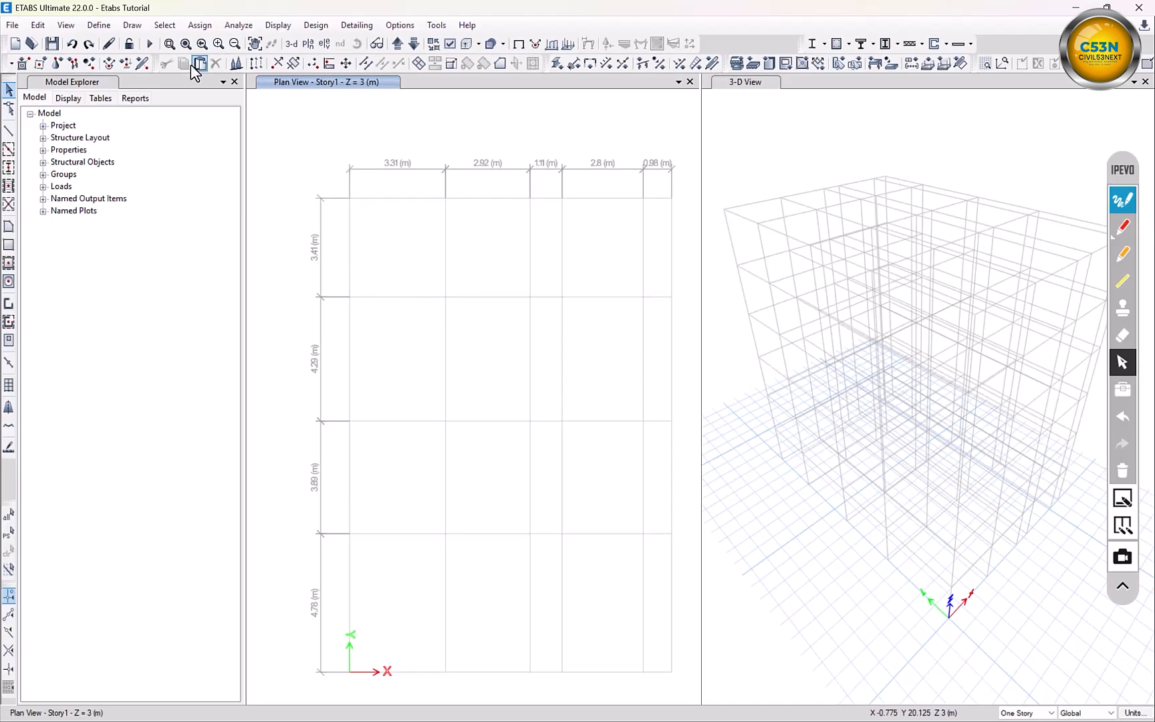
Quick draw a C 30 x 60 column at the upper-left grid intersection on Story1
{"action": "left_click", "coordinate": [133, 30]}
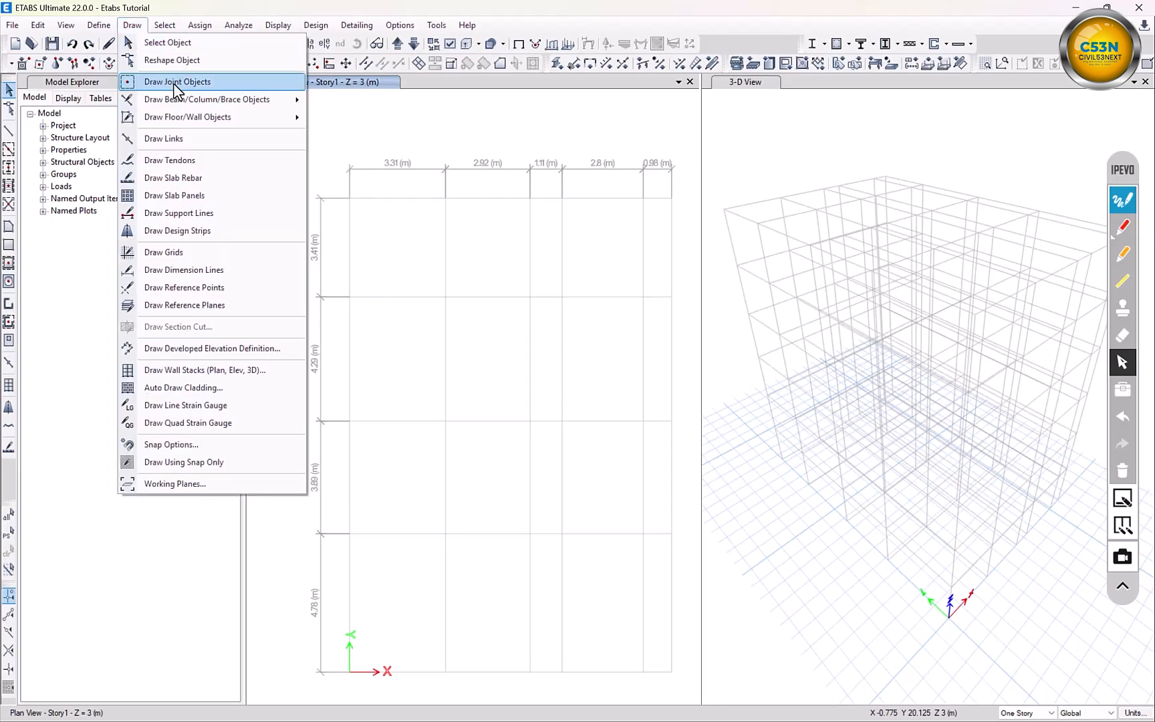
{"action": "mouse_move", "coordinate": [207, 100]}
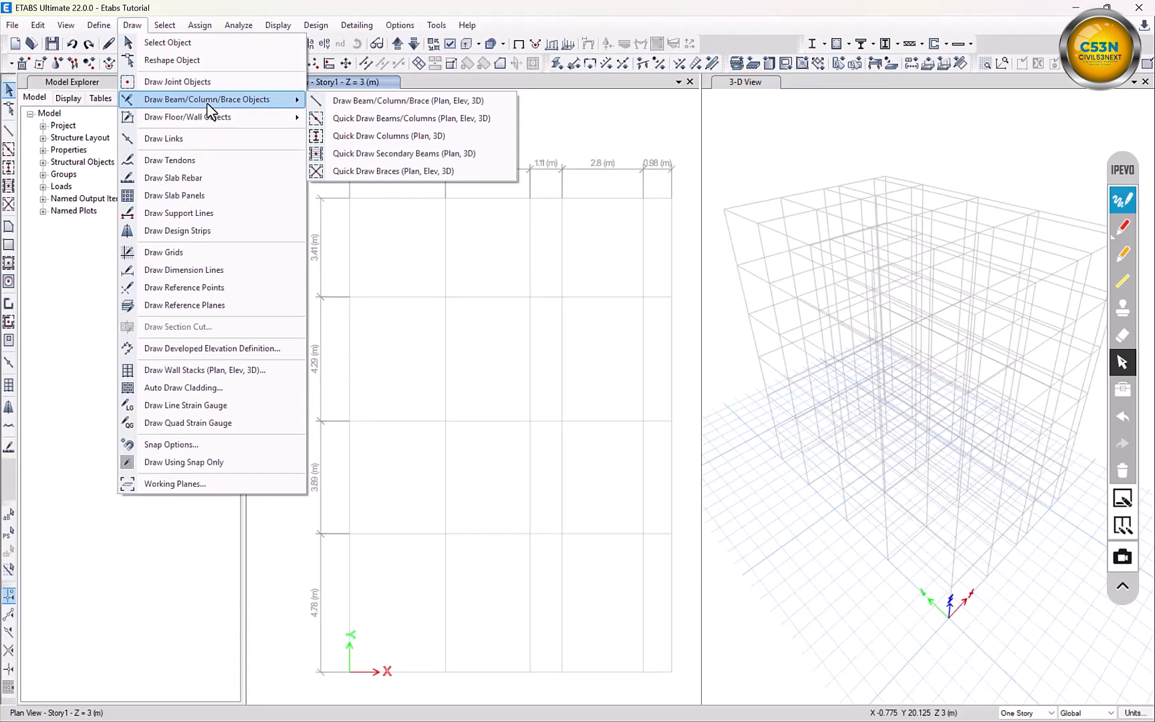
{"action": "left_click", "coordinate": [368, 140]}
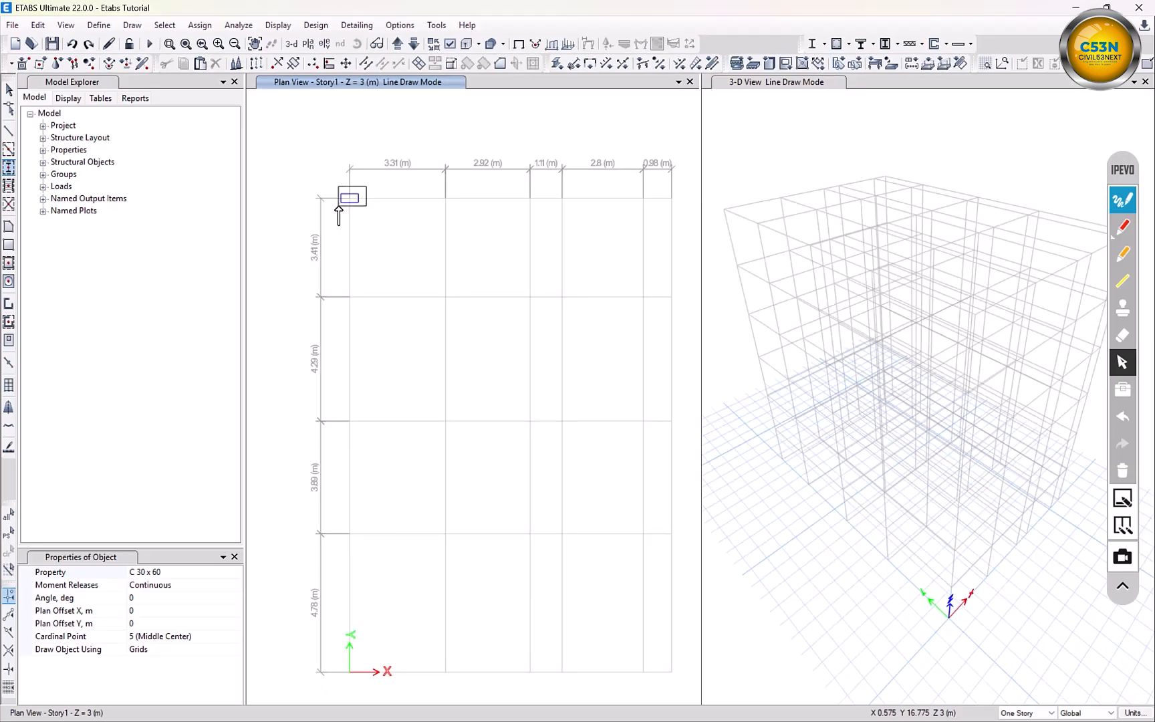
{"action": "left_click", "coordinate": [339, 207]}
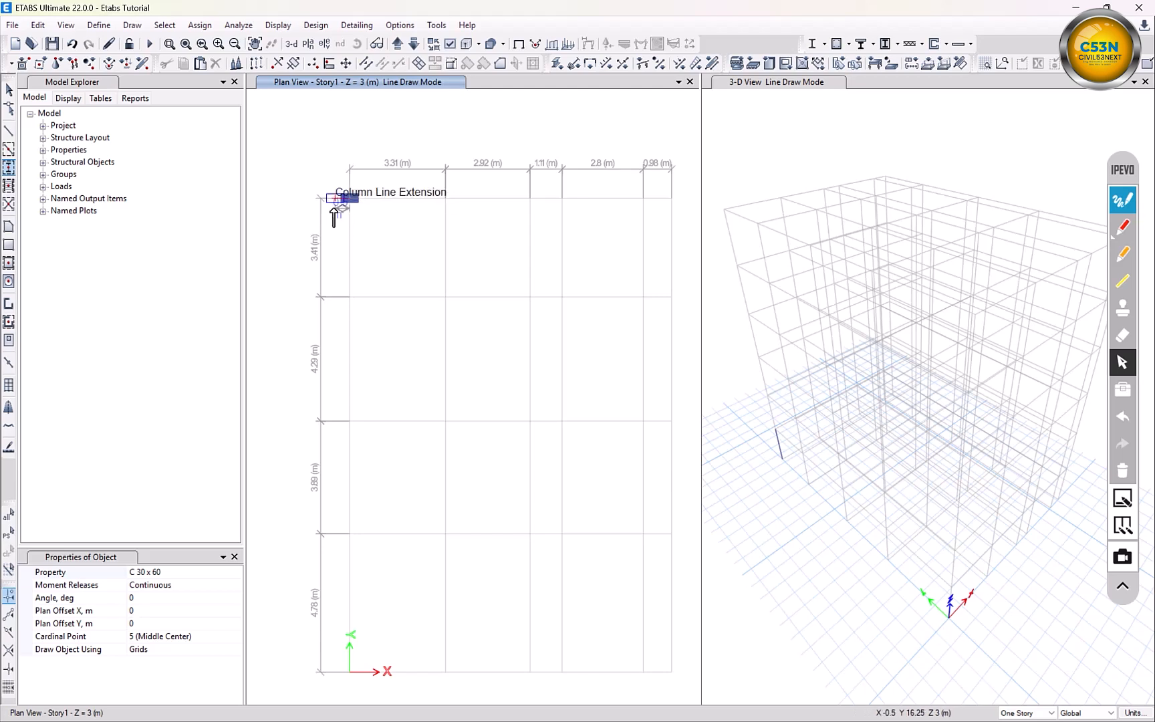
Place C 30 x 60 columns at the second and third X grid lines along the uppermost Y grid line on Story1
{"action": "scroll", "coordinate": [413, 211], "scroll_direction": "up", "scroll_amount": 5}
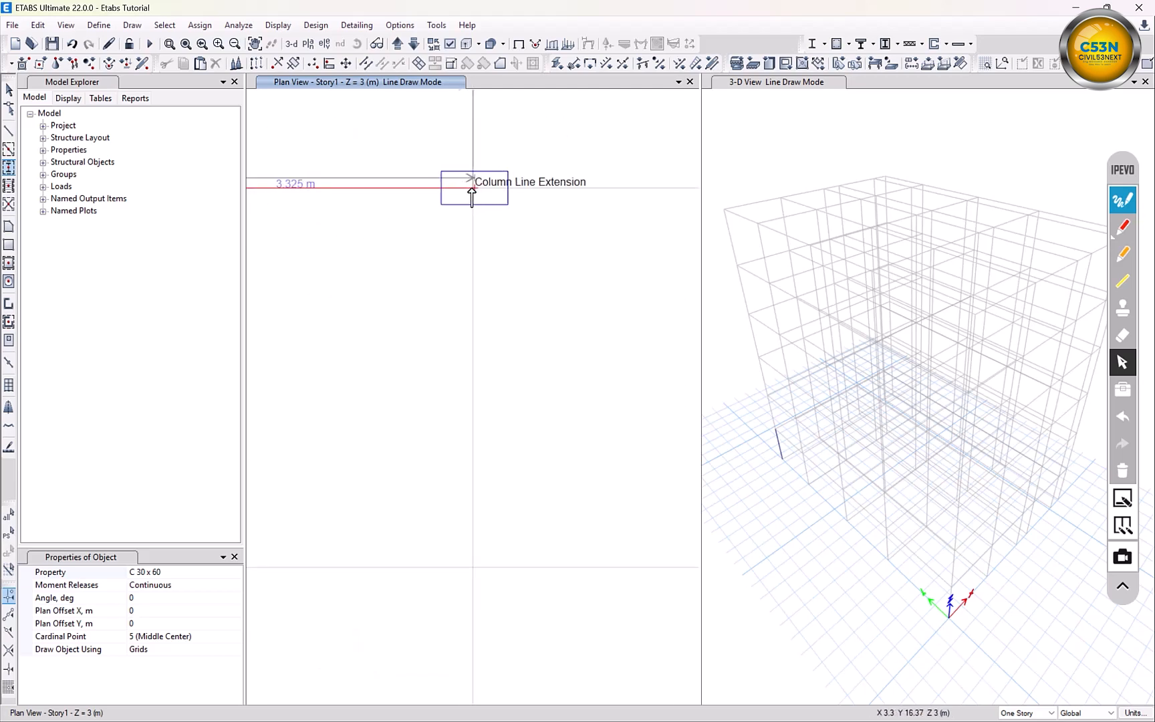
{"action": "scroll", "coordinate": [472, 195], "scroll_direction": "down", "scroll_amount": 4}
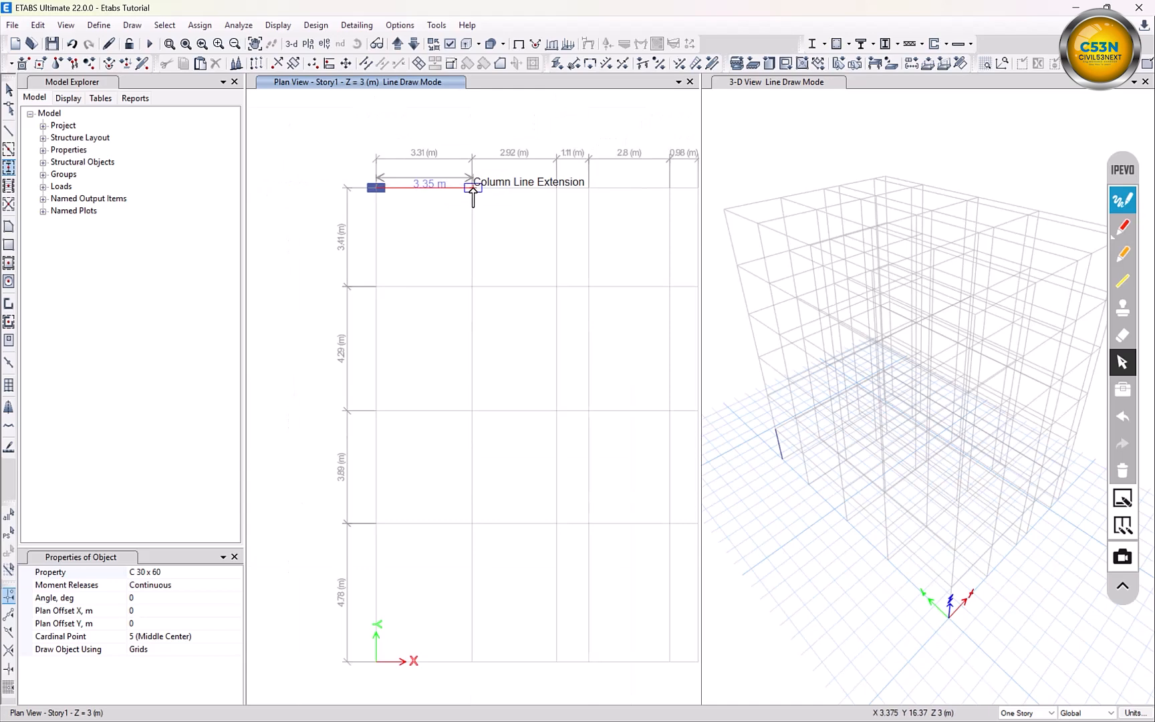
{"action": "scroll", "coordinate": [472, 195], "scroll_direction": "up", "scroll_amount": 4}
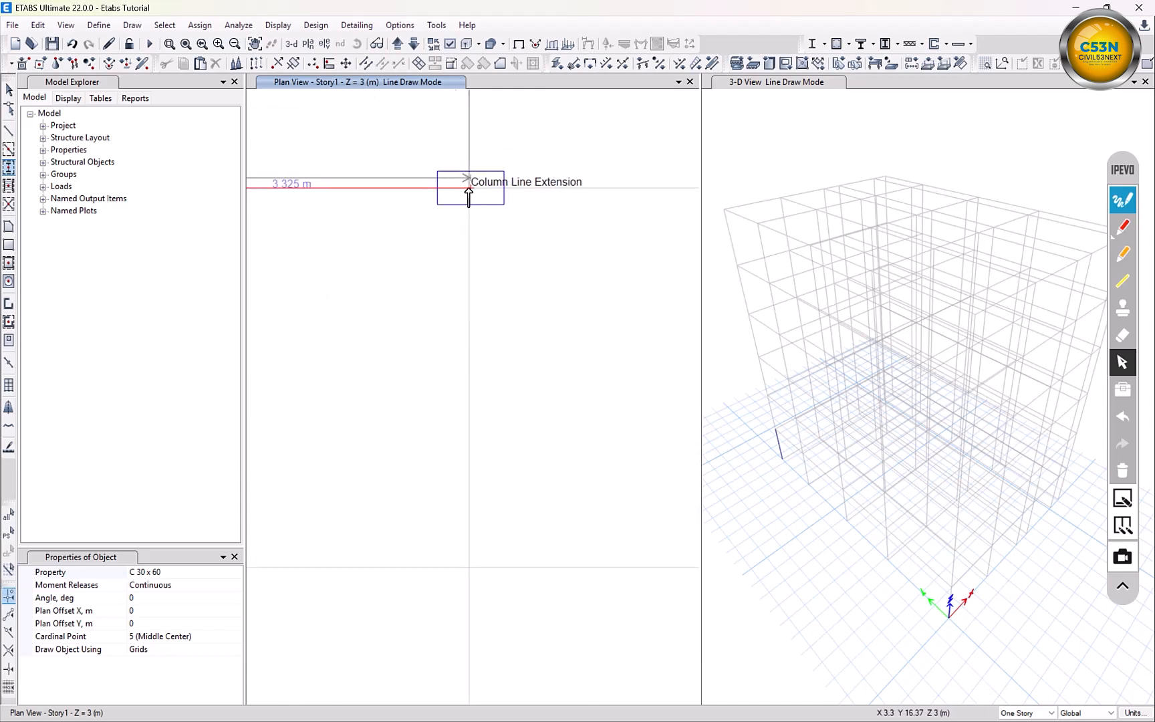
{"action": "left_click", "coordinate": [469, 196]}
{"action": "scroll", "coordinate": [578, 224], "scroll_direction": "down", "scroll_amount": 2}
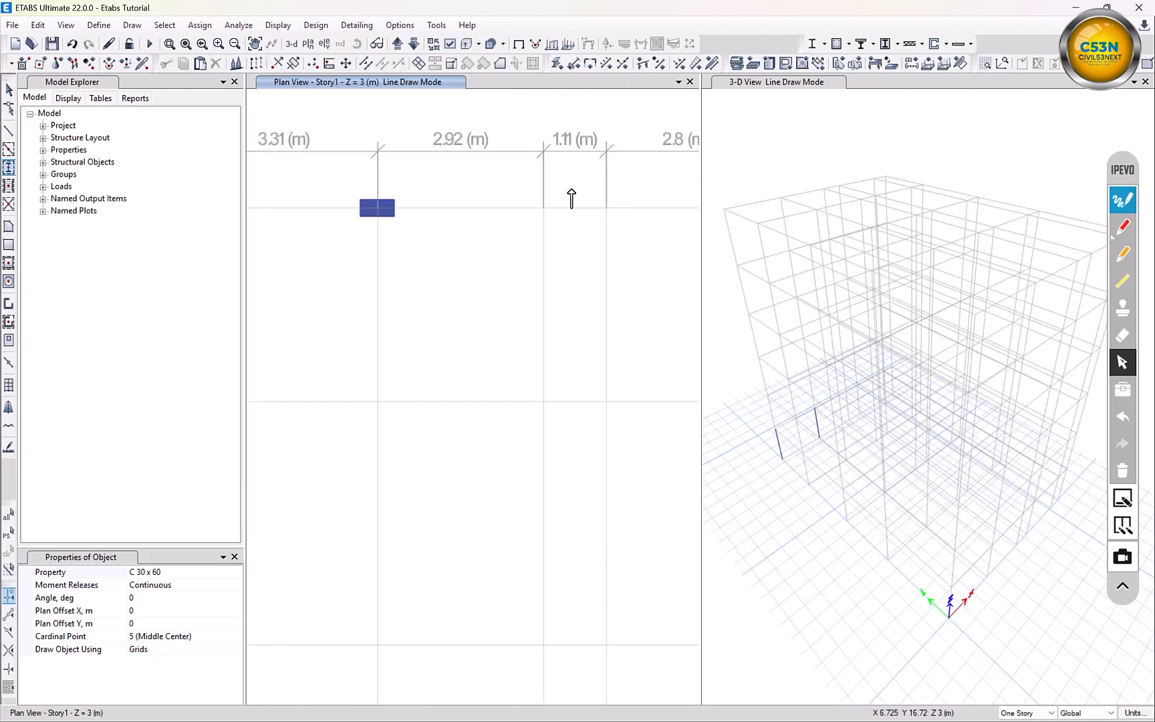
{"action": "left_click_drag", "start_coordinate": [572, 188], "coordinate": [505, 236]}
{"action": "left_click_drag", "start_coordinate": [505, 237], "coordinate": [505, 240]}
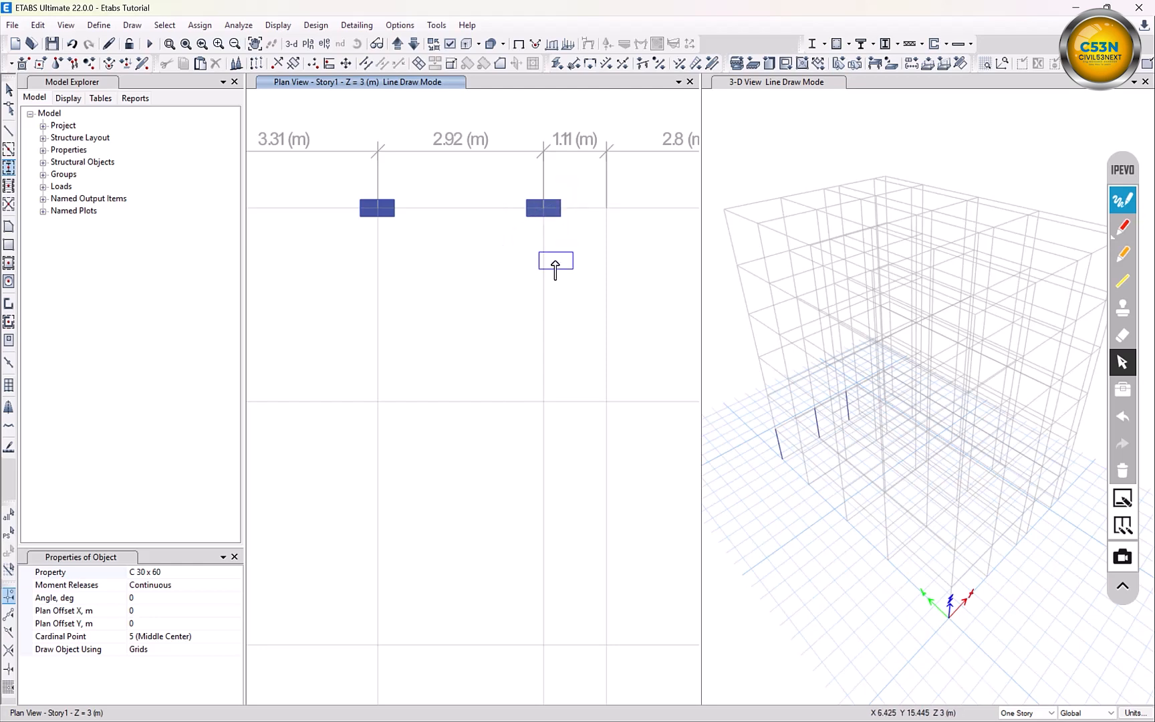
Try placing C 30 x 60 columns at all intersections of the four lower Y grid lines at once, and undo it
{"action": "scroll", "coordinate": [554, 261], "scroll_direction": "down", "scroll_amount": 4}
{"action": "middle_click_drag", "start_coordinate": [535, 258], "coordinate": [442, 209]}
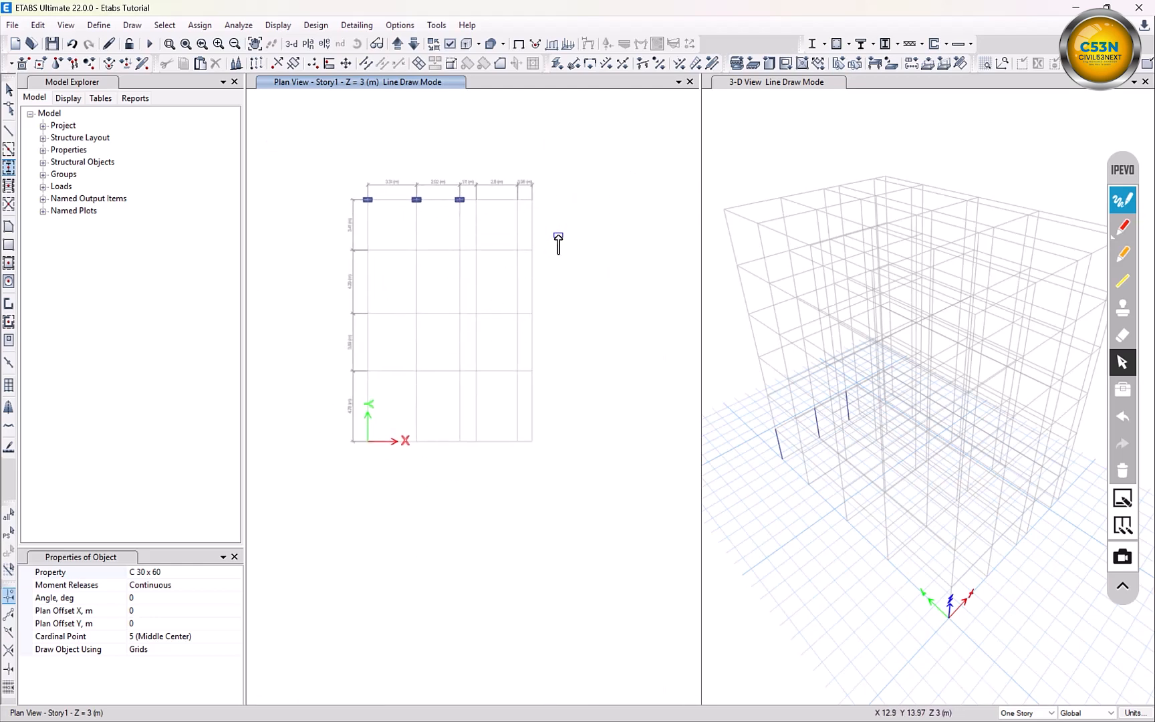
{"action": "left_click_drag", "start_coordinate": [566, 230], "coordinate": [306, 481]}
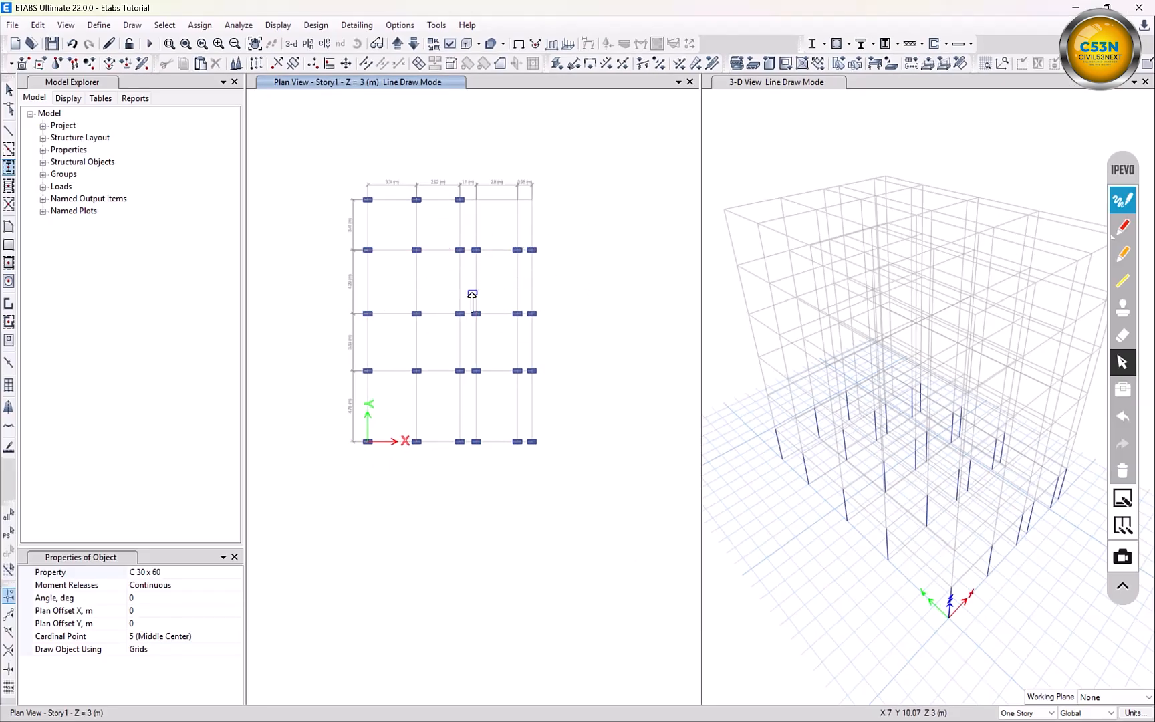
{"action": "key", "text": "ctrl+z"}
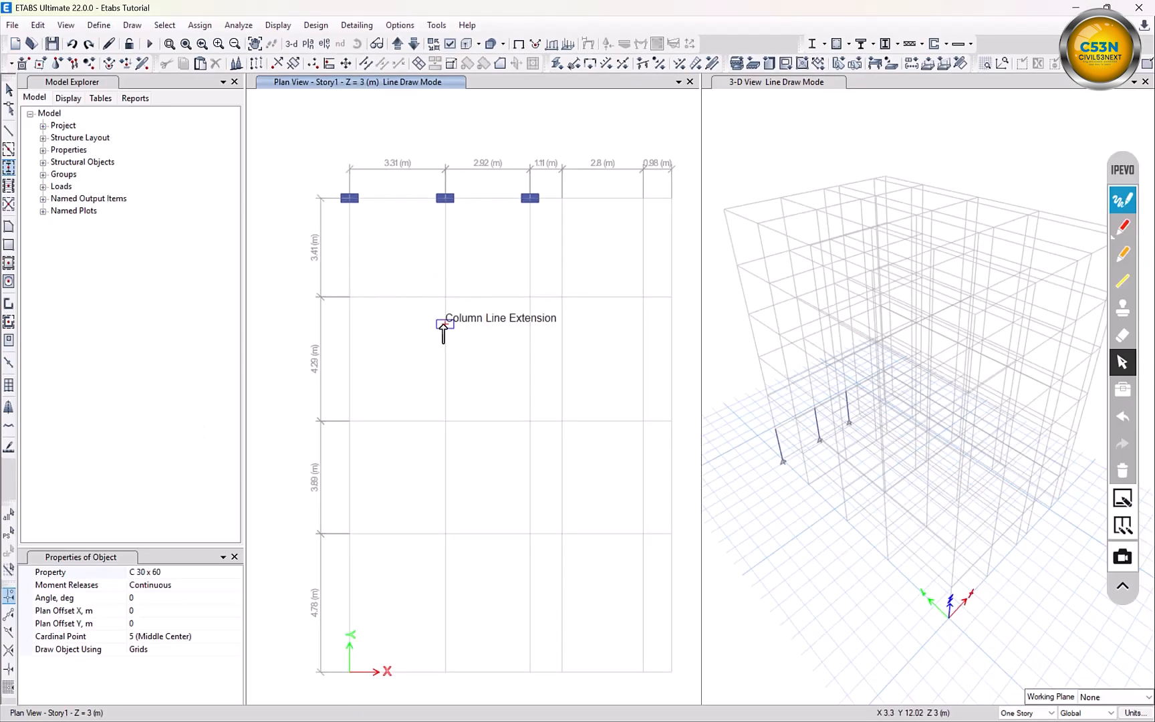
Switch the column property to C 30 x 95 and place columns at the third and fourth X grid lines on the second Y grid line from the top
{"action": "left_click", "coordinate": [220, 573]}
{"action": "left_click", "coordinate": [237, 572]}
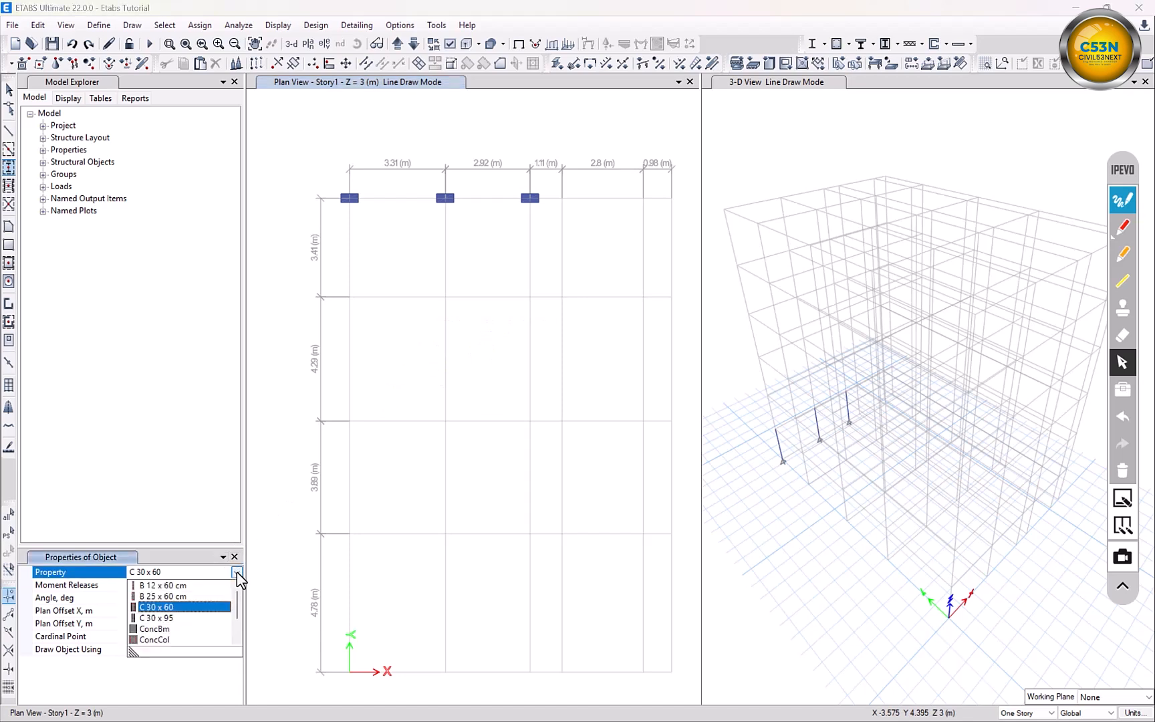
{"action": "left_click", "coordinate": [168, 618]}
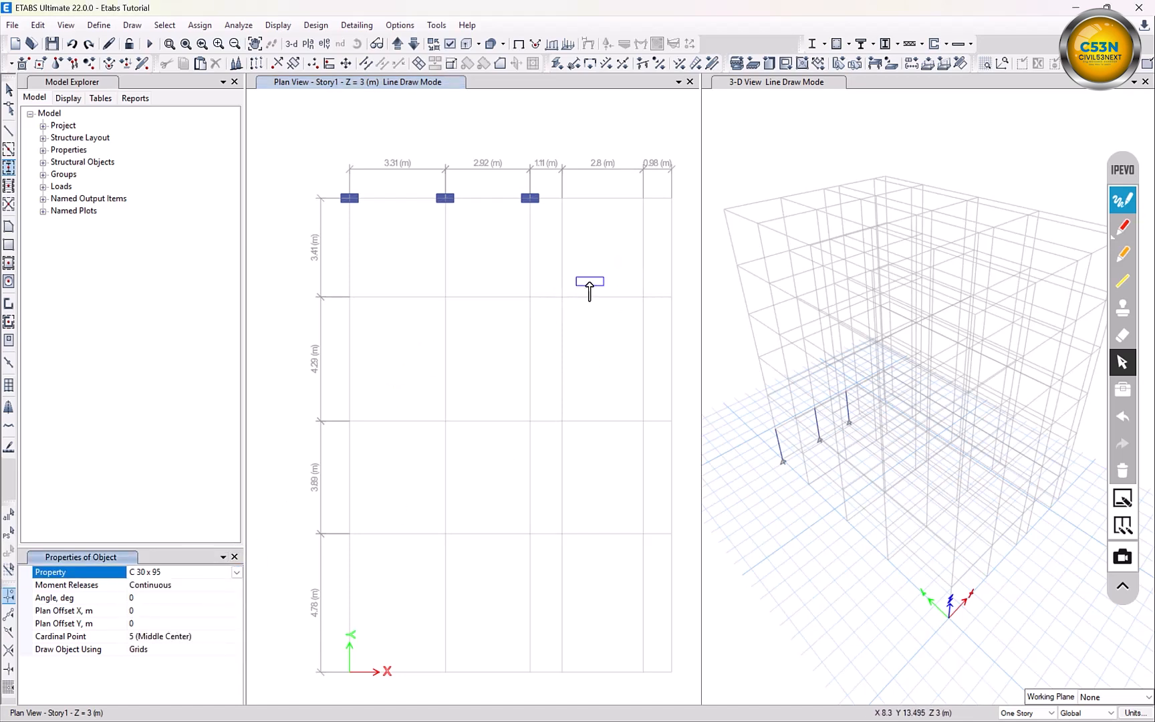
{"action": "left_click_drag", "start_coordinate": [595, 279], "coordinate": [479, 361]}
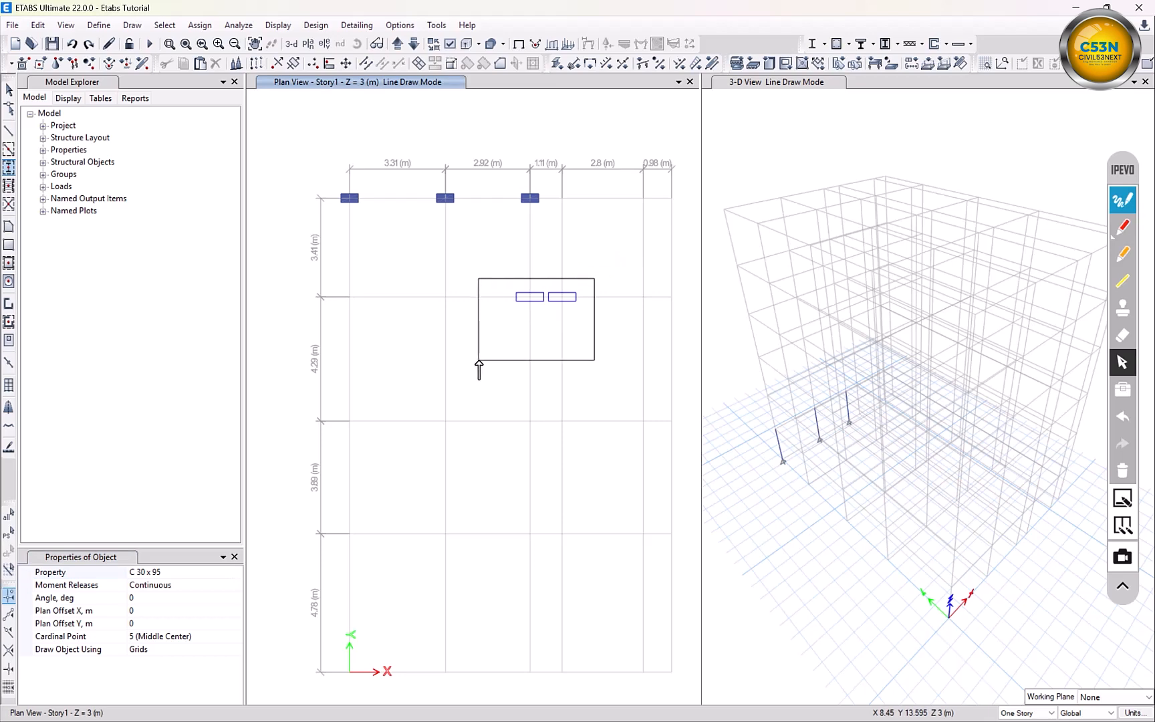
{"action": "left_click_drag", "start_coordinate": [479, 362], "coordinate": [480, 362]}
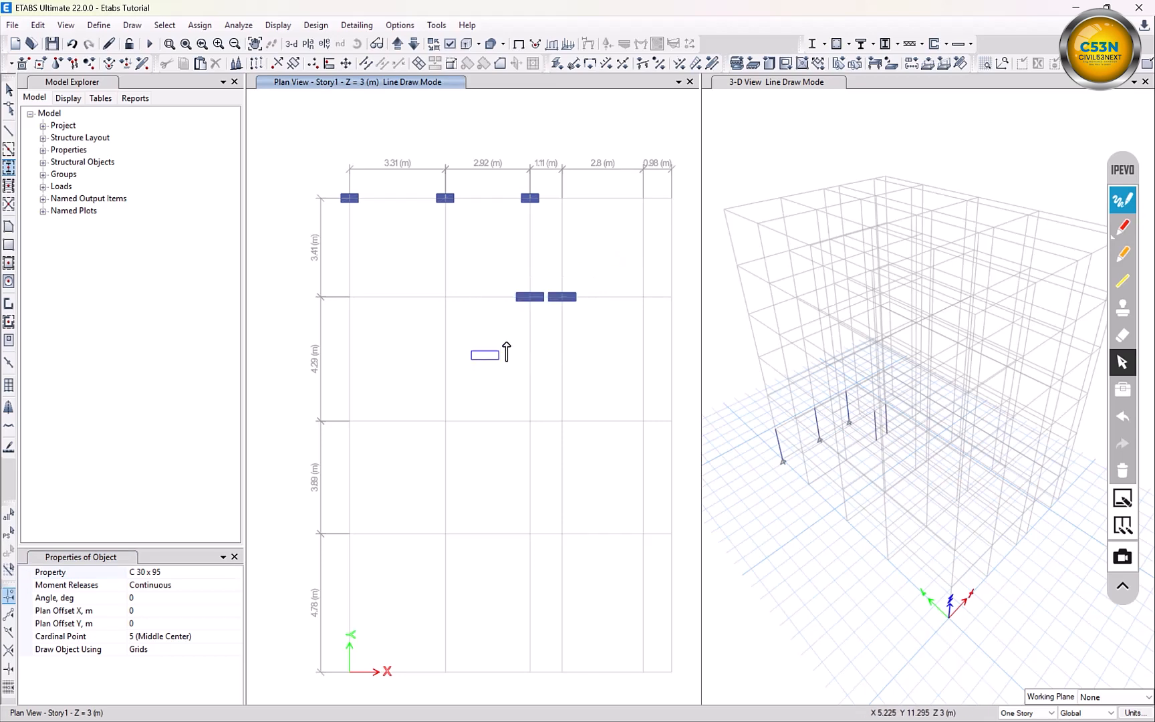
Place C 30 x 95 columns at the second and first X grid lines on the second Y grid line from the top
{"action": "scroll", "coordinate": [447, 301], "scroll_direction": "up", "scroll_amount": 2}
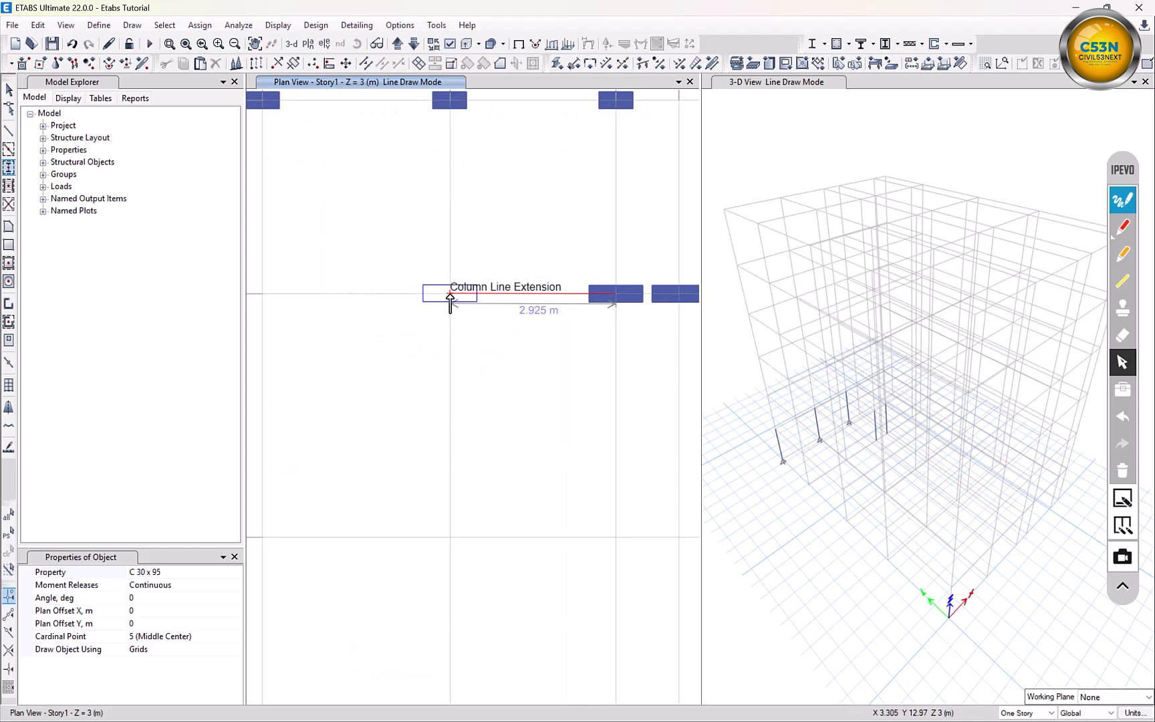
{"action": "left_click", "coordinate": [450, 294]}
{"action": "scroll", "coordinate": [438, 372], "scroll_direction": "down", "scroll_amount": 2}
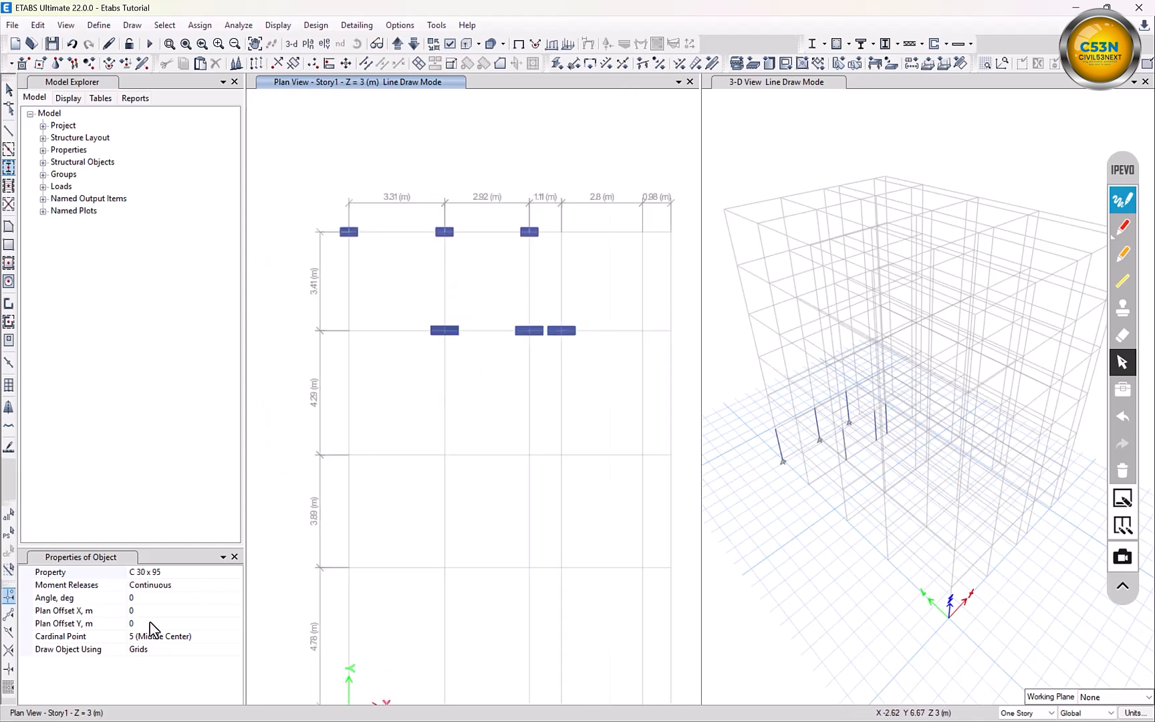
{"action": "scroll", "coordinate": [348, 335], "scroll_direction": "up", "scroll_amount": 3}
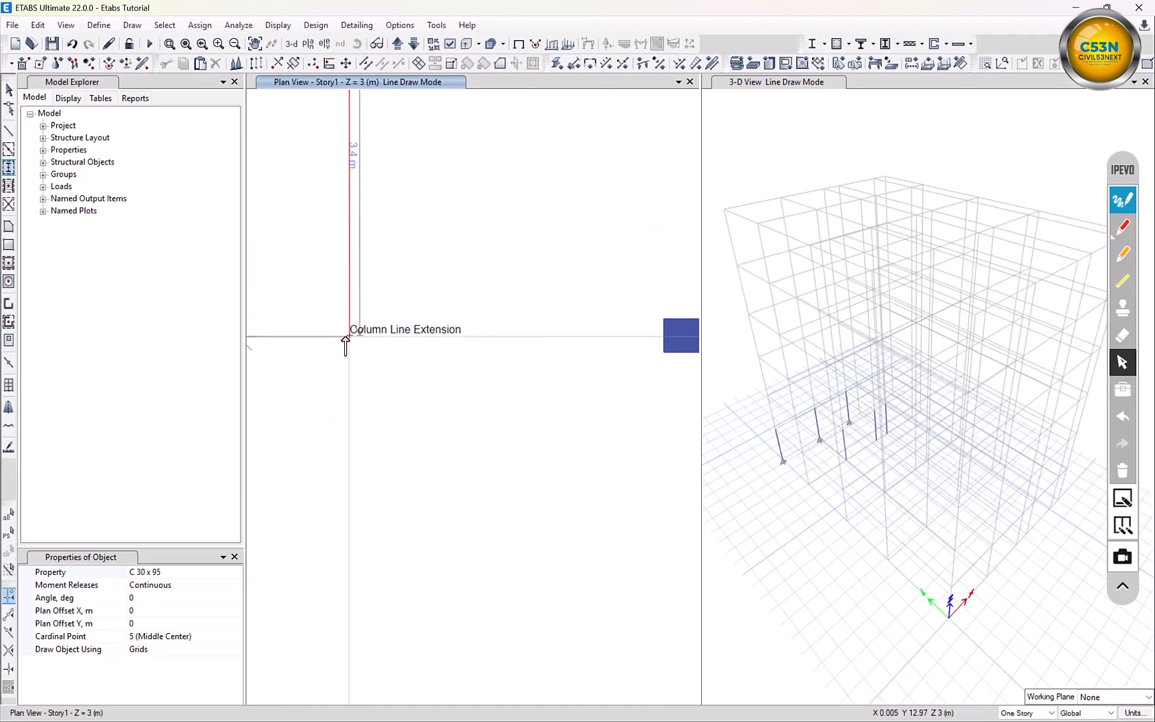
{"action": "left_click", "coordinate": [350, 338]}
{"action": "scroll", "coordinate": [350, 339], "scroll_direction": "down", "scroll_amount": 3}
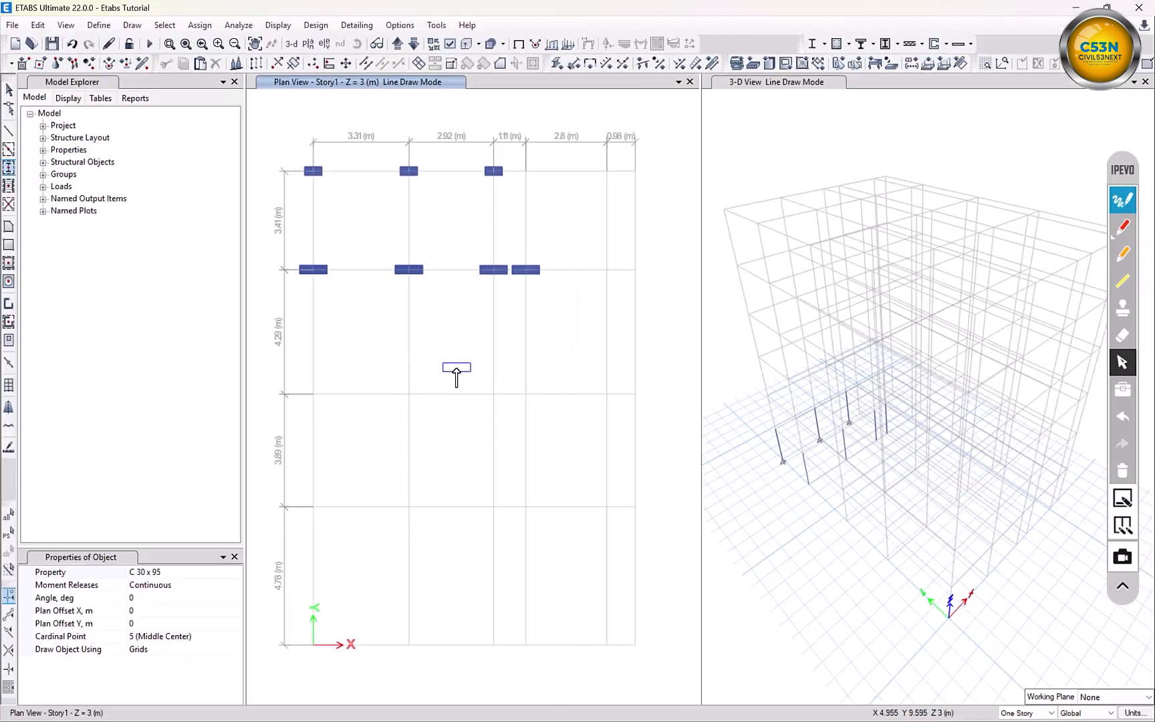
Place C 30 x 95 columns at every intersection of the three lower Y grid lines and along the fifth and sixth X grid lines
{"action": "left_click_drag", "start_coordinate": [664, 363], "coordinate": [278, 668]}
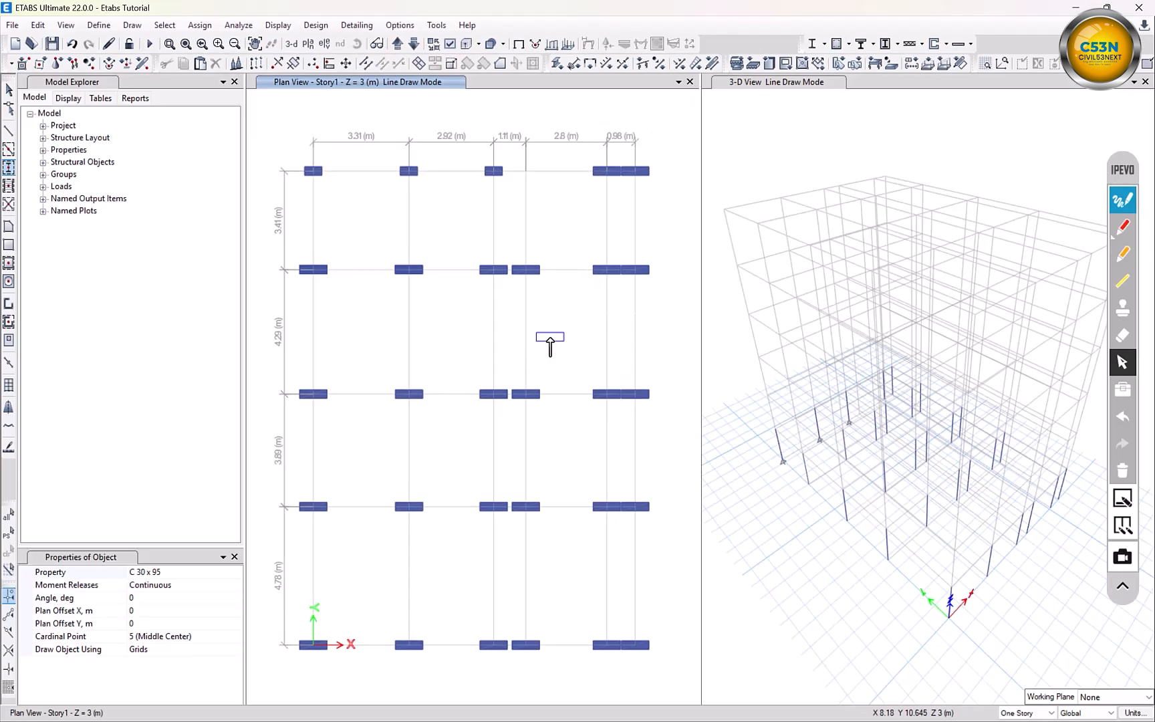
{"action": "key", "text": "Escape"}
{"action": "scroll", "coordinate": [604, 159], "scroll_direction": "up", "scroll_amount": 3}
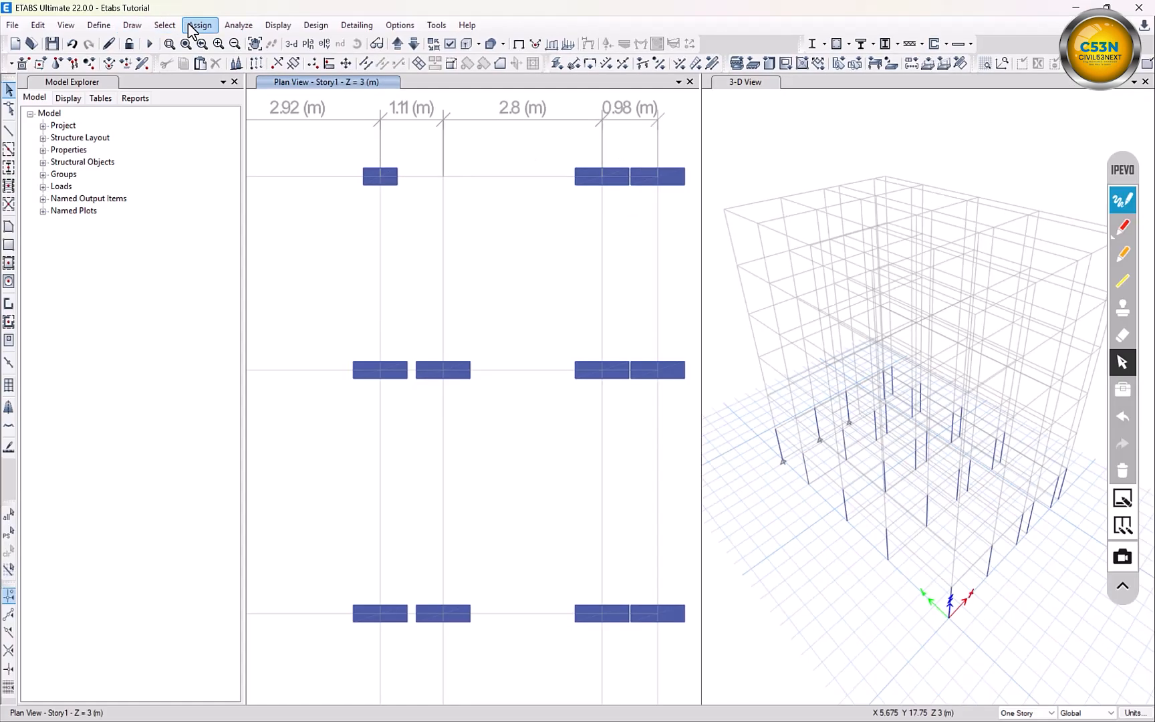
{"action": "left_click", "coordinate": [218, 109]}
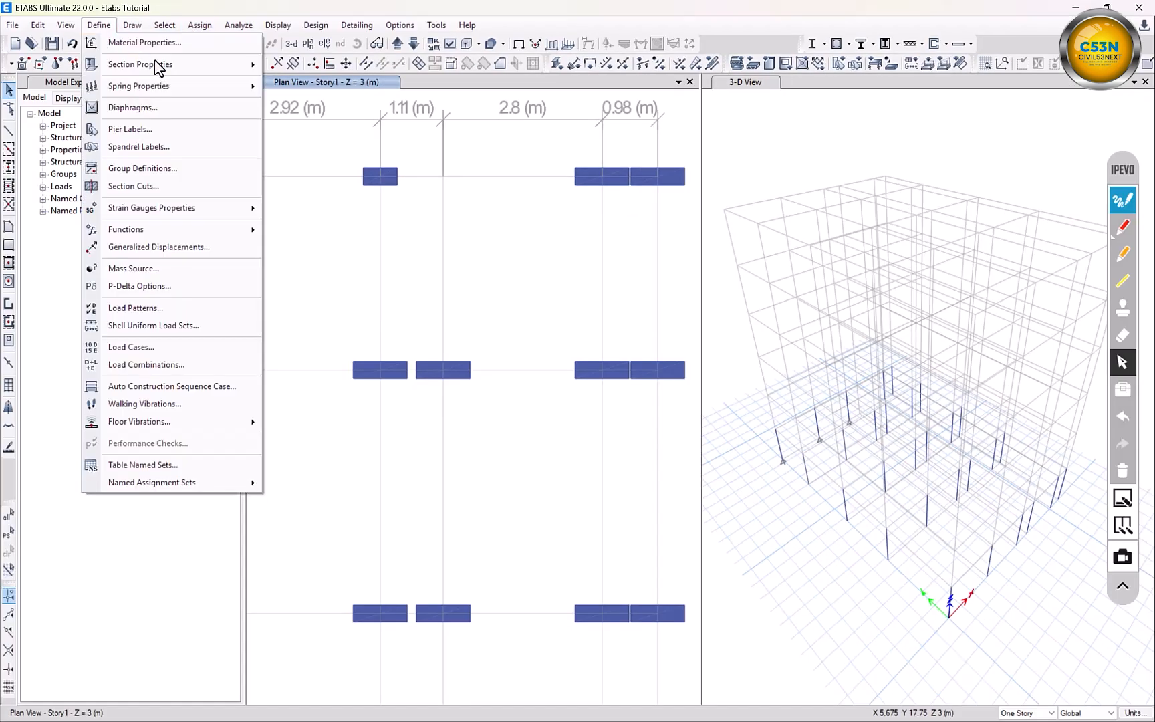
{"action": "mouse_move", "coordinate": [273, 141]}
{"action": "left_click", "coordinate": [331, 68]}
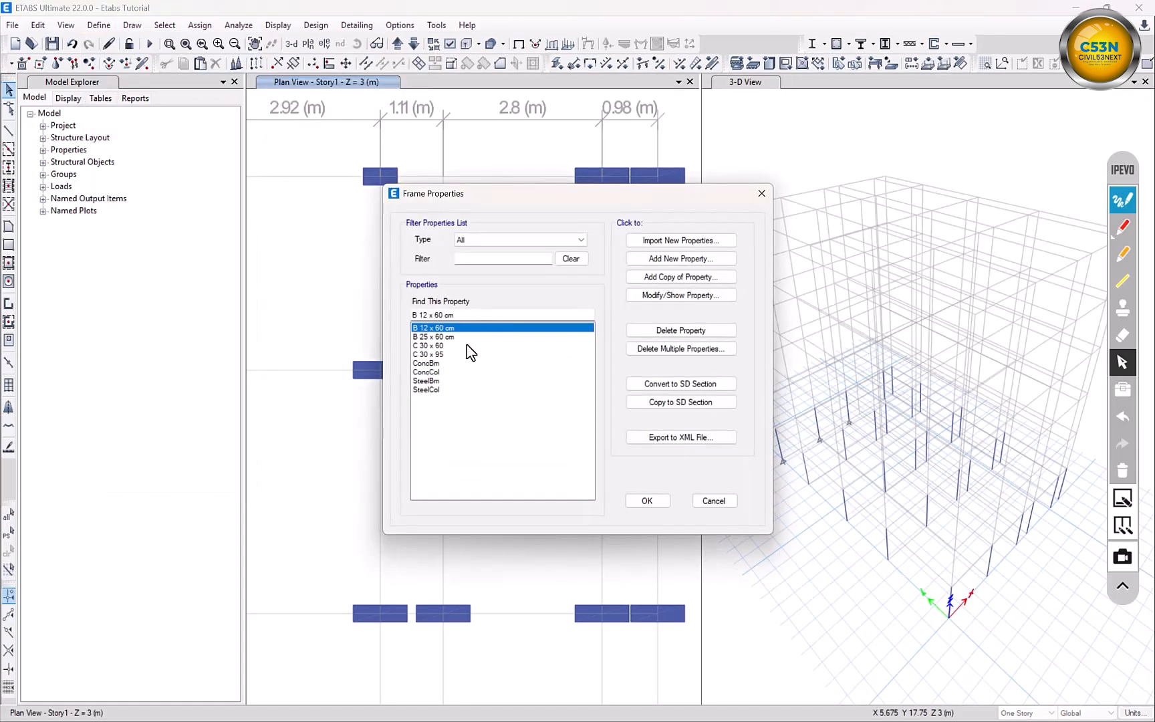
{"action": "left_click_drag", "start_coordinate": [428, 148], "coordinate": [747, 148]}
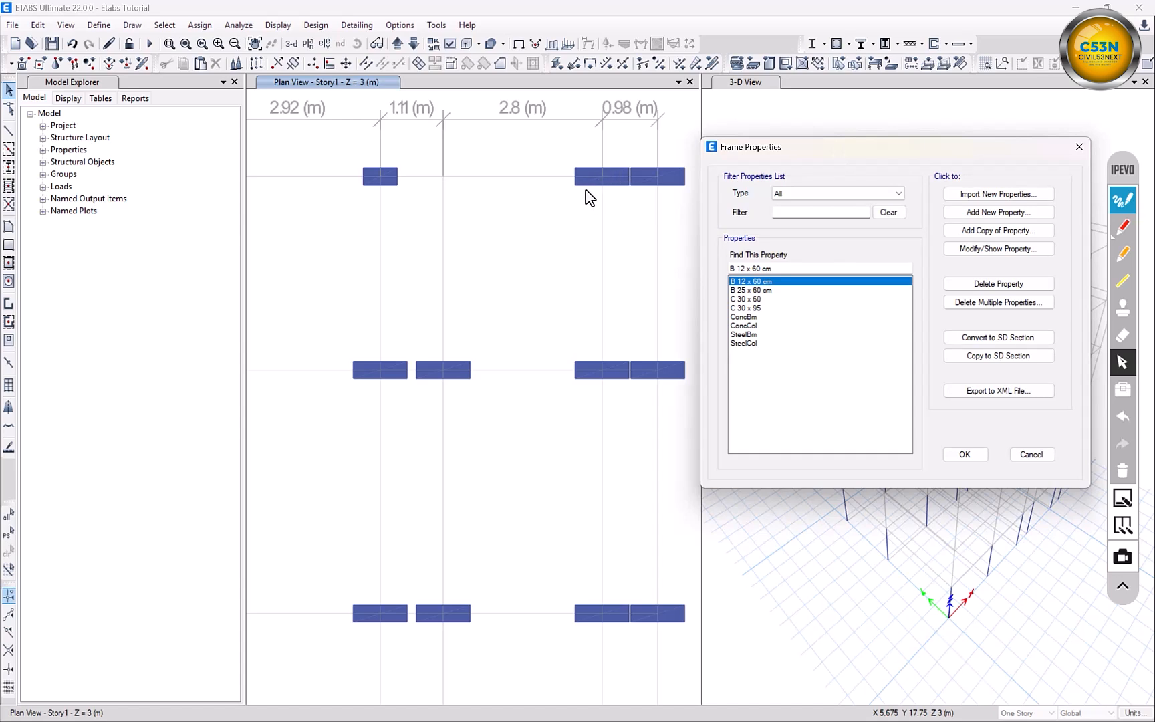
{"action": "left_click", "coordinate": [1080, 147]}
Assign the C 30 x 60 section to the column at the fifth X grid line on the uppermost Y grid line
{"action": "left_click_drag", "start_coordinate": [616, 149], "coordinate": [552, 229]}
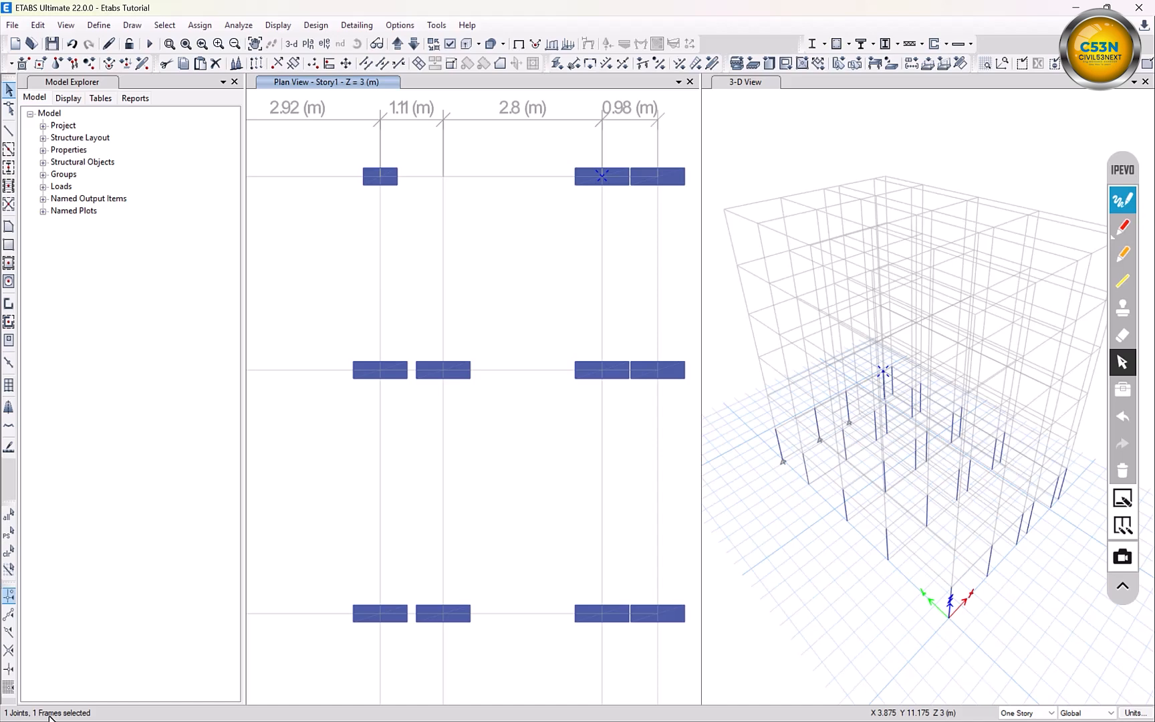
{"action": "left_click", "coordinate": [200, 25]}
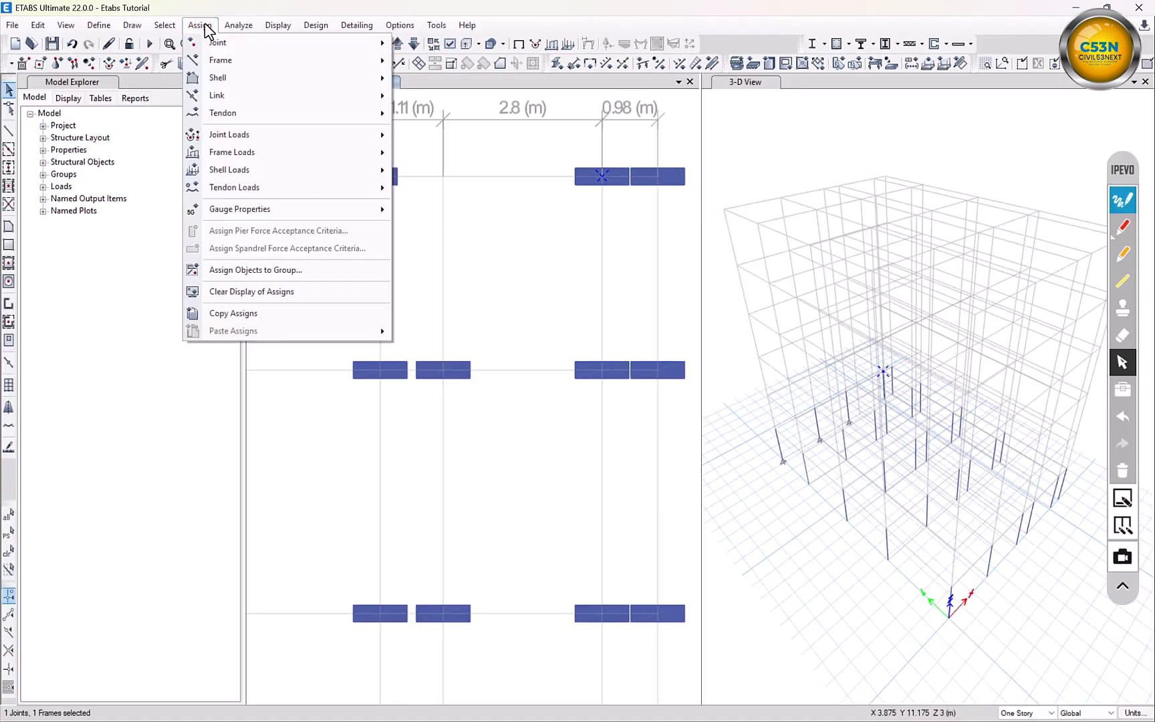
{"action": "mouse_move", "coordinate": [254, 61]}
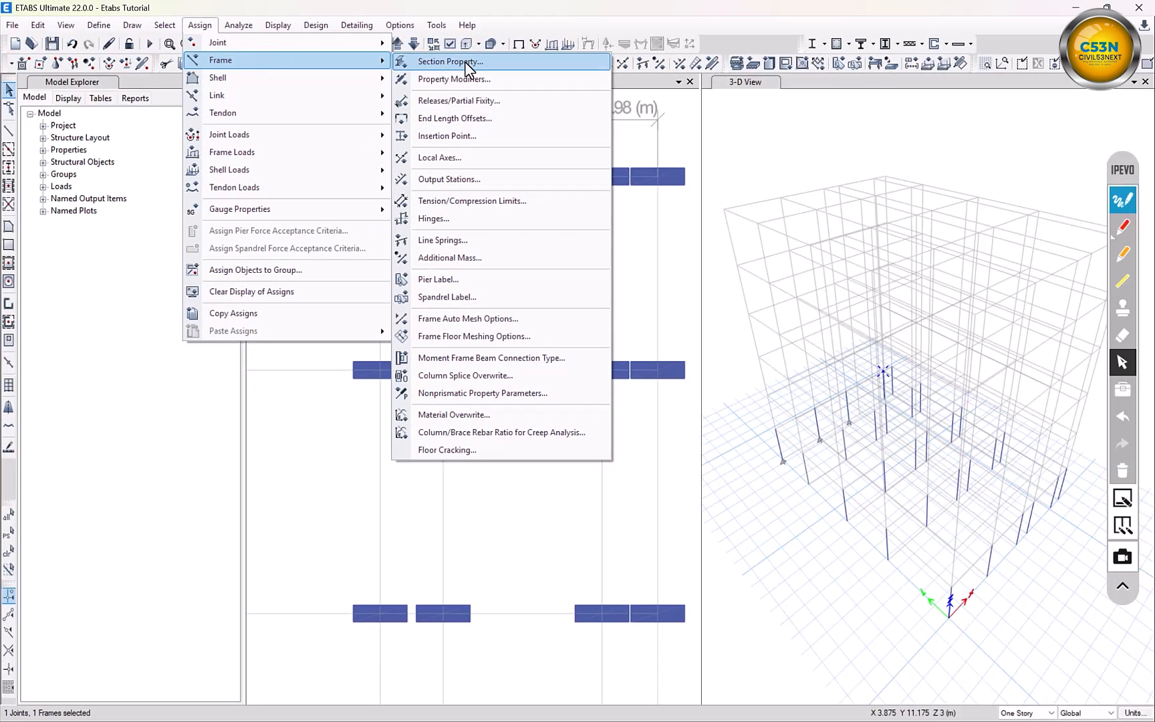
{"action": "left_click", "coordinate": [465, 61]}
{"action": "left_click_drag", "start_coordinate": [567, 179], "coordinate": [785, 171]}
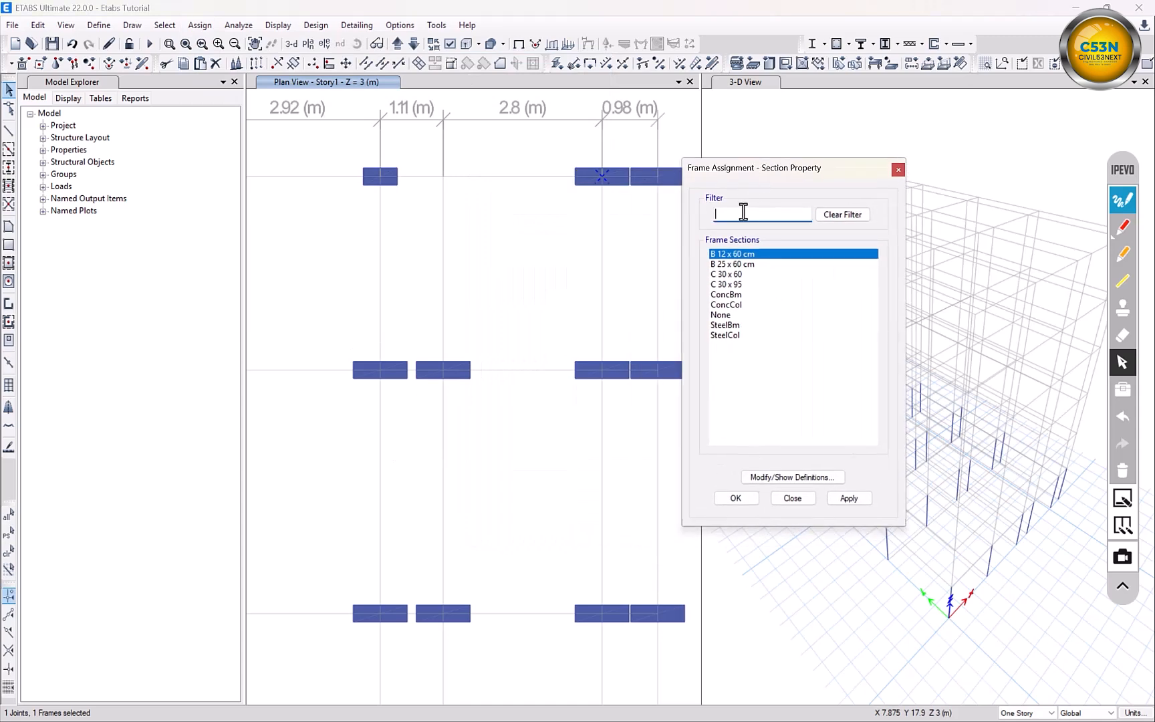
{"action": "left_click", "coordinate": [730, 274]}
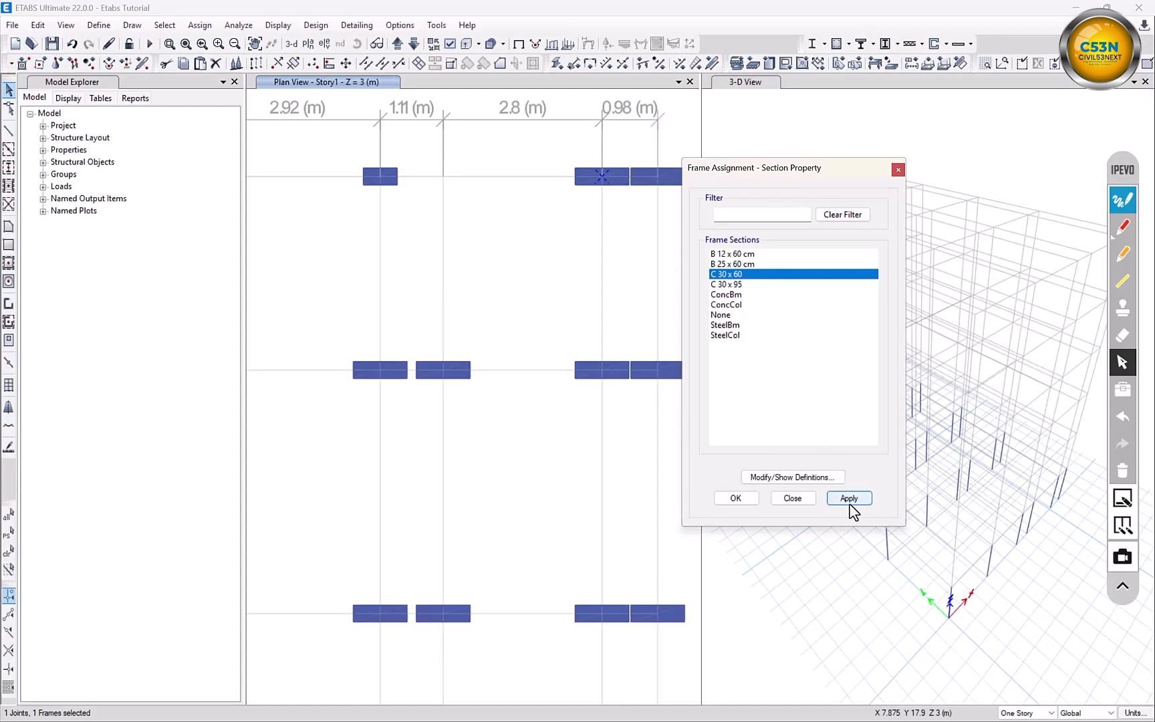
{"action": "left_click", "coordinate": [849, 498]}
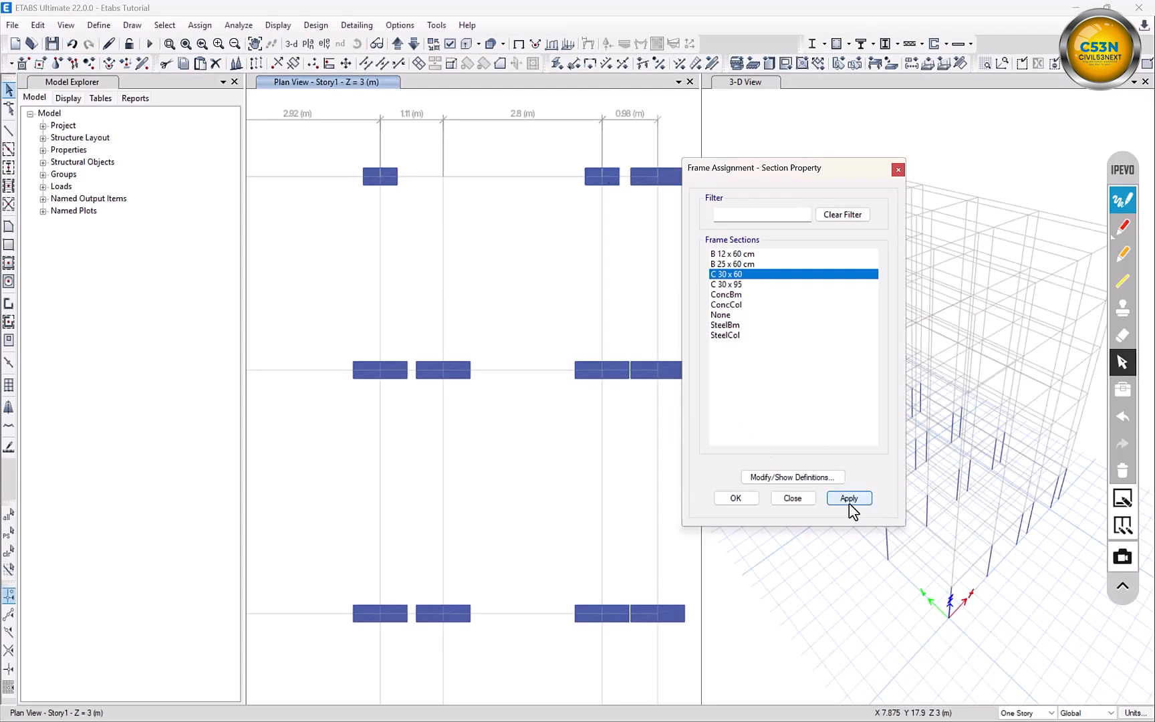
{"action": "left_click", "coordinate": [737, 500]}
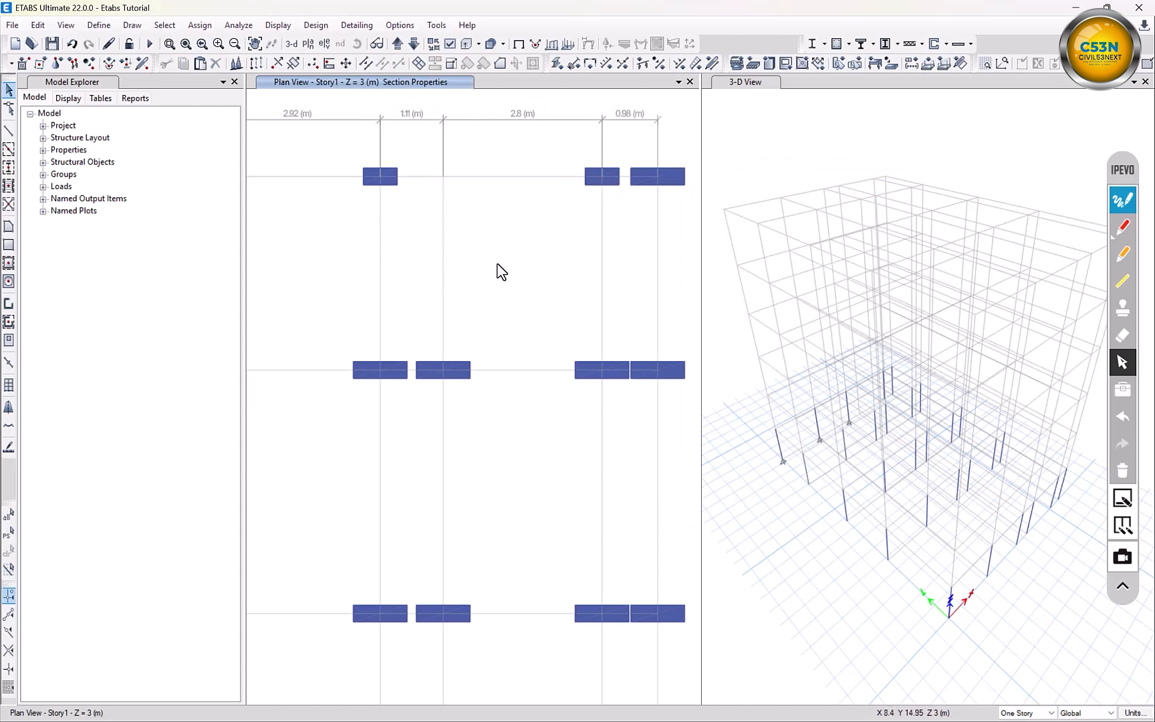
Assign the C 30 x 95 section to the column at the second X grid line on the uppermost Y grid line
{"action": "scroll", "coordinate": [500, 265], "scroll_direction": "down", "scroll_amount": 2}
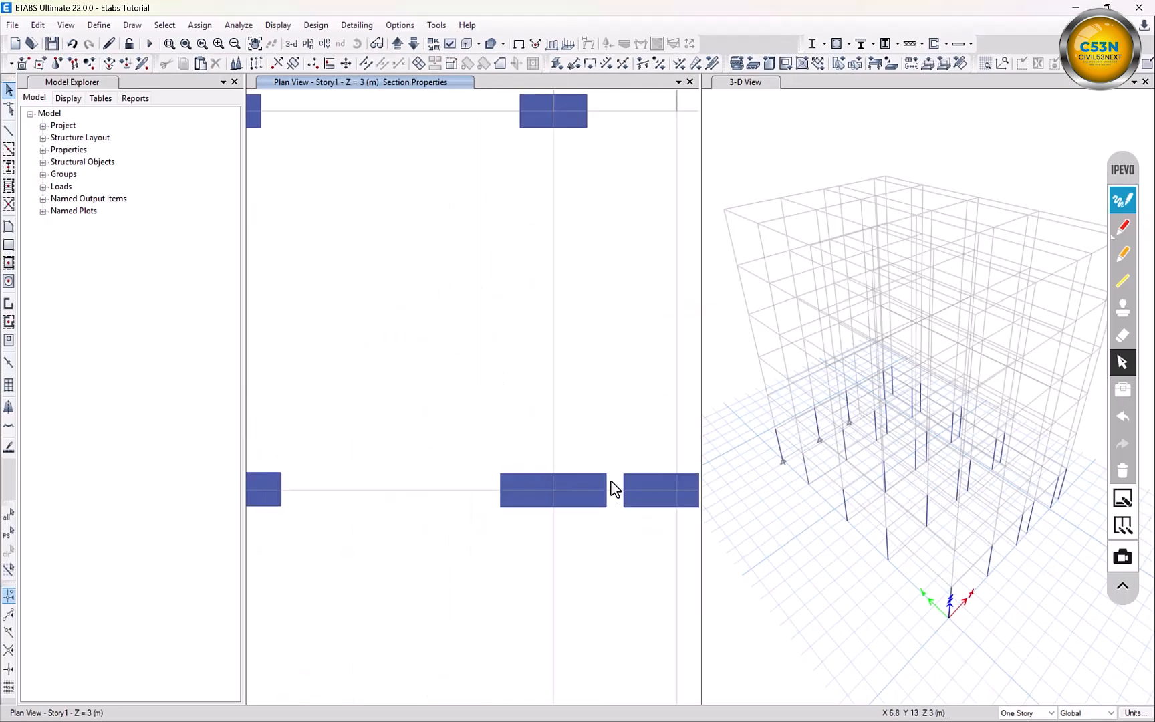
{"action": "scroll", "coordinate": [572, 319], "scroll_direction": "down", "scroll_amount": 2}
{"action": "scroll", "coordinate": [412, 209], "scroll_direction": "up", "scroll_amount": 1}
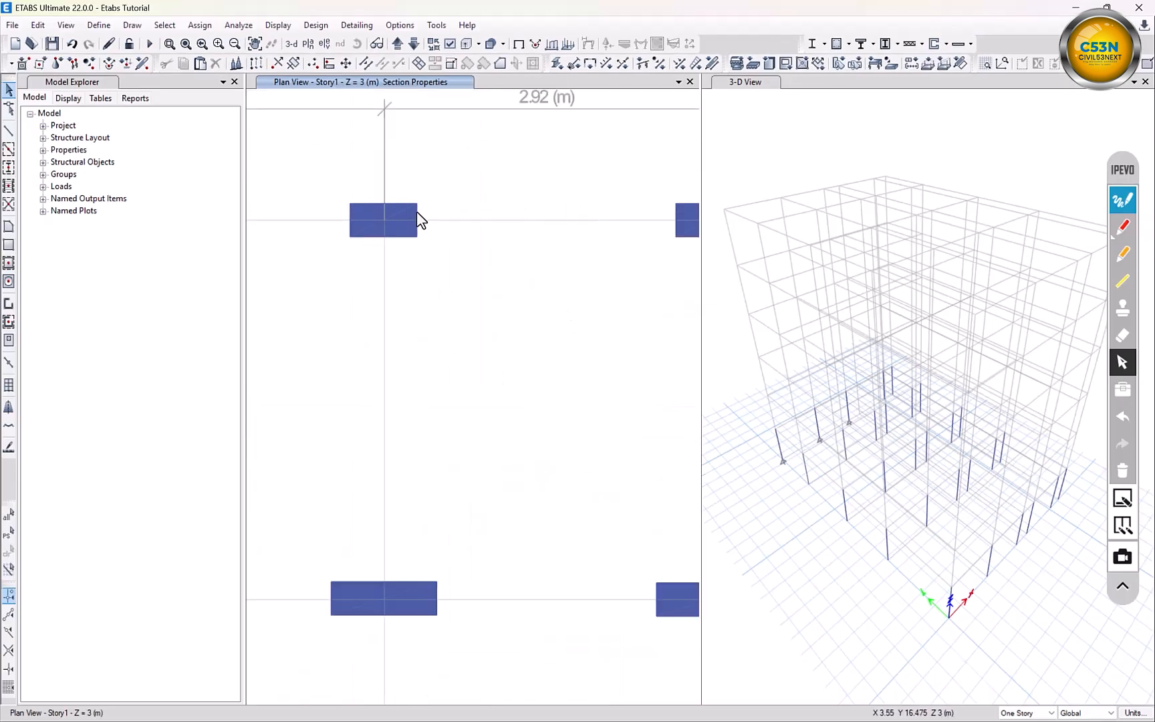
{"action": "middle_click_drag", "start_coordinate": [419, 208], "coordinate": [495, 266]}
{"action": "scroll", "coordinate": [578, 245], "scroll_direction": "down", "scroll_amount": 1}
{"action": "left_click_drag", "start_coordinate": [496, 271], "coordinate": [425, 325]}
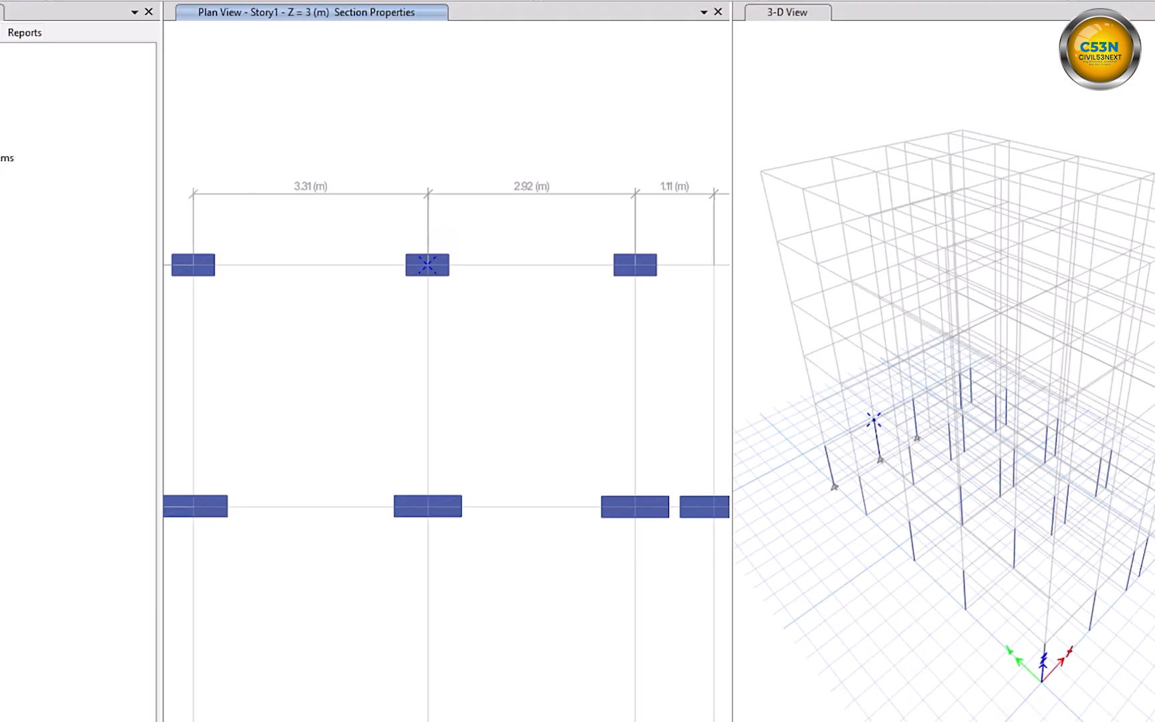
{"action": "left_click", "coordinate": [200, 24]}
{"action": "mouse_move", "coordinate": [221, 60]}
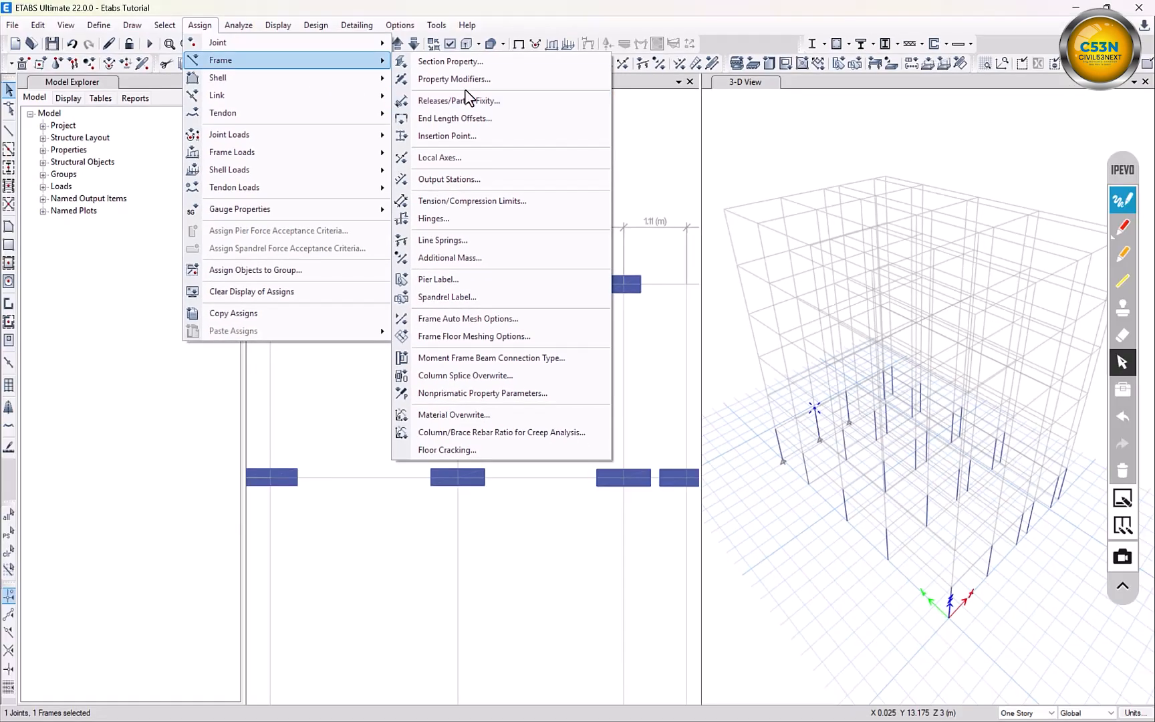
{"action": "left_click", "coordinate": [451, 61]}
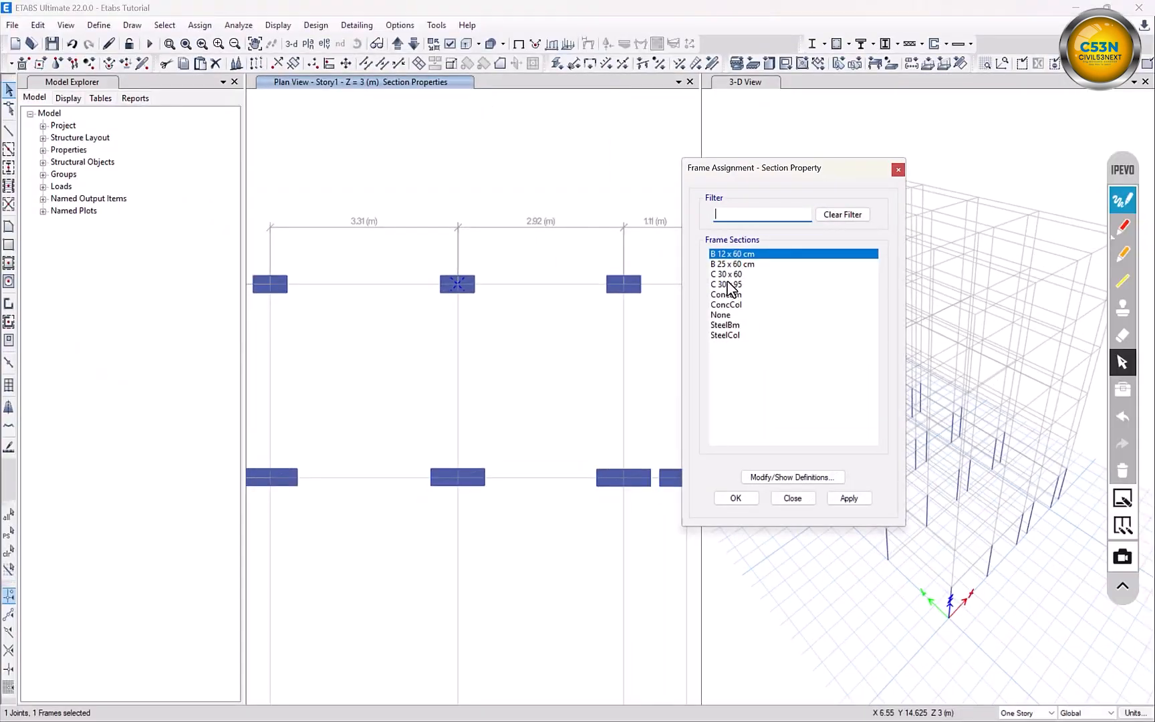
{"action": "left_click", "coordinate": [726, 284]}
{"action": "left_click", "coordinate": [849, 499]}
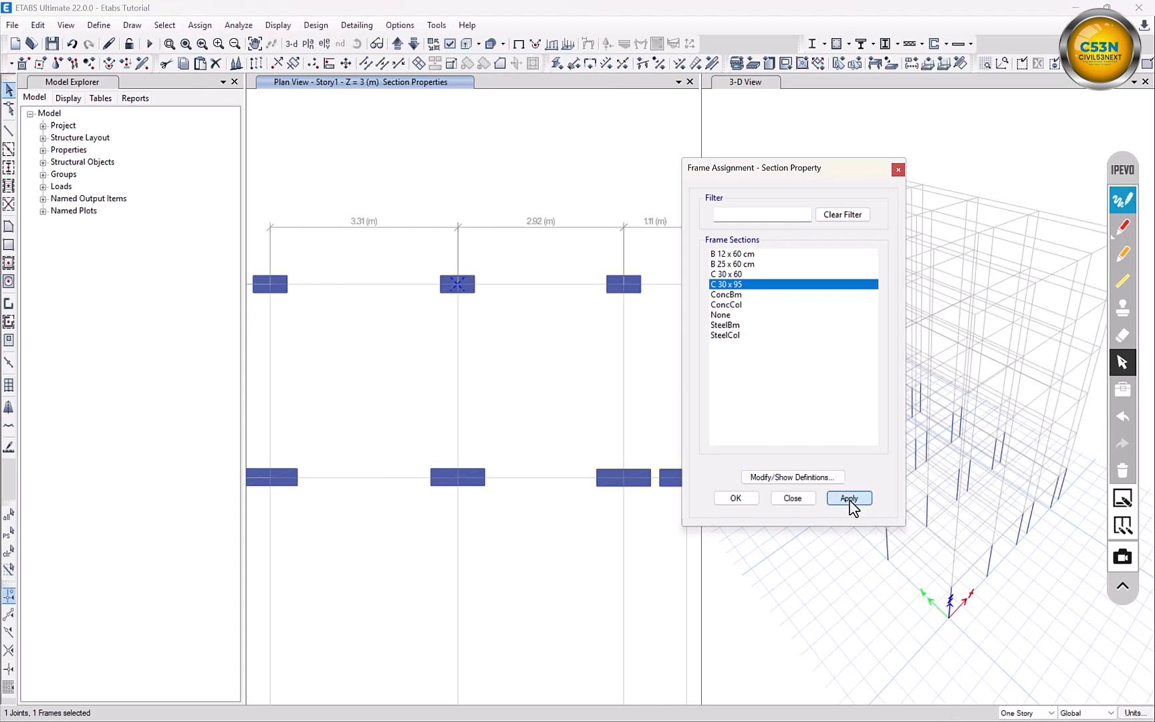
{"action": "left_click", "coordinate": [735, 498]}
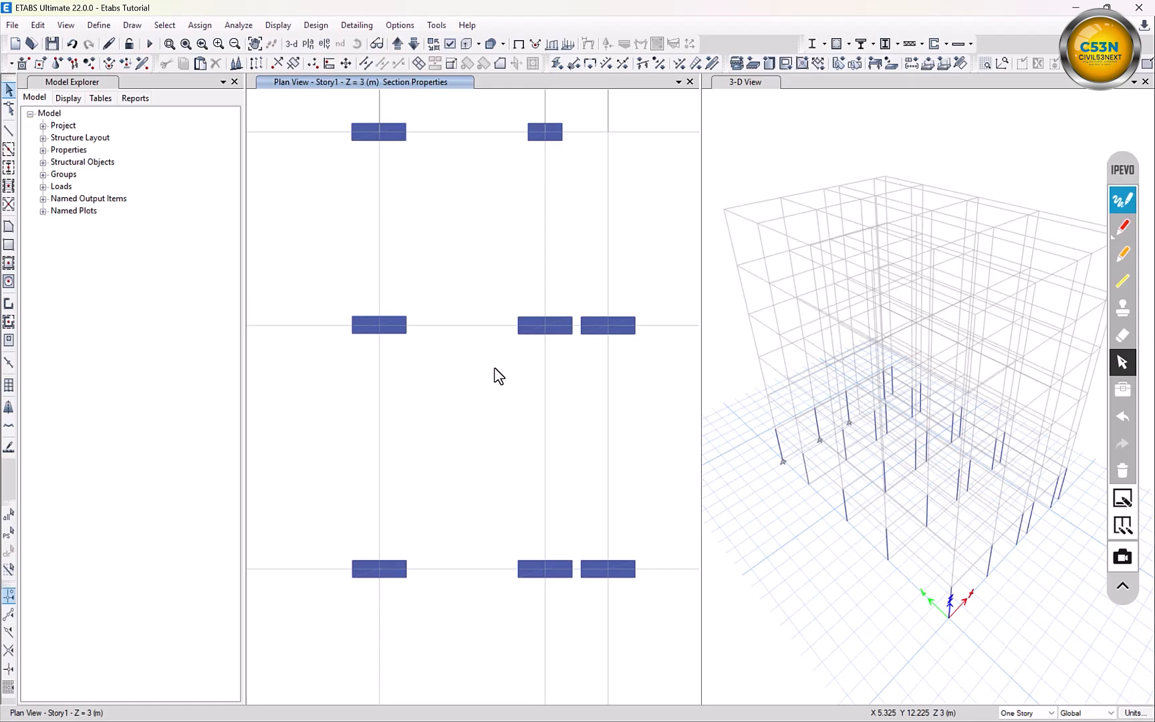
{"action": "left_click", "coordinate": [133, 26]}
{"action": "mouse_move", "coordinate": [250, 104]}
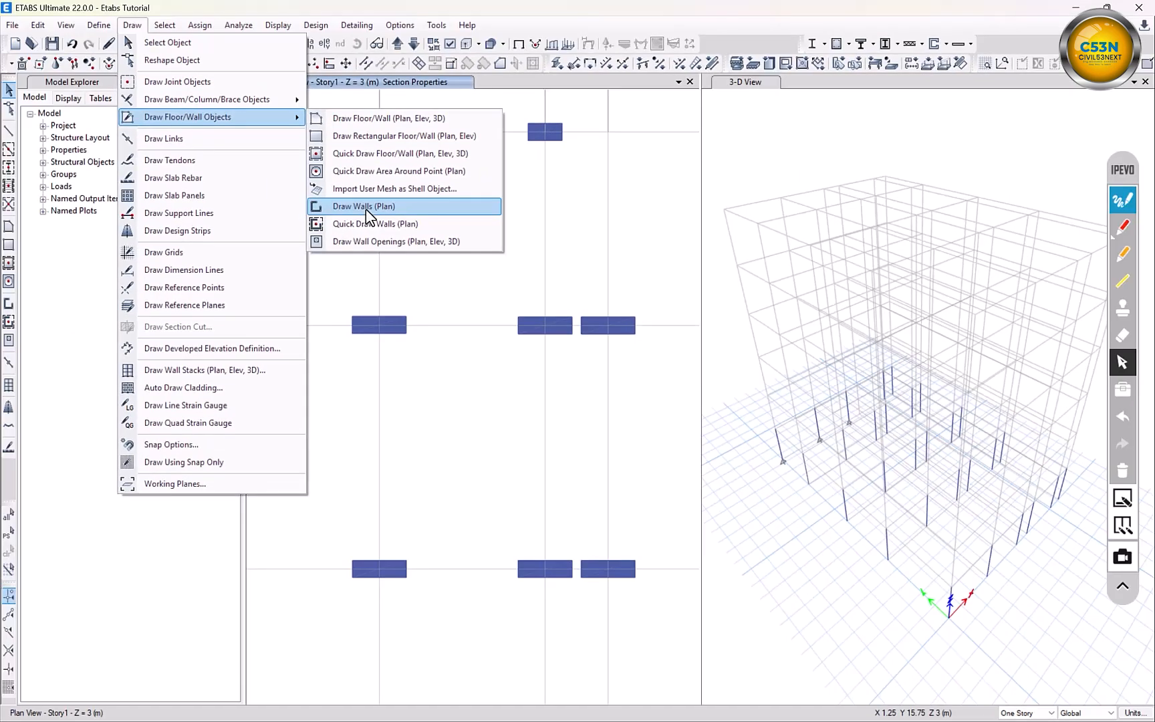
{"action": "left_click", "coordinate": [365, 207]}
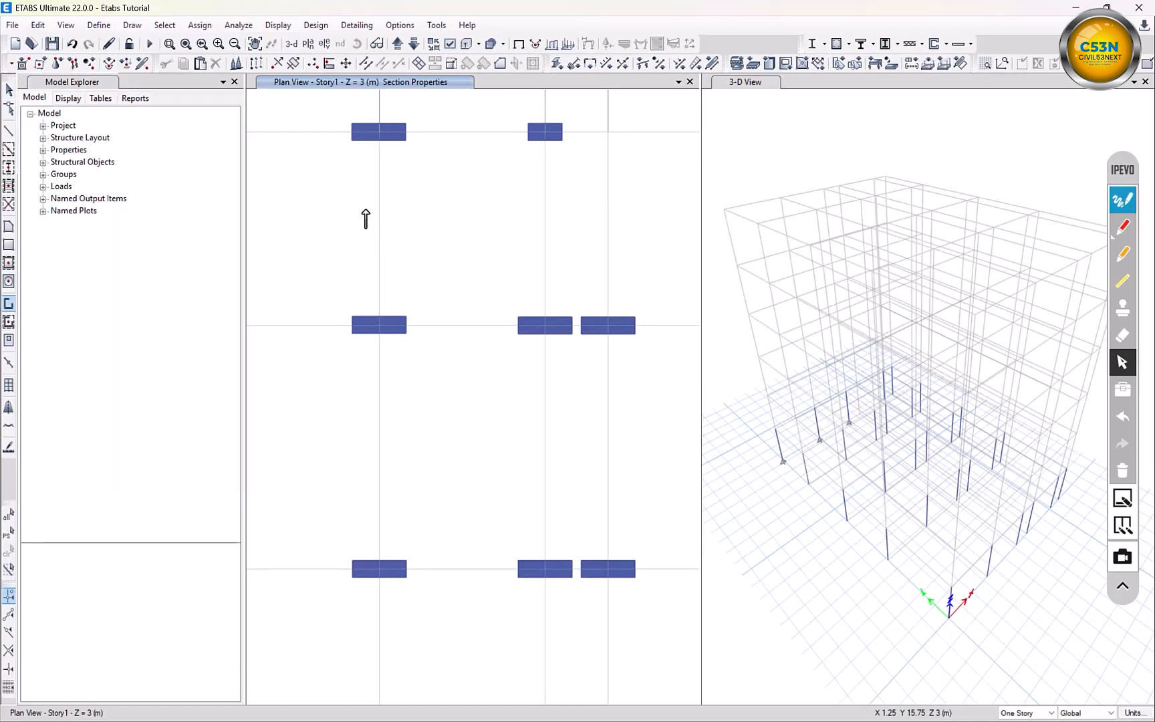
{"action": "scroll", "coordinate": [438, 253], "scroll_direction": "up", "scroll_amount": 2}
{"action": "scroll", "coordinate": [437, 251], "scroll_direction": "down", "scroll_amount": 4}
{"action": "key", "text": "Escape"}
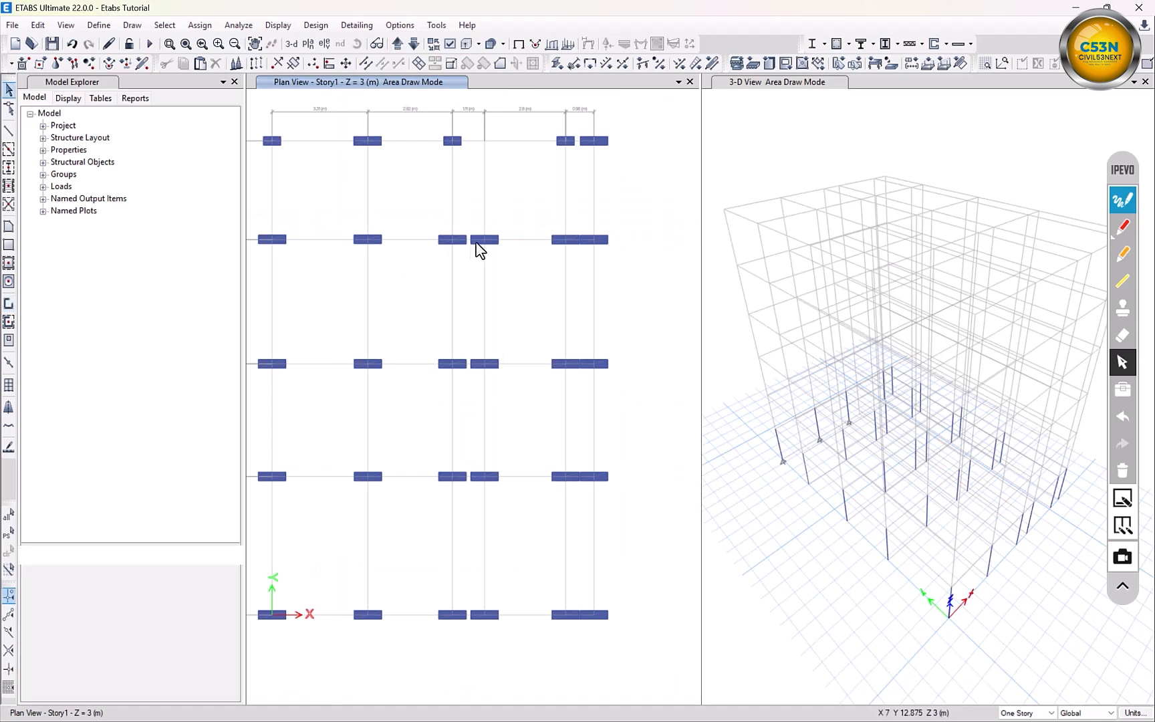
Try deleting the three middle columns on the second Y grid line from the top, and undo it
{"action": "mouse_move", "coordinate": [508, 220]}
{"action": "left_mouse_down"}
{"action": "mouse_move", "coordinate": [441, 255]}
{"action": "mouse_move", "coordinate": [345, 279]}
{"action": "left_mouse_up"}
{"action": "key", "text": "Delete"}
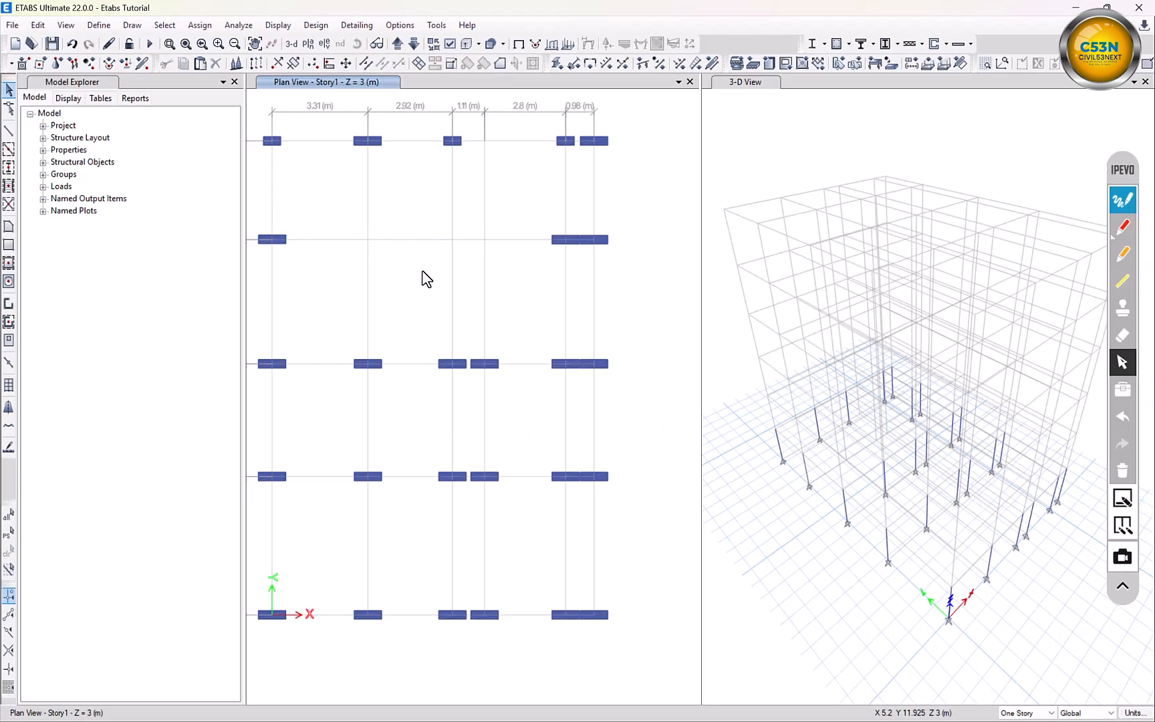
{"action": "key", "text": "ctrl+z"}
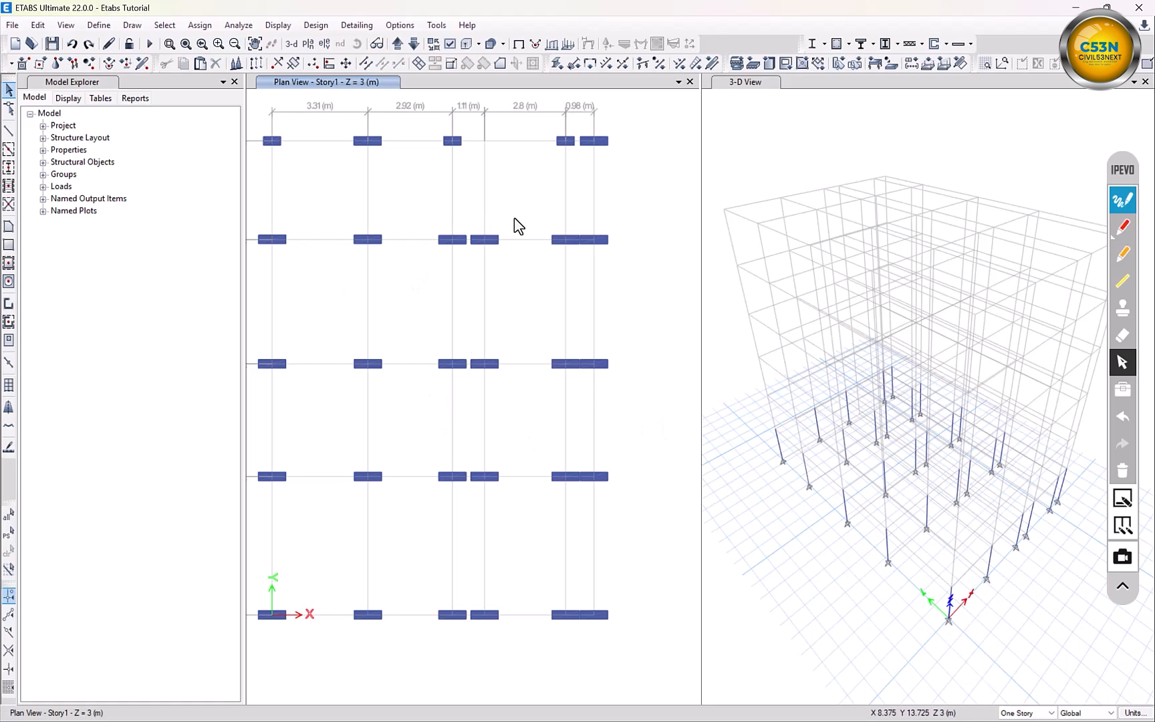
Delete the columns at the second, third and fourth X grid lines on the second Y grid line from the top
{"action": "left_click_drag", "start_coordinate": [513, 218], "coordinate": [352, 287]}
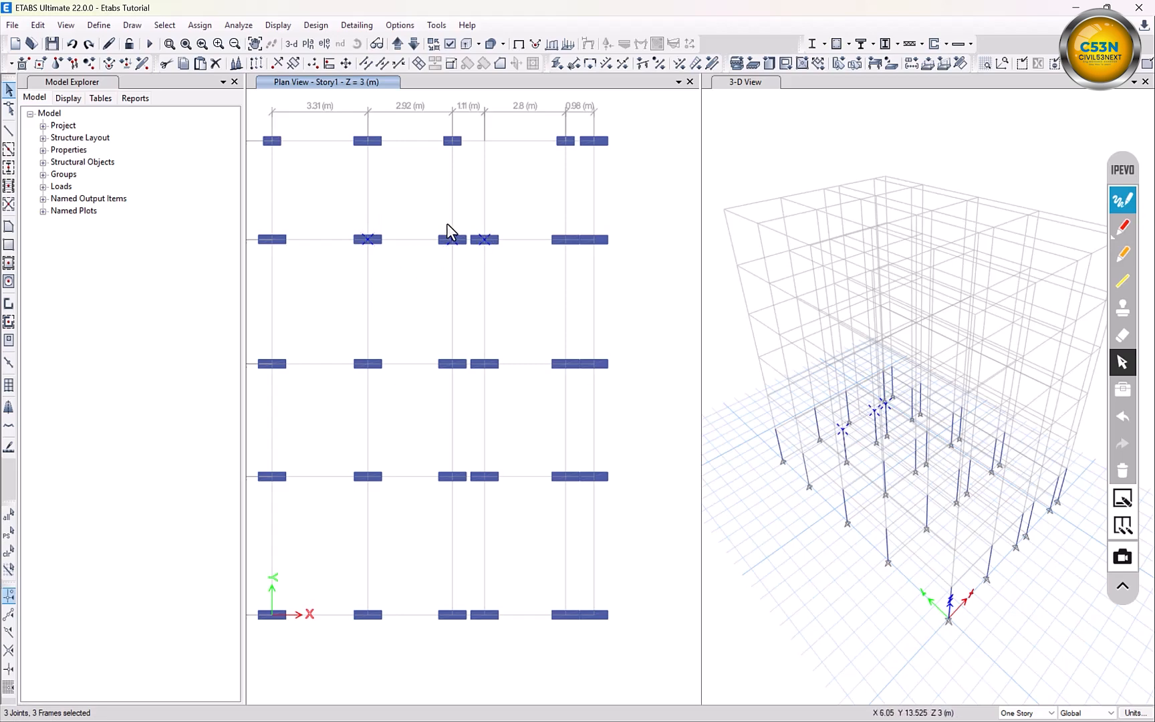
{"action": "key", "text": "Delete"}
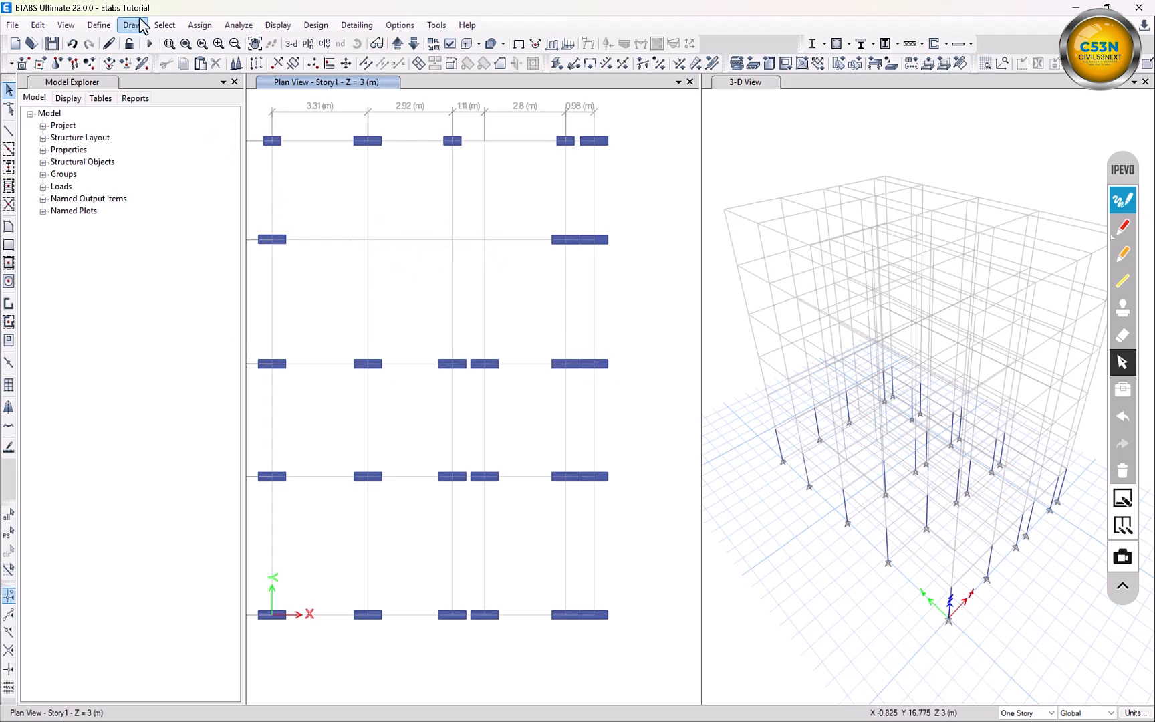
Start drawing walls in plan with the wall property set to W 25 cm
{"action": "left_click", "coordinate": [140, 25]}
{"action": "mouse_move", "coordinate": [221, 117]}
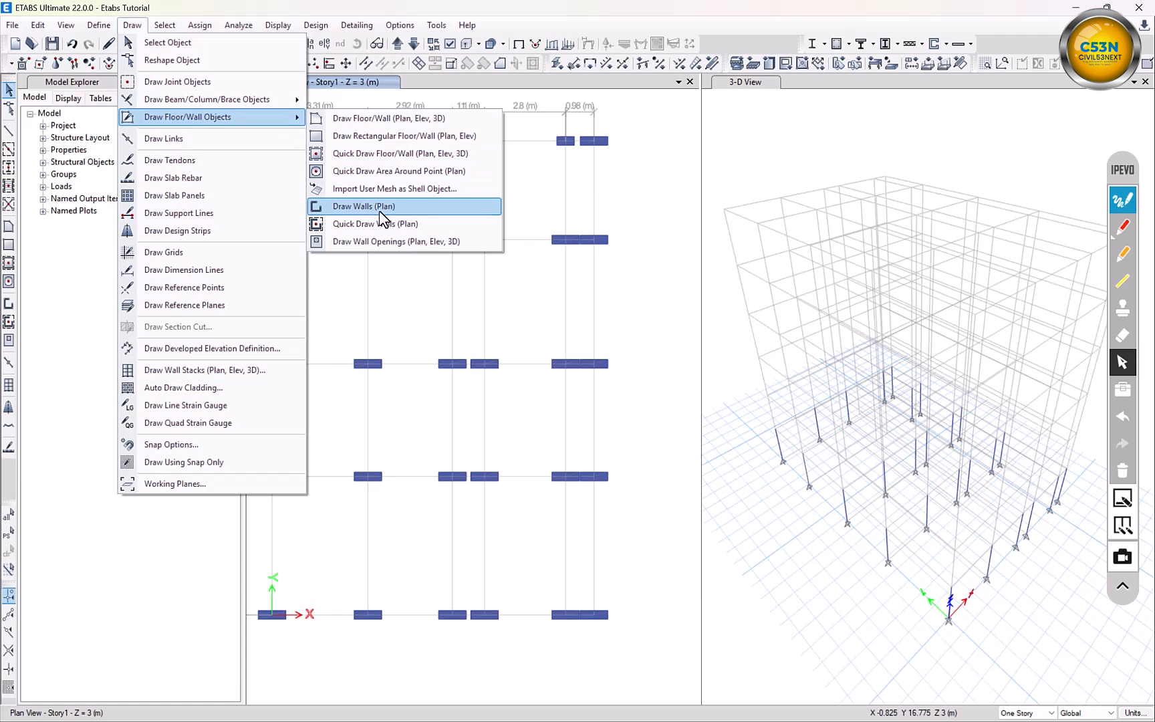
{"action": "left_click", "coordinate": [364, 205]}
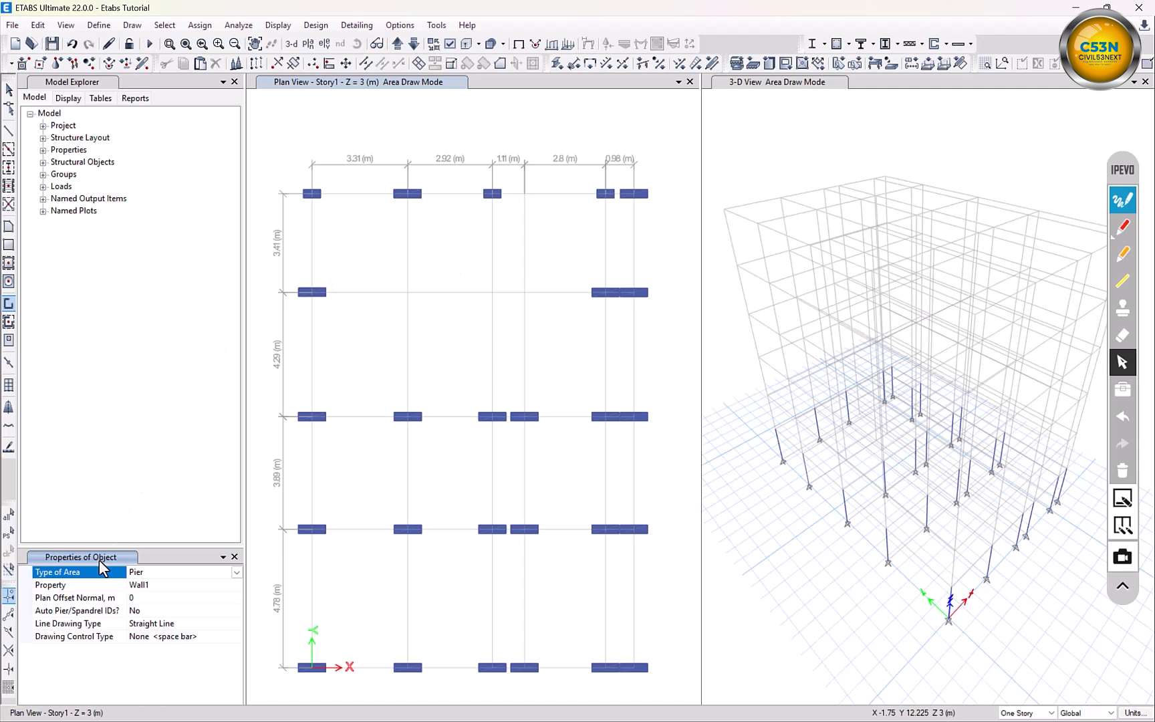
{"action": "left_click", "coordinate": [80, 586]}
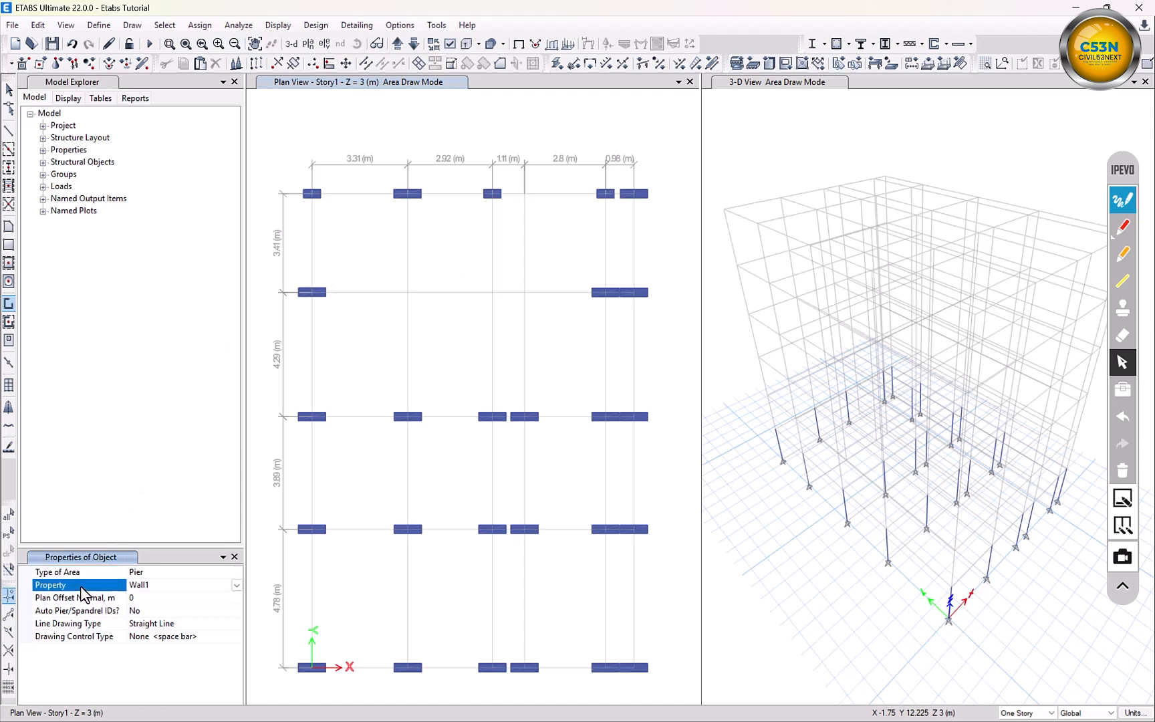
{"action": "left_click", "coordinate": [236, 585]}
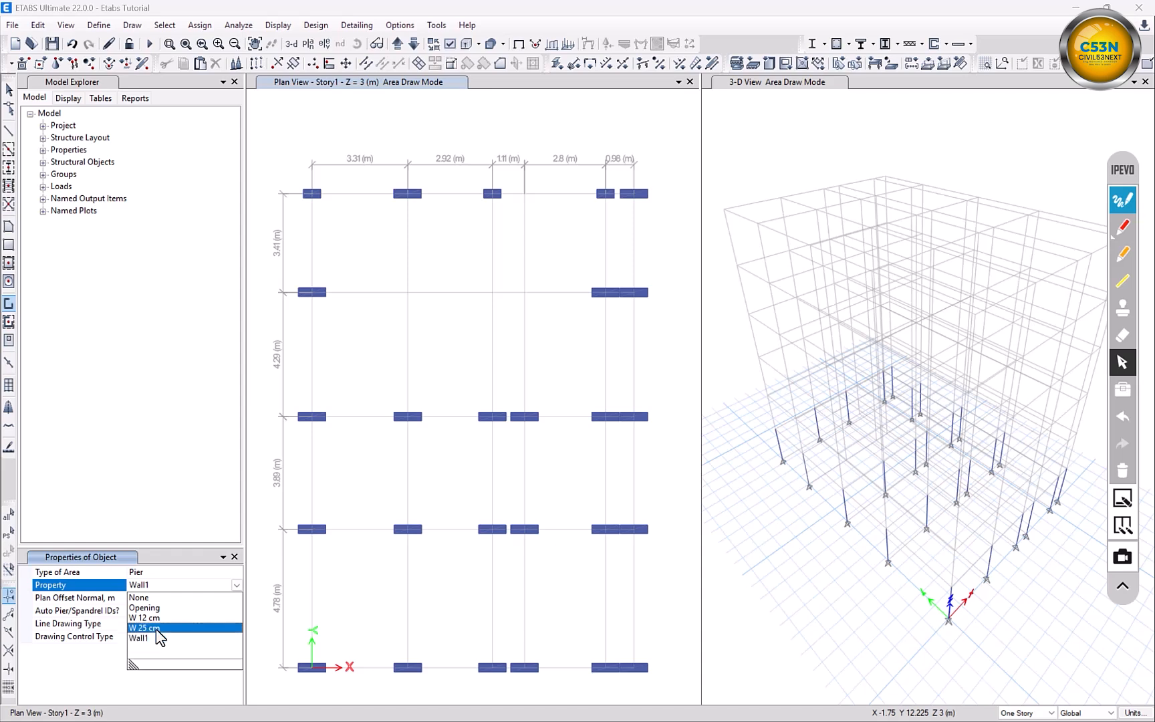
{"action": "left_click", "coordinate": [157, 628]}
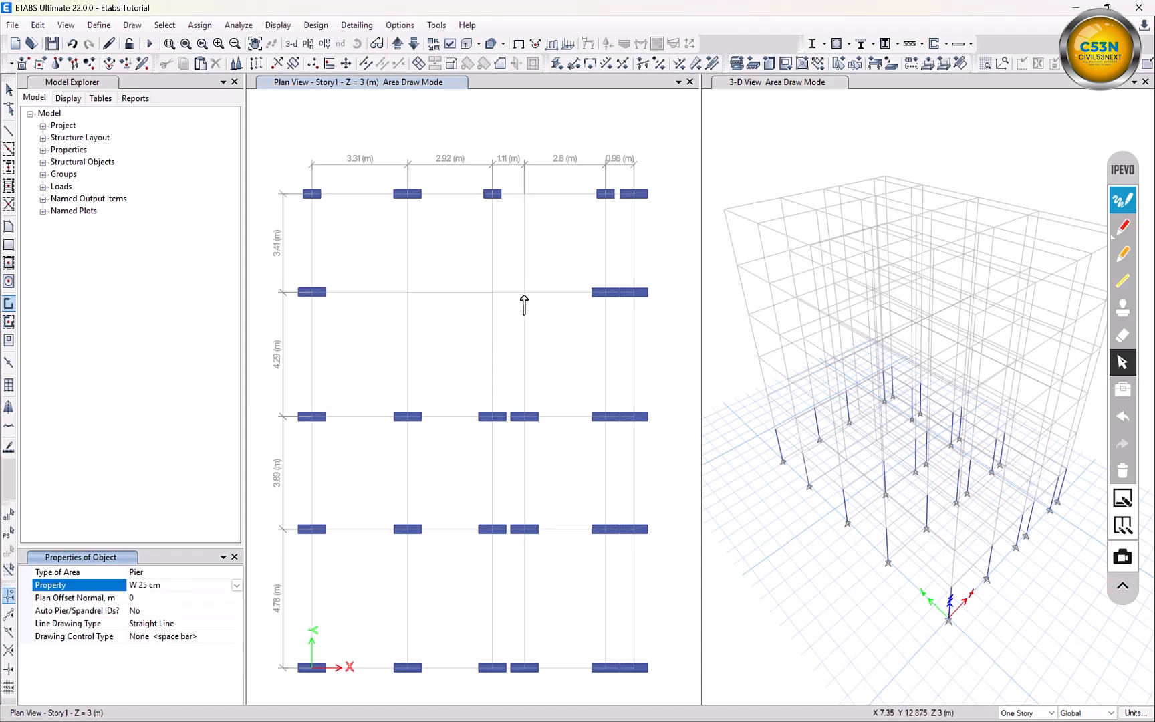
{"action": "scroll", "coordinate": [527, 293], "scroll_direction": "up", "scroll_amount": 2}
{"action": "scroll", "coordinate": [528, 292], "scroll_direction": "down", "scroll_amount": 2}
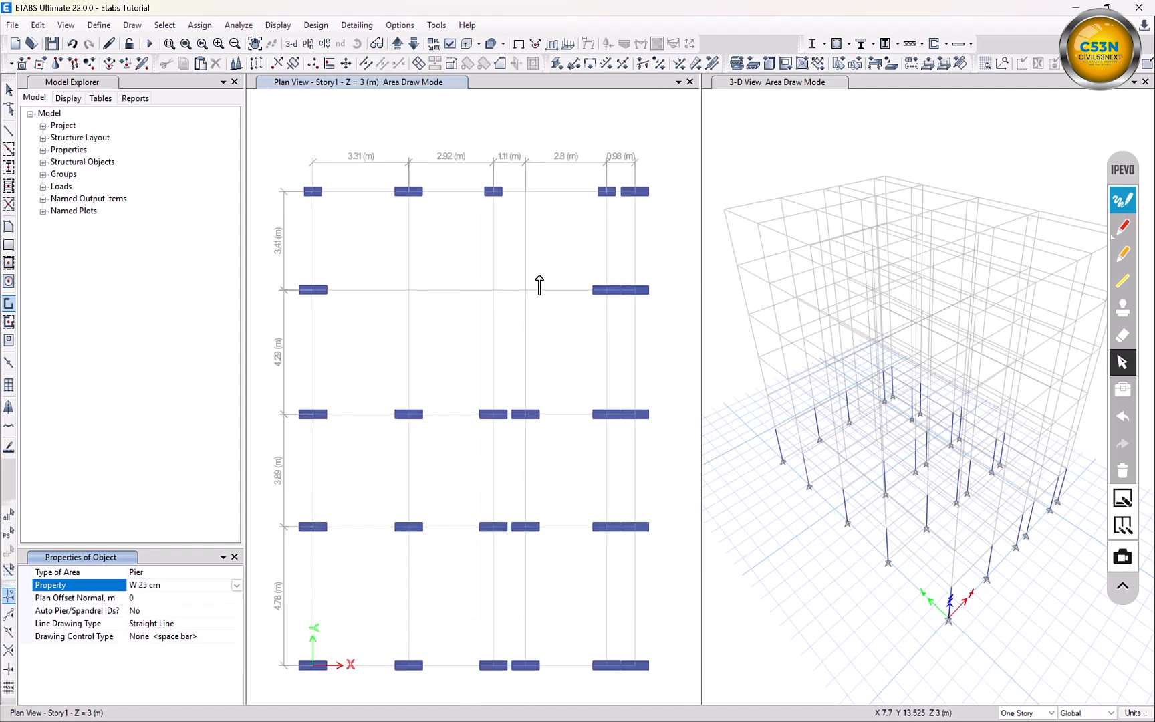
{"action": "left_click", "coordinate": [545, 276]}
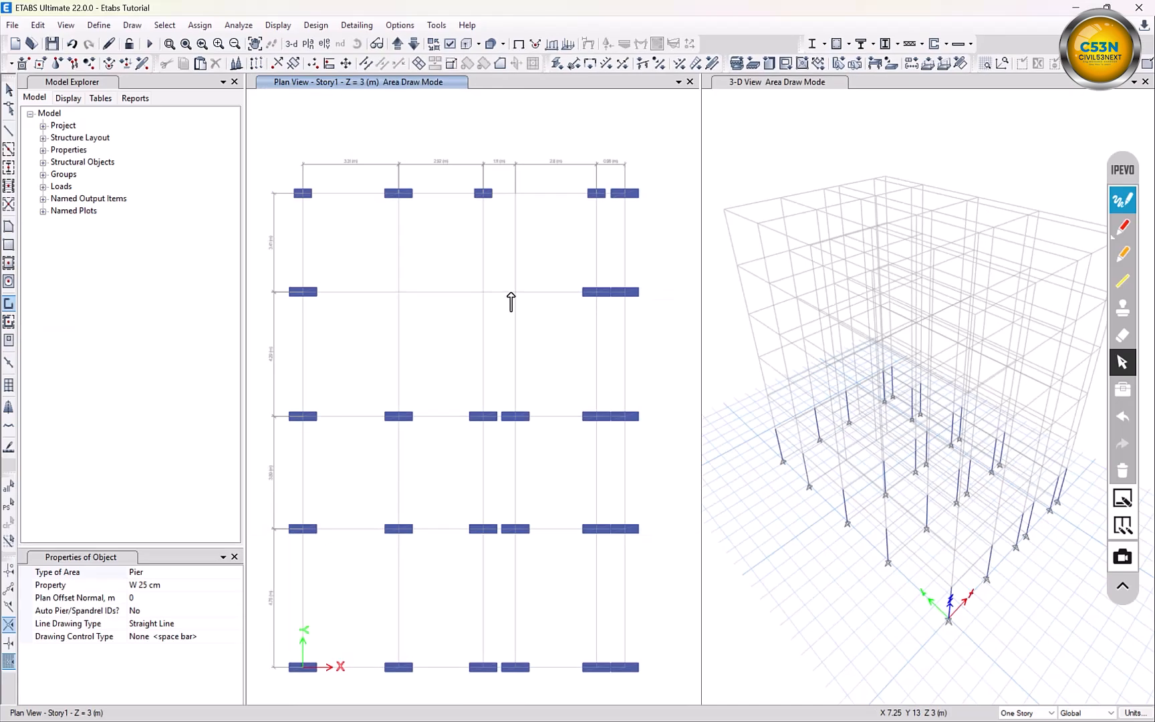
{"action": "scroll", "coordinate": [514, 293], "scroll_direction": "down", "scroll_amount": 2}
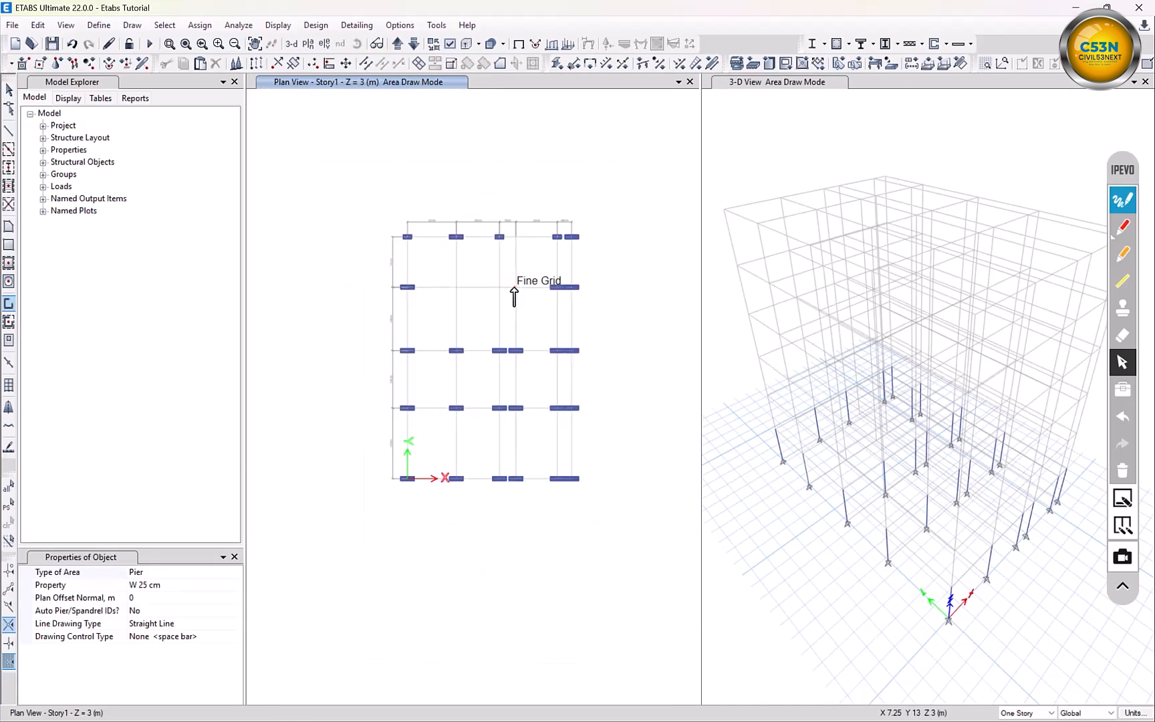
{"action": "scroll", "coordinate": [515, 294], "scroll_direction": "up", "scroll_amount": 3}
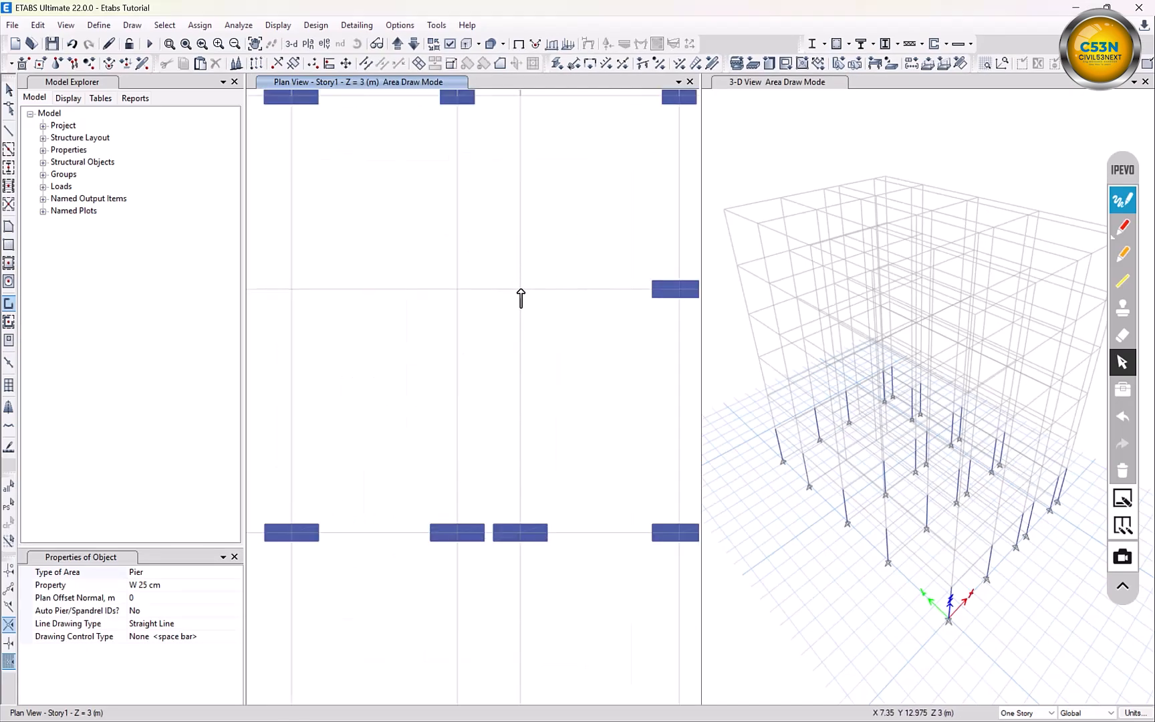
{"action": "scroll", "coordinate": [520, 298], "scroll_direction": "up", "scroll_amount": 2}
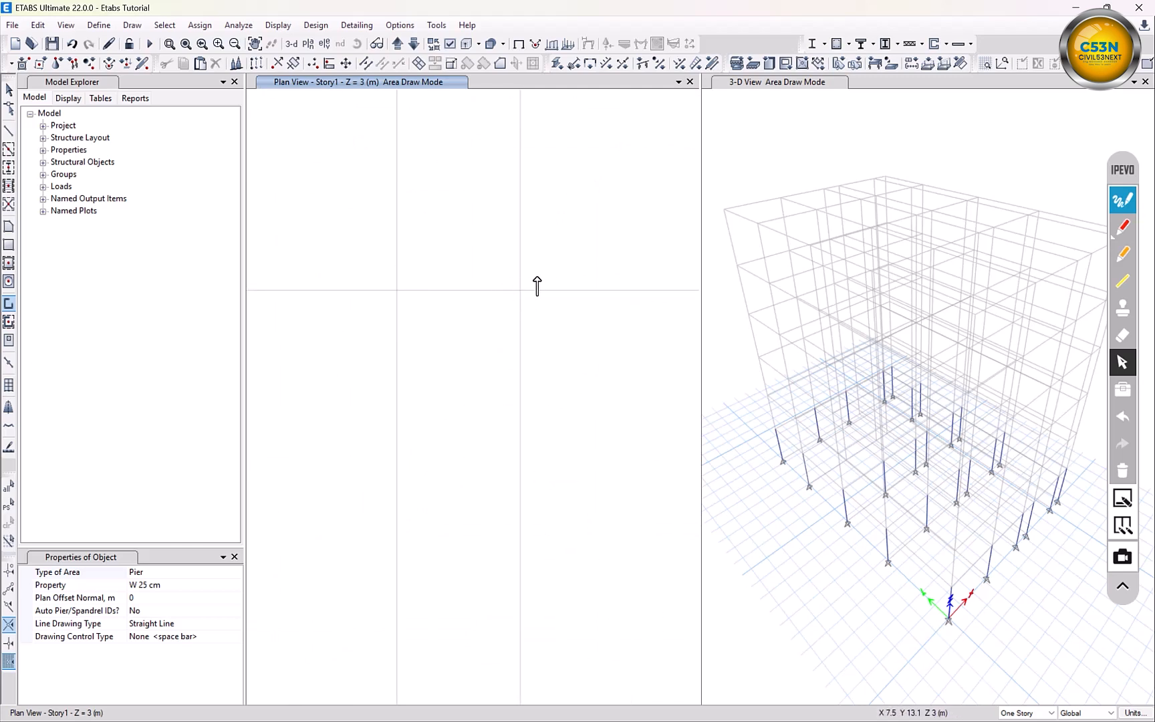
{"action": "key", "text": "Escape"}
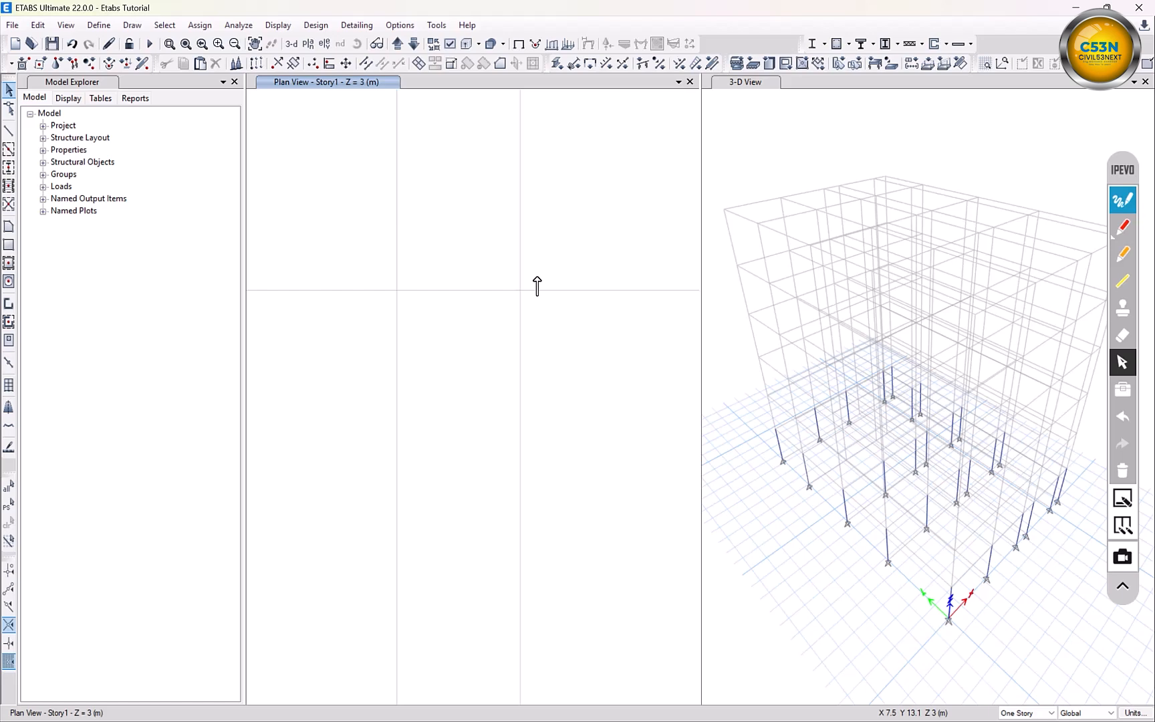
Enable snapping to joints, line ends and midpoints, grid intersections, lines and frames, edges, perpendicular projections, extensions and parallels
{"action": "right_click", "coordinate": [542, 284]}
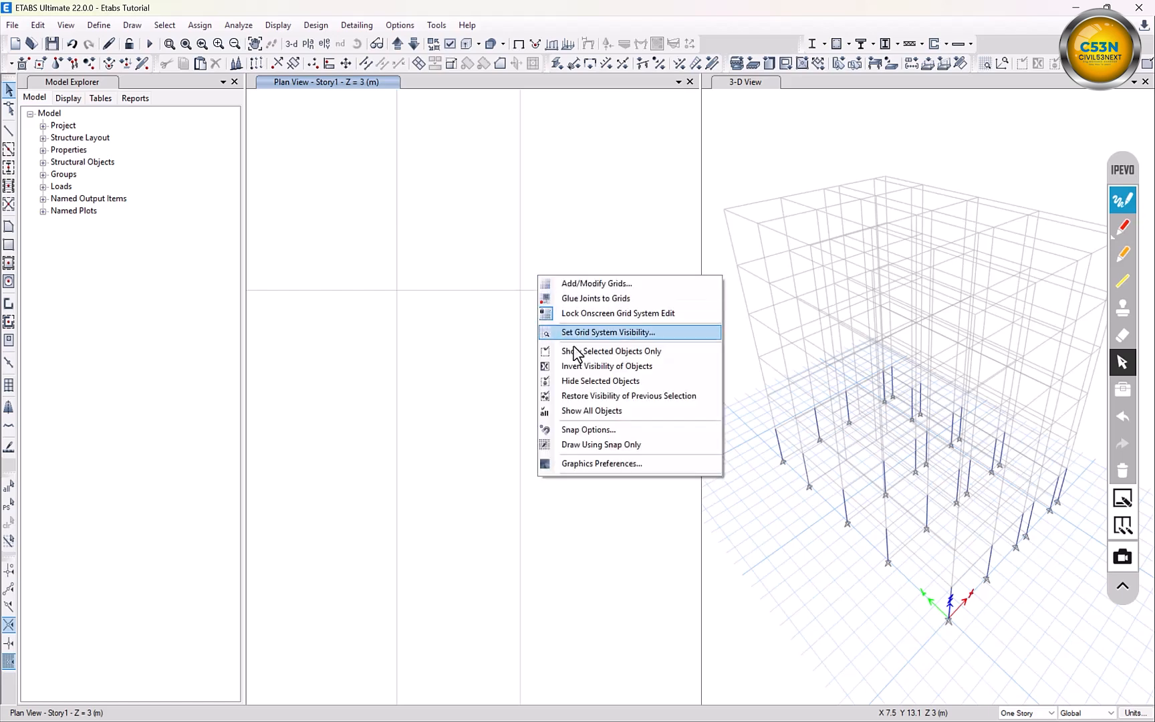
{"action": "left_click", "coordinate": [588, 430]}
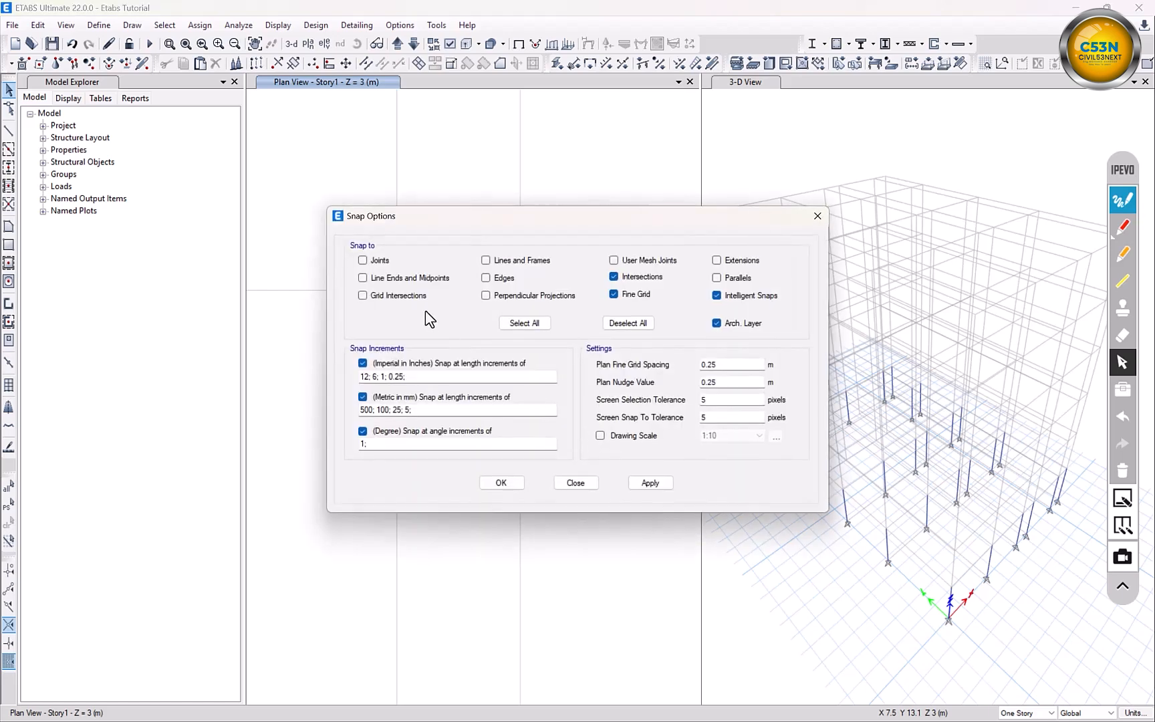
{"action": "left_click", "coordinate": [365, 261]}
{"action": "left_click", "coordinate": [393, 296]}
{"action": "left_click", "coordinate": [498, 281]}
{"action": "left_click", "coordinate": [498, 297]}
{"action": "left_click", "coordinate": [718, 261]}
{"action": "left_click", "coordinate": [648, 483]}
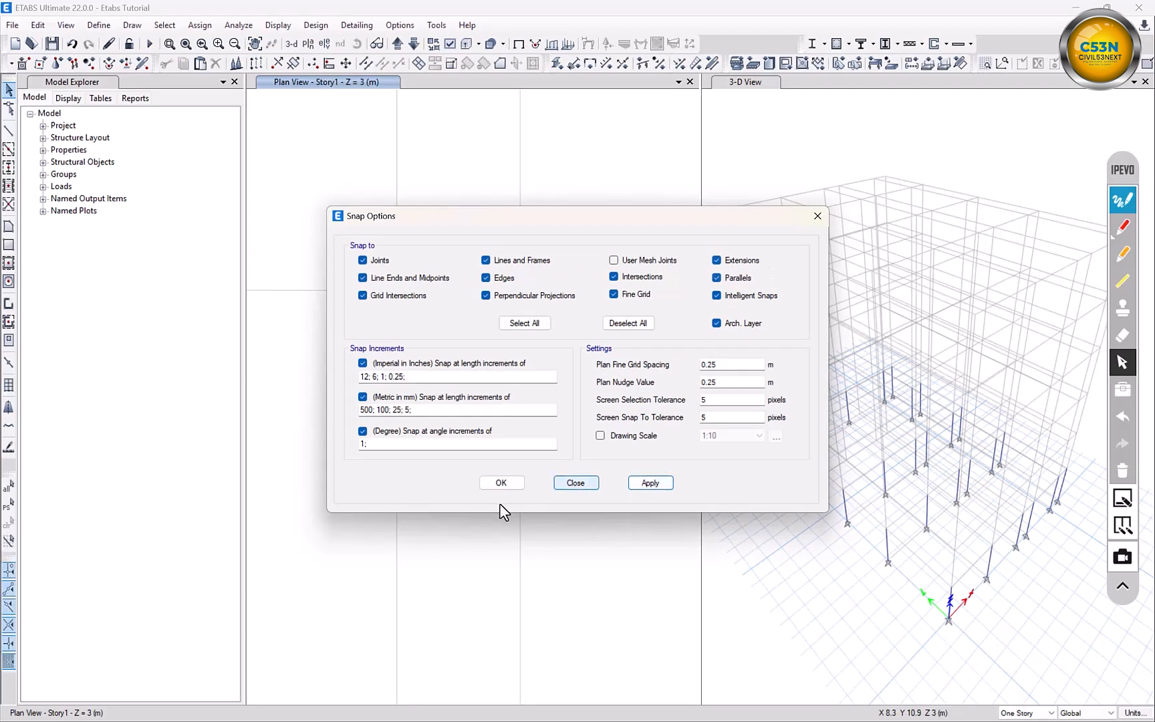
{"action": "left_click", "coordinate": [498, 484]}
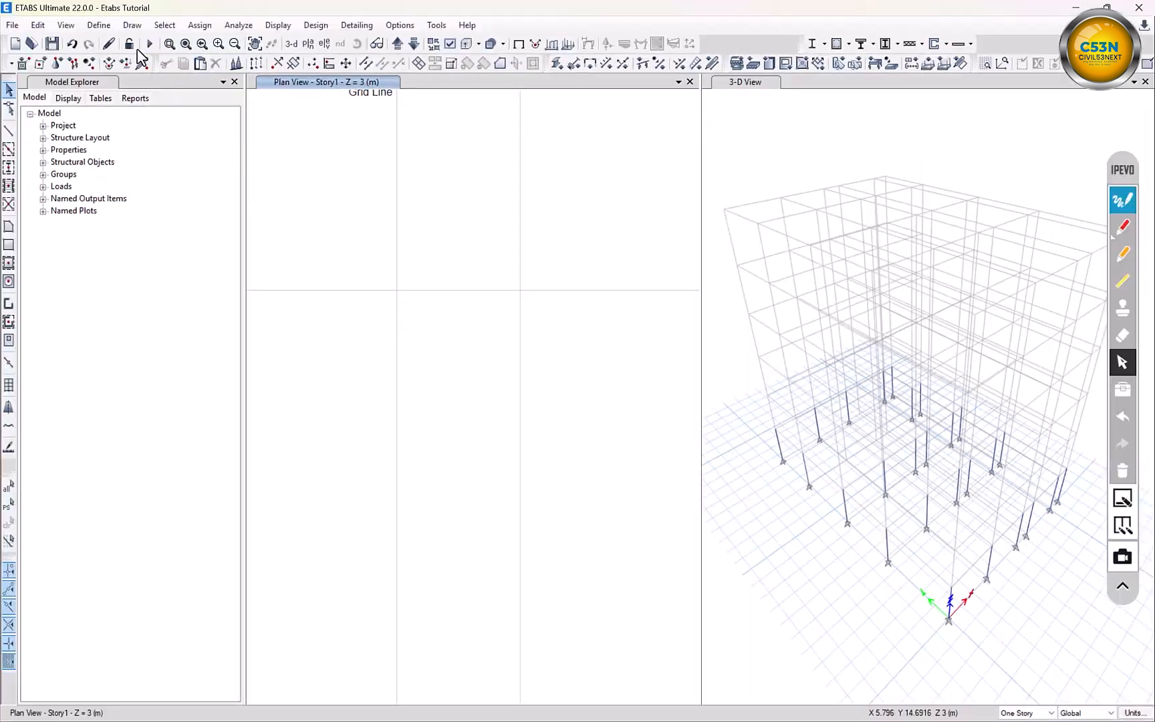
Draw a W 25 cm wall on the second Y grid line from the top, between the fourth and second X grid lines
{"action": "left_click", "coordinate": [131, 27]}
{"action": "left_click", "coordinate": [133, 26]}
{"action": "left_click", "coordinate": [137, 31]}
{"action": "left_click", "coordinate": [136, 31]}
{"action": "left_click", "coordinate": [136, 31]}
{"action": "mouse_move", "coordinate": [212, 127]}
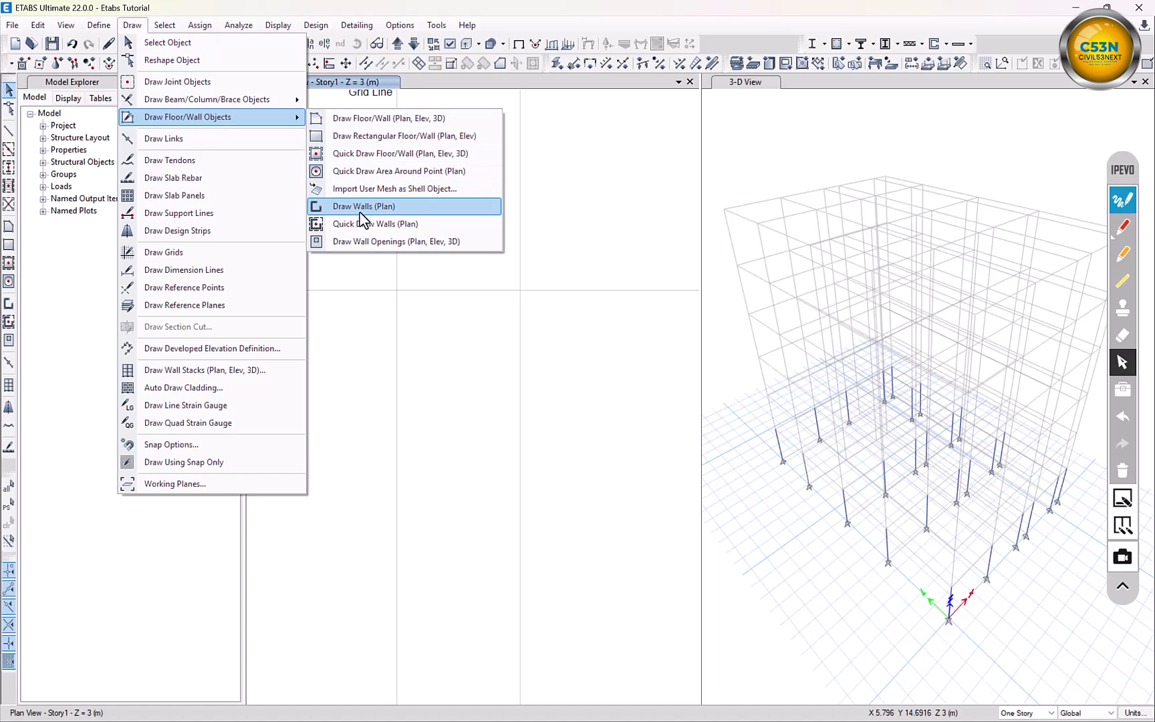
{"action": "left_click", "coordinate": [9, 304]}
{"action": "left_click", "coordinate": [8, 304]}
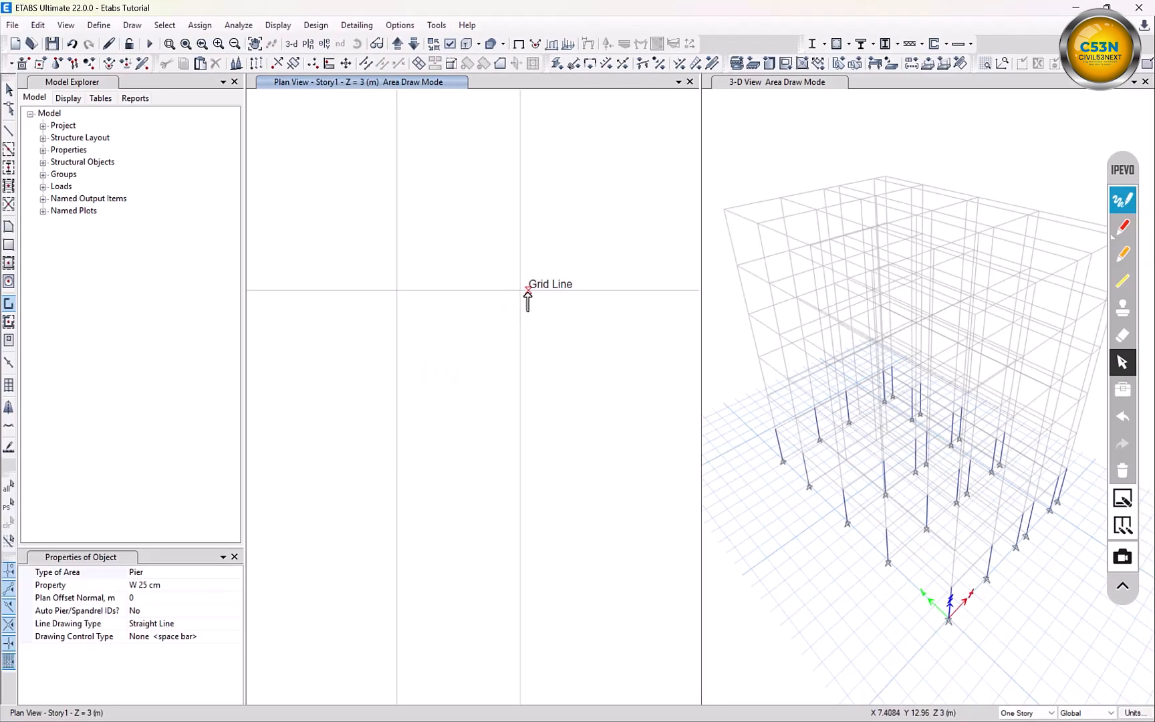
{"action": "left_click", "coordinate": [521, 291]}
{"action": "scroll", "coordinate": [385, 309], "scroll_direction": "down", "scroll_amount": 2}
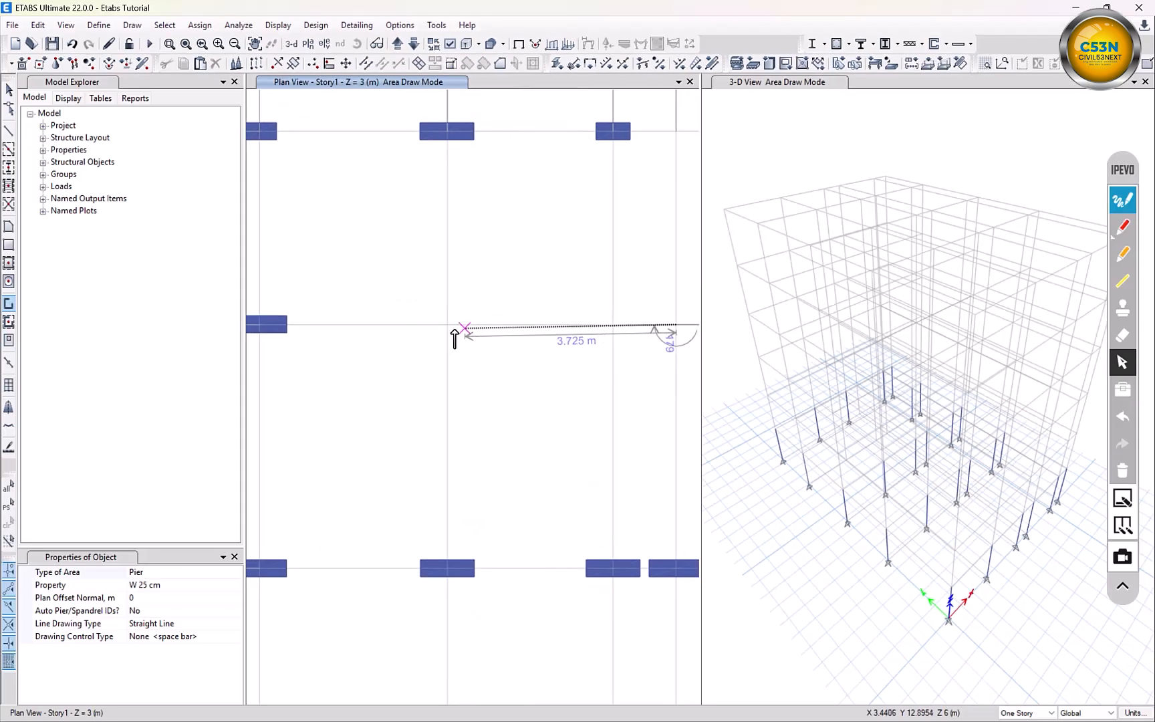
{"action": "left_click", "coordinate": [448, 325]}
{"action": "middle_click_drag", "start_coordinate": [472, 415], "coordinate": [394, 412]}
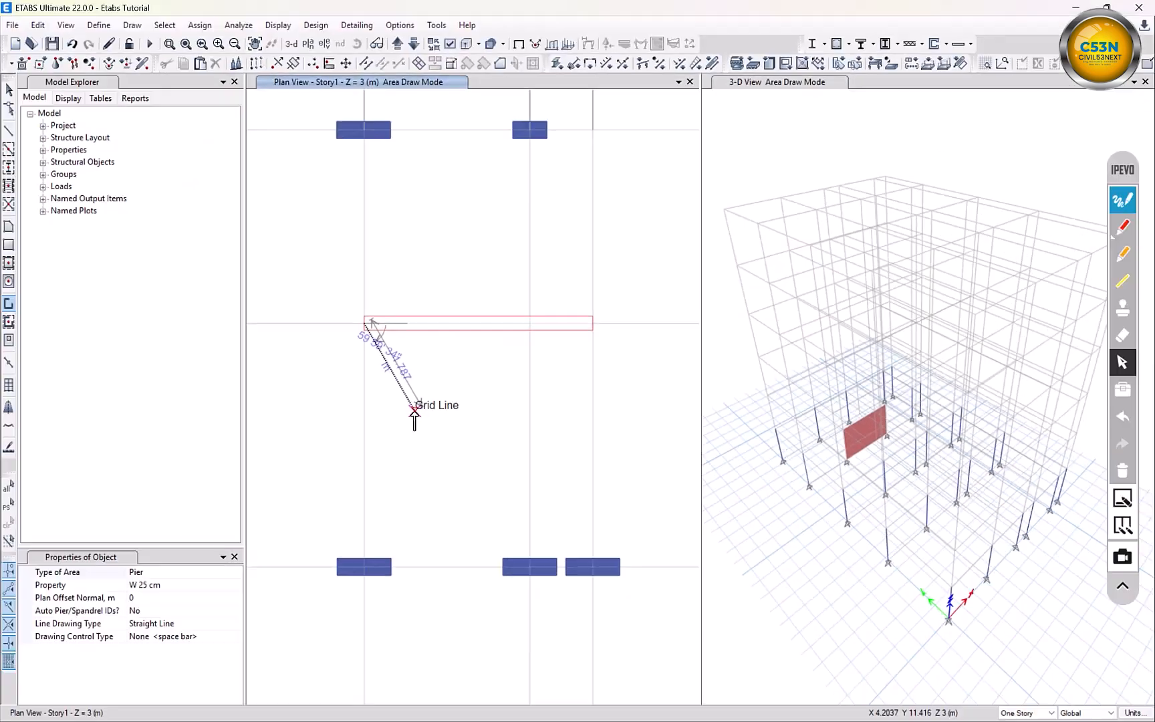
{"action": "left_click", "coordinate": [364, 324]}
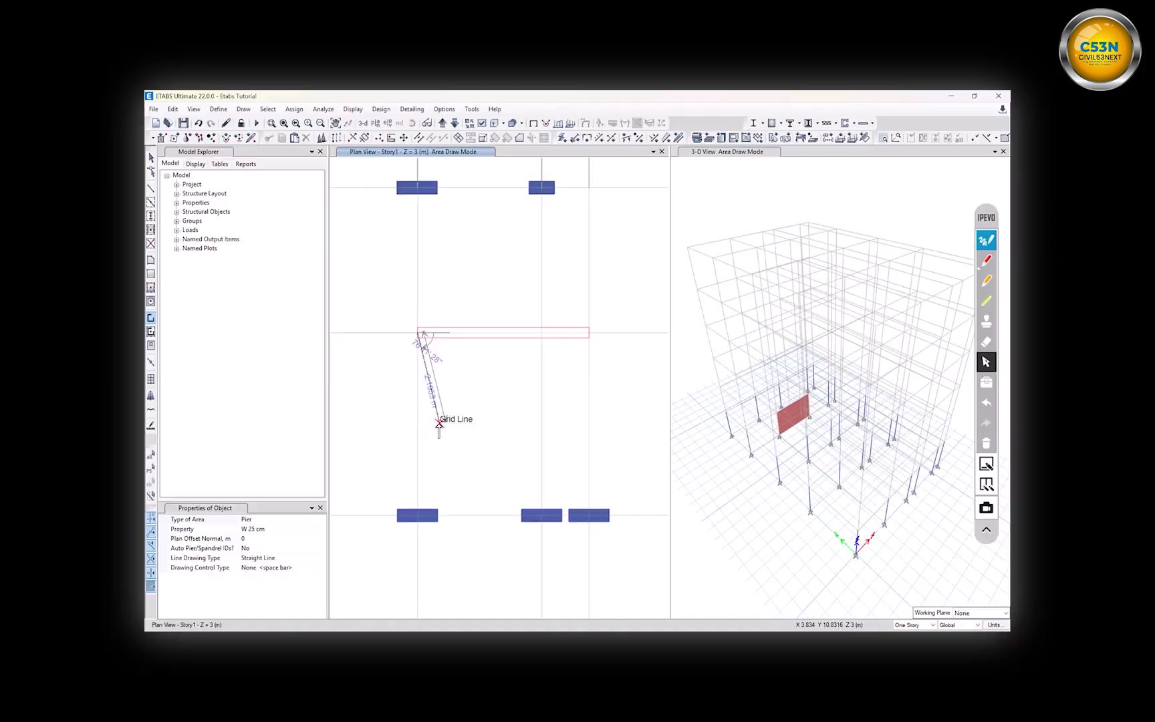
{"action": "key", "text": "Escape"}
Draw a W 25 cm wall along the second X grid line, between the fourth and third Y grid lines from the top
{"action": "scroll", "coordinate": [417, 238], "scroll_direction": "up", "scroll_amount": 2}
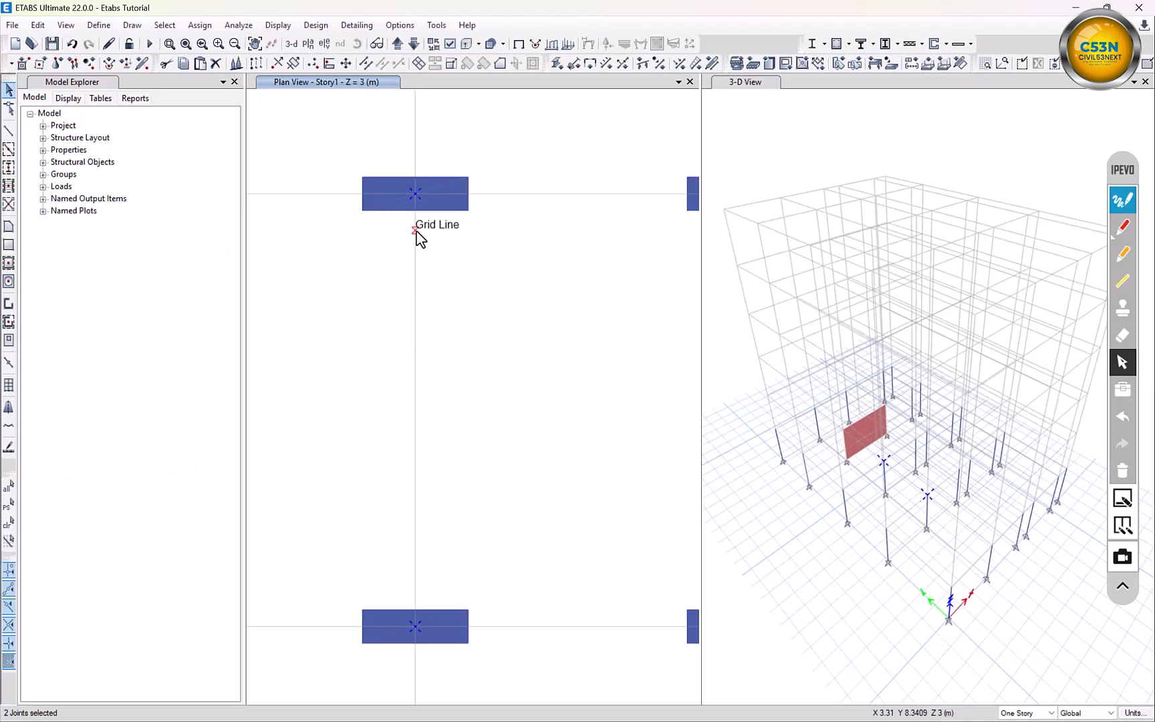
{"action": "left_click", "coordinate": [9, 305]}
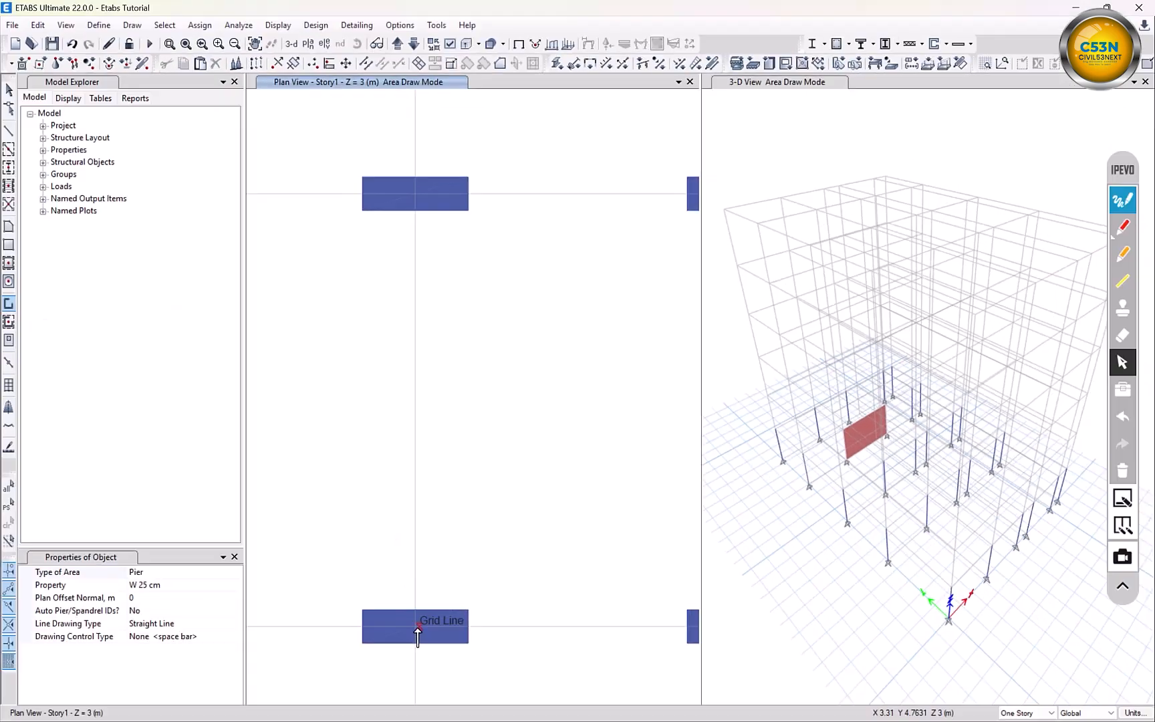
{"action": "left_click", "coordinate": [415, 627]}
{"action": "left_click", "coordinate": [406, 226]}
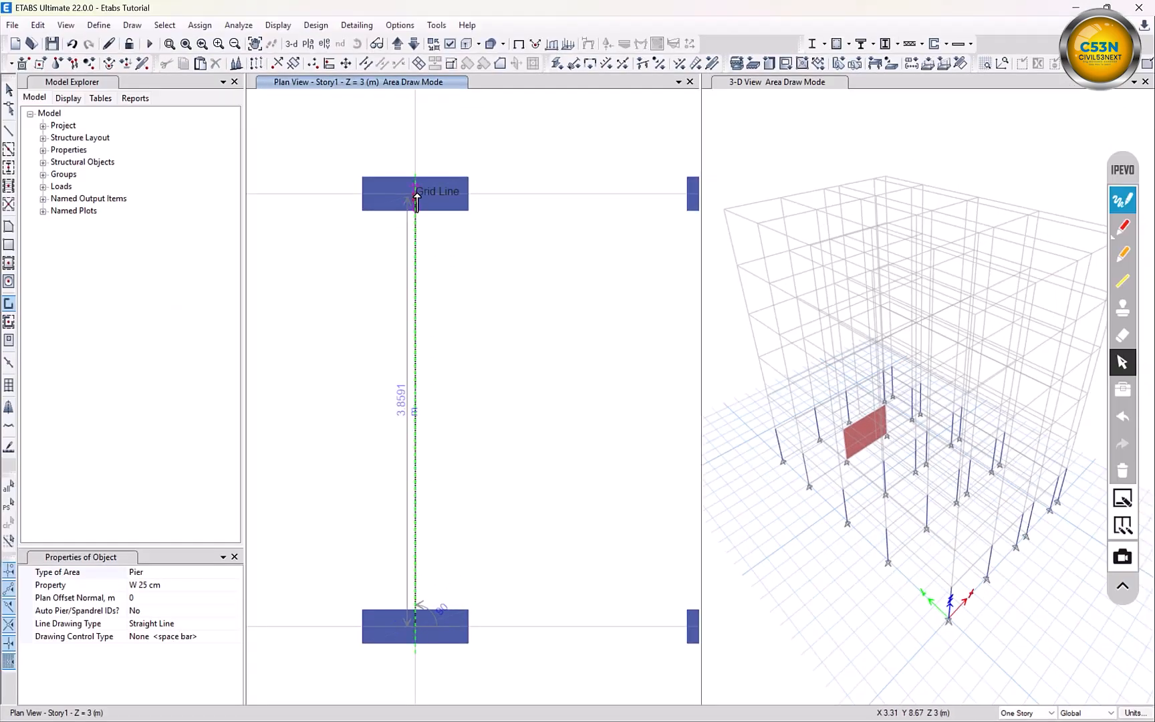
{"action": "key", "text": "Escape"}
{"action": "scroll", "coordinate": [525, 281], "scroll_direction": "down", "scroll_amount": 4}
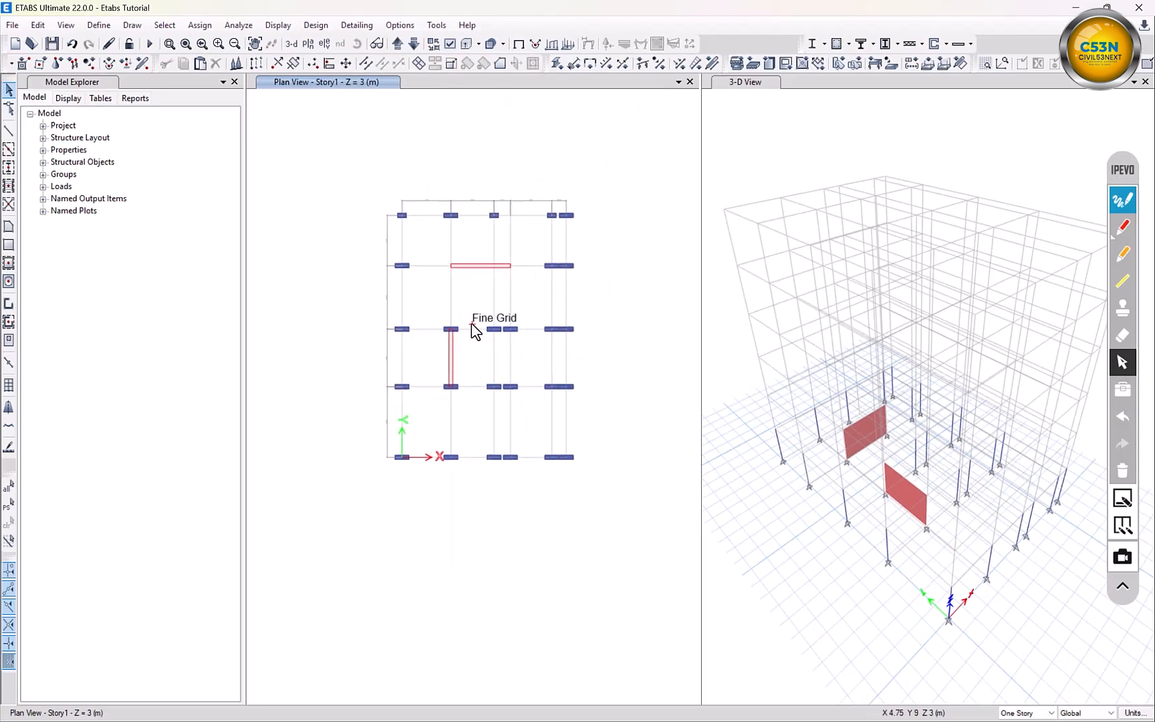
Try deleting the wall on the second X grid line together with the column at its upper end, and undo it
{"action": "scroll", "coordinate": [471, 331], "scroll_direction": "up", "scroll_amount": 3}
{"action": "left_click_drag", "start_coordinate": [452, 318], "coordinate": [403, 478]}
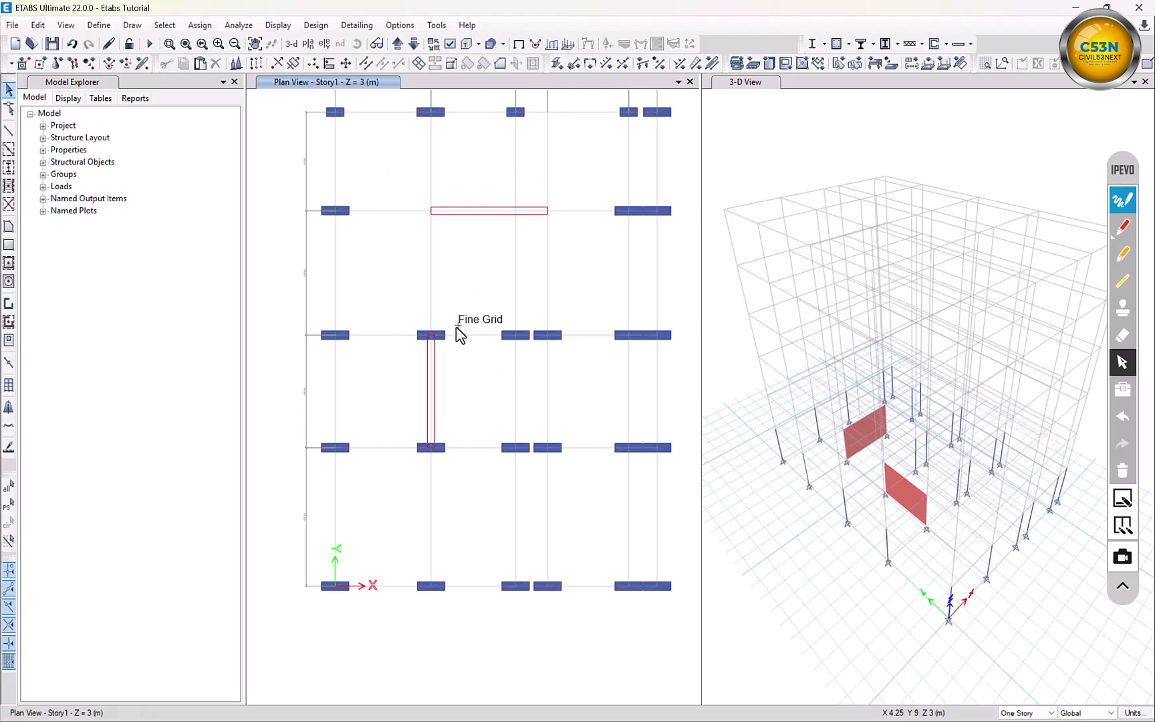
{"action": "mouse_move", "coordinate": [456, 326]}
{"action": "left_mouse_down"}
{"action": "mouse_move", "coordinate": [392, 349]}
{"action": "mouse_move", "coordinate": [470, 315]}
{"action": "left_mouse_up"}
{"action": "key", "text": "Escape"}
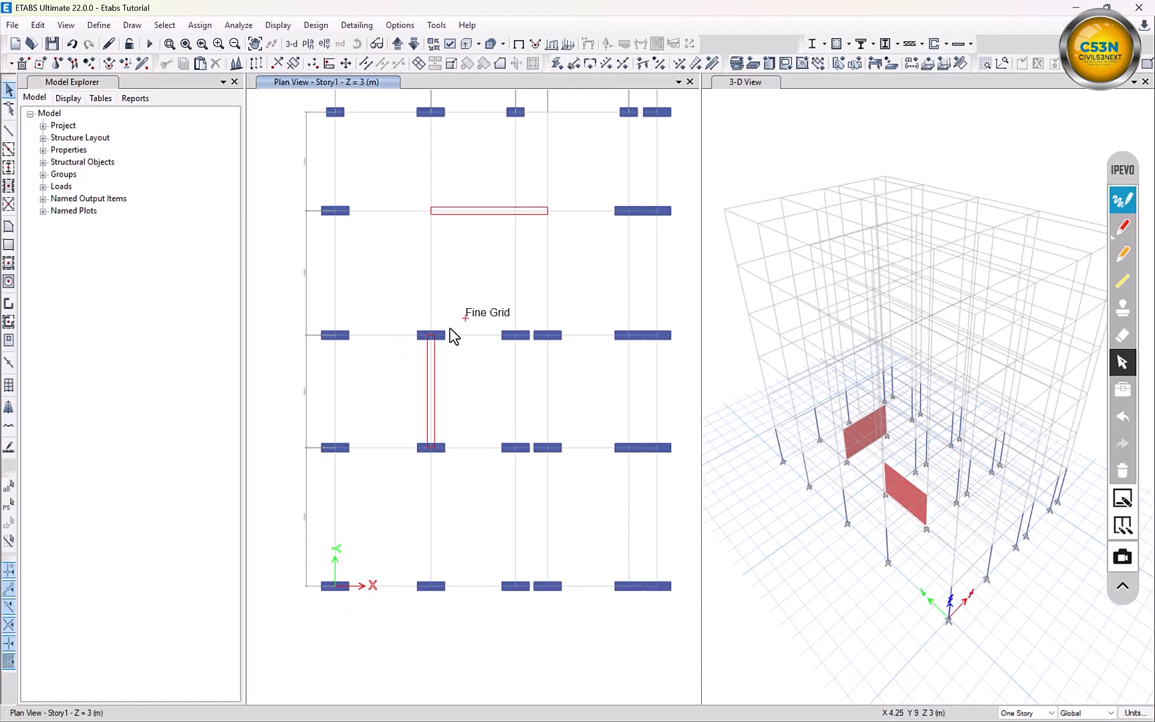
{"action": "left_click_drag", "start_coordinate": [466, 318], "coordinate": [393, 368]}
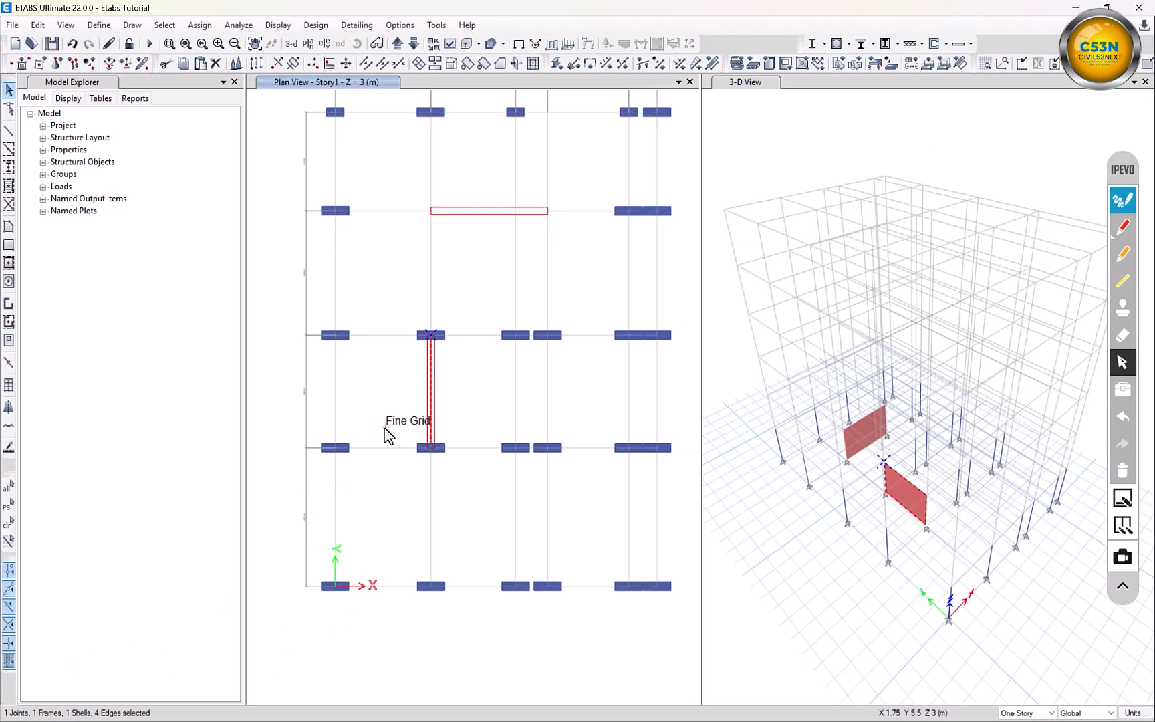
{"action": "key", "text": "Delete"}
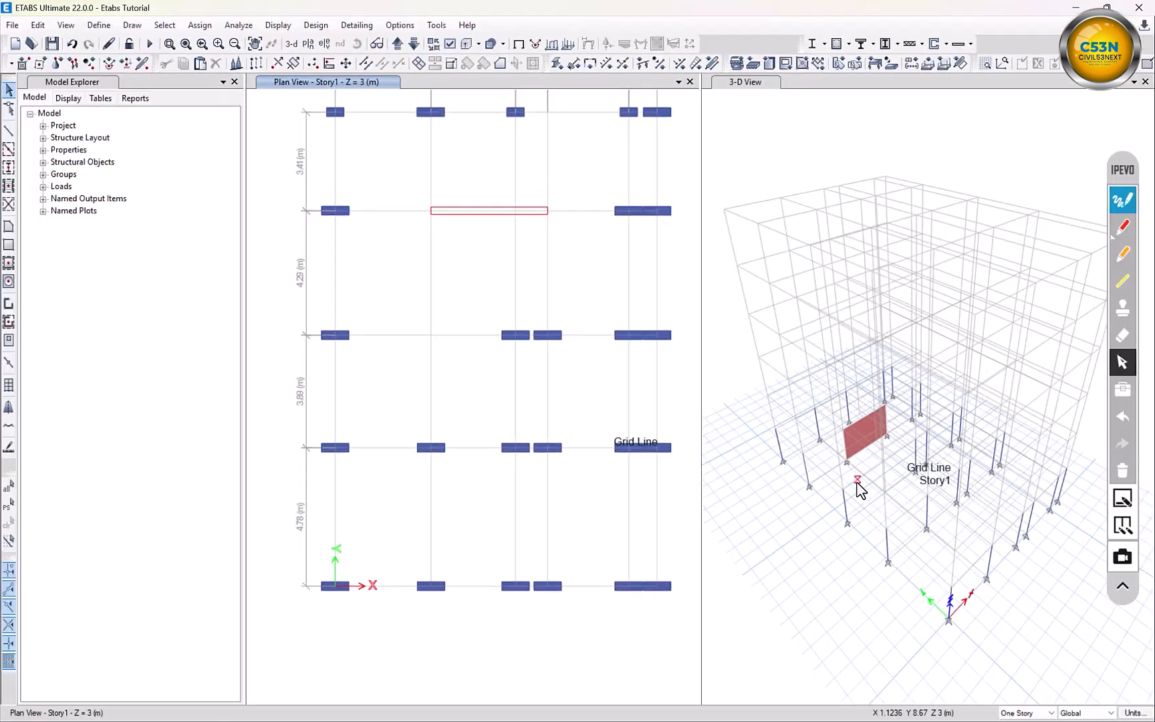
{"action": "key", "text": "ctrl+z"}
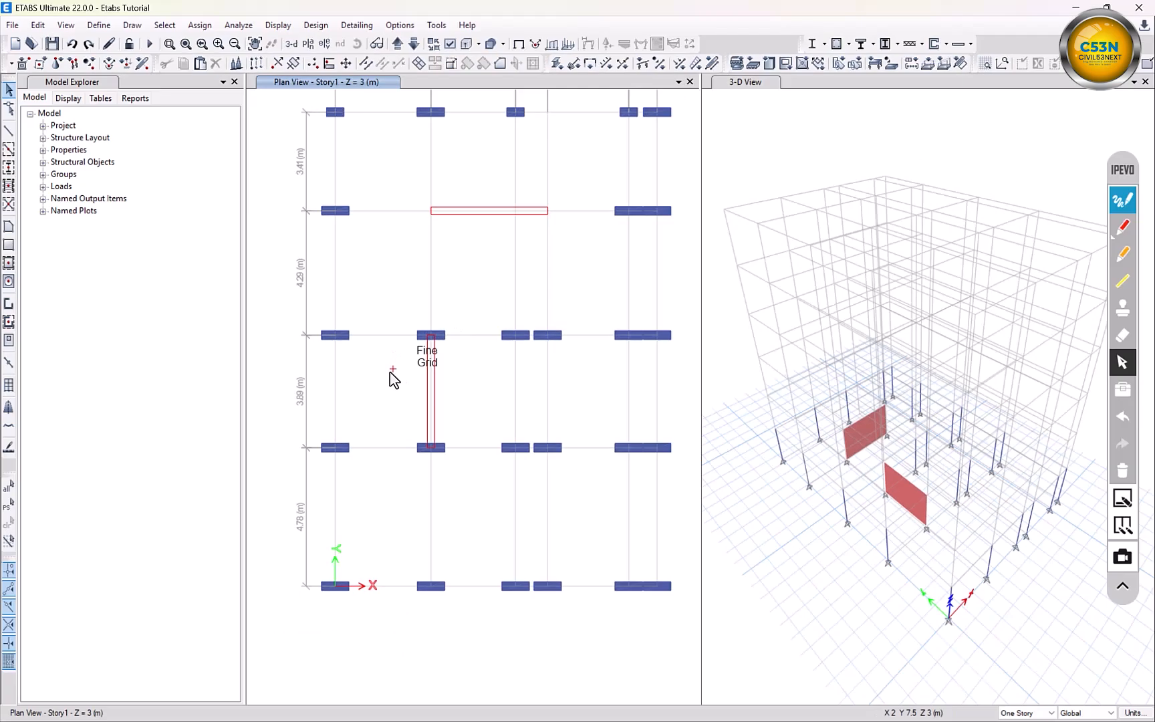
Delete the columns at both ends of the wall on the second X grid line, keeping the wall
{"action": "left_click_drag", "start_coordinate": [392, 369], "coordinate": [451, 325]}
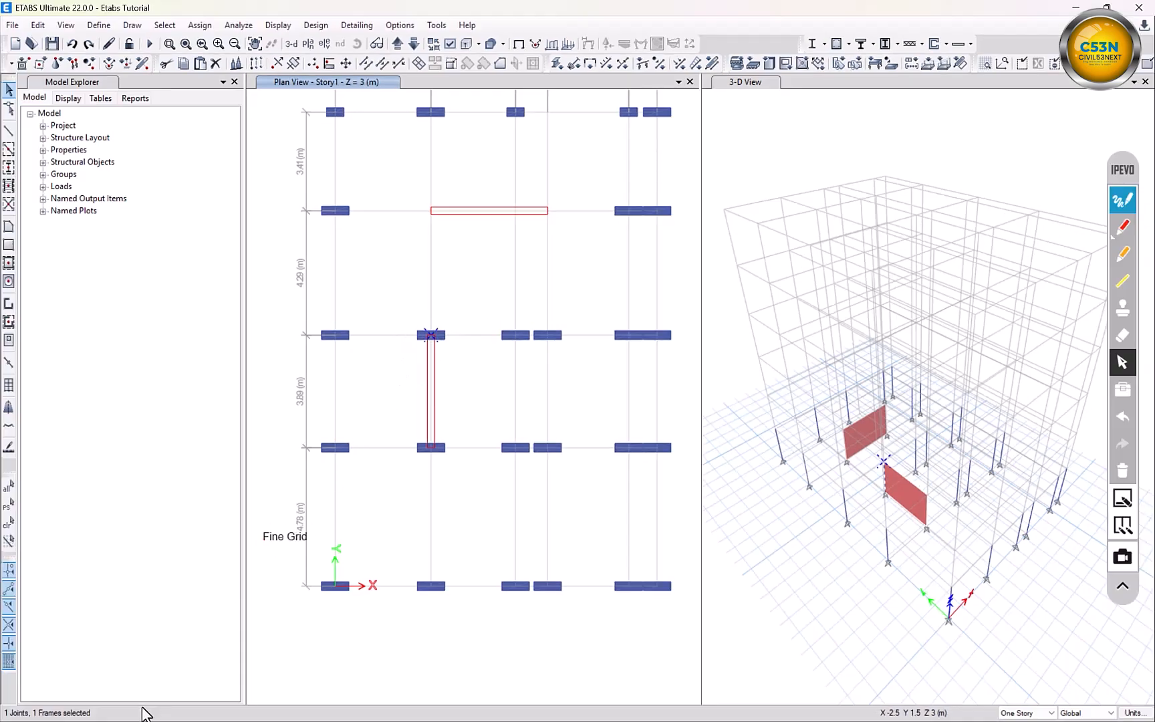
{"action": "key", "text": "Delete"}
{"action": "left_click_drag", "start_coordinate": [400, 476], "coordinate": [460, 440]}
{"action": "key", "text": "Delete"}
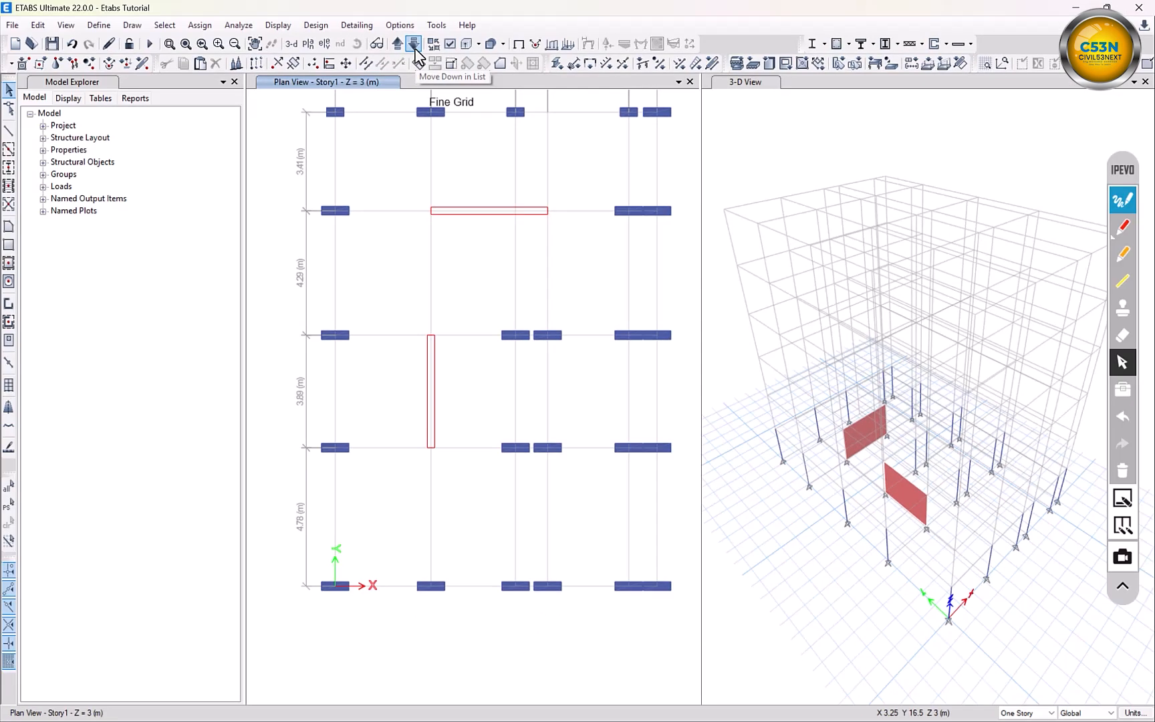
Assign fully fixed restraints, with all translations and rotations in X, Y and Z, to every joint on the Base plan
{"action": "left_click", "coordinate": [414, 46]}
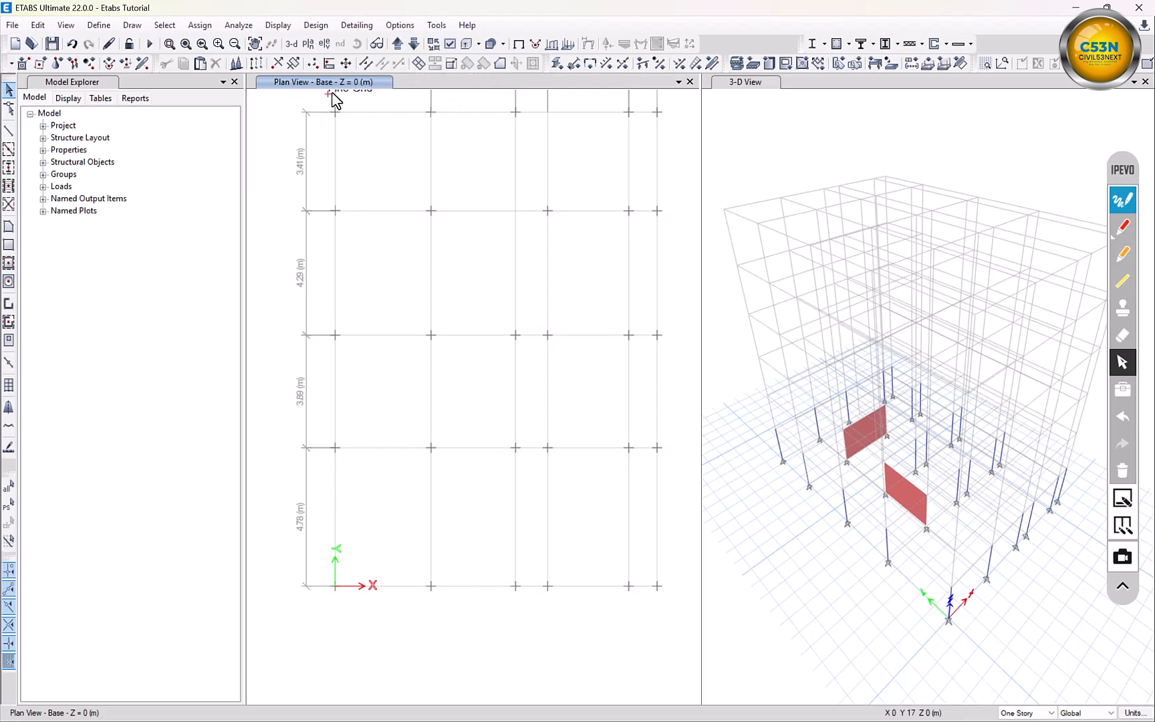
{"action": "scroll", "coordinate": [348, 120], "scroll_direction": "down", "scroll_amount": 3}
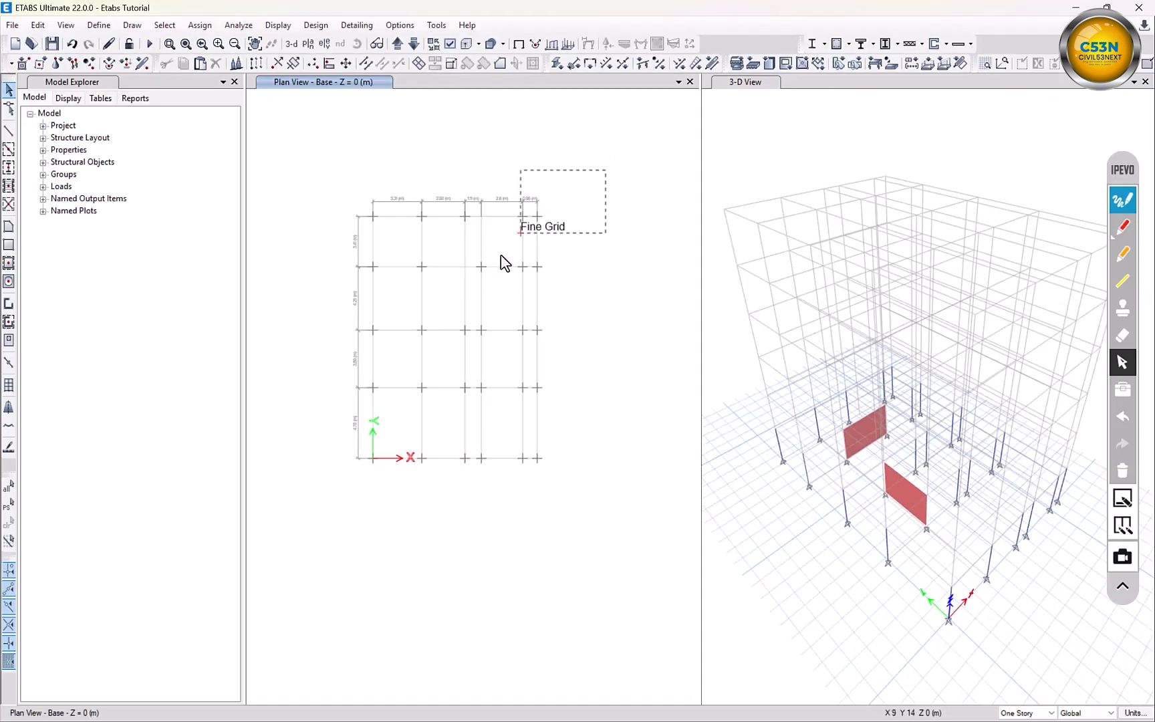
{"action": "left_click_drag", "start_coordinate": [501, 255], "coordinate": [320, 514]}
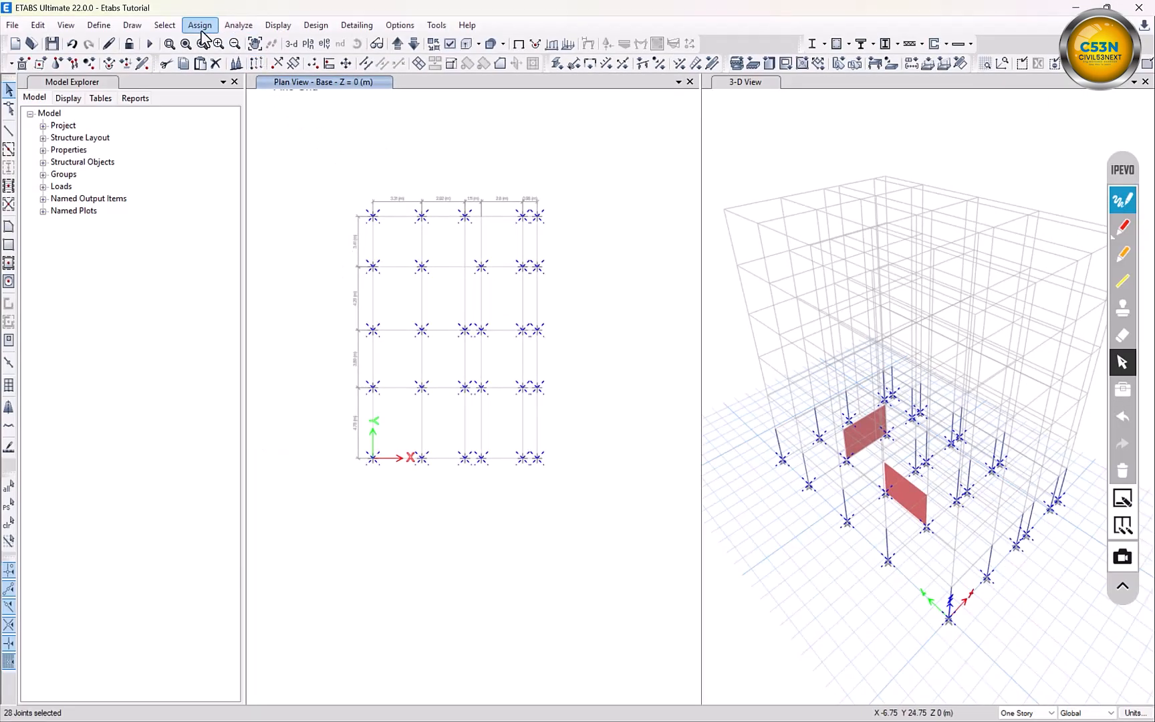
{"action": "left_click", "coordinate": [199, 25]}
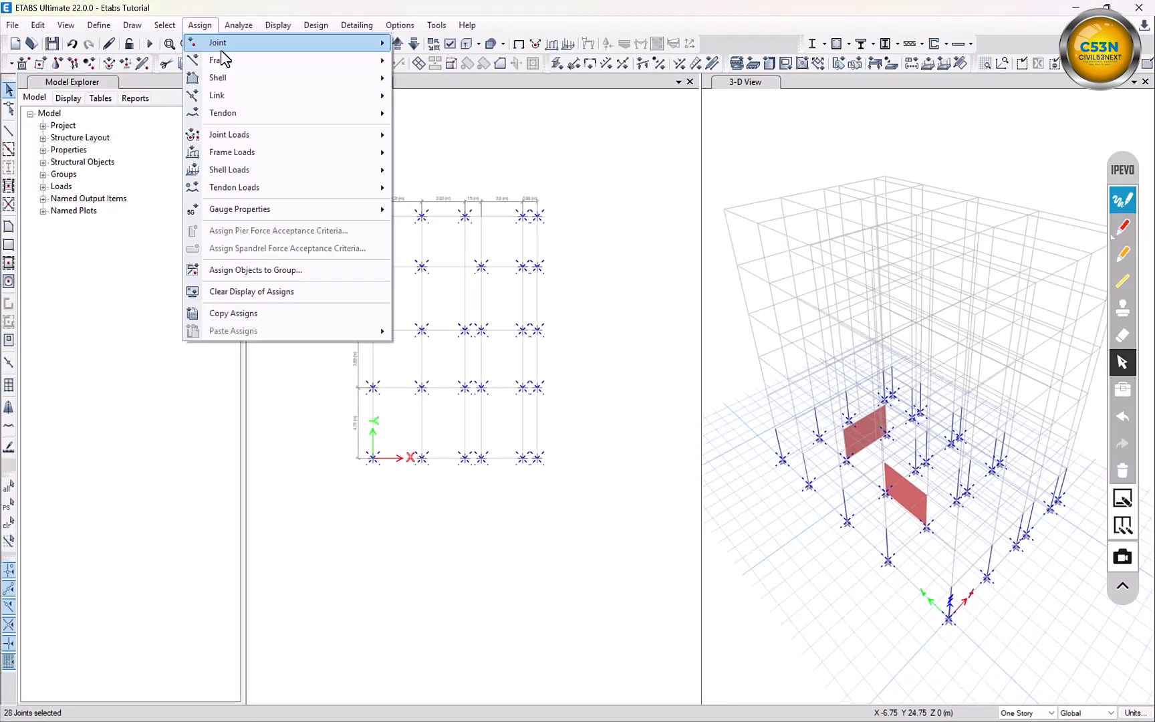
{"action": "mouse_move", "coordinate": [220, 42]}
{"action": "left_click", "coordinate": [472, 44]}
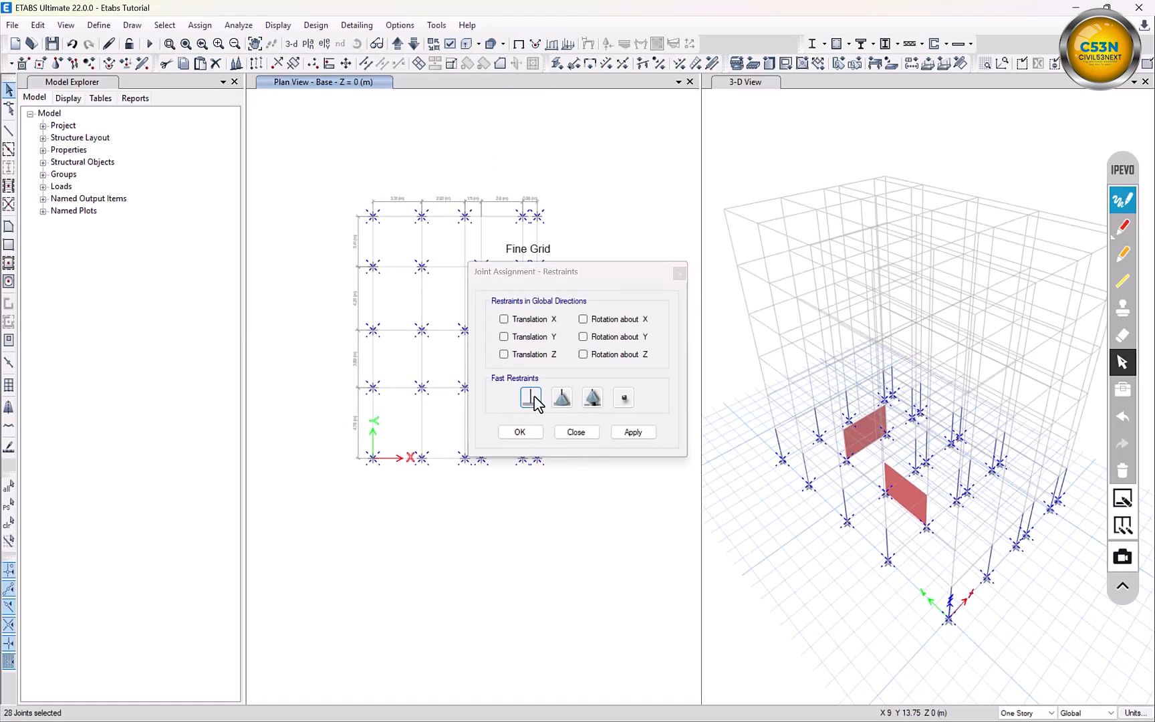
{"action": "left_click", "coordinate": [531, 399]}
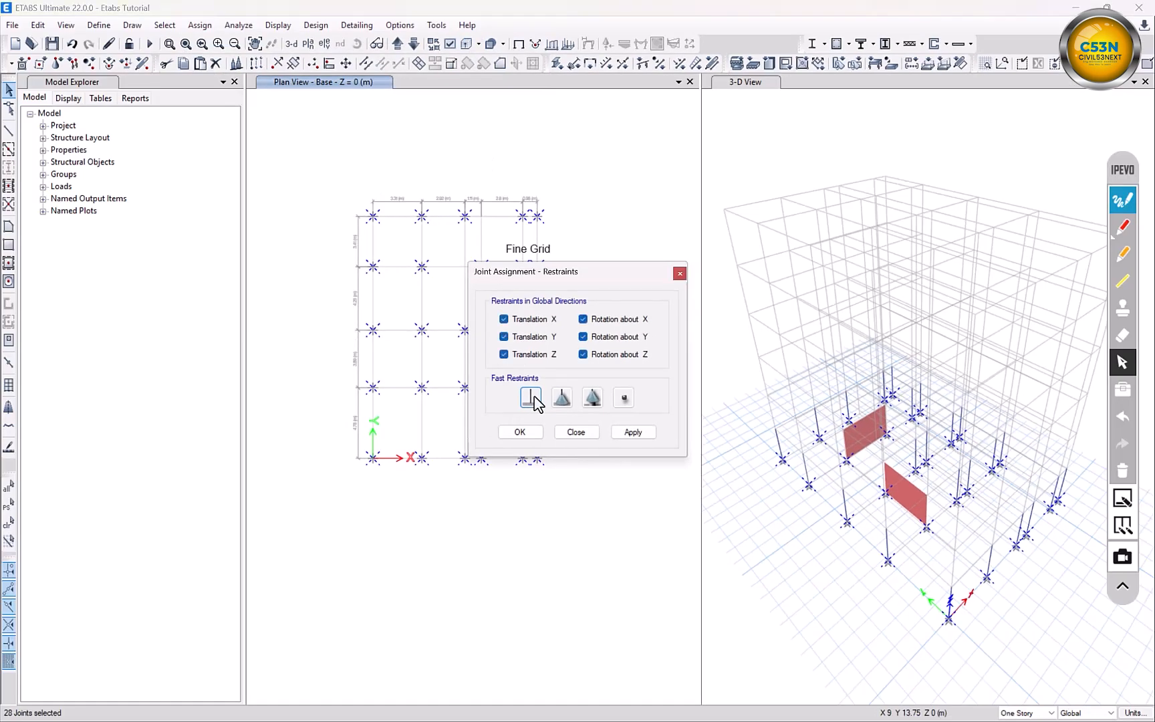
{"action": "left_click", "coordinate": [632, 432]}
{"action": "left_click", "coordinate": [519, 432]}
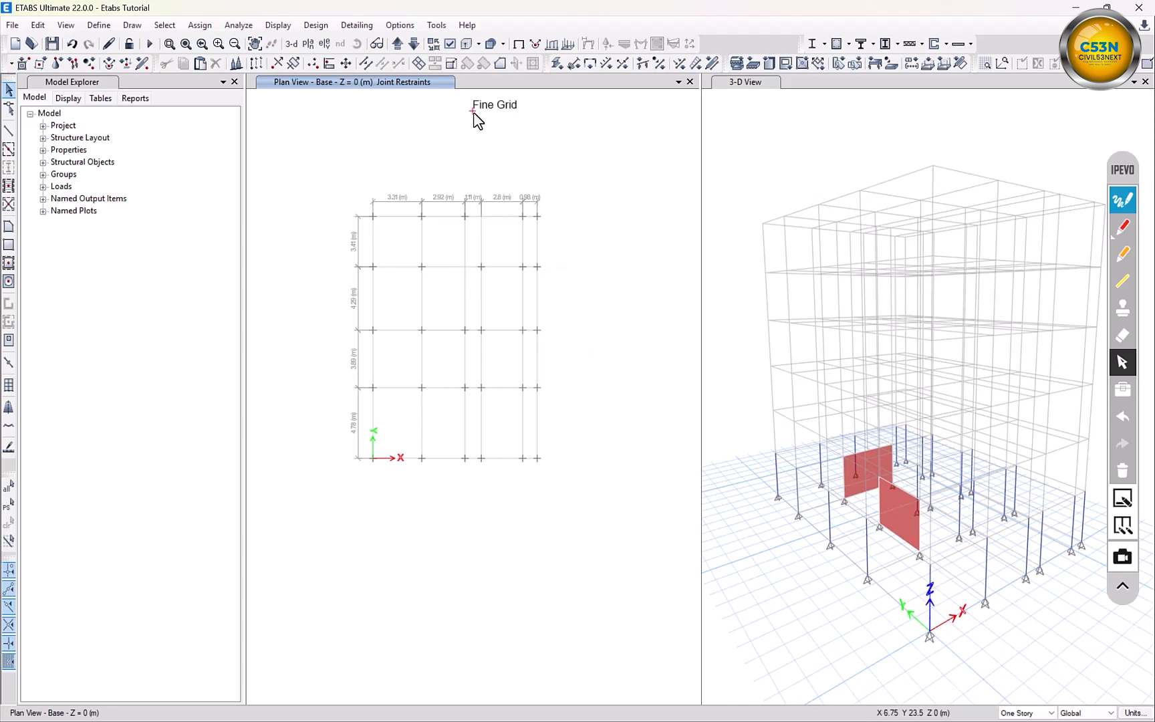
On Story1, draw a B 25 x 60 cm beam along the fifth X grid line, between the second and third Y grid lines from the top
{"action": "left_click", "coordinate": [397, 43]}
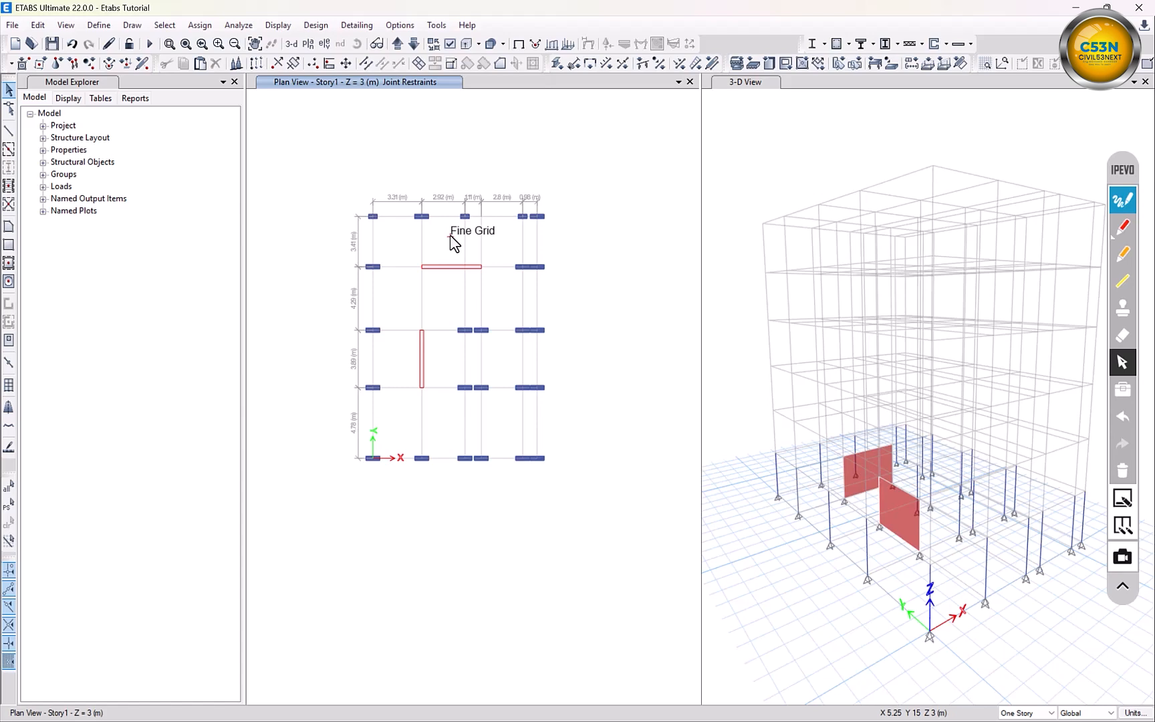
{"action": "left_click", "coordinate": [129, 29]}
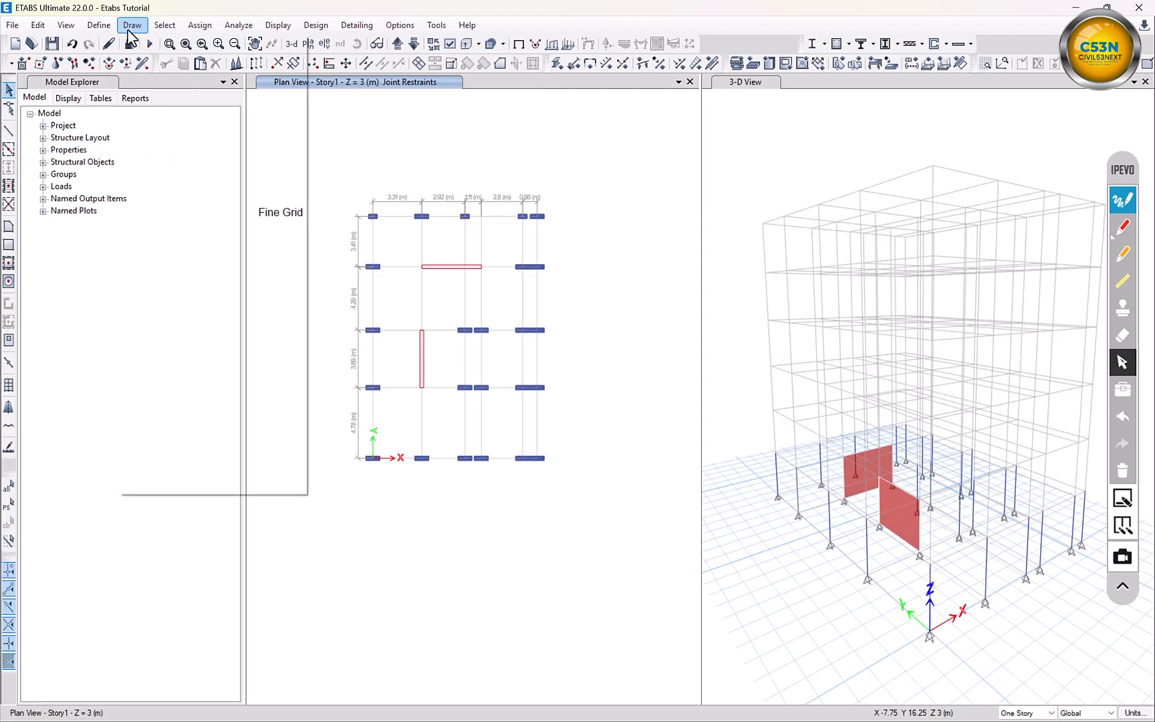
{"action": "mouse_move", "coordinate": [187, 103]}
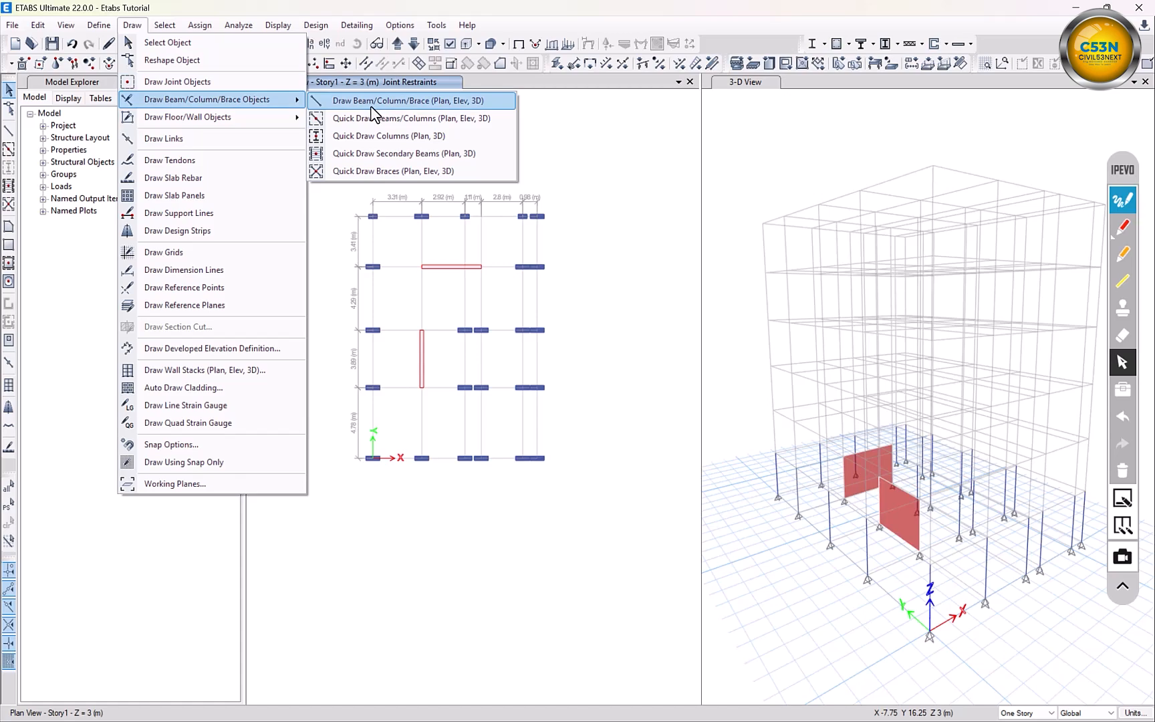
{"action": "left_click", "coordinate": [372, 107]}
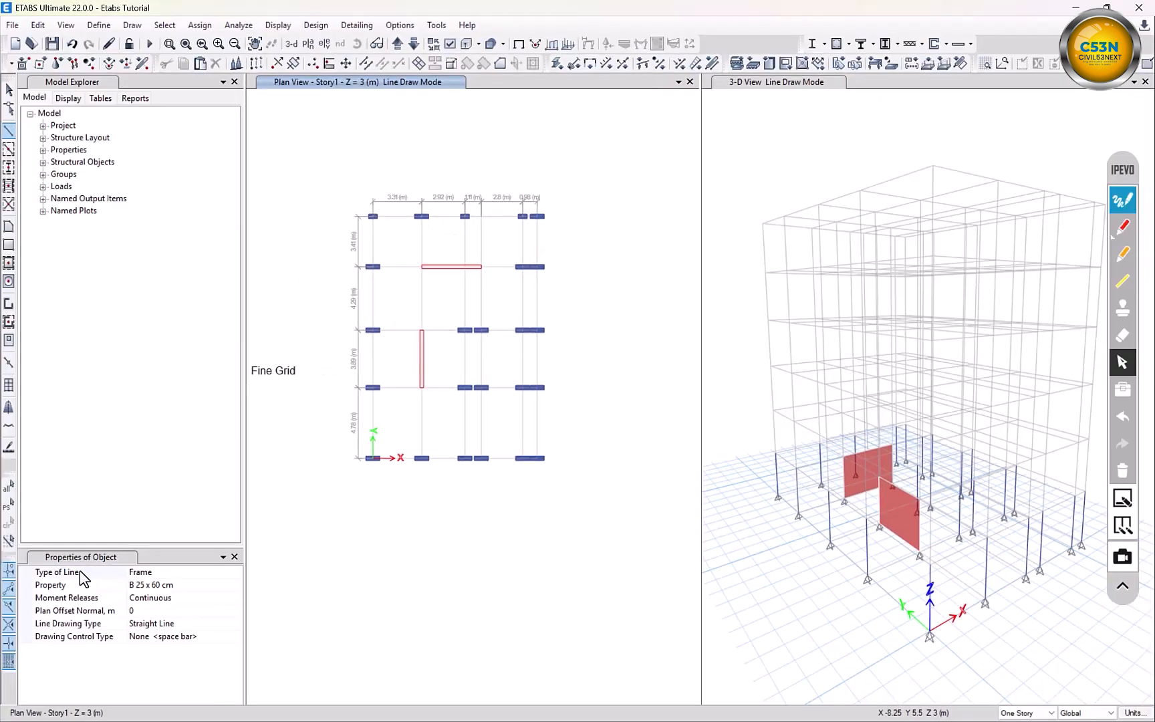
{"action": "left_click", "coordinate": [213, 587]}
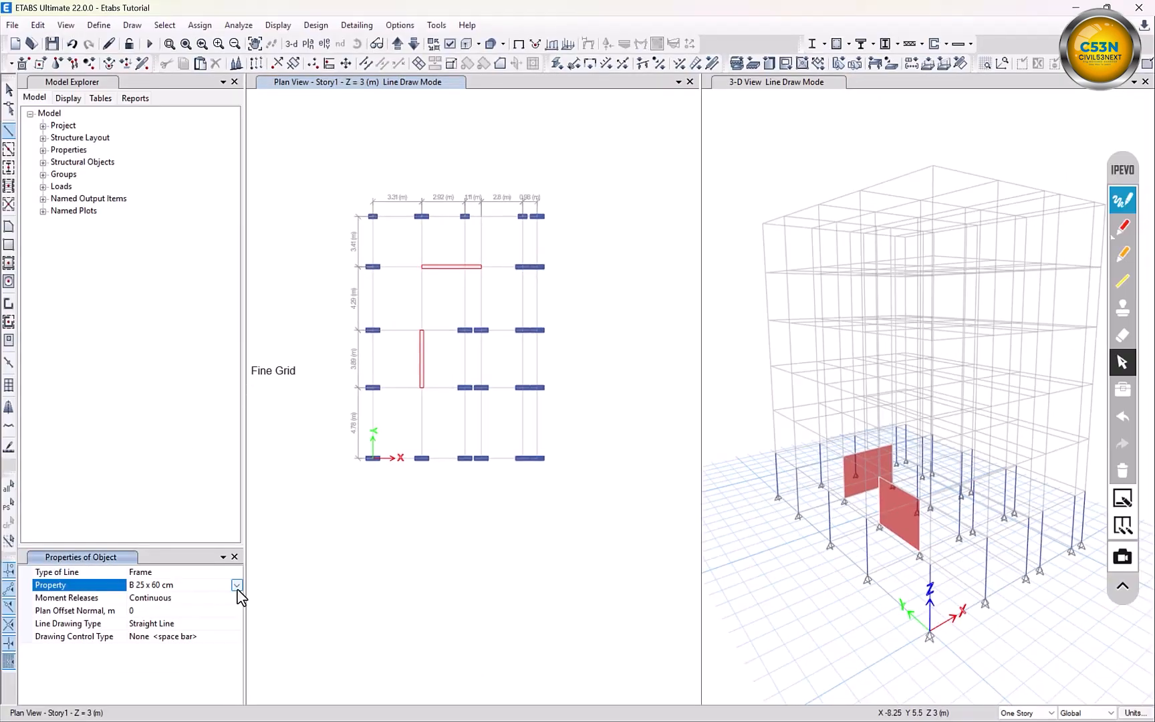
{"action": "left_click", "coordinate": [237, 586]}
{"action": "left_click", "coordinate": [197, 613]}
{"action": "scroll", "coordinate": [481, 281], "scroll_direction": "up", "scroll_amount": 6}
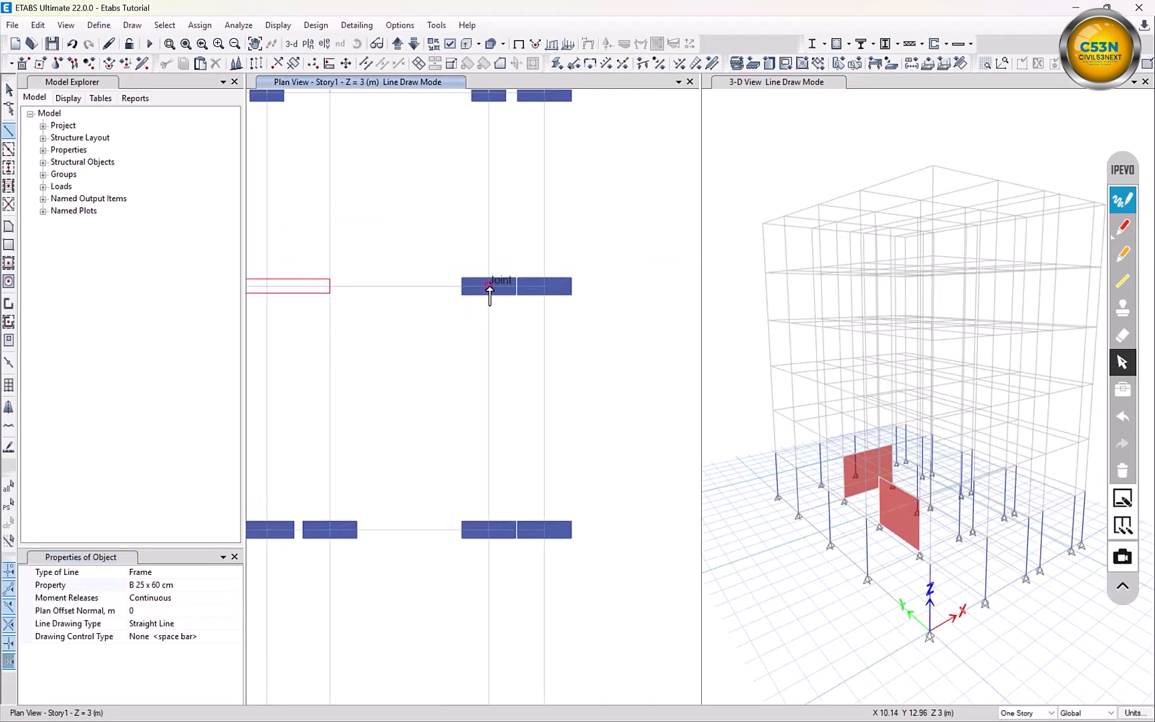
{"action": "left_click", "coordinate": [489, 286]}
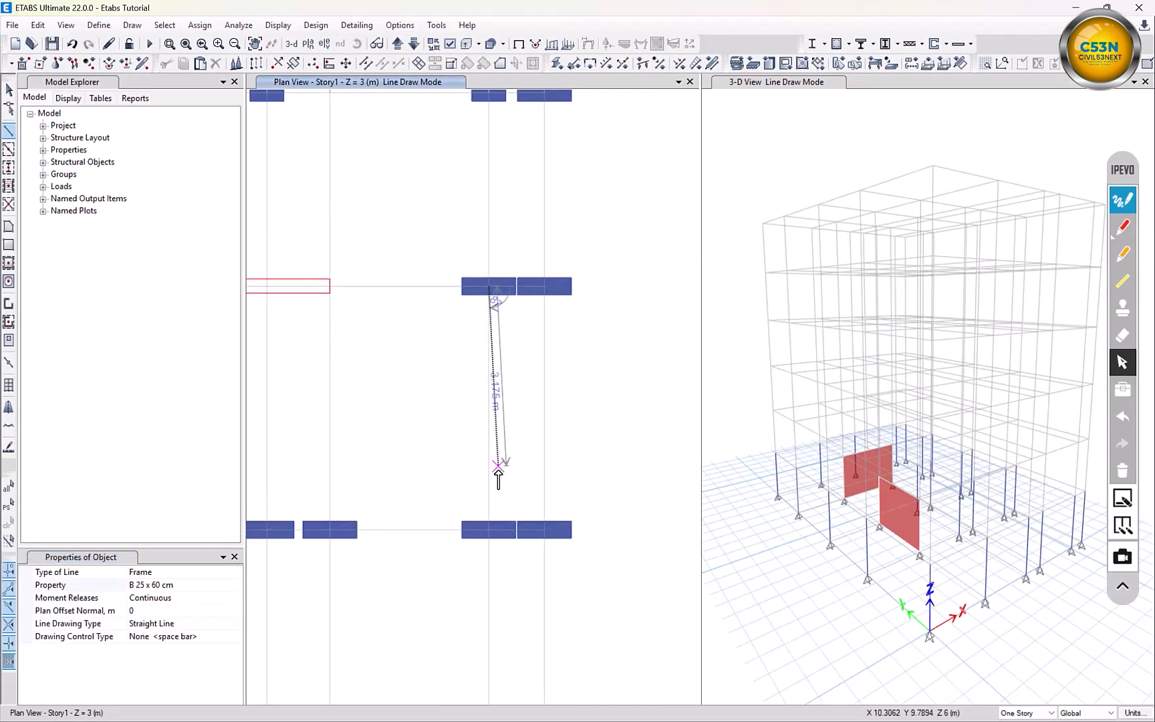
{"action": "left_click", "coordinate": [490, 530]}
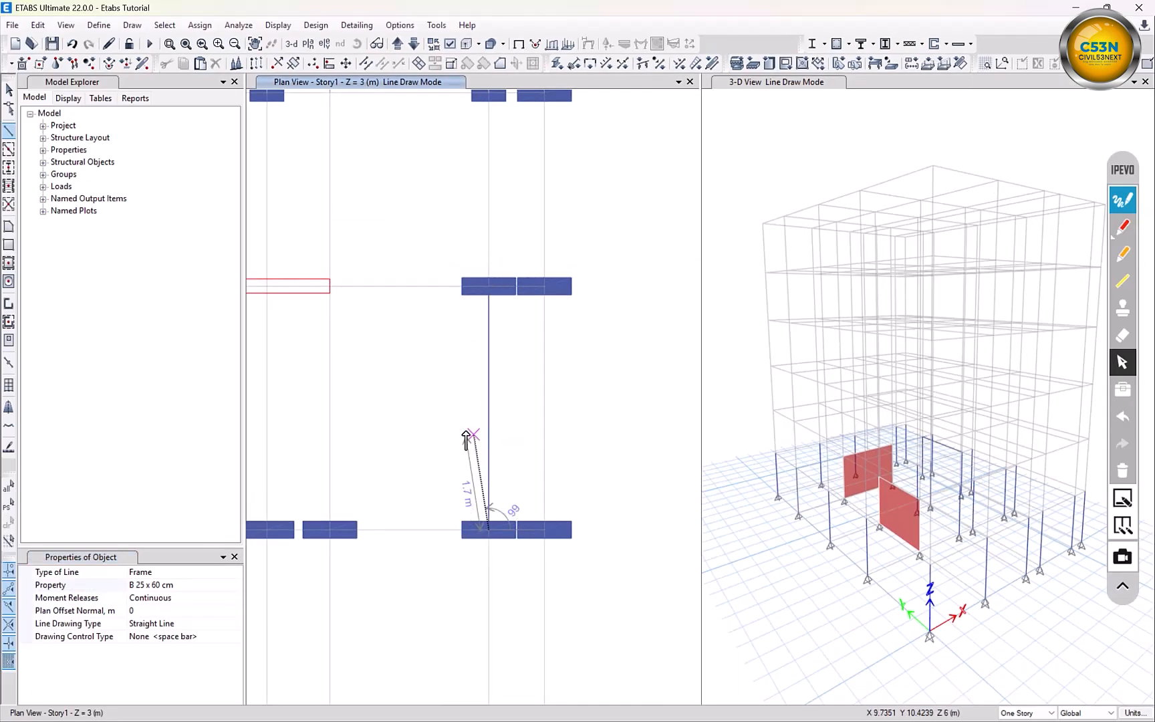
Continue the B 25 x 60 cm beams along the third Y grid line to the fourth X grid line, then up to the top Y grid line
{"action": "middle_click_drag", "start_coordinate": [430, 511], "coordinate": [583, 479]}
{"action": "left_click", "coordinate": [483, 499]}
{"action": "middle_click_drag", "start_coordinate": [484, 496], "coordinate": [453, 654]}
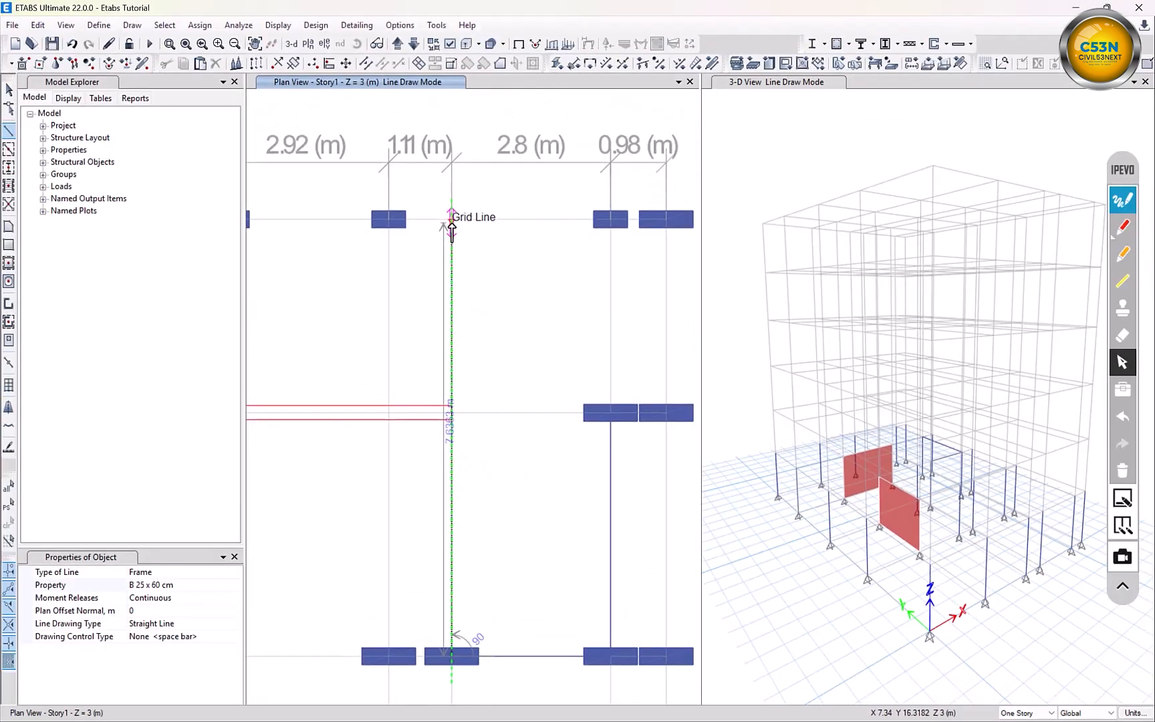
{"action": "left_click", "coordinate": [453, 220]}
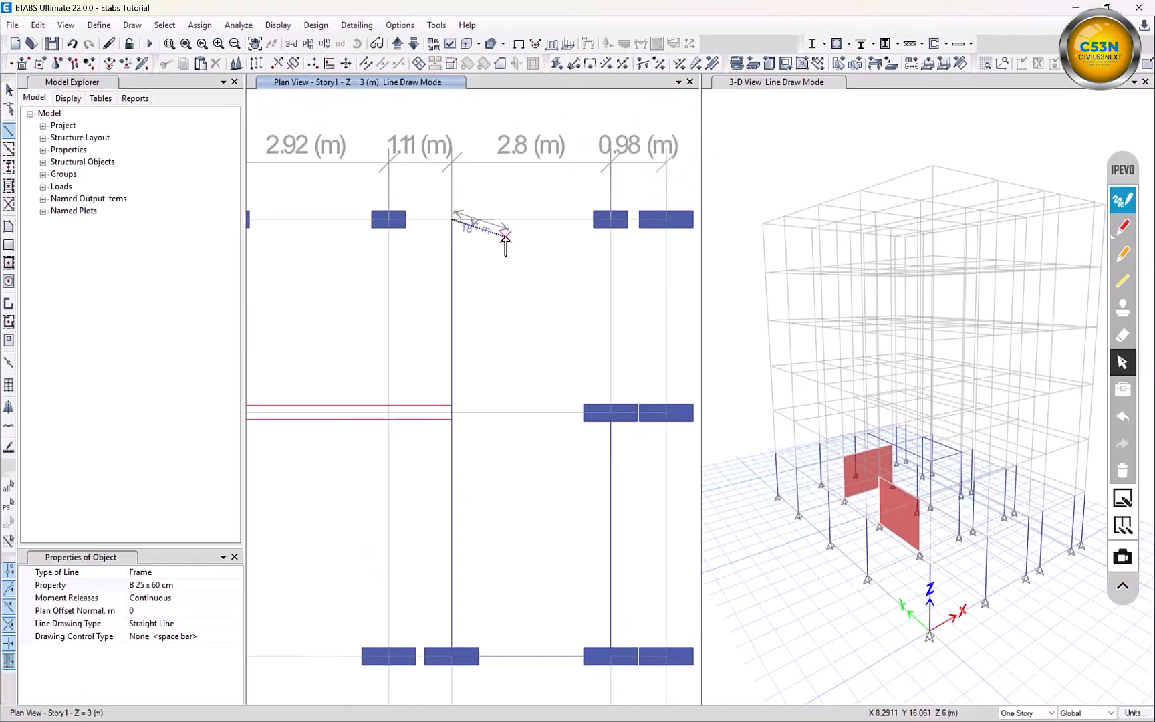
{"action": "key", "text": "Escape"}
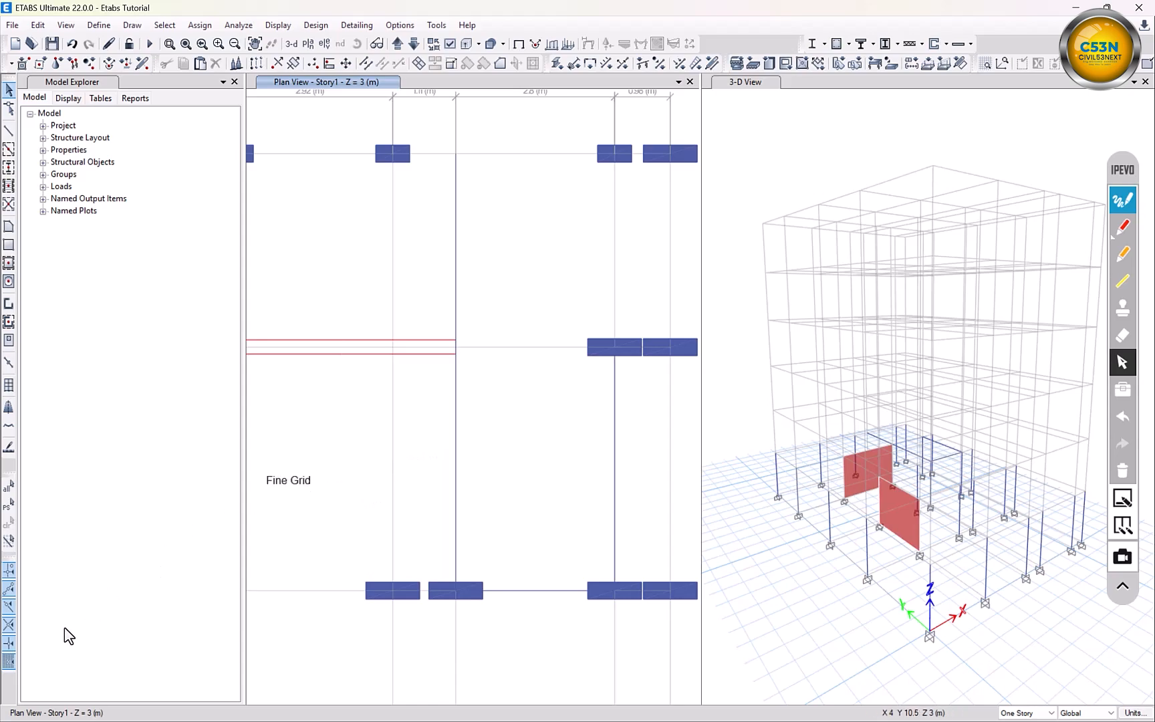
Turn off the fine grid snap
{"action": "left_click", "coordinate": [23, 654]}
{"action": "left_click", "coordinate": [7, 658]}
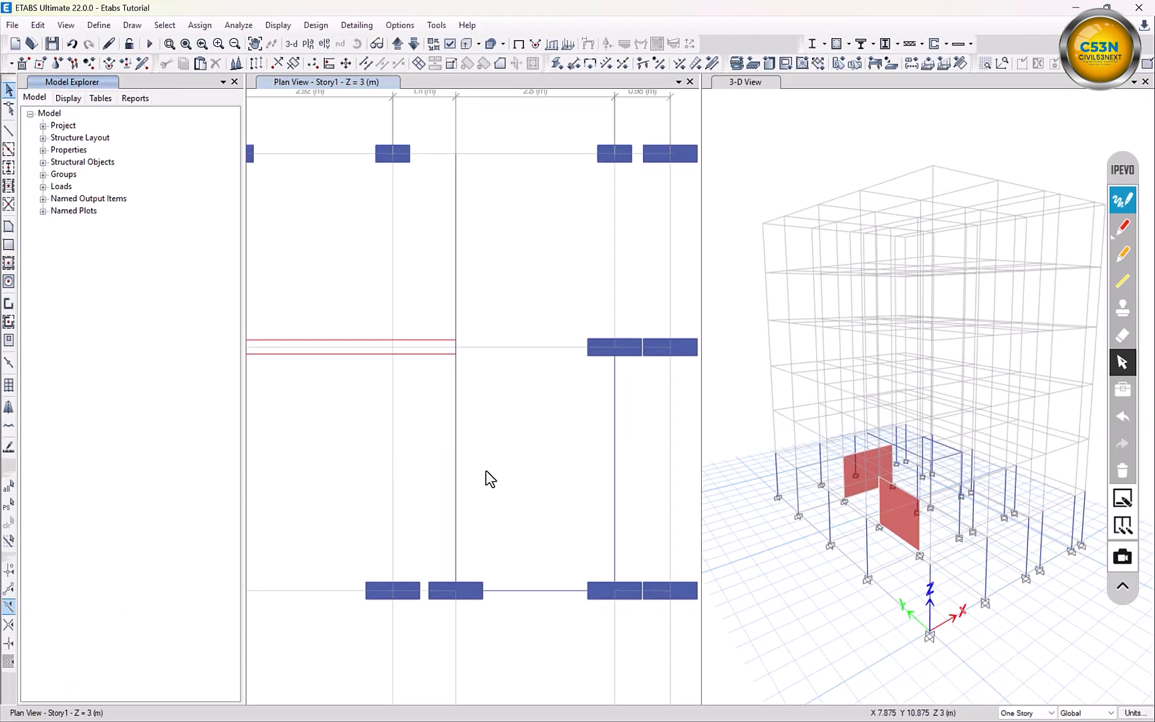
{"action": "scroll", "coordinate": [502, 468], "scroll_direction": "down", "scroll_amount": 3}
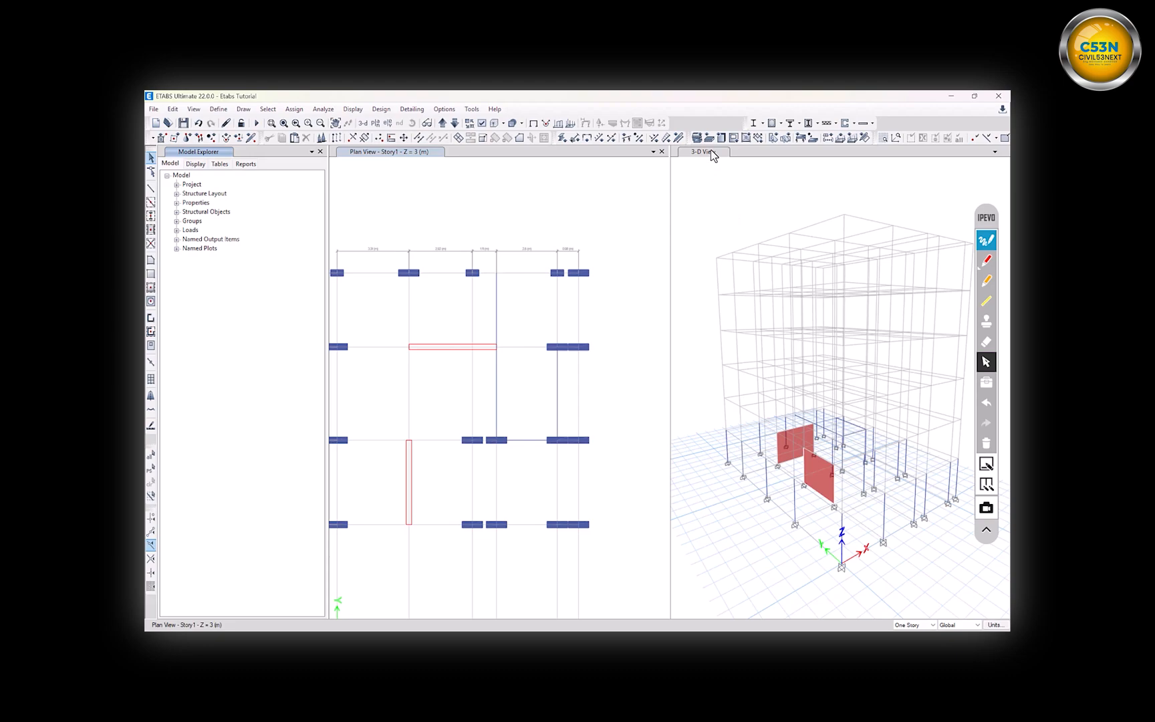
Turn on the extruded display in the 3-D view and orbit to inspect the columns, walls and beams
{"action": "left_click", "coordinate": [713, 155]}
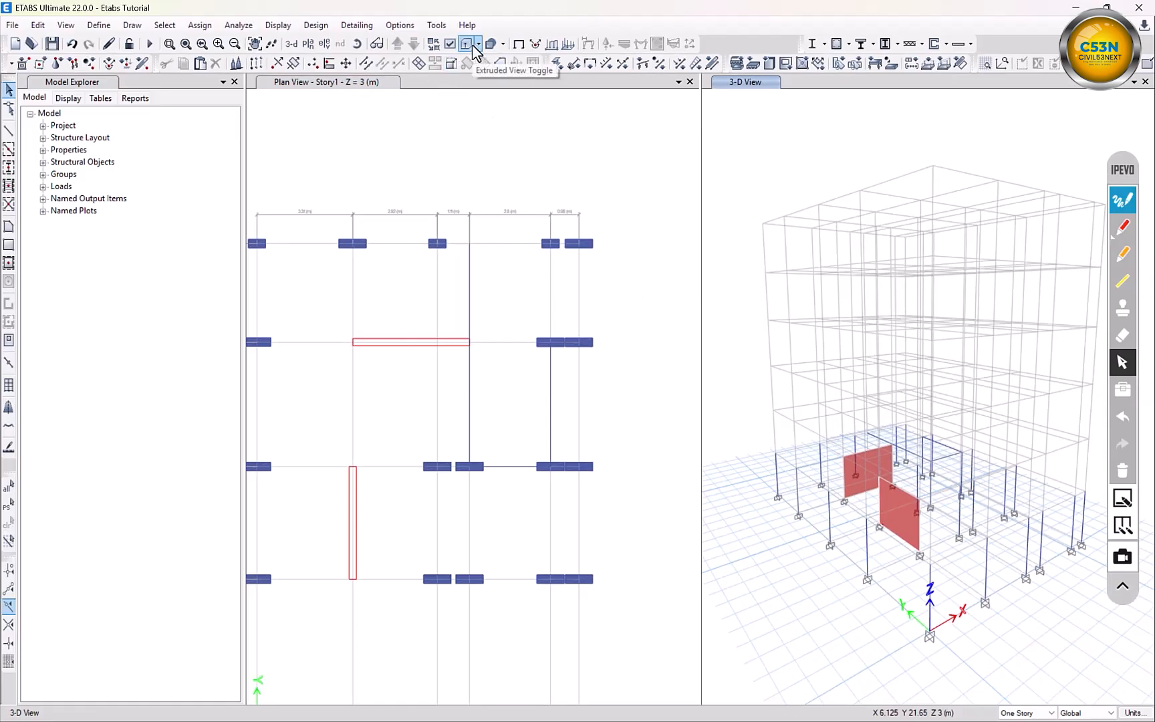
{"action": "left_click", "coordinate": [467, 44]}
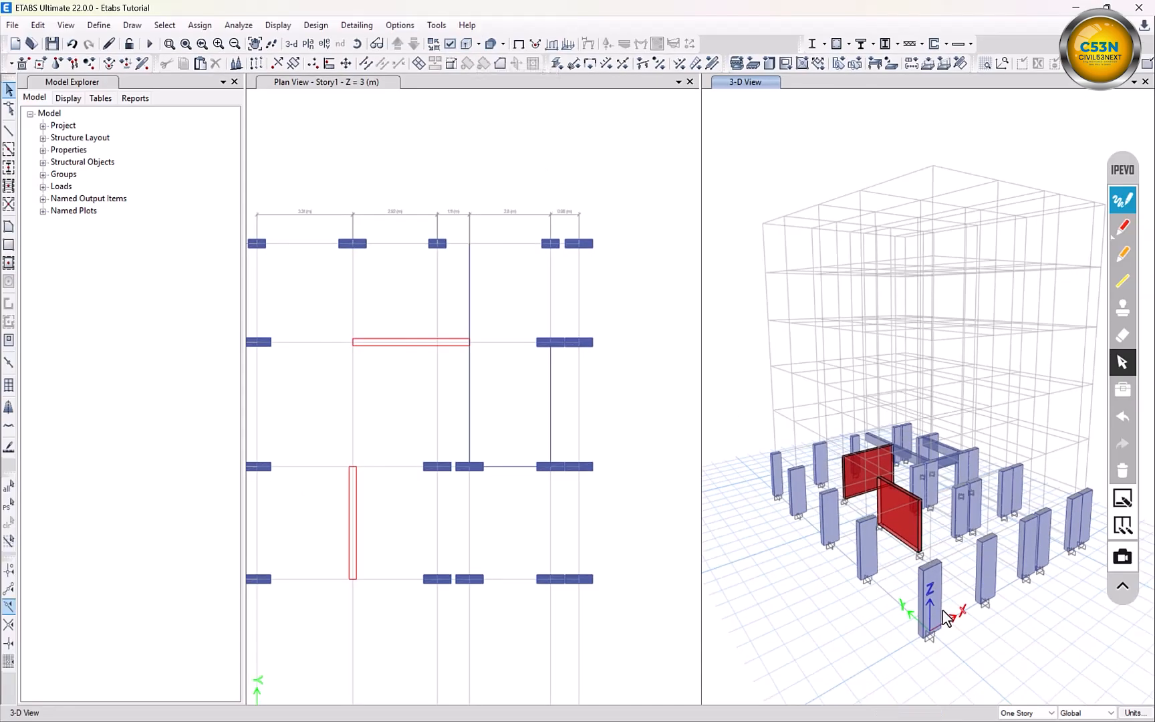
{"action": "middle_click_drag", "start_coordinate": [858, 512], "coordinate": [896, 630], "text": "shift"}
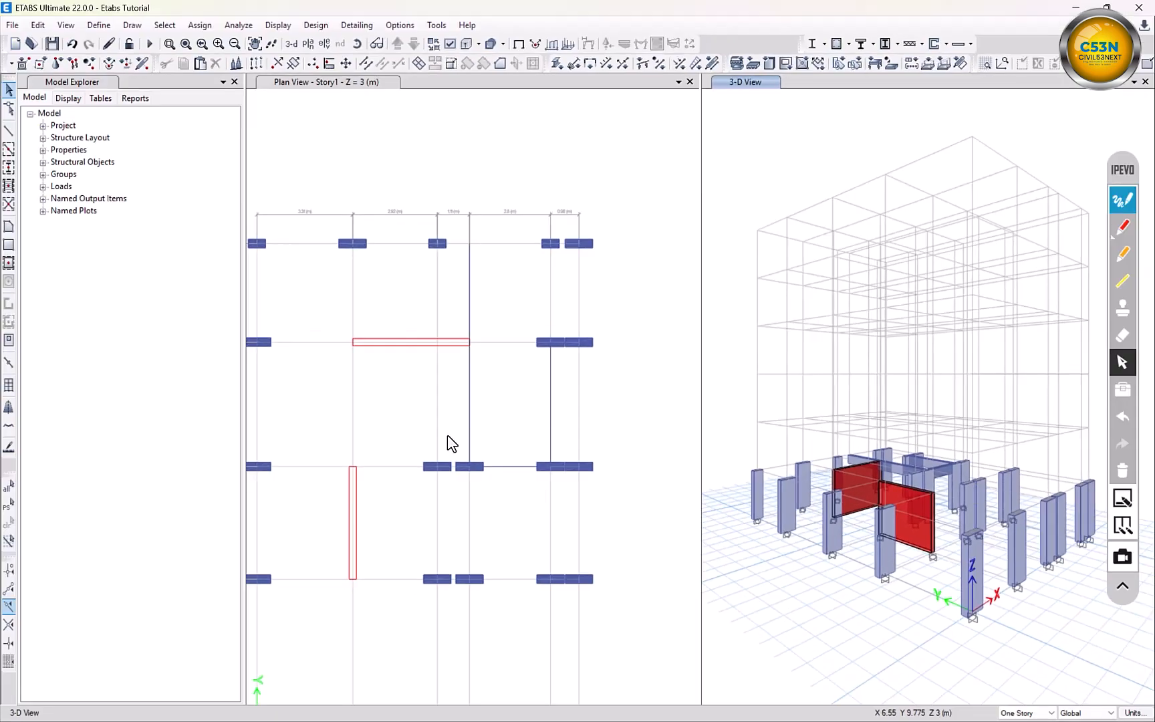
{"action": "middle_click_drag", "start_coordinate": [488, 437], "coordinate": [528, 427]}
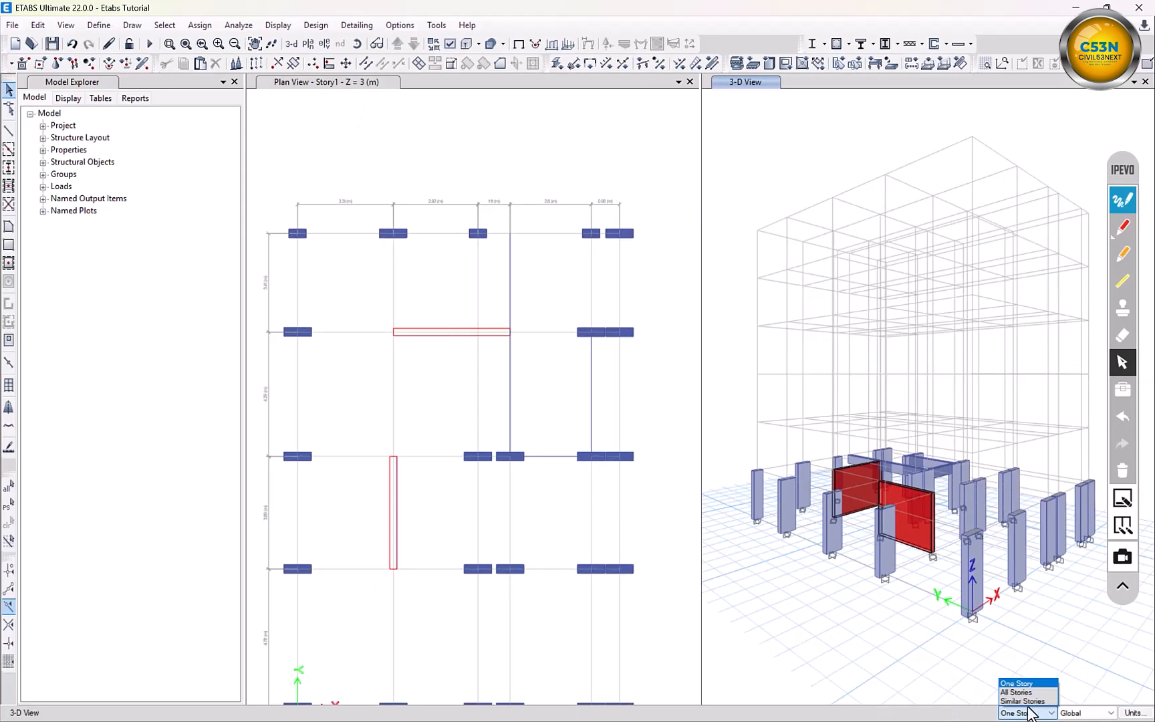
Delete the Story1 column at the grid origin and place a C 30 x 95 column there with the scope set to All Stories
{"action": "left_click", "coordinate": [1038, 714]}
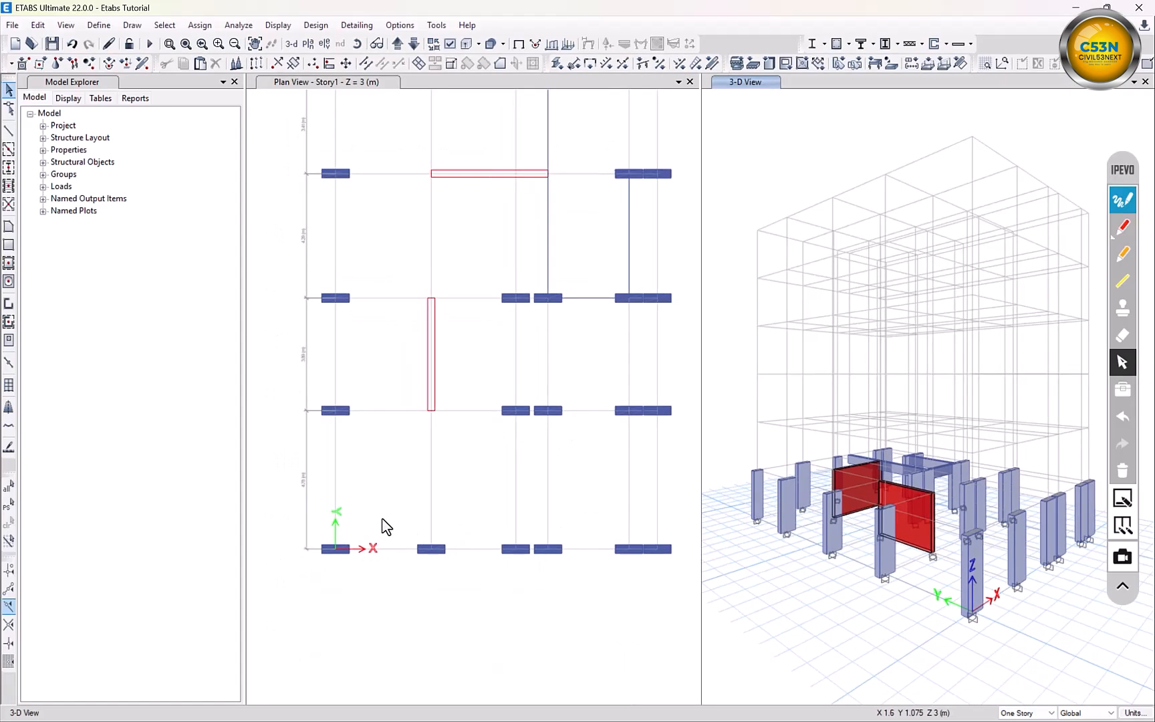
{"action": "left_click_drag", "start_coordinate": [386, 528], "coordinate": [292, 594]}
{"action": "left_click", "coordinate": [1040, 714]}
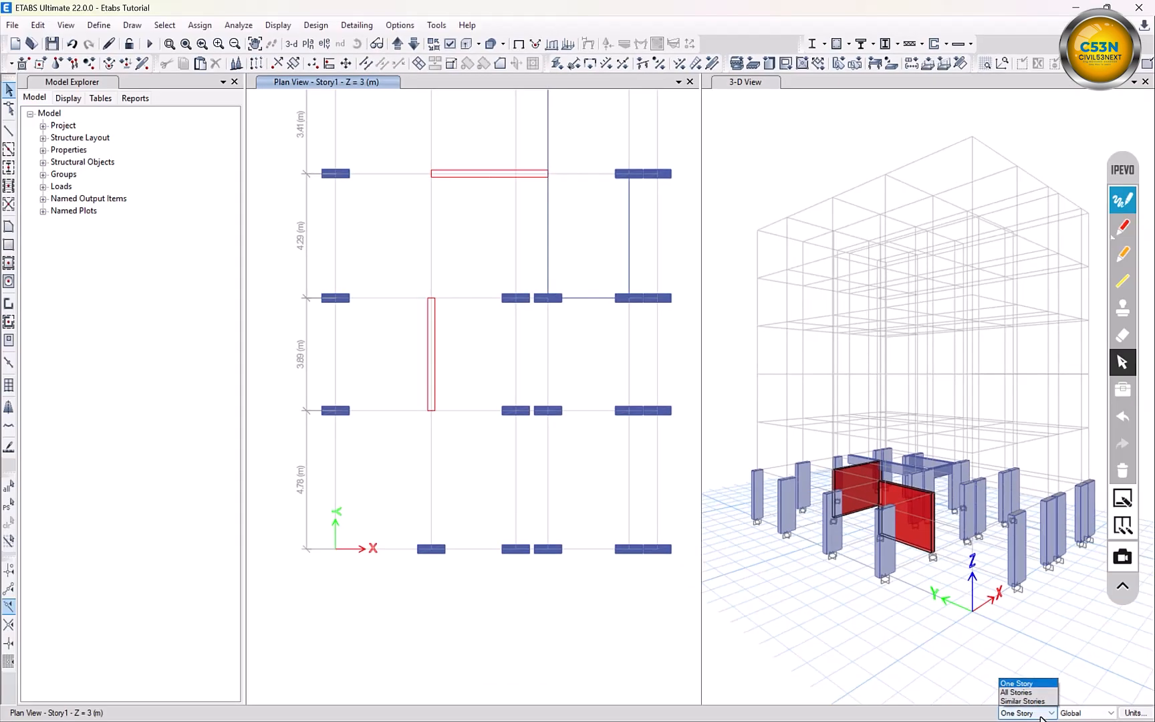
{"action": "left_click", "coordinate": [1024, 693]}
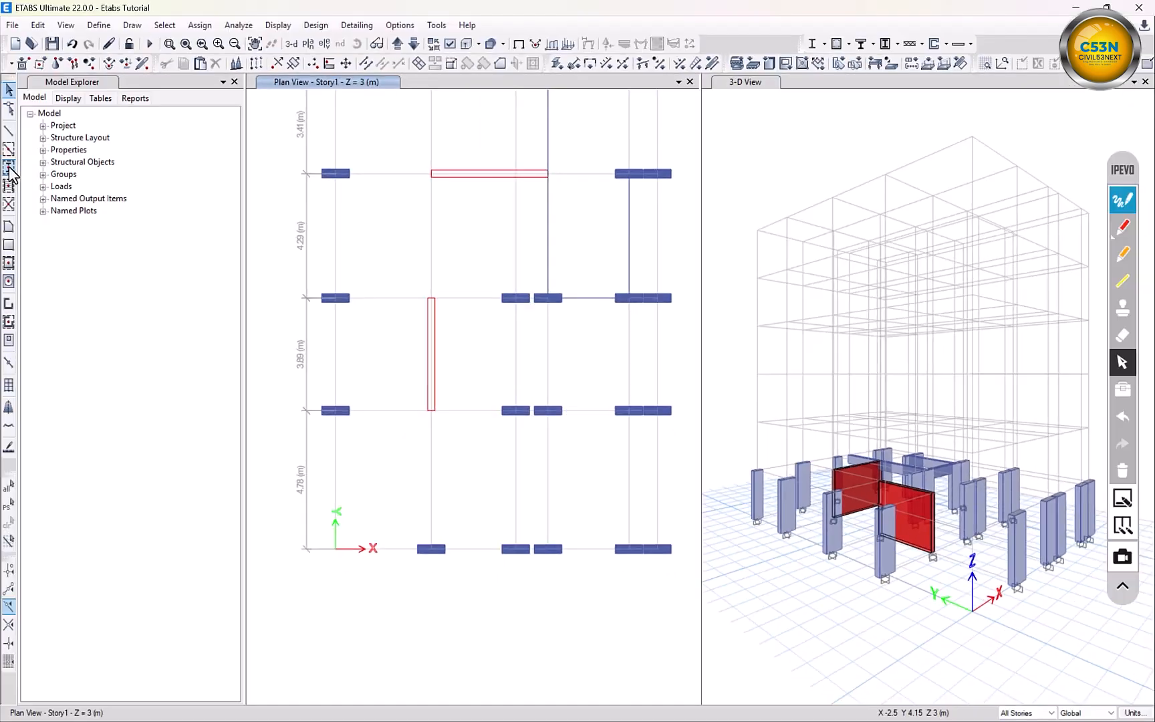
{"action": "left_click", "coordinate": [8, 169]}
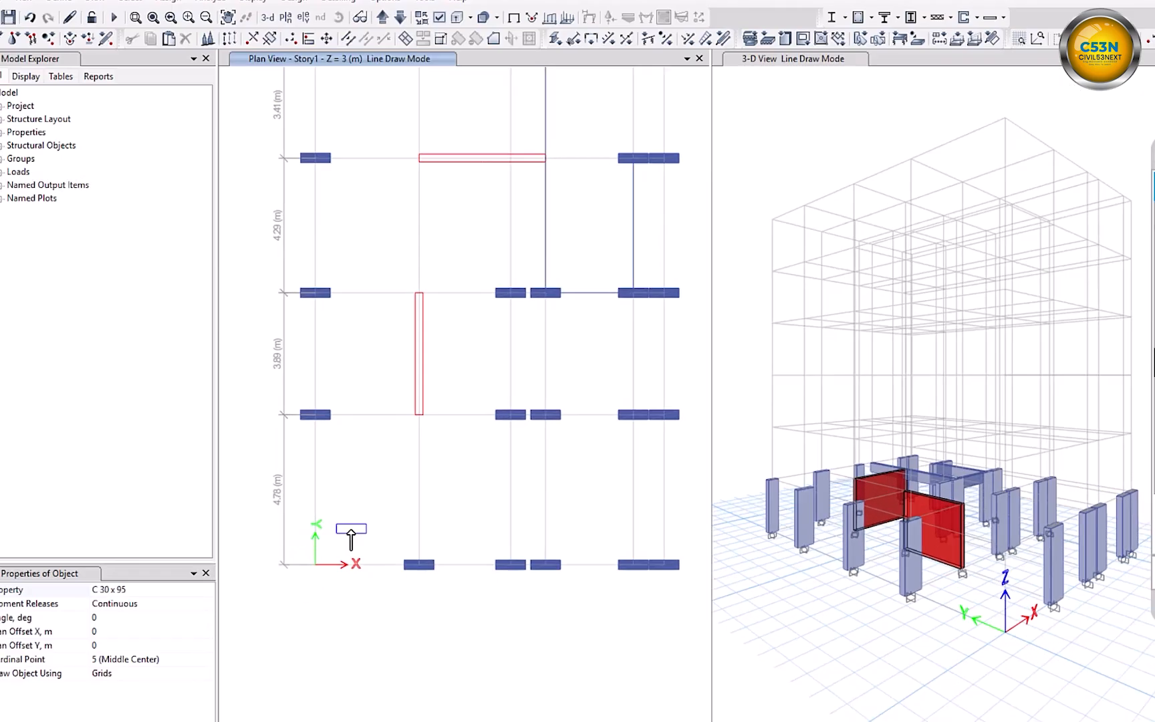
{"action": "left_click", "coordinate": [336, 549]}
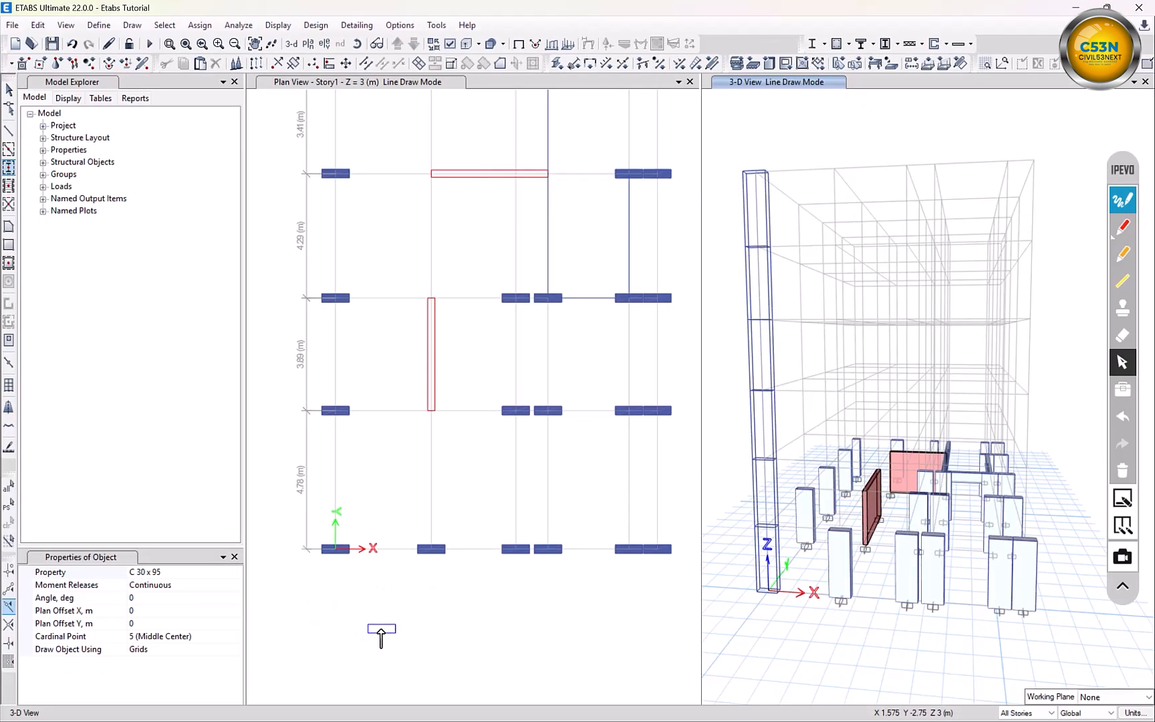
{"action": "key", "text": "Escape"}
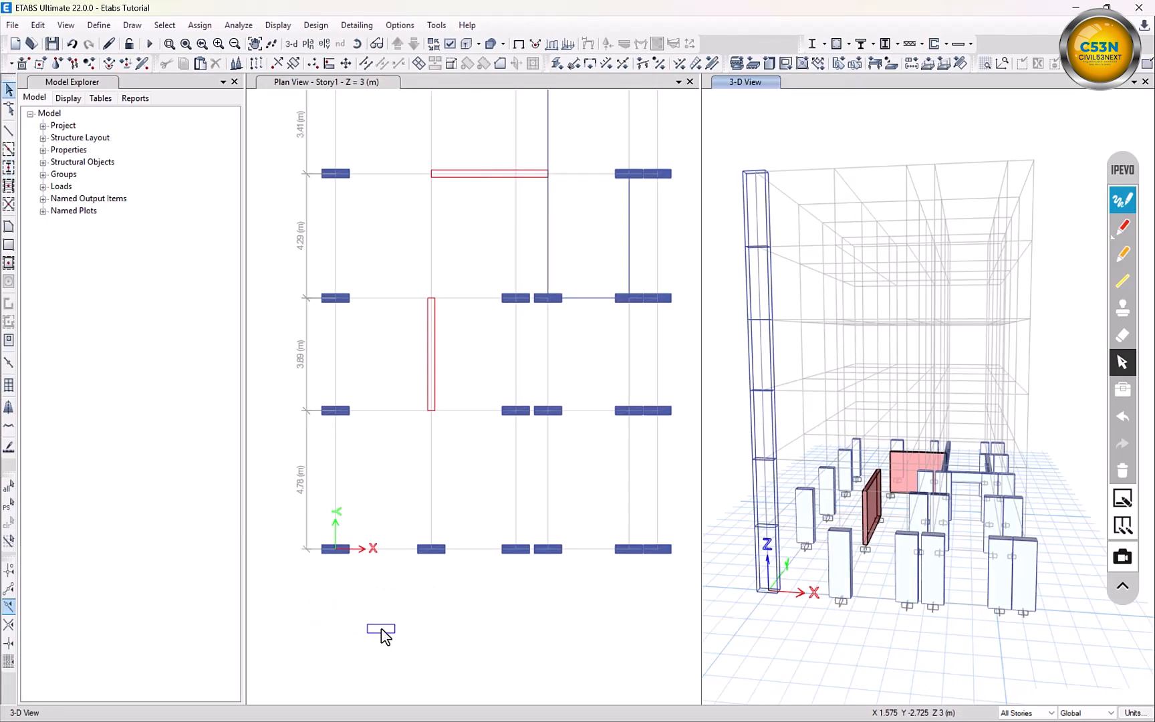
Set the drawing scope back to One Story
{"action": "middle_click_drag", "start_coordinate": [455, 464], "coordinate": [442, 514]}
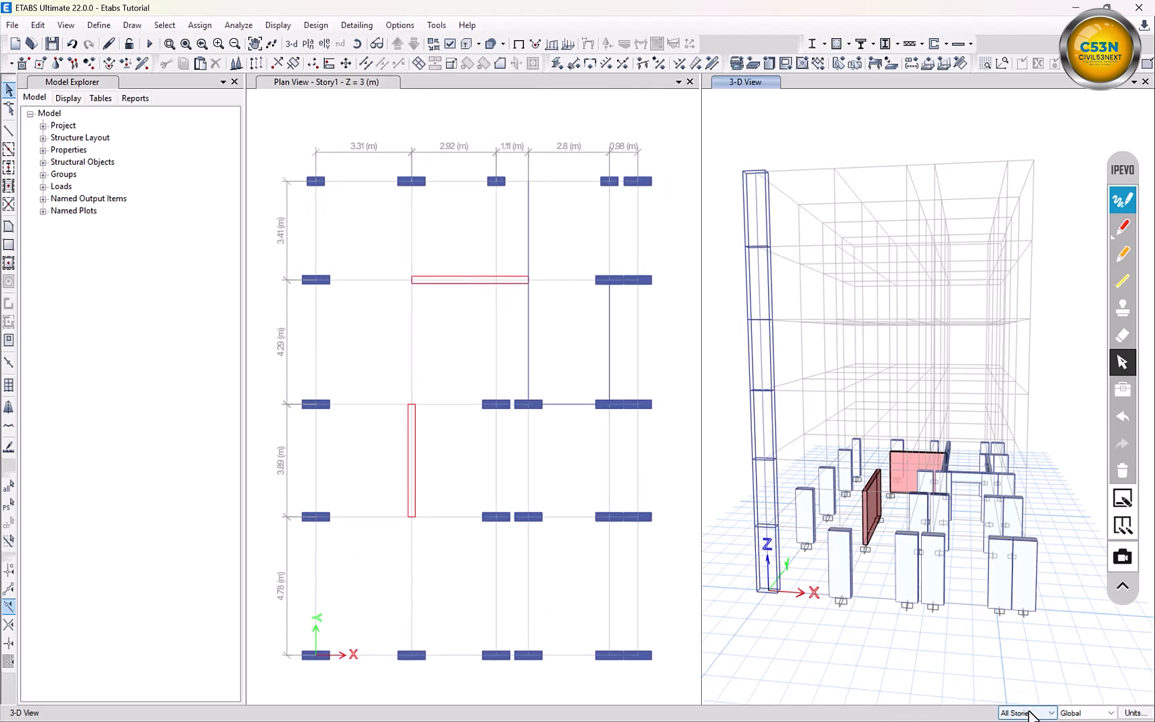
{"action": "left_click", "coordinate": [1031, 713]}
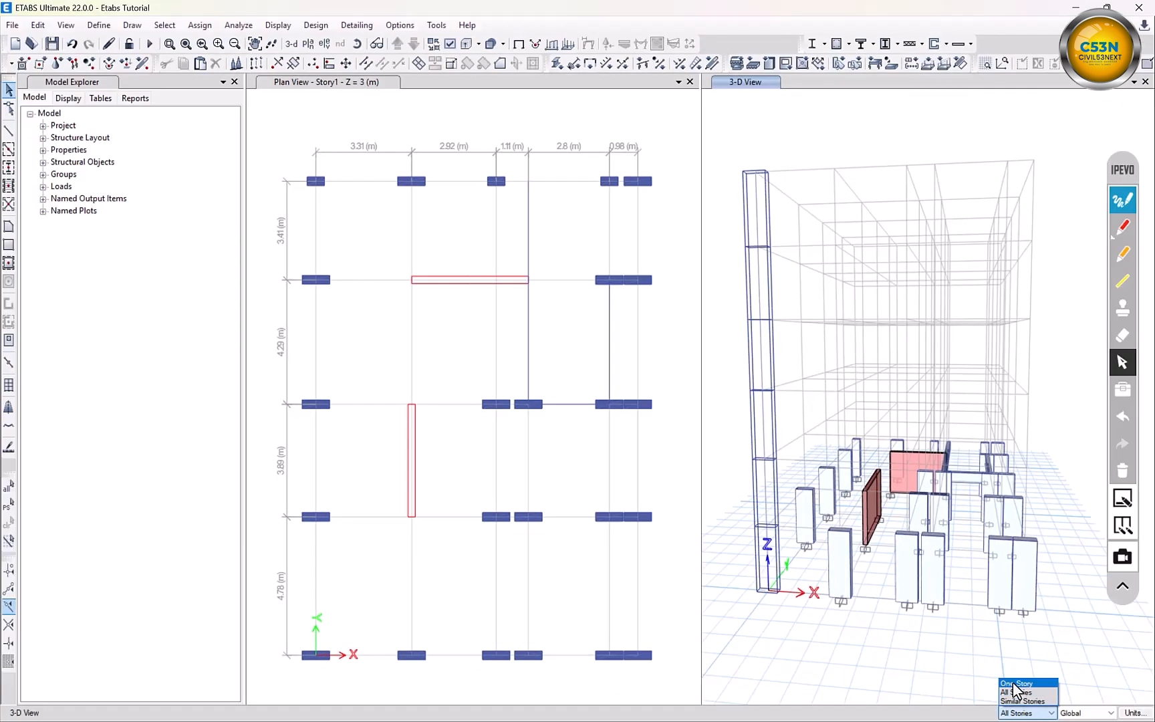
{"action": "left_click", "coordinate": [1017, 685]}
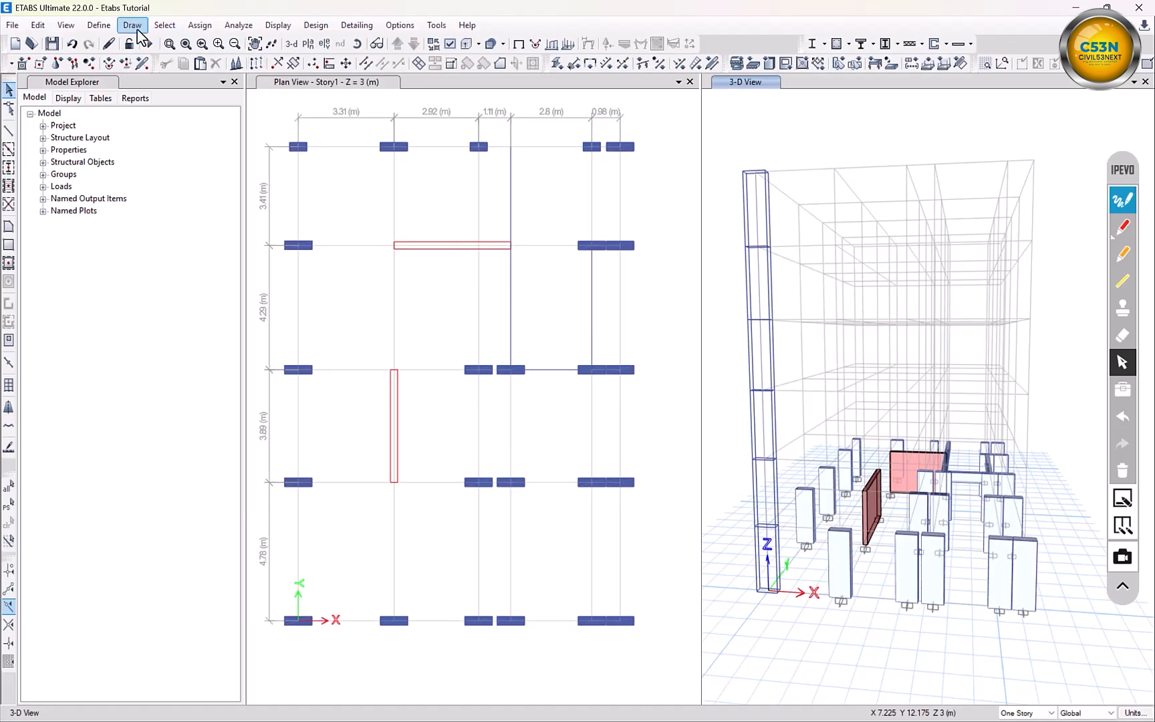
Draw an S 20 cm floor on Story1 covering the whole plan through the four outer corner grid intersections
{"action": "left_click", "coordinate": [132, 25]}
{"action": "mouse_move", "coordinate": [226, 118]}
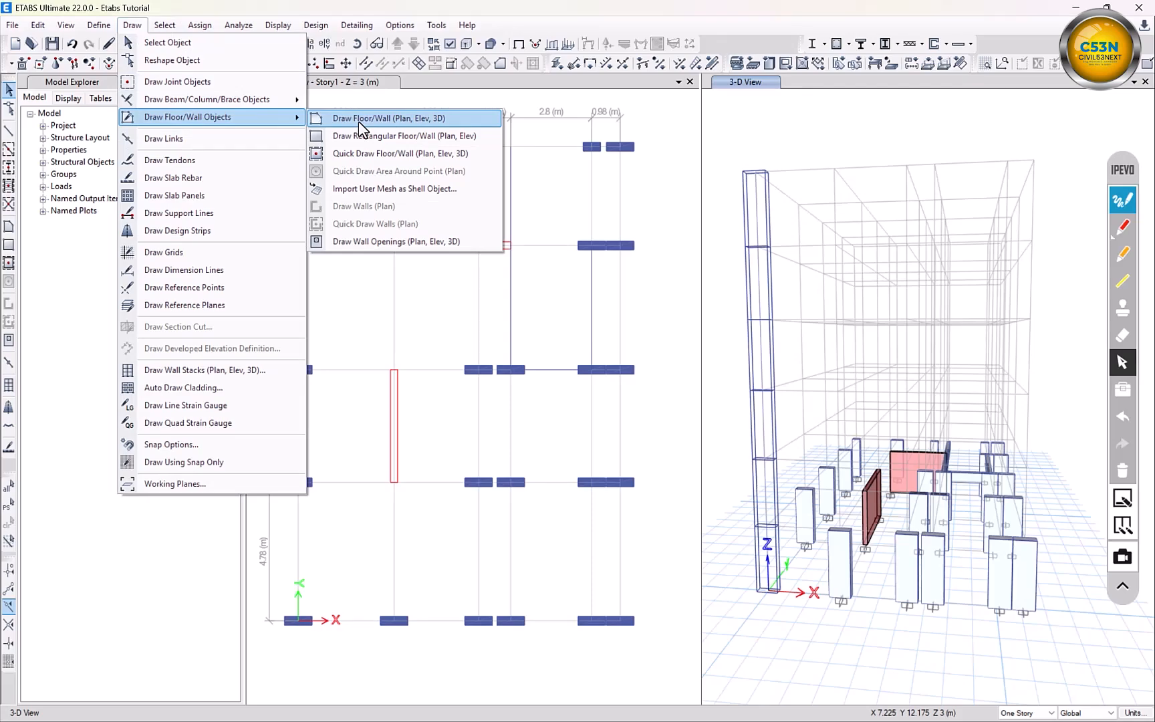
{"action": "left_click", "coordinate": [339, 119]}
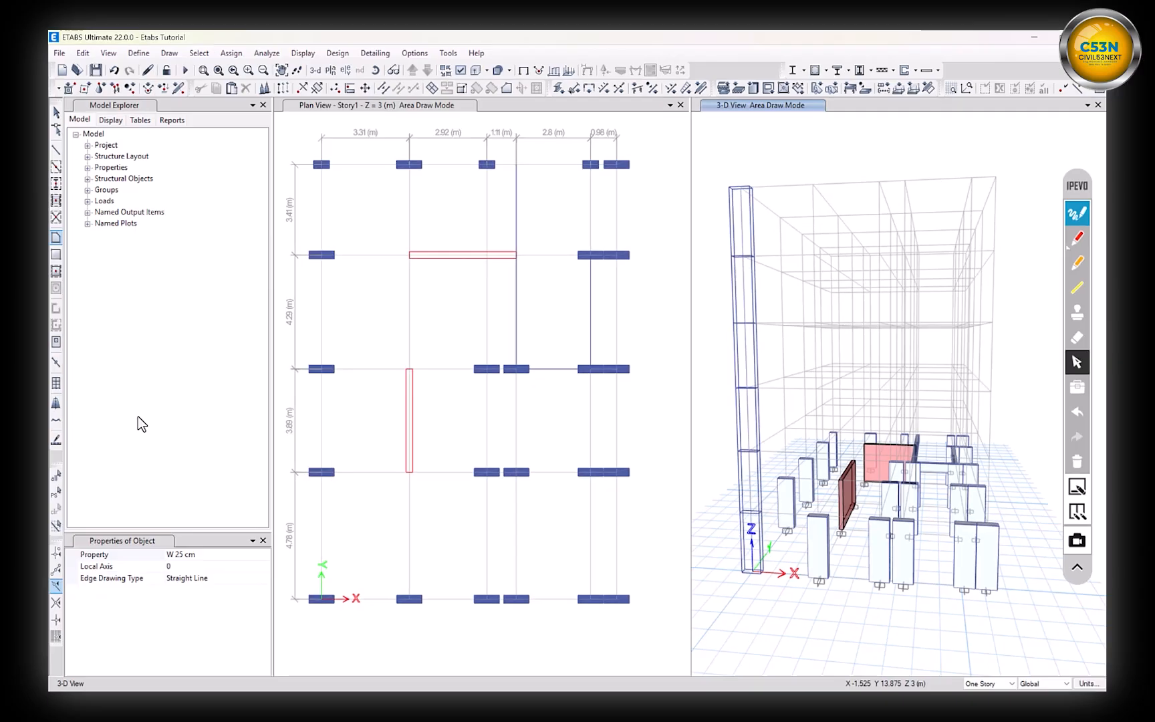
{"action": "left_click", "coordinate": [207, 573]}
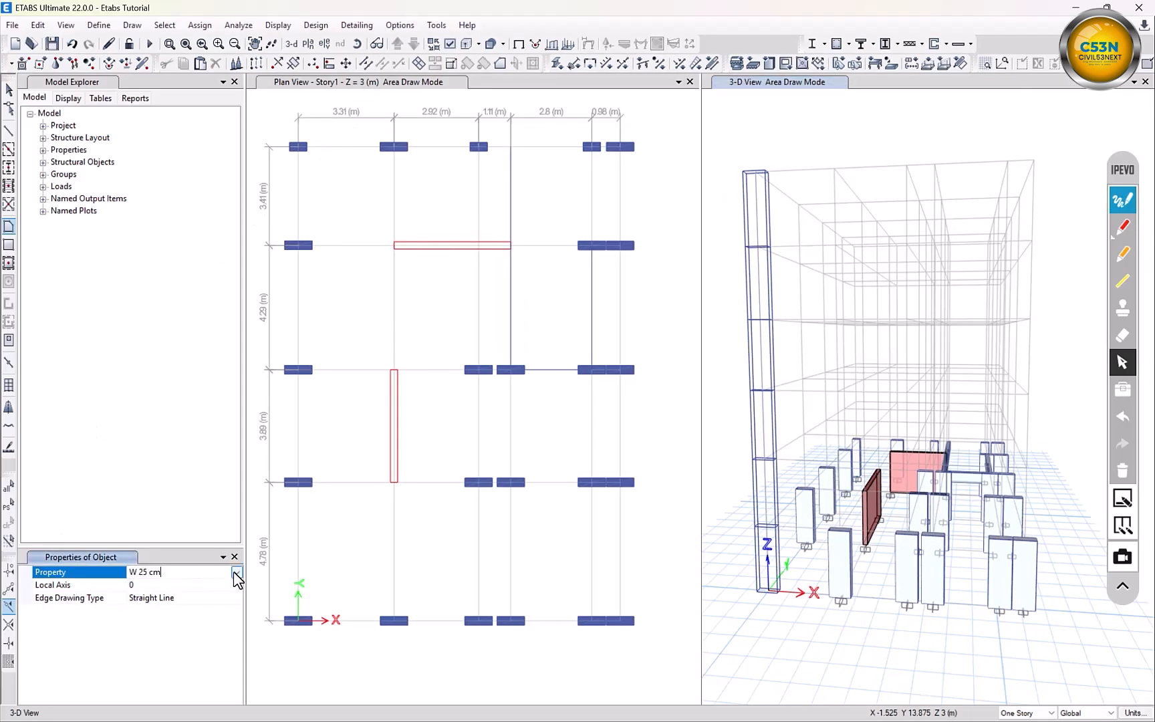
{"action": "left_click", "coordinate": [237, 573]}
{"action": "left_click", "coordinate": [147, 605]}
{"action": "scroll", "coordinate": [330, 310], "scroll_direction": "down", "scroll_amount": 2}
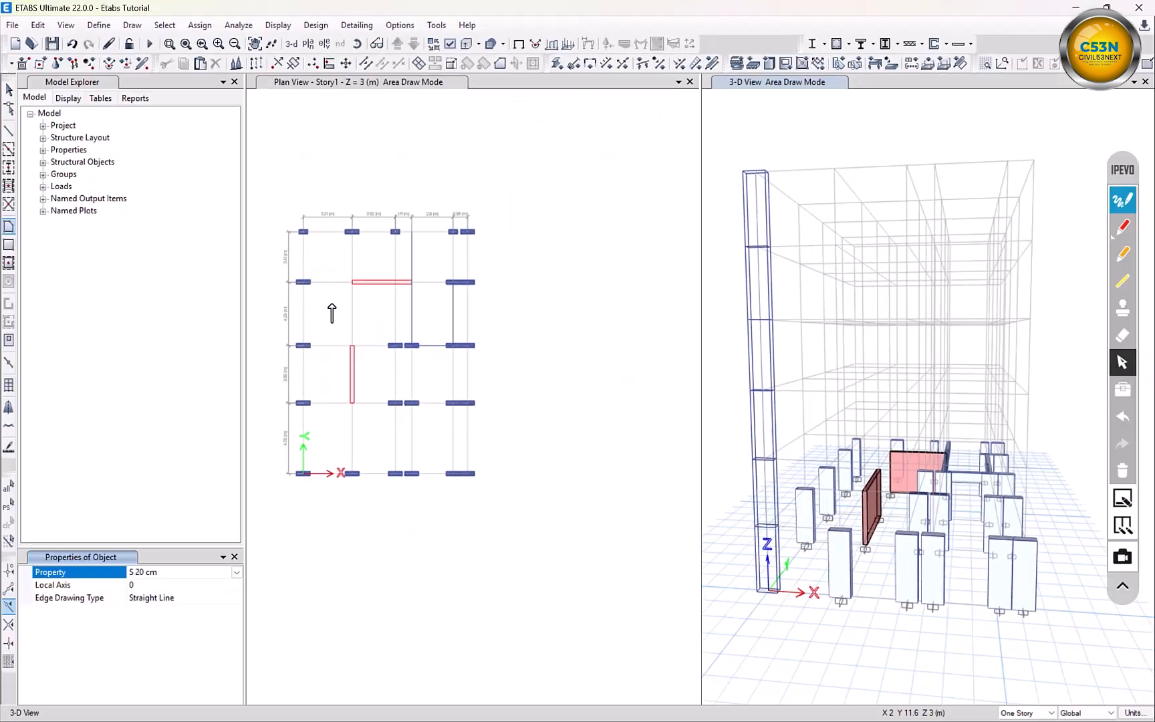
{"action": "scroll", "coordinate": [320, 245], "scroll_direction": "down", "scroll_amount": 2}
{"action": "scroll", "coordinate": [311, 238], "scroll_direction": "up", "scroll_amount": 6}
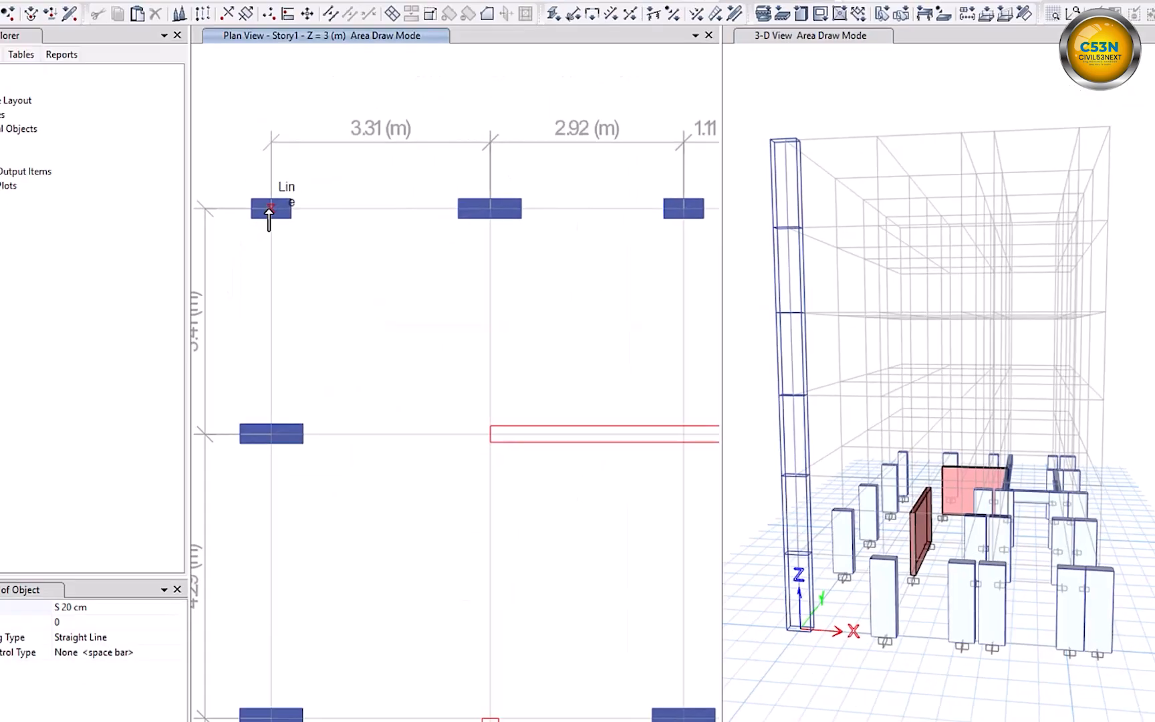
{"action": "left_click", "coordinate": [312, 232]}
{"action": "scroll", "coordinate": [405, 347], "scroll_direction": "down", "scroll_amount": 3}
{"action": "scroll", "coordinate": [601, 280], "scroll_direction": "up", "scroll_amount": 3}
{"action": "left_click", "coordinate": [604, 351]}
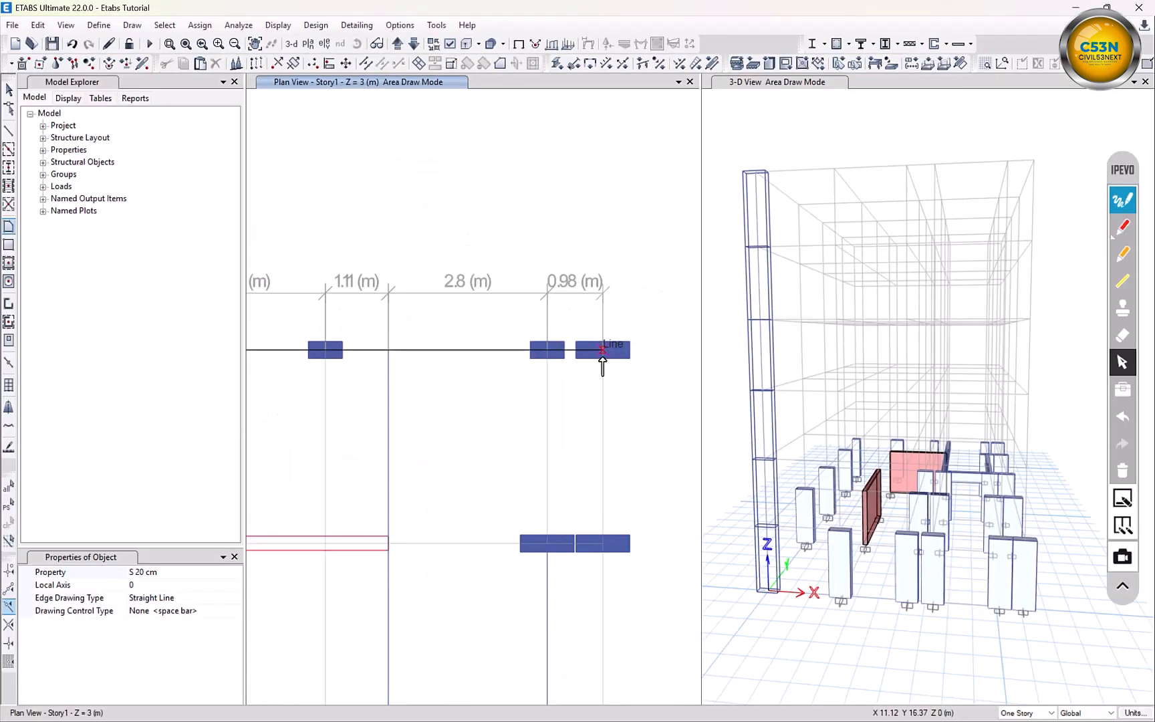
{"action": "scroll", "coordinate": [604, 361], "scroll_direction": "down", "scroll_amount": 3}
{"action": "scroll", "coordinate": [568, 535], "scroll_direction": "up", "scroll_amount": 3}
{"action": "left_click", "coordinate": [523, 491]}
{"action": "middle_click_drag", "start_coordinate": [441, 524], "coordinate": [642, 508]}
{"action": "scroll", "coordinate": [347, 482], "scroll_direction": "up", "scroll_amount": 3}
{"action": "left_click", "coordinate": [363, 453]}
{"action": "scroll", "coordinate": [366, 461], "scroll_direction": "down", "scroll_amount": 3}
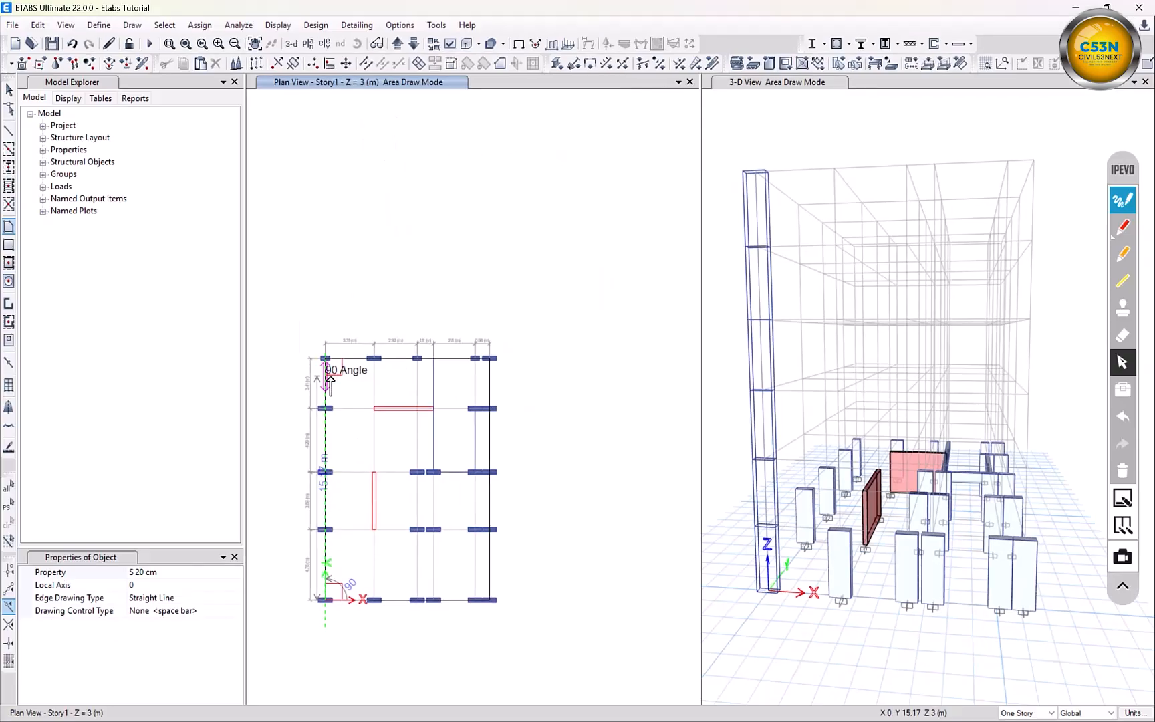
{"action": "scroll", "coordinate": [322, 371], "scroll_direction": "up", "scroll_amount": 3}
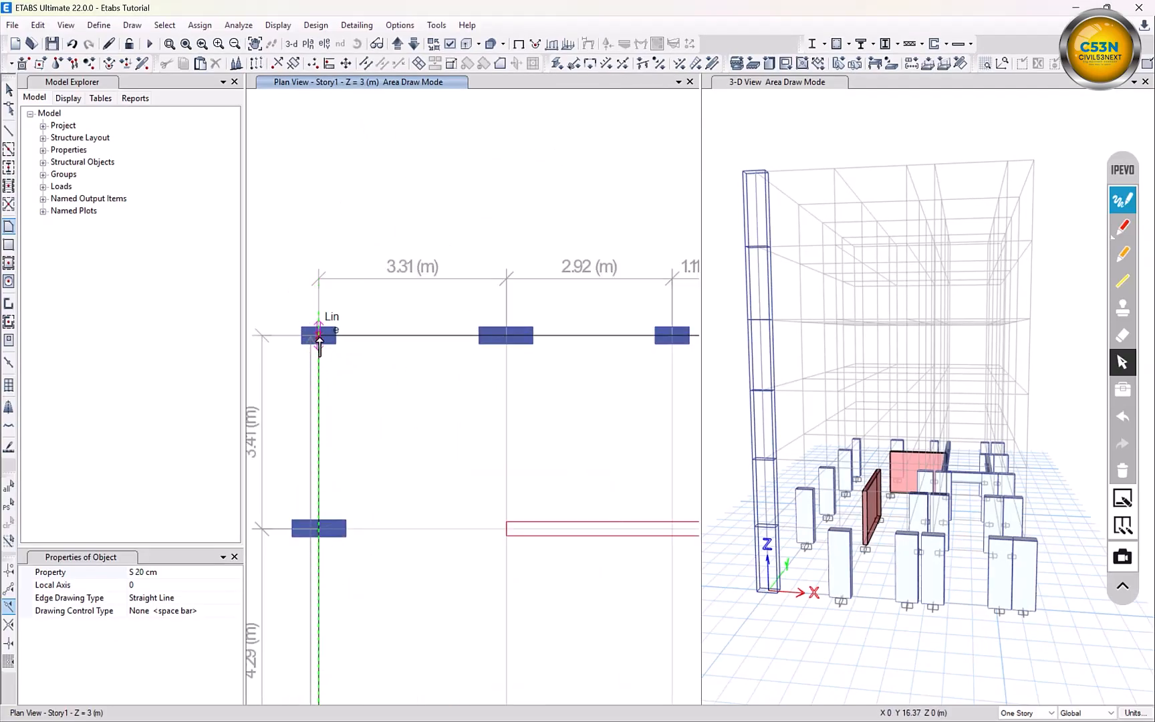
{"action": "left_click", "coordinate": [319, 335]}
{"action": "scroll", "coordinate": [430, 347], "scroll_direction": "down", "scroll_amount": 3}
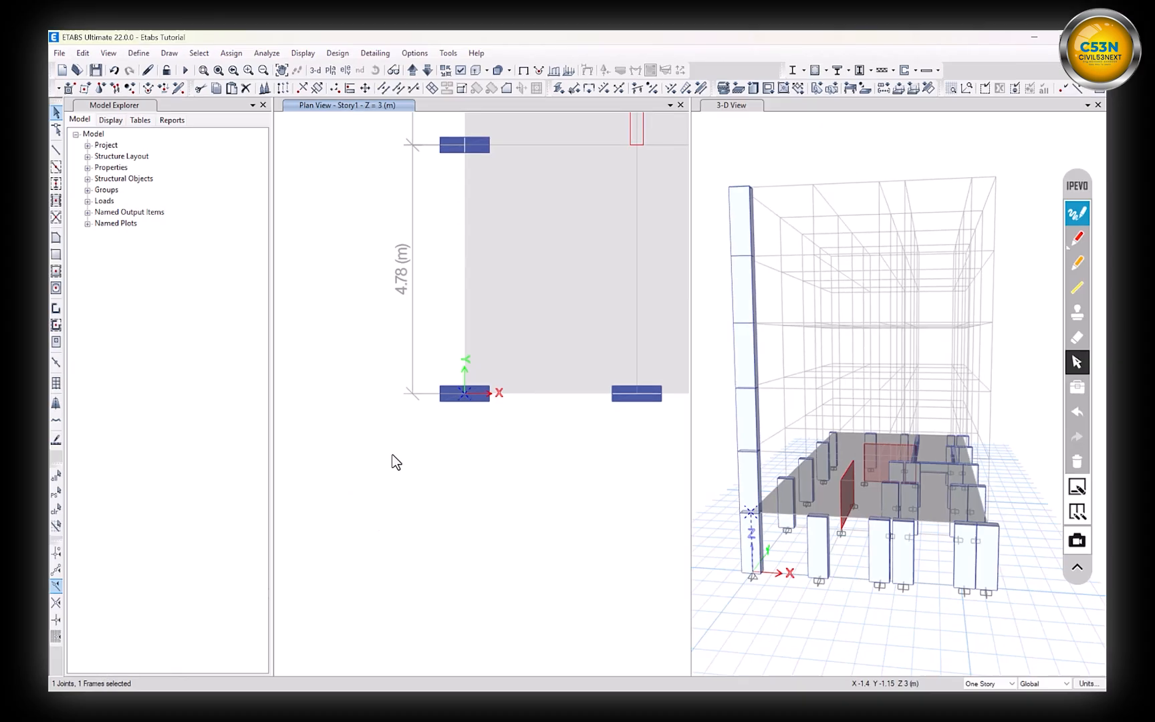
Select the S 20 cm floor in plan, examine its extent against the columns and beams, and clear the selection
{"action": "middle_click_drag", "start_coordinate": [396, 464], "coordinate": [280, 604]}
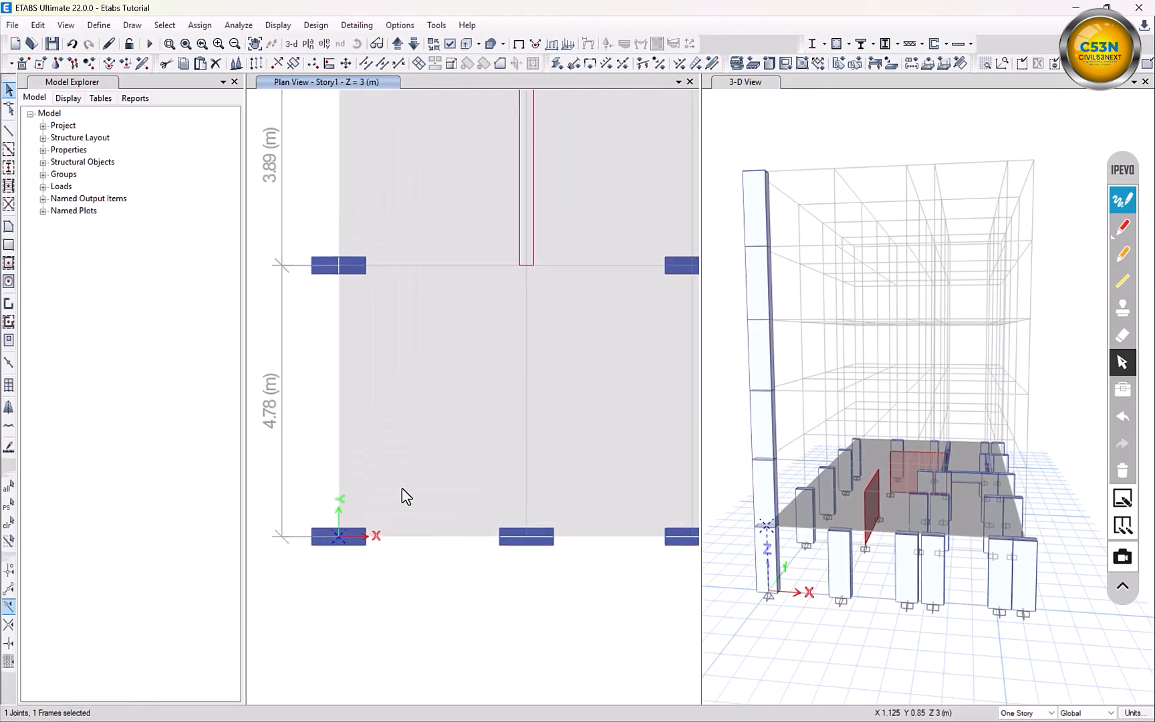
{"action": "key", "text": "Escape"}
{"action": "left_click", "coordinate": [438, 369]}
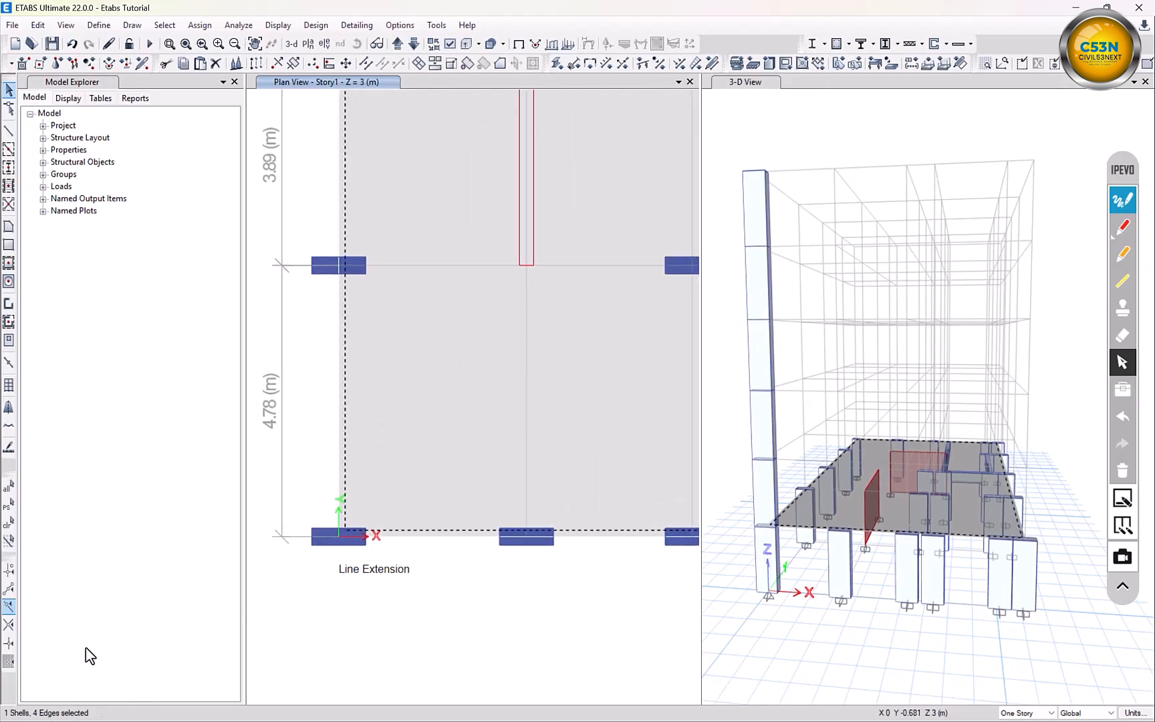
{"action": "key", "text": "F3"}
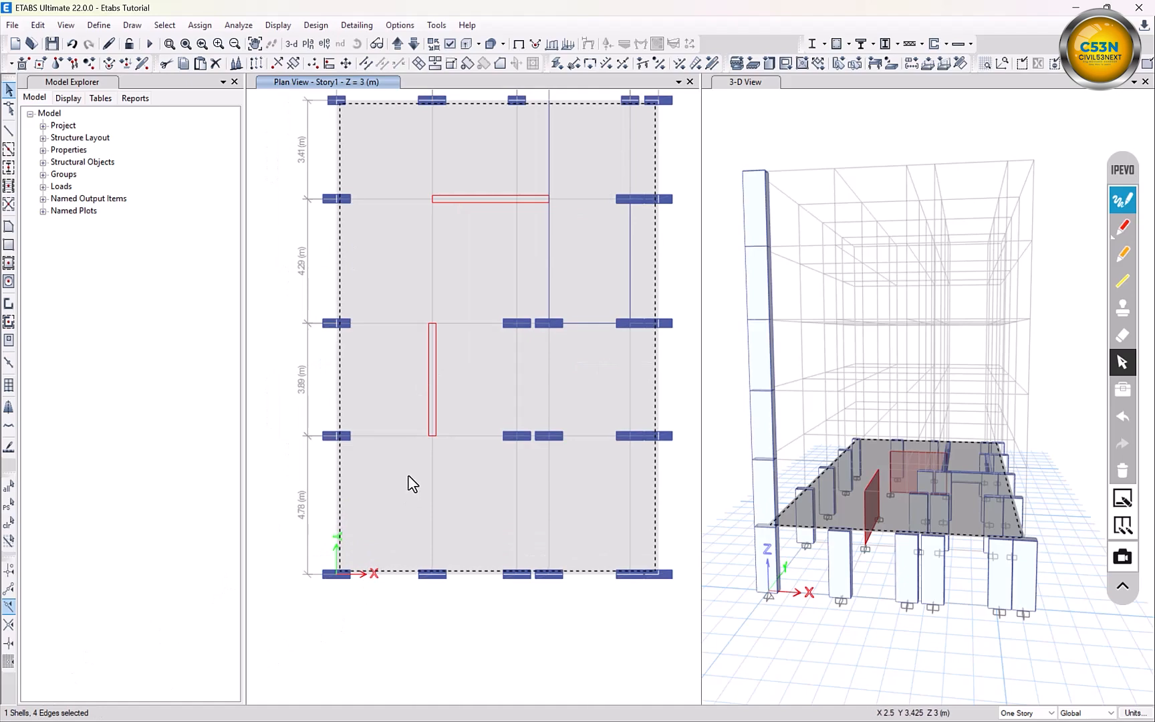
{"action": "left_click", "coordinate": [419, 368]}
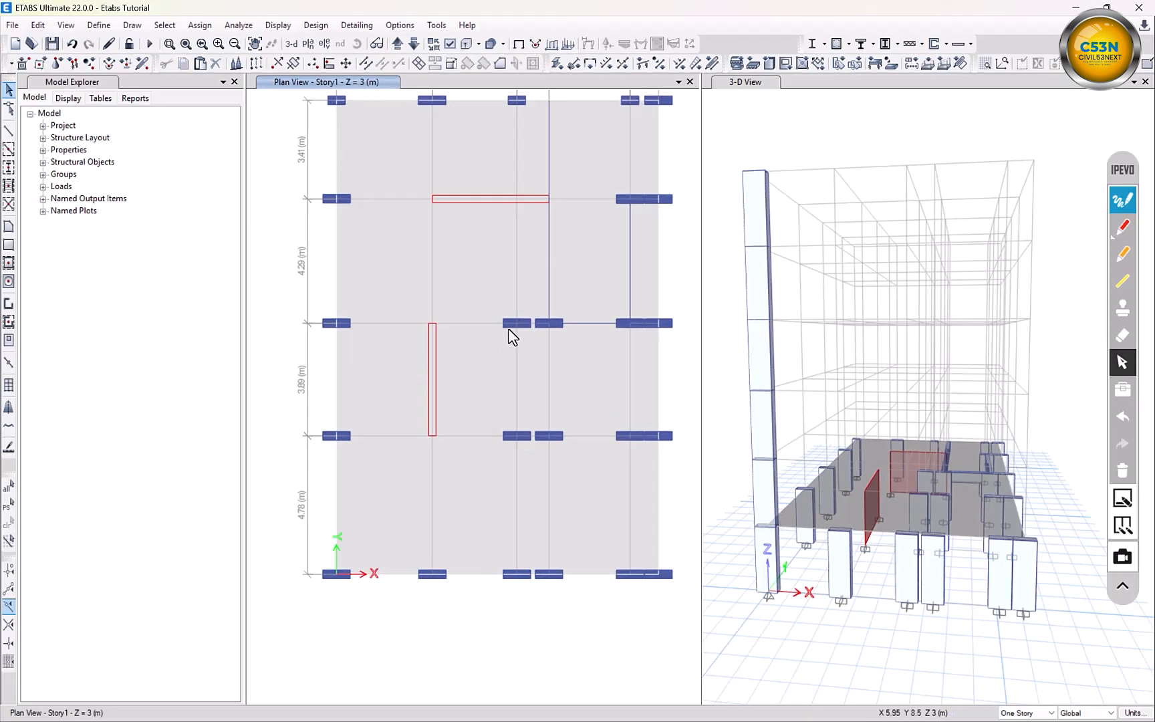
{"action": "left_click_drag", "start_coordinate": [538, 281], "coordinate": [585, 236]}
{"action": "left_click", "coordinate": [550, 236]}
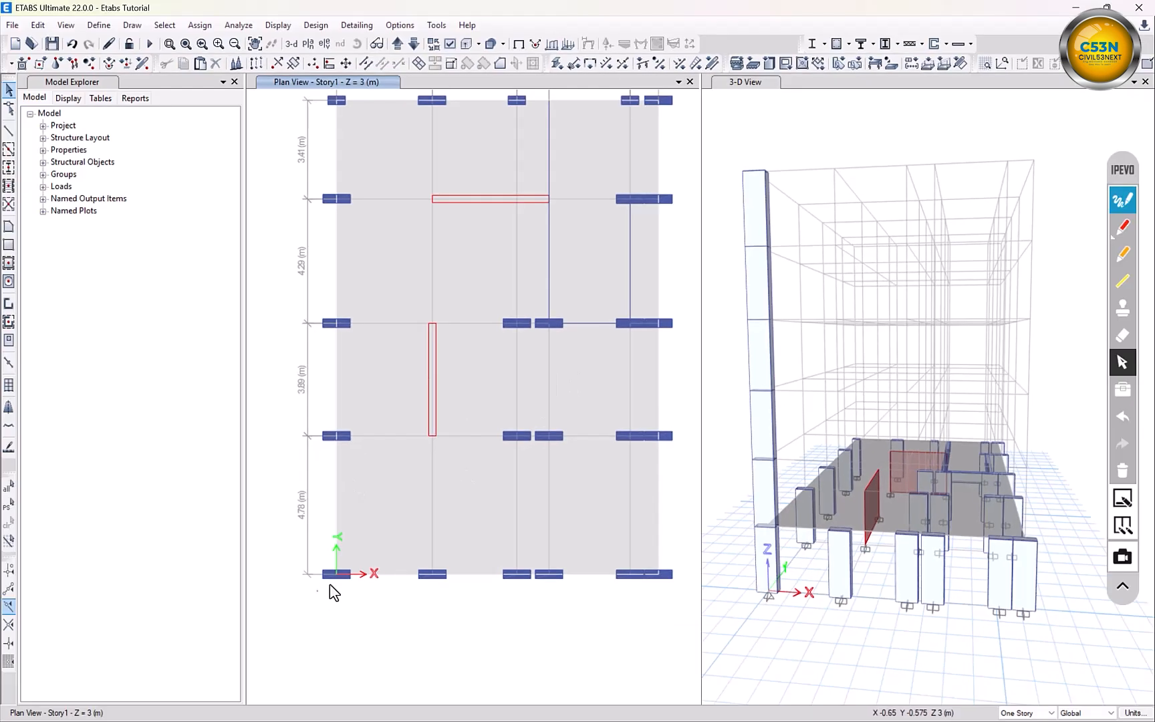
Delete the full-height column at the grid origin on every level with the scope set to All Stories
{"action": "left_click", "coordinate": [339, 571]}
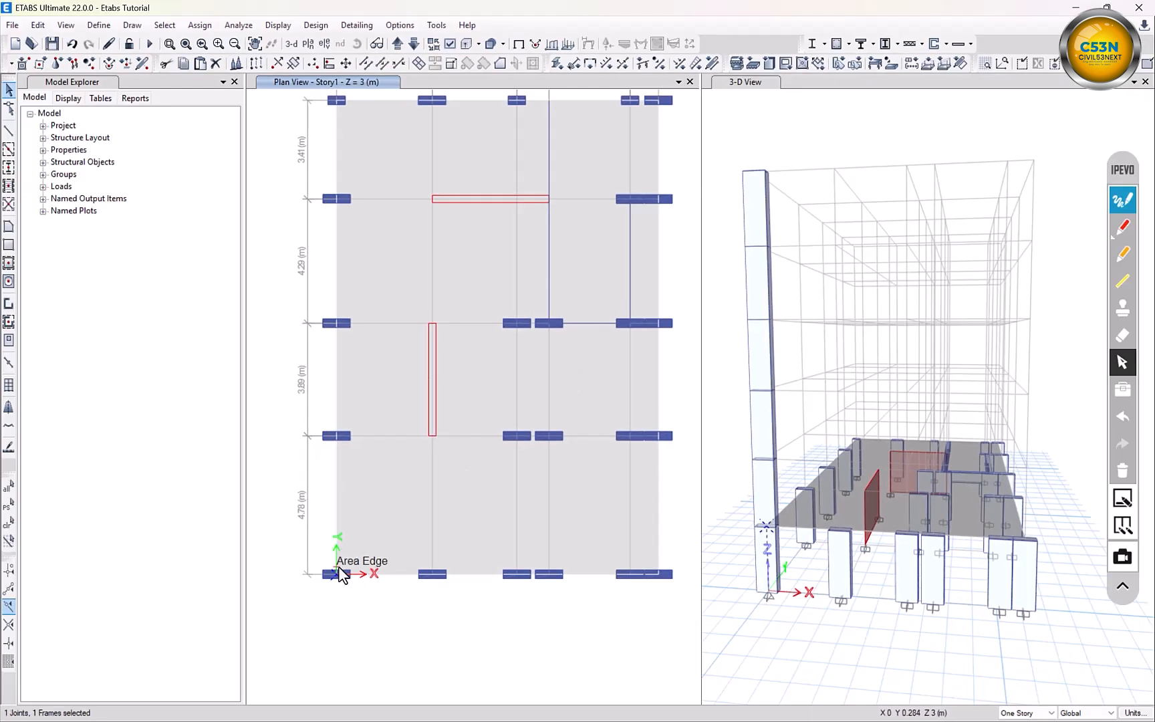
{"action": "key", "text": "Delete"}
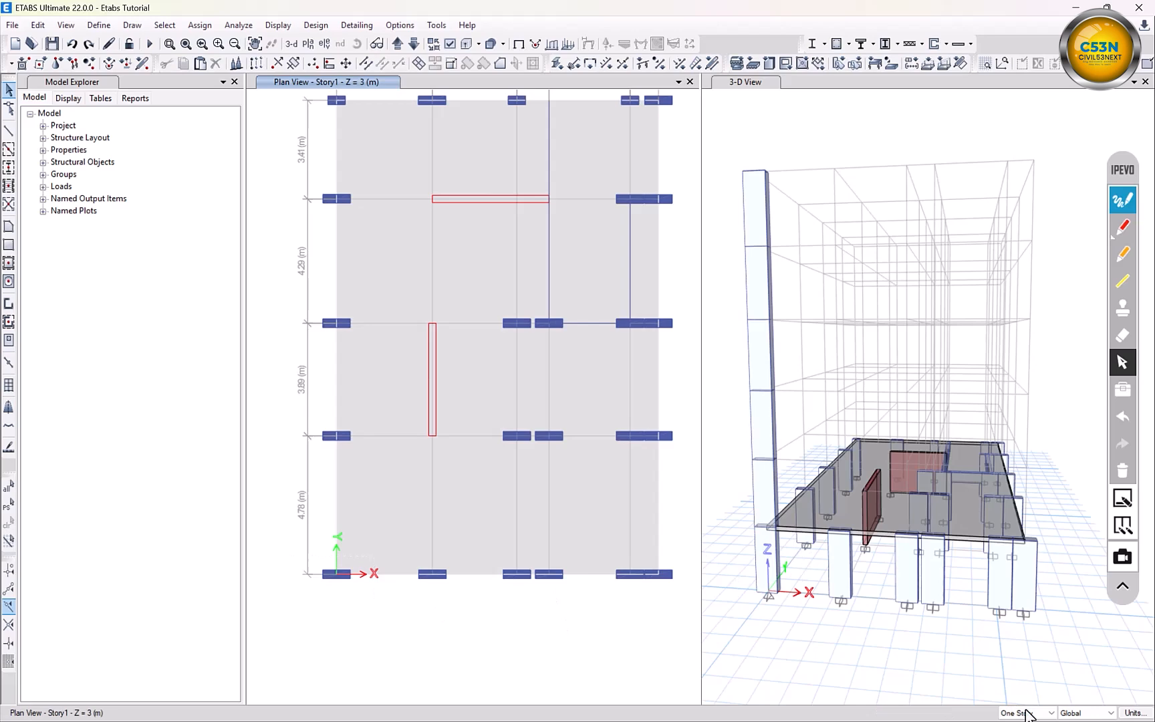
{"action": "left_click", "coordinate": [1029, 712]}
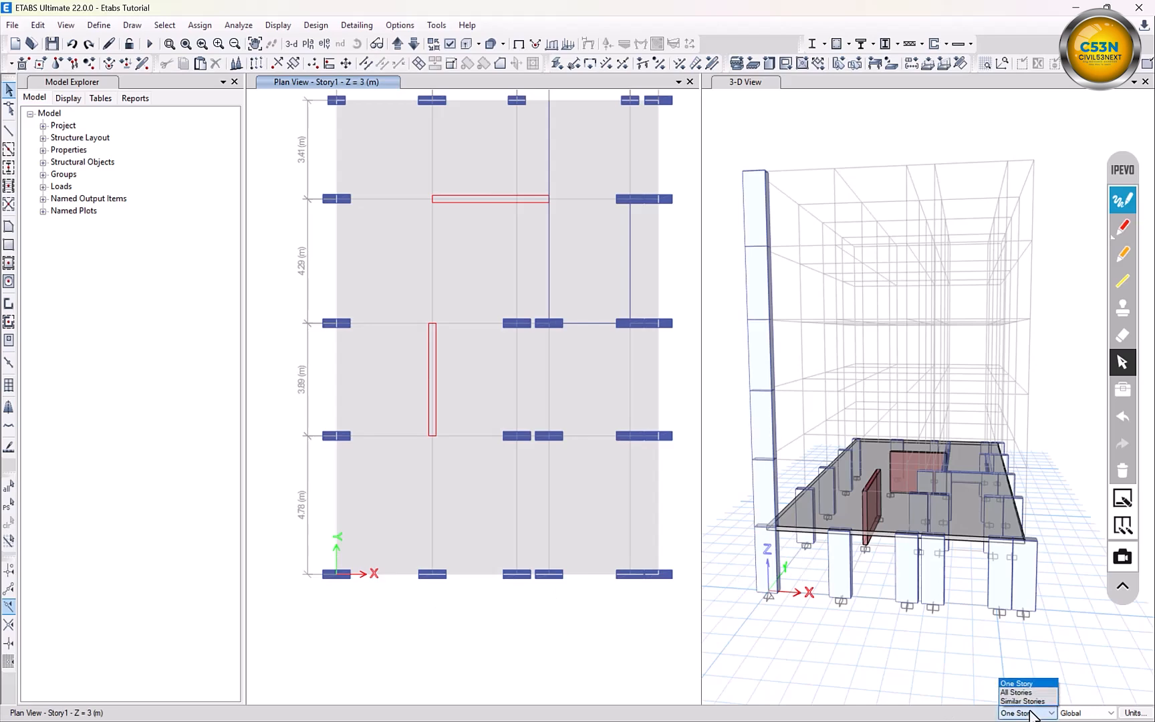
{"action": "left_click", "coordinate": [1021, 694]}
{"action": "left_click_drag", "start_coordinate": [296, 631], "coordinate": [379, 533]}
{"action": "left_click_drag", "start_coordinate": [333, 586], "coordinate": [332, 588]}
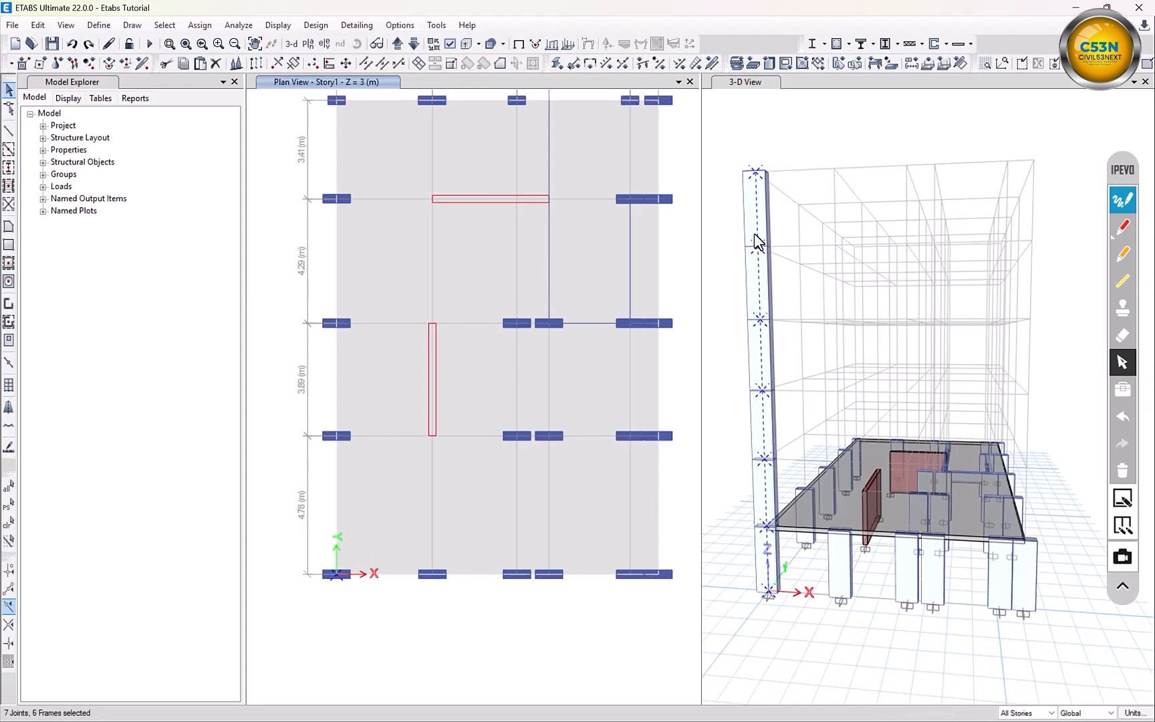
{"action": "key", "text": "Delete"}
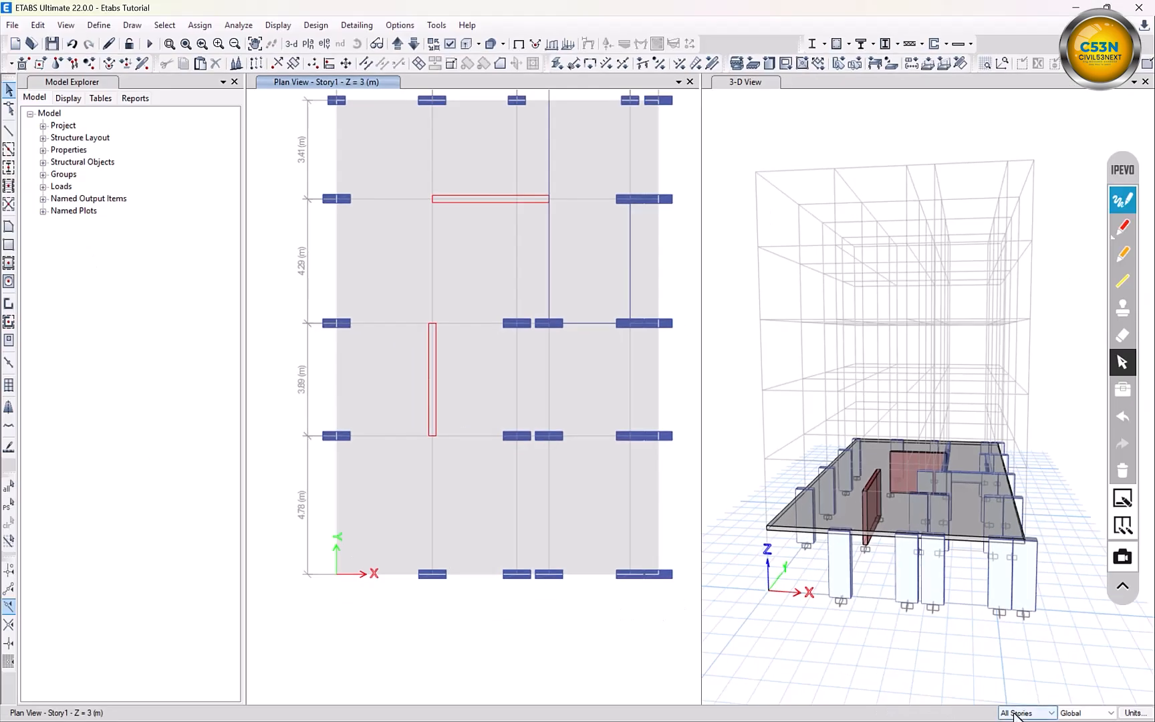
Set the drawing scope to One Story and place a C 30 x 95 column at the grid origin on Story1
{"action": "left_click", "coordinate": [1023, 713]}
{"action": "left_click", "coordinate": [1013, 693]}
{"action": "left_click", "coordinate": [9, 167]}
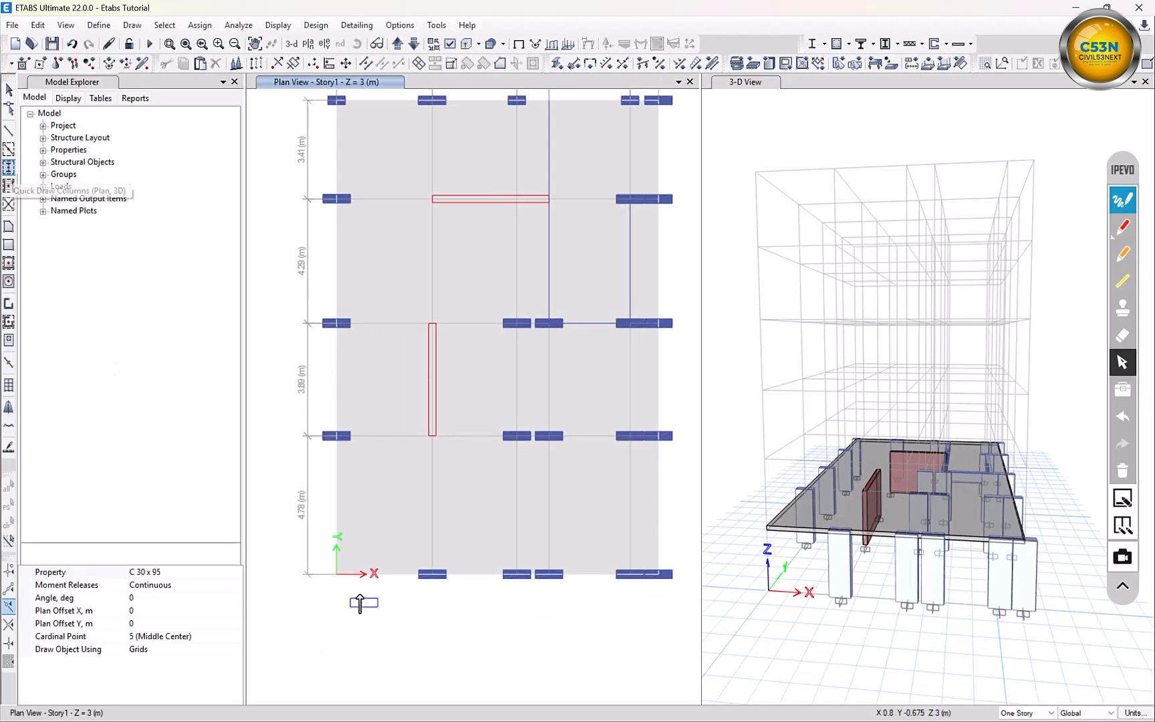
{"action": "key", "text": "Escape"}
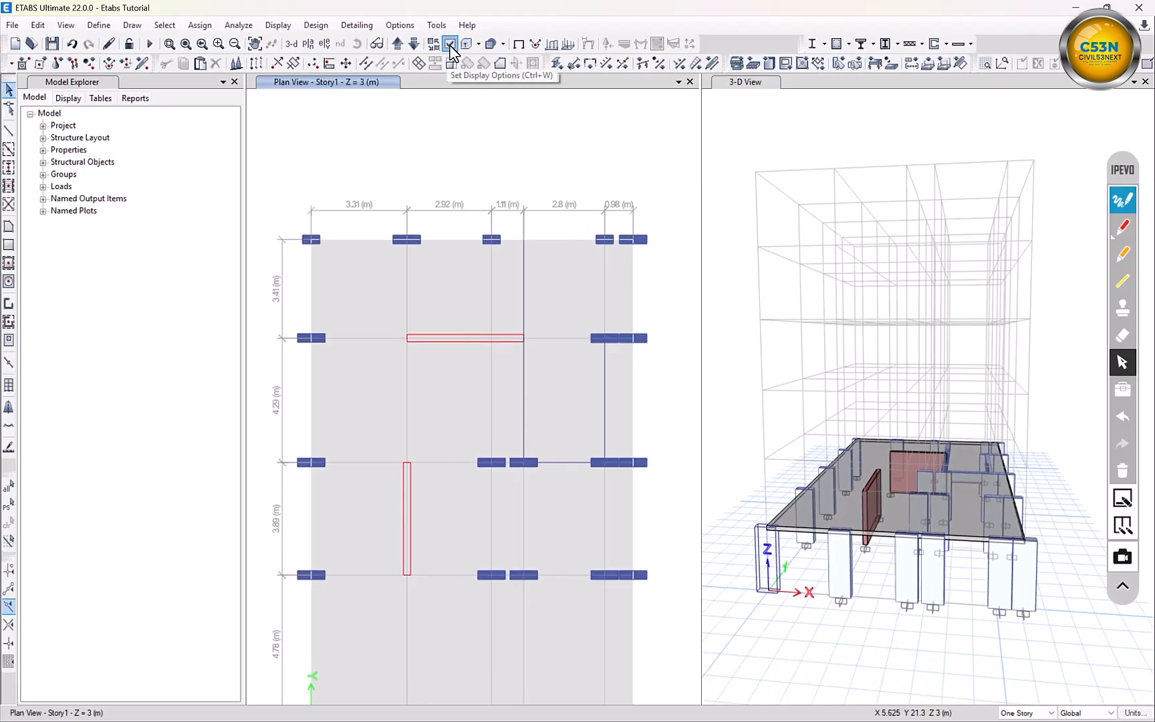
Display the frame labels in the Story1 plan and inspect the labelled columns and beams
{"action": "left_click", "coordinate": [450, 44]}
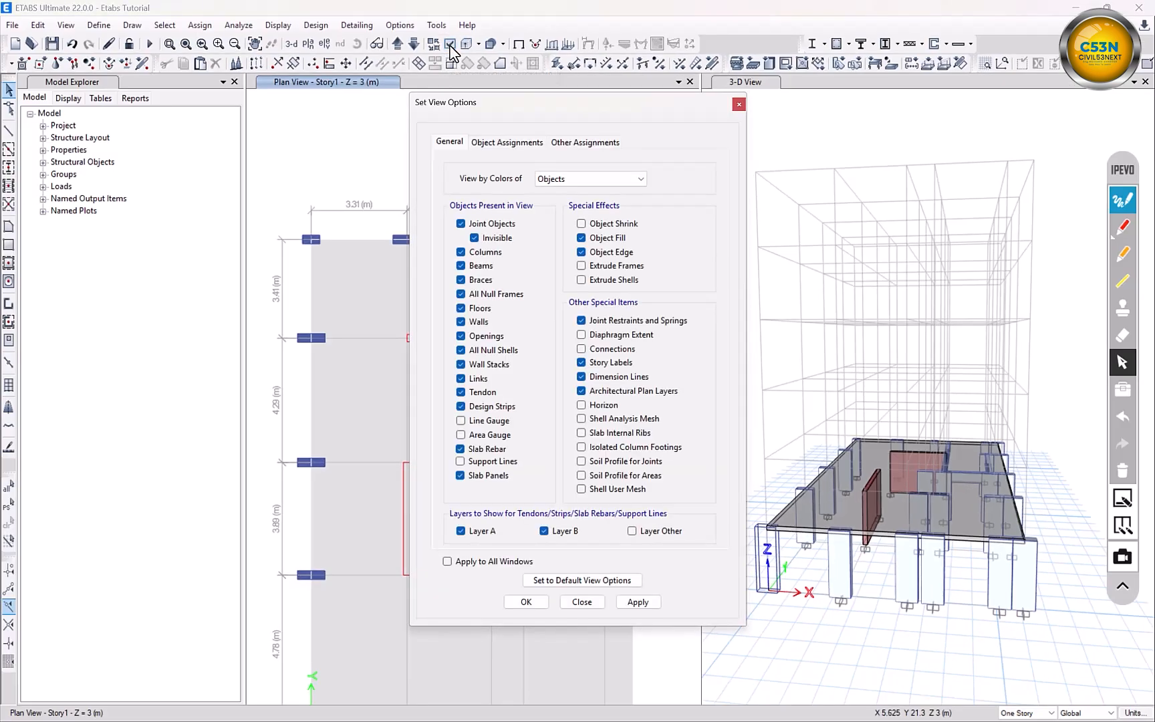
{"action": "left_click", "coordinate": [500, 143]}
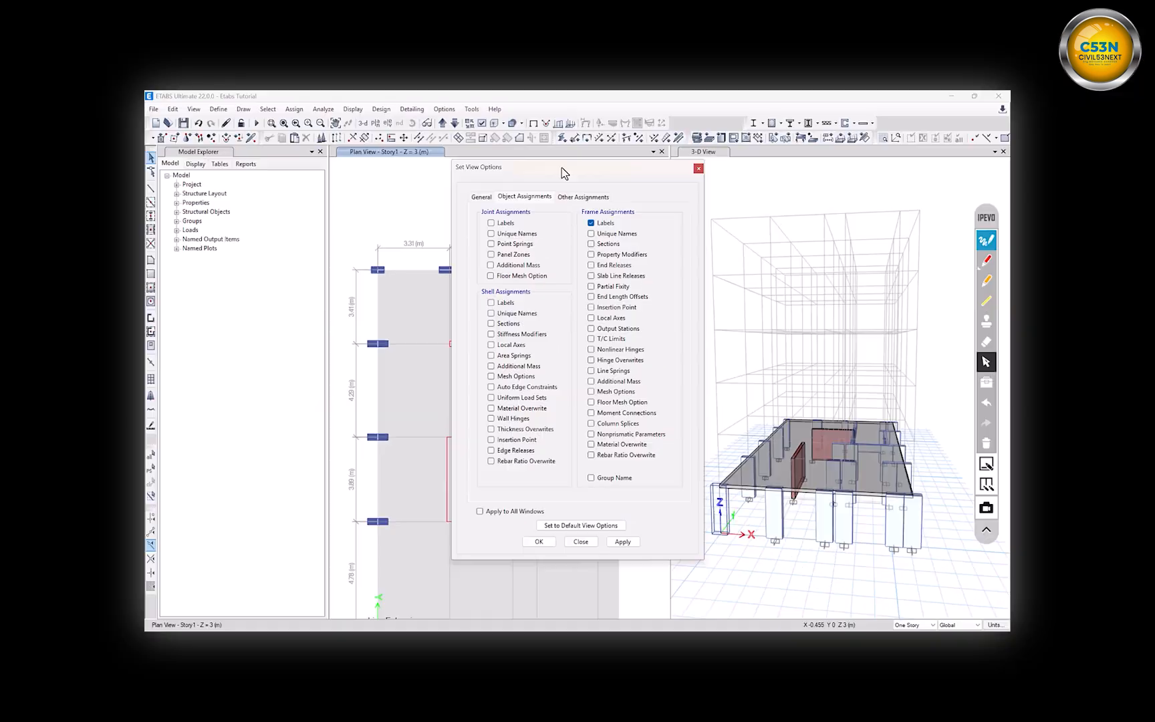
{"action": "left_click_drag", "start_coordinate": [557, 117], "coordinate": [858, 138]}
{"action": "left_click", "coordinate": [939, 623]}
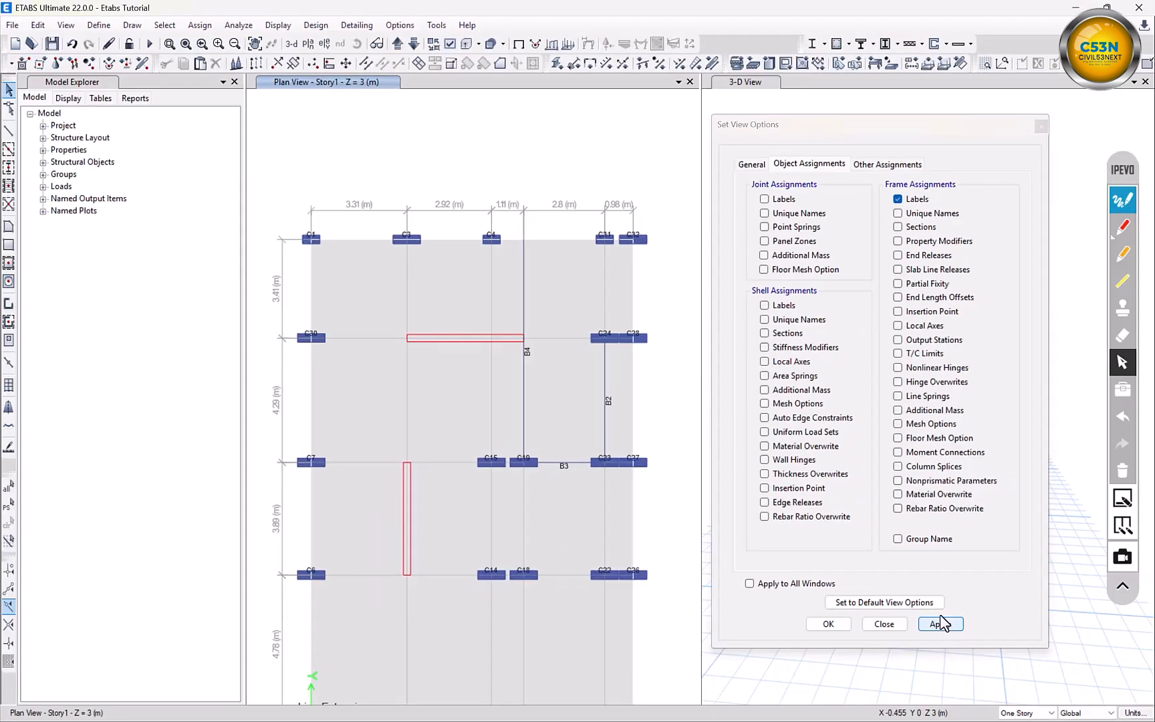
{"action": "scroll", "coordinate": [632, 234], "scroll_direction": "up", "scroll_amount": 5}
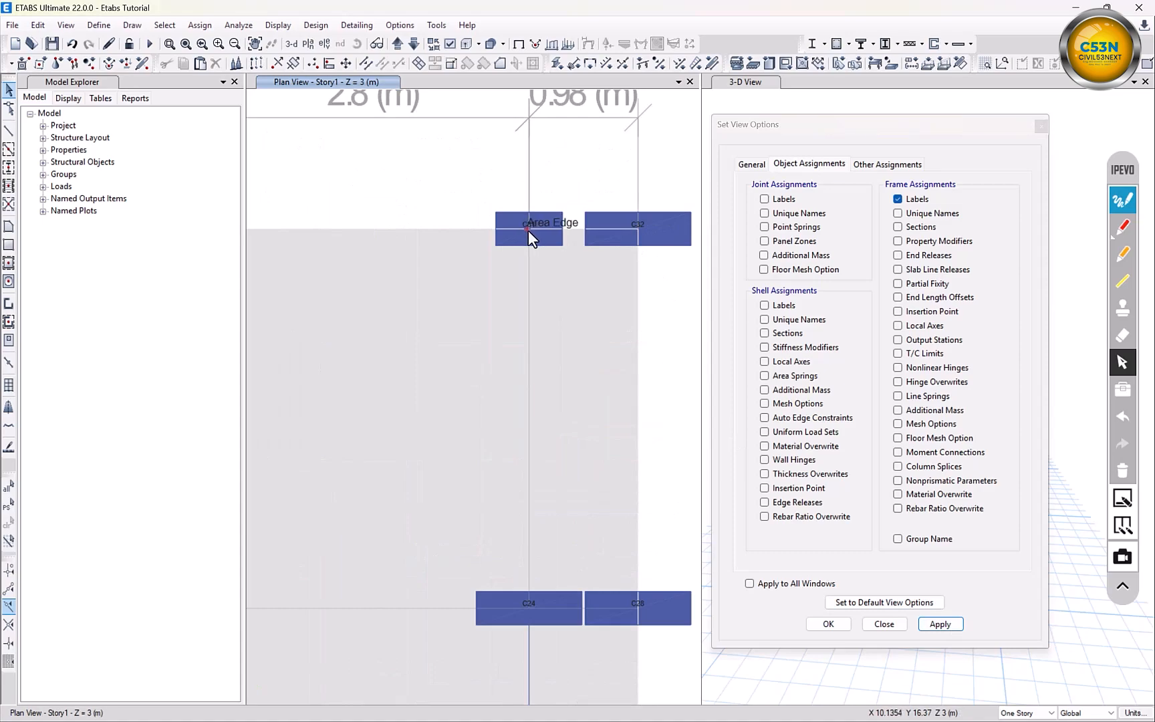
{"action": "scroll", "coordinate": [531, 224], "scroll_direction": "down", "scroll_amount": 4}
{"action": "scroll", "coordinate": [535, 559], "scroll_direction": "up", "scroll_amount": 2}
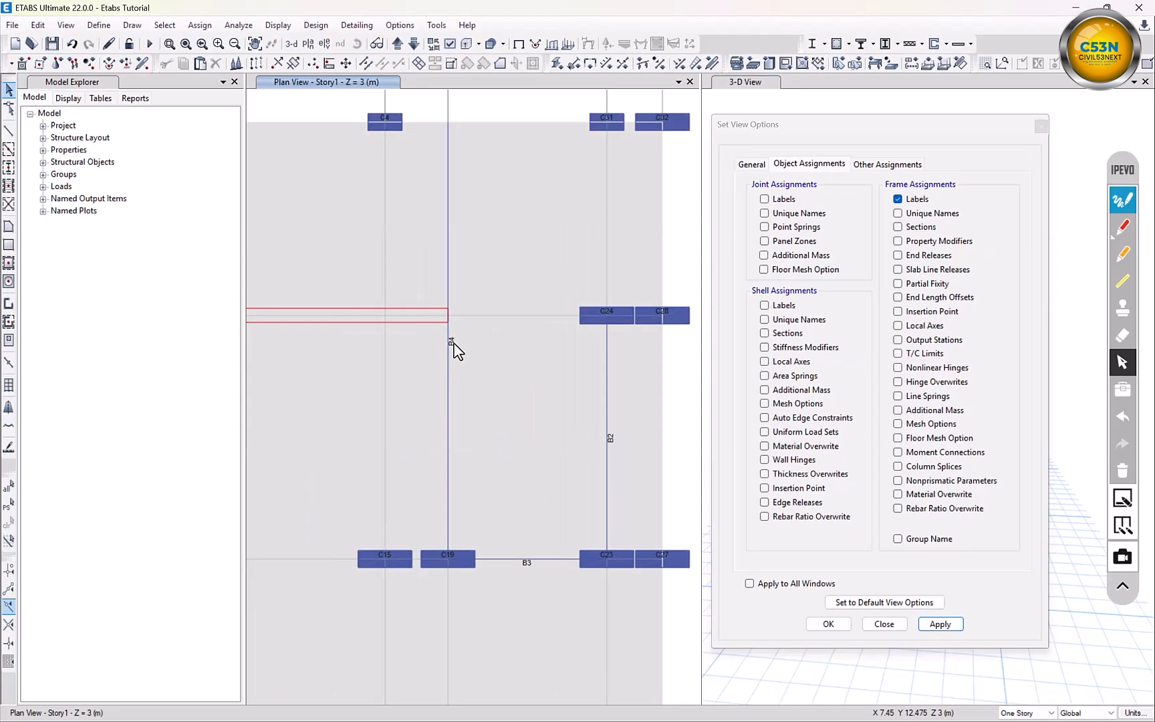
{"action": "scroll", "coordinate": [614, 449], "scroll_direction": "down", "scroll_amount": 2}
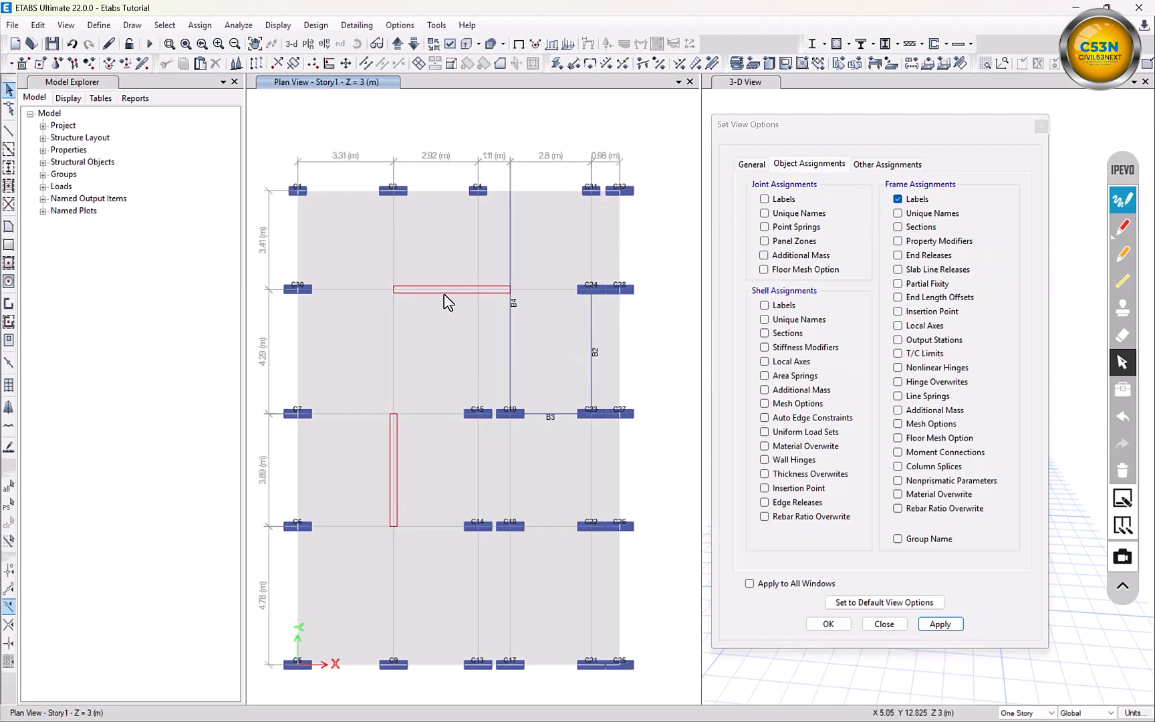
Display the shell labels for the walls and floor in the Story1 plan
{"action": "left_click", "coordinate": [795, 291]}
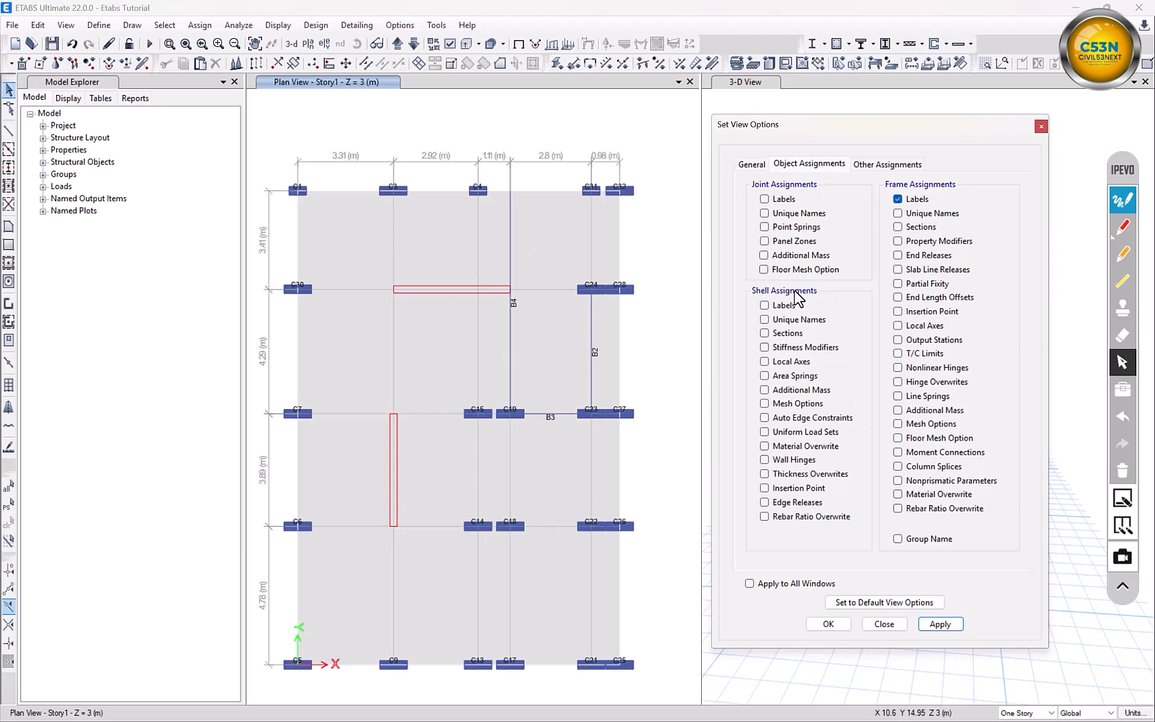
{"action": "left_click", "coordinate": [764, 306]}
{"action": "left_click", "coordinate": [940, 624]}
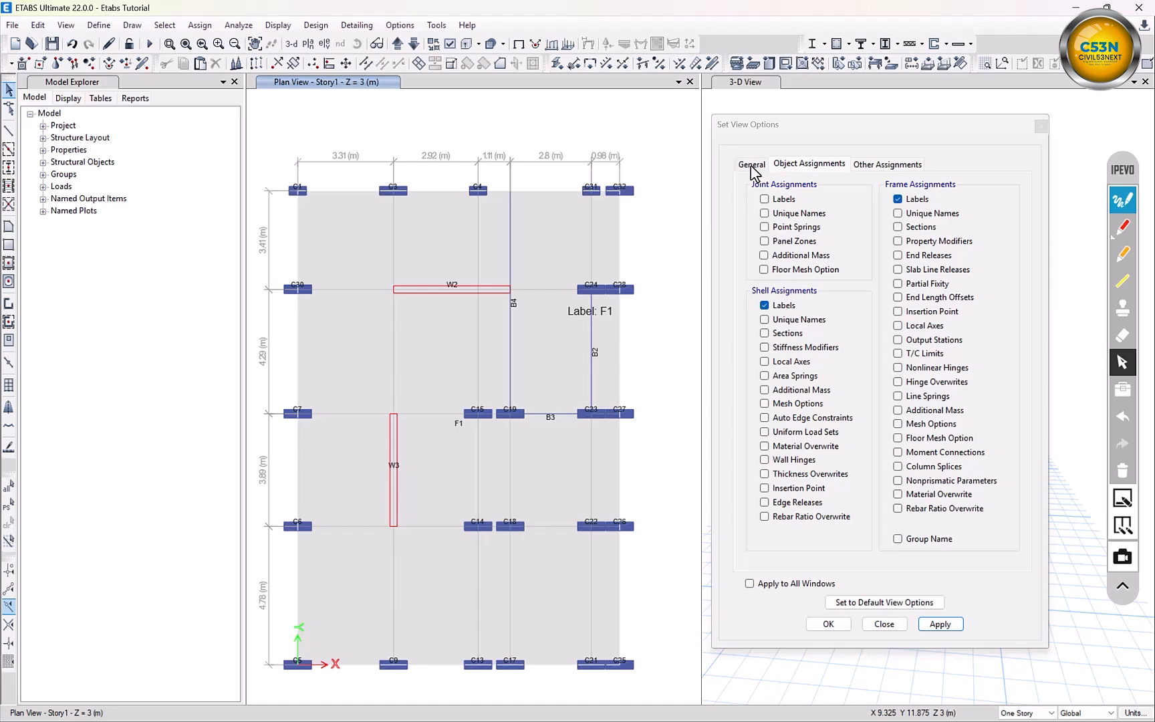
Color the plan's objects by Material Properties, and switch the coloring to Section Properties
{"action": "left_click", "coordinate": [753, 165]}
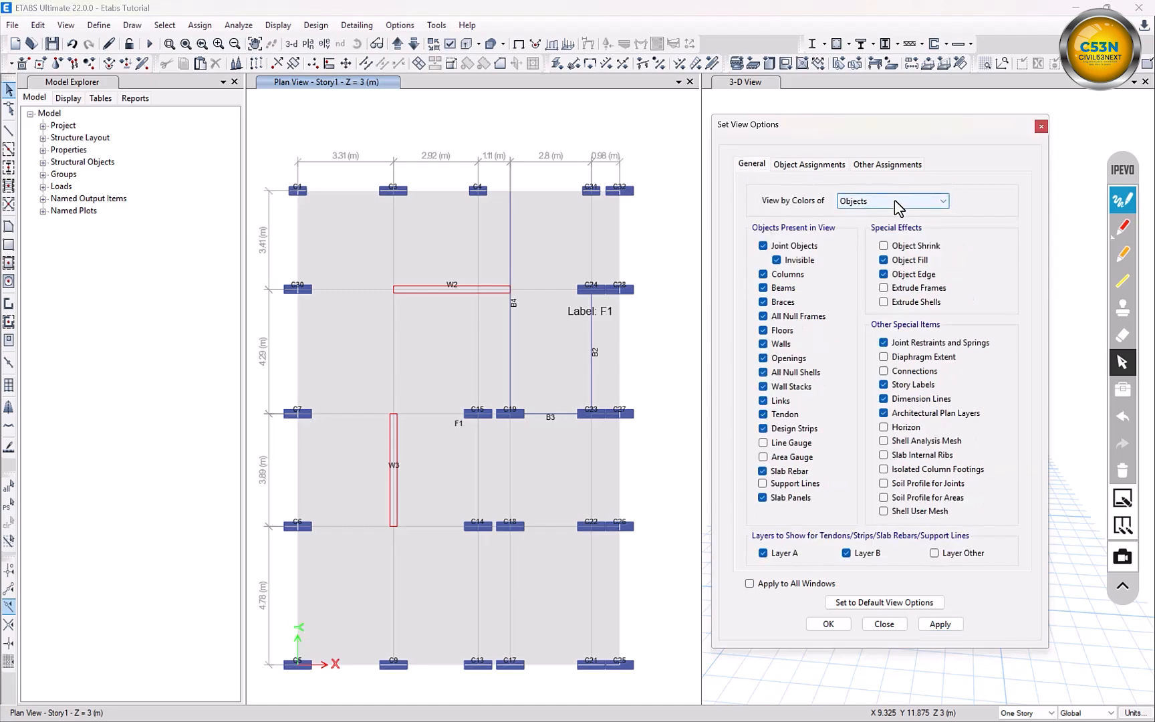
{"action": "left_click", "coordinate": [895, 199]}
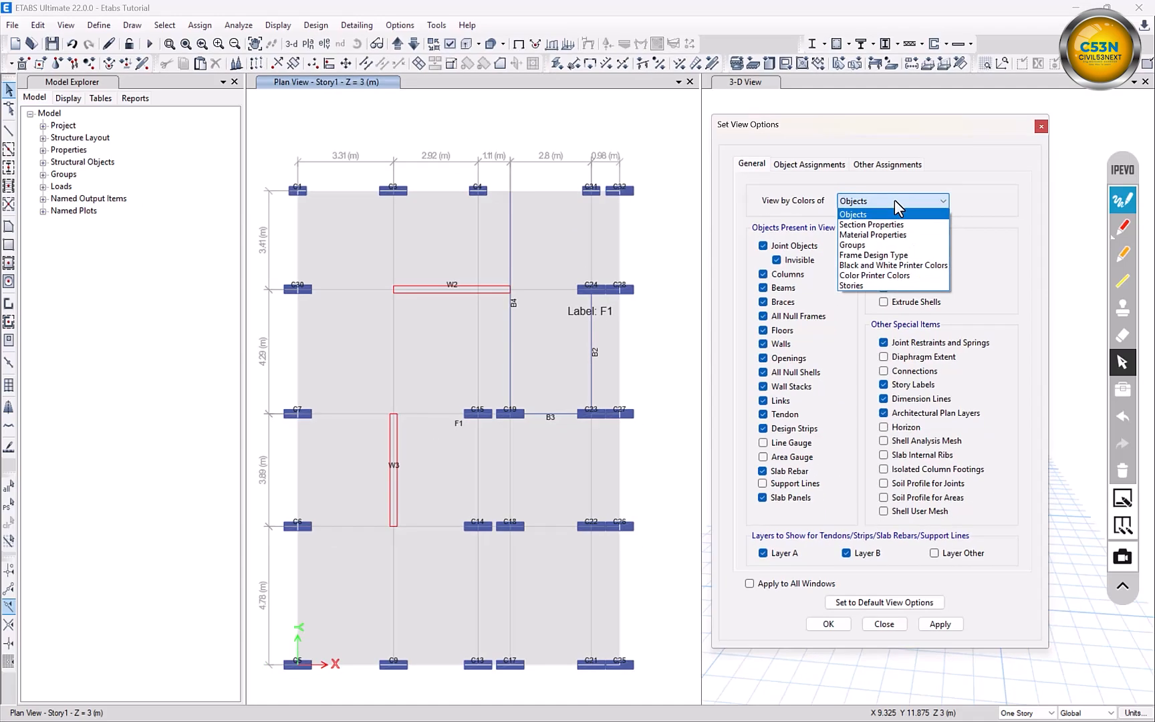
{"action": "left_click", "coordinate": [873, 235]}
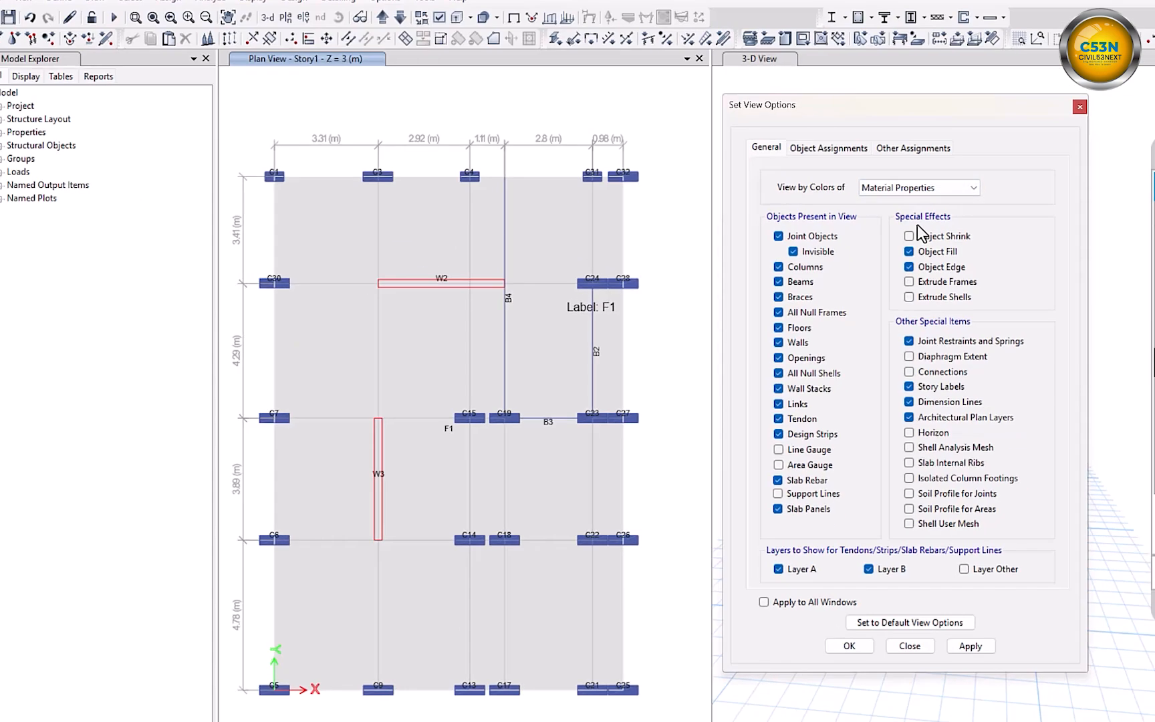
{"action": "left_click", "coordinate": [955, 625]}
{"action": "left_click", "coordinate": [895, 201]}
{"action": "left_click", "coordinate": [881, 226]}
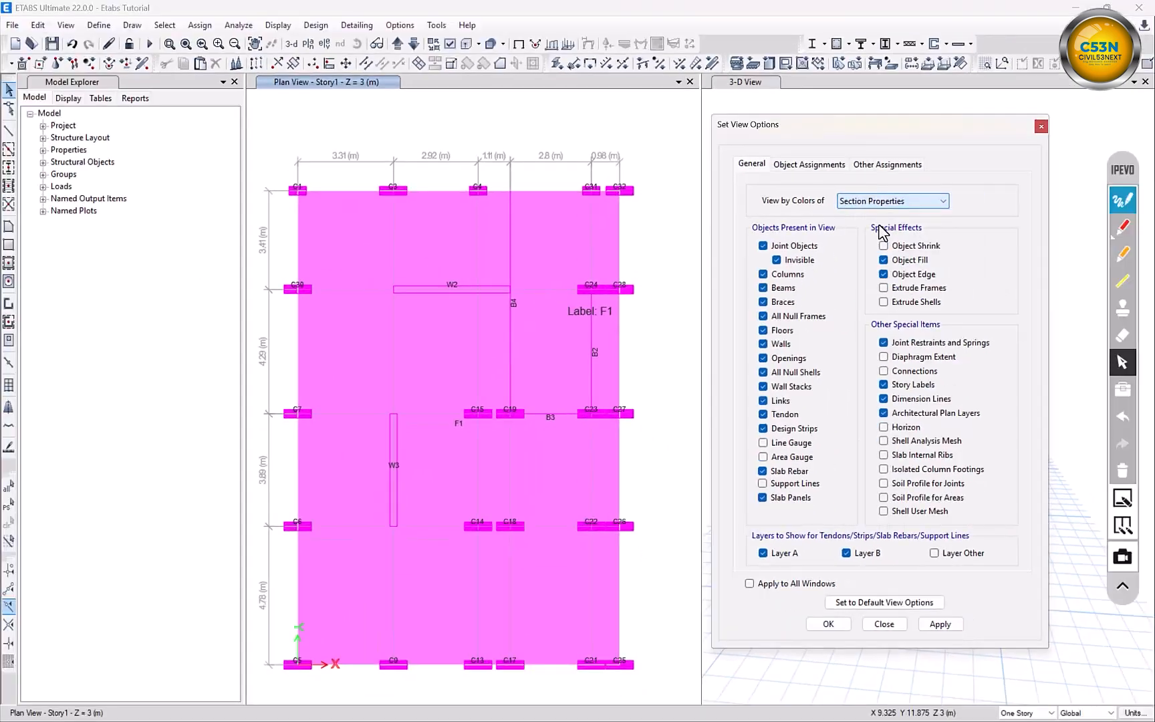
{"action": "left_click", "coordinate": [947, 623]}
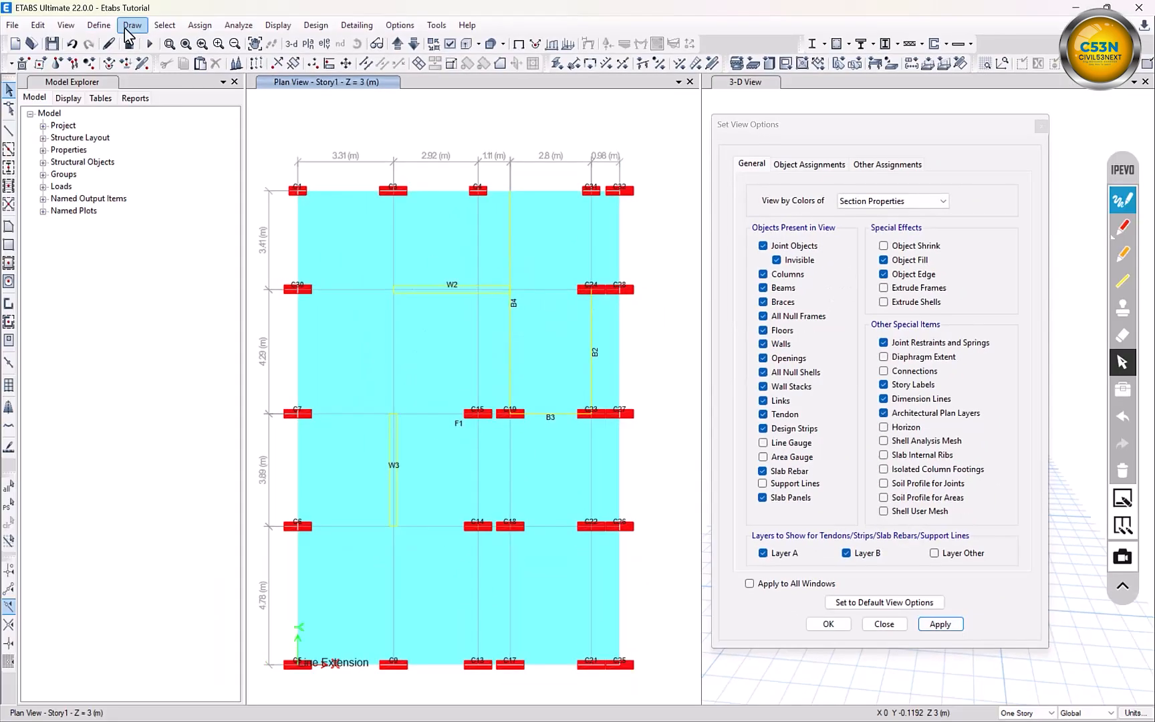
{"action": "left_click", "coordinate": [99, 24]}
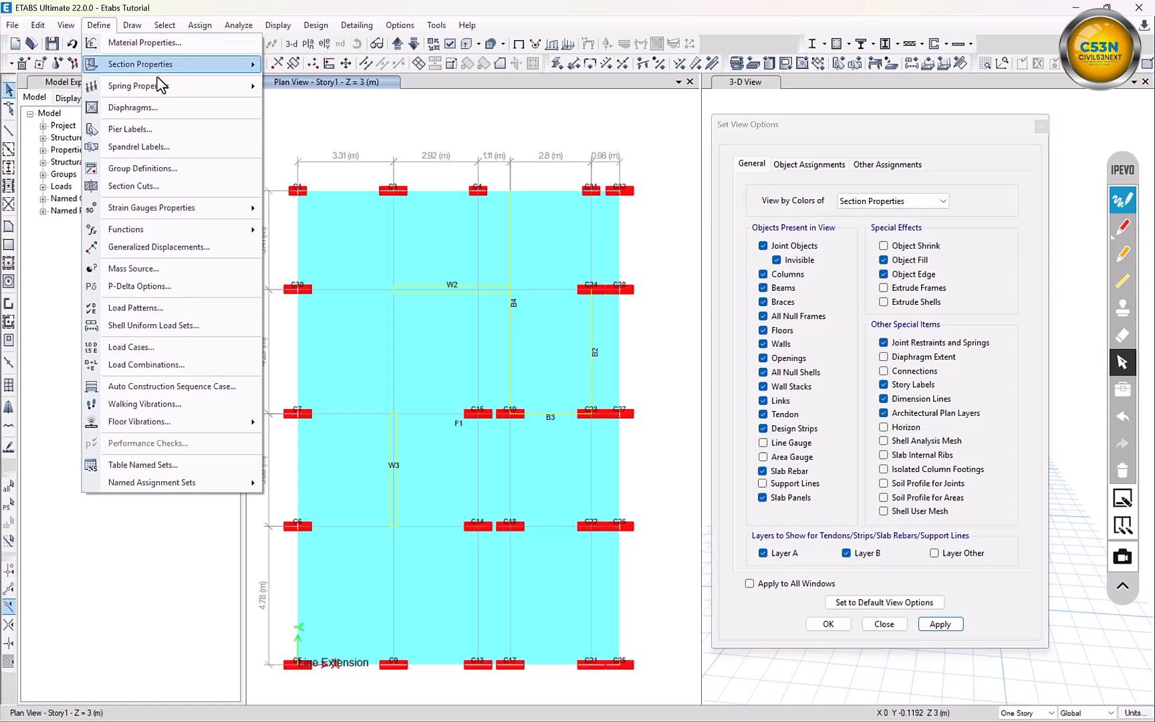
{"action": "left_click", "coordinate": [142, 43]}
{"action": "left_click", "coordinate": [735, 247]}
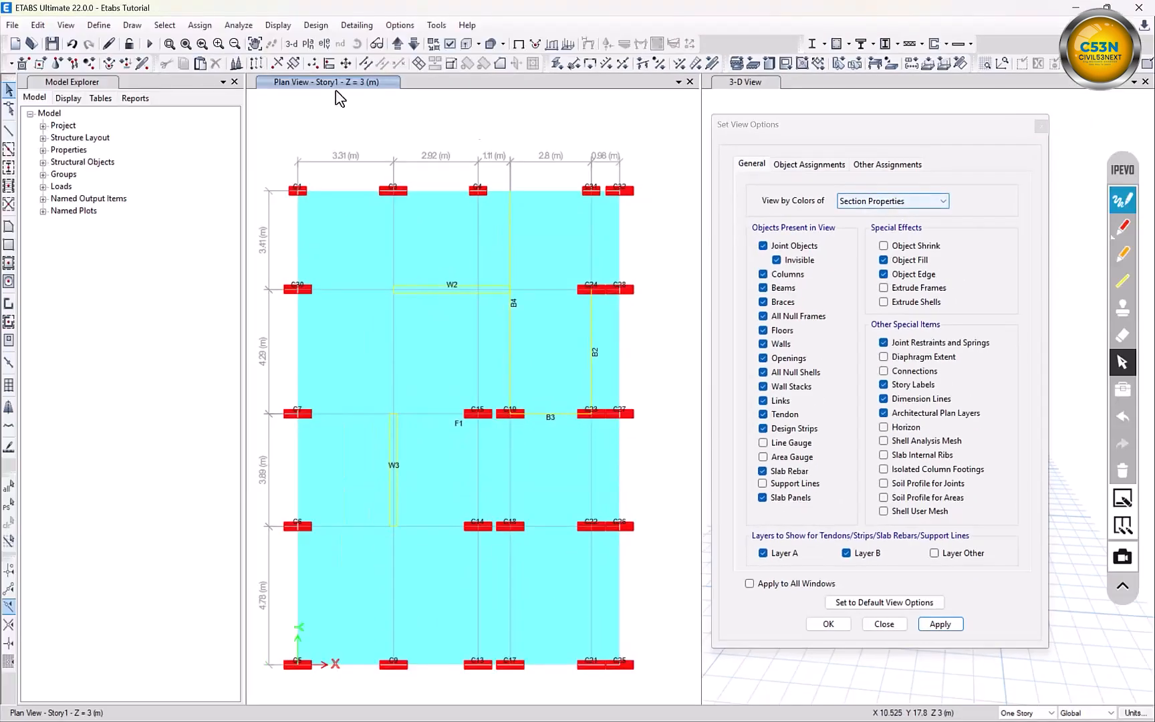
Inspect the display color in the C 30 x 60 column's frame section properties
{"action": "left_click", "coordinate": [99, 25]}
{"action": "mouse_move", "coordinate": [153, 59]}
{"action": "left_click", "coordinate": [374, 62]}
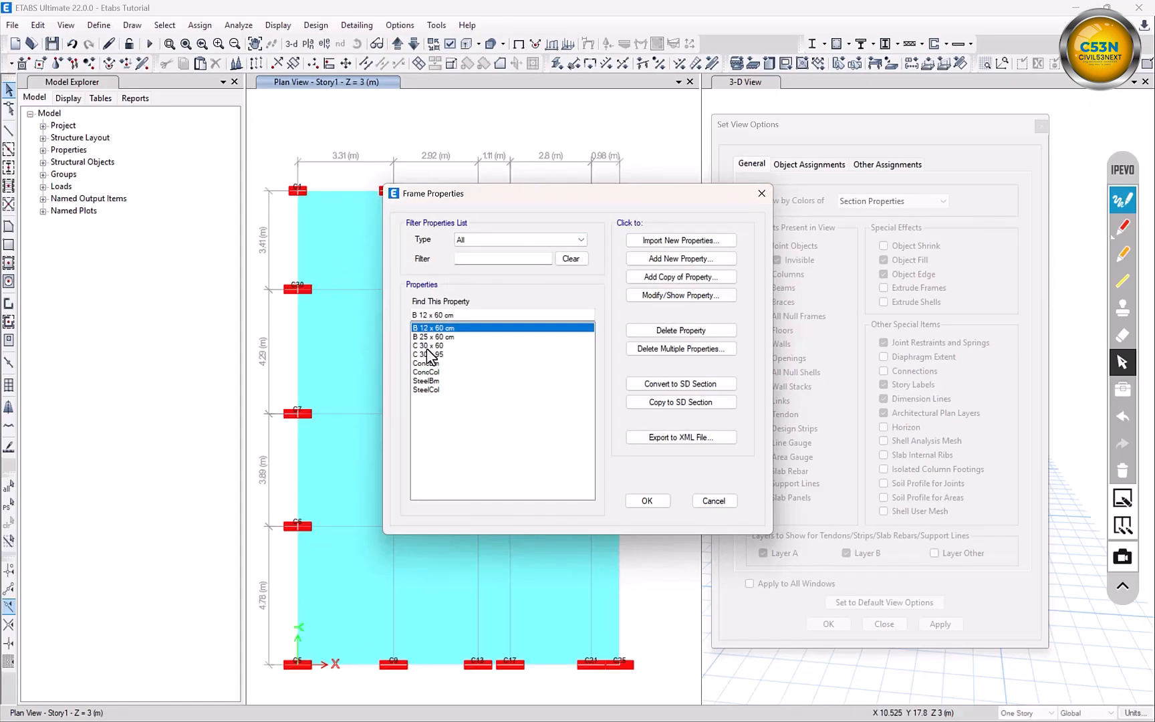
{"action": "left_click", "coordinate": [427, 346]}
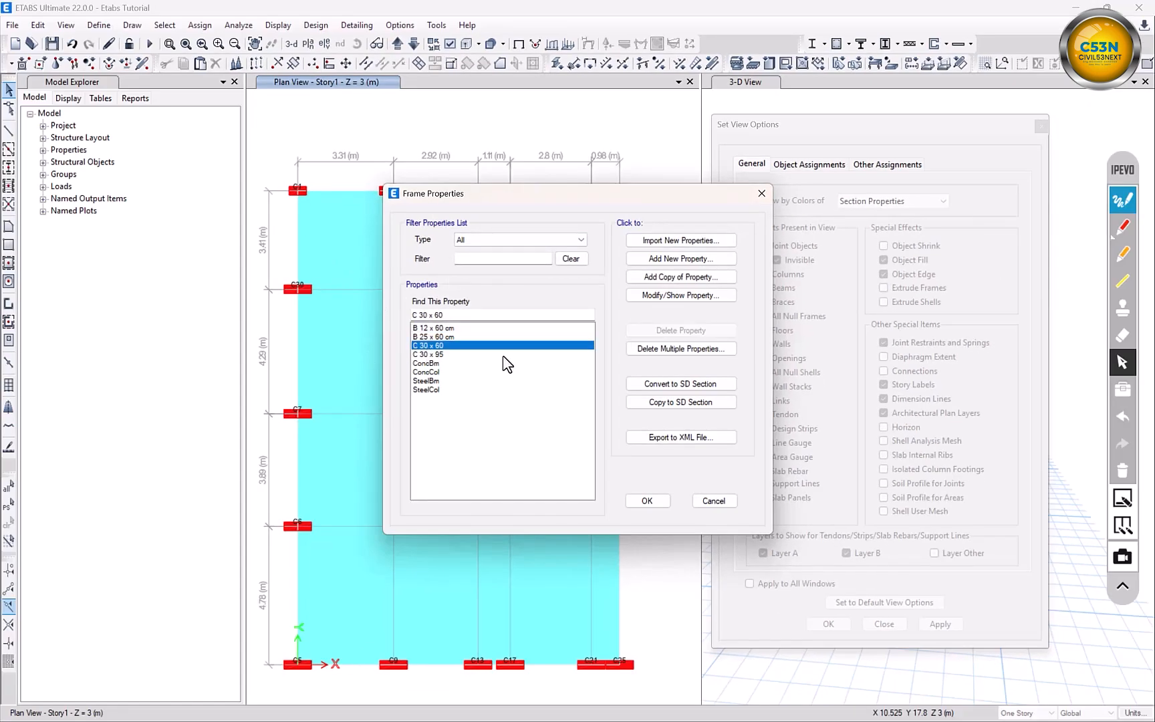
{"action": "left_click", "coordinate": [673, 295]}
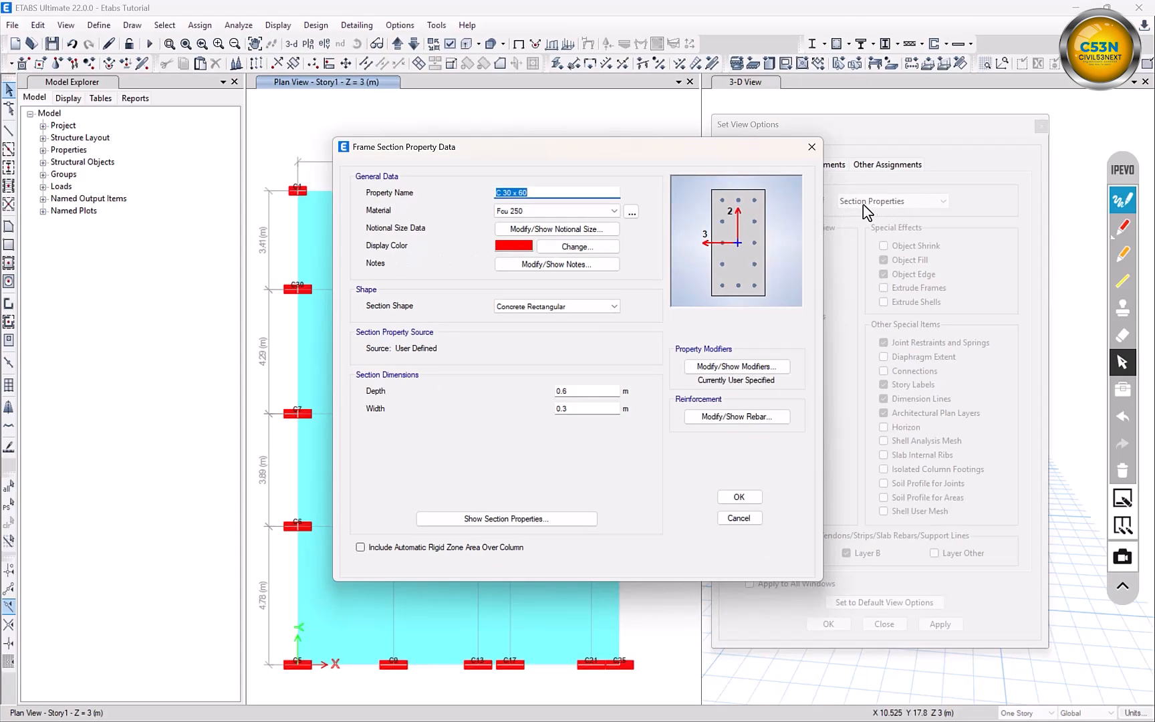
{"action": "left_click", "coordinate": [812, 147]}
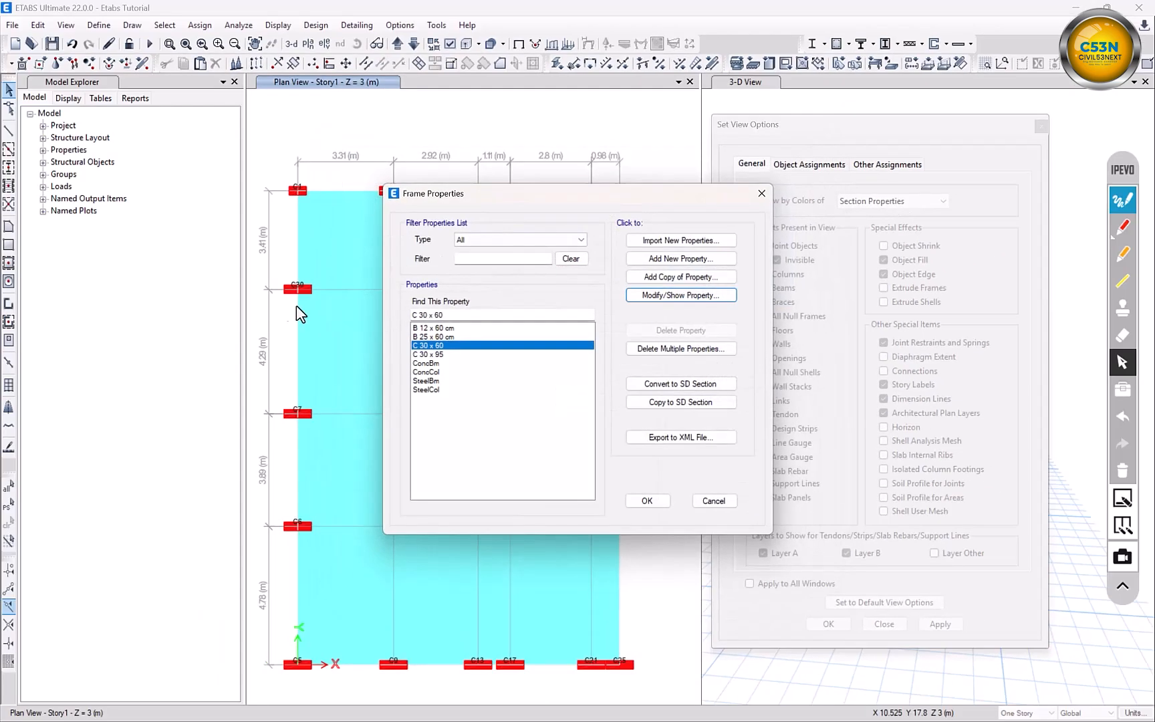
{"action": "left_click", "coordinate": [762, 198]}
Inspect the display color in the S 20 cm slab section's property data
{"action": "left_click", "coordinate": [100, 27]}
{"action": "mouse_move", "coordinate": [160, 63]}
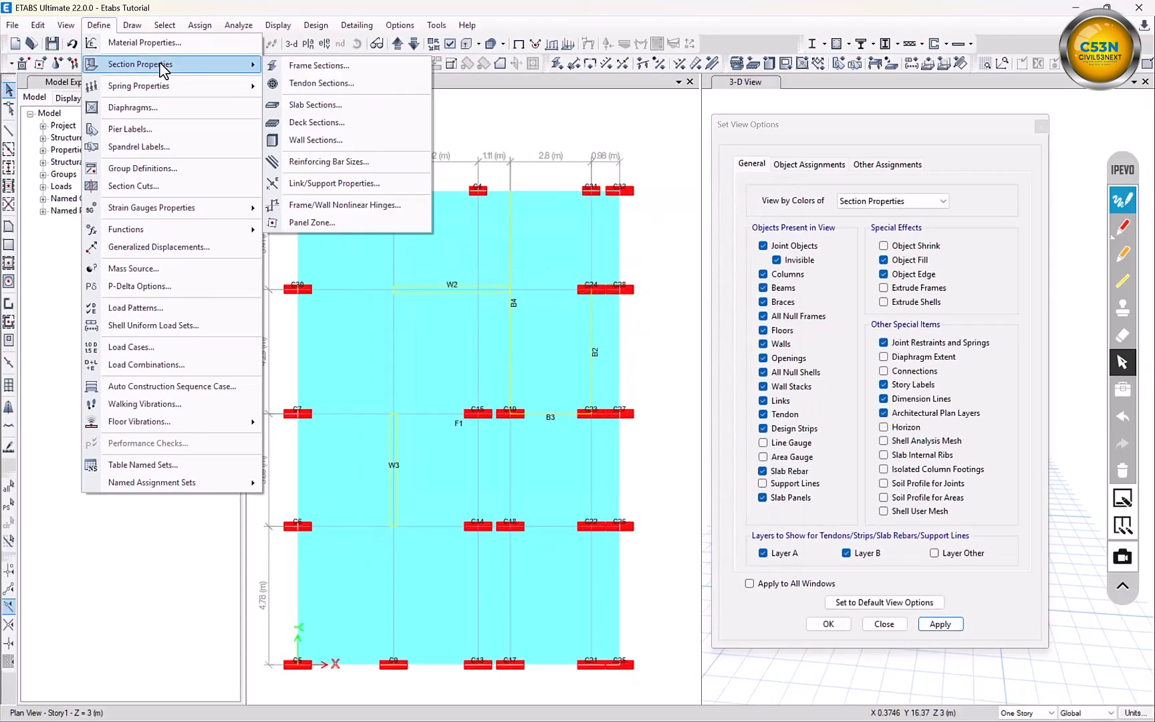
{"action": "left_click", "coordinate": [316, 105]}
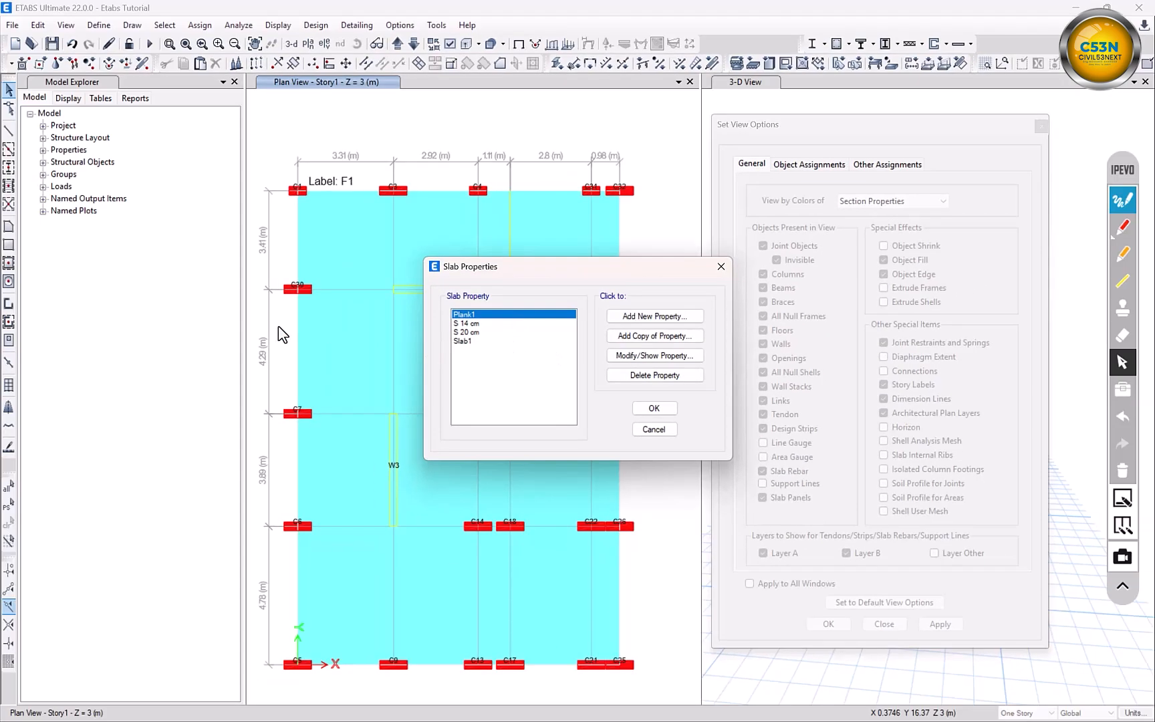
{"action": "left_click", "coordinate": [479, 332]}
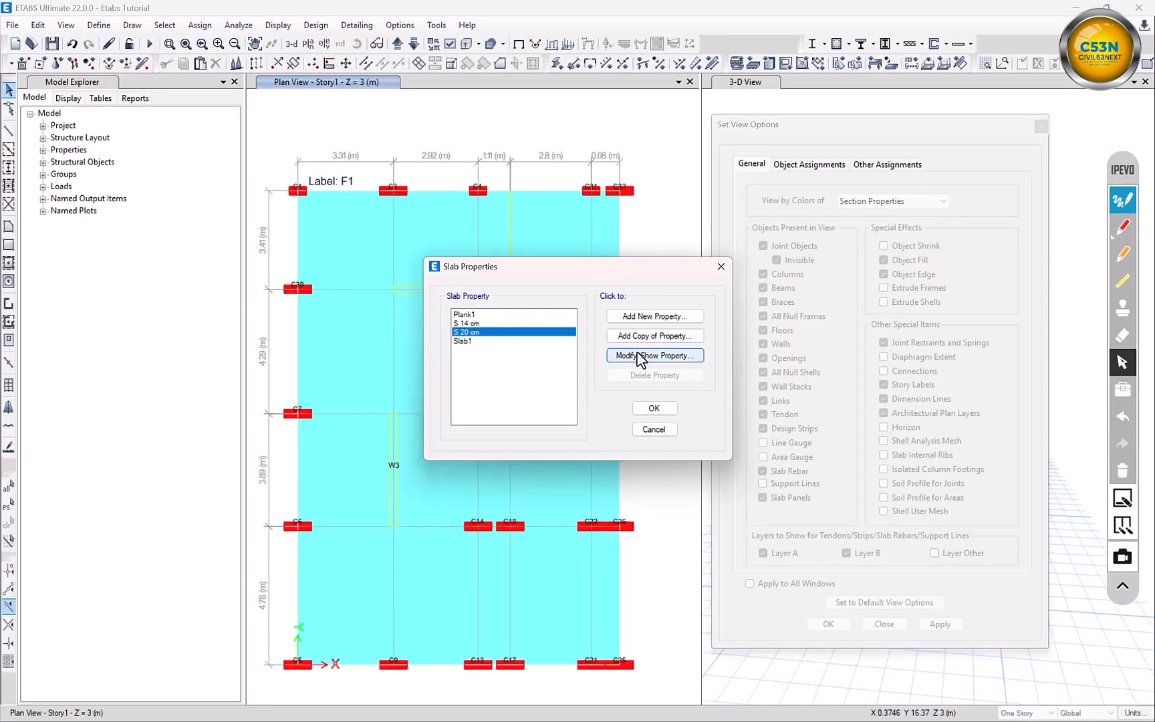
{"action": "left_click", "coordinate": [639, 357]}
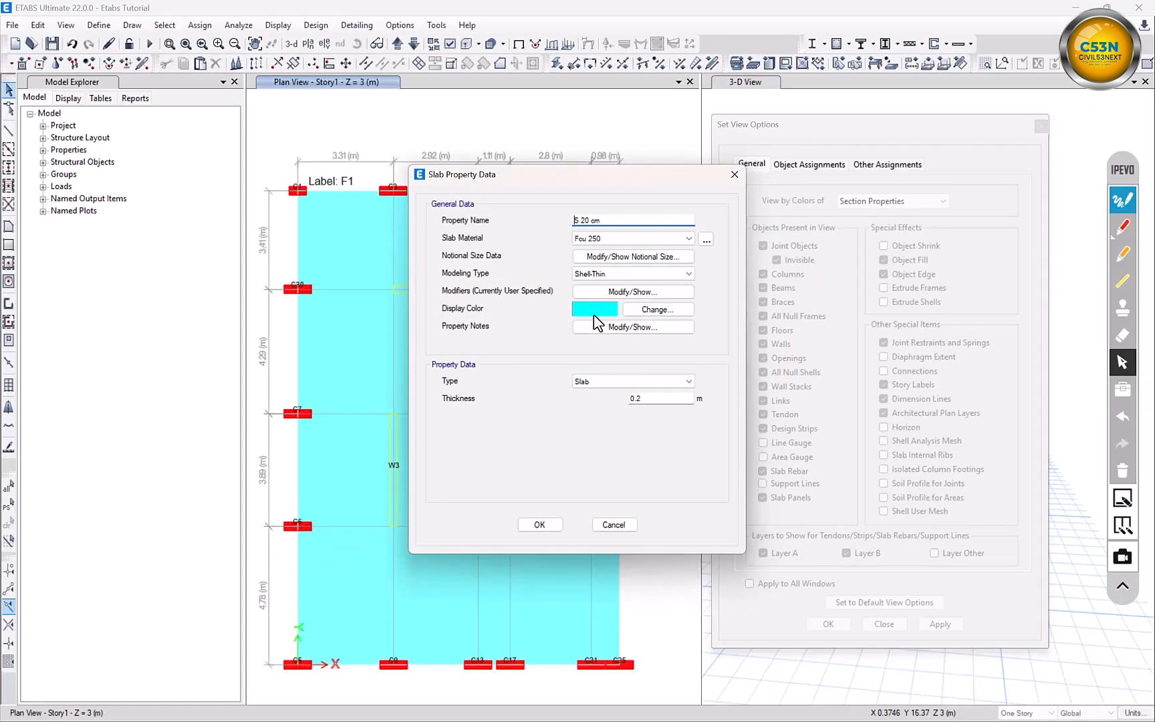
{"action": "left_click", "coordinate": [738, 179]}
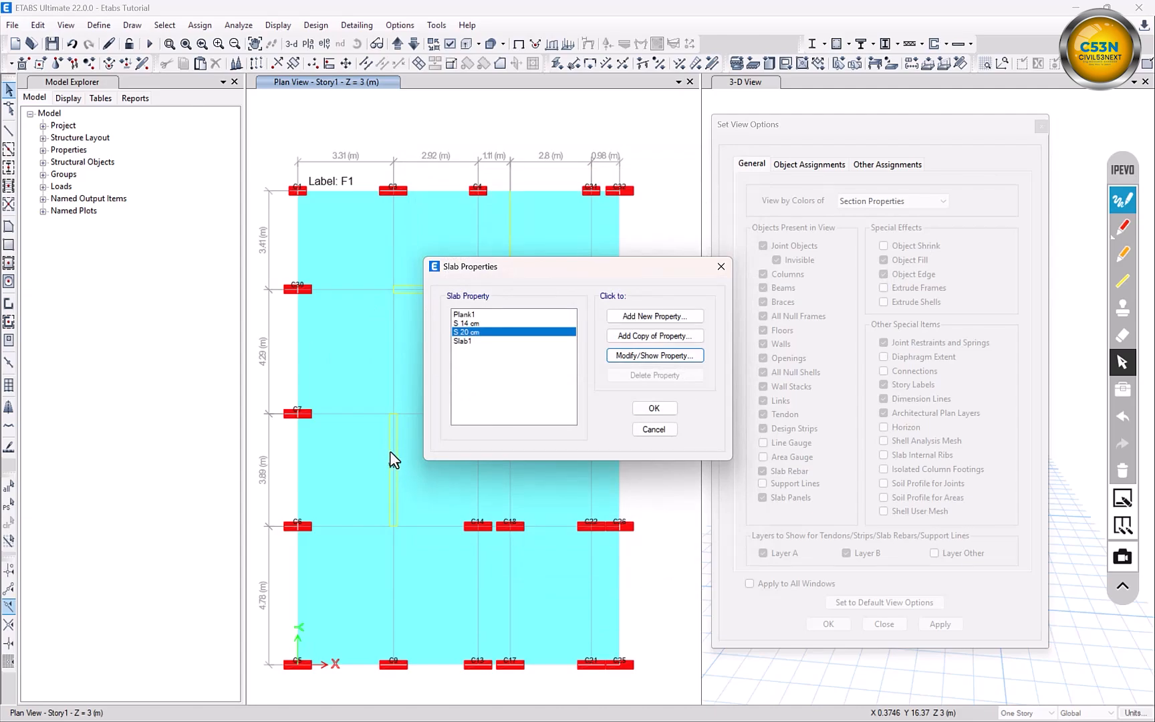
{"action": "left_click", "coordinate": [721, 266]}
Inspect the property data of the W 12 cm and W 25 cm wall sections and compare their display colors
{"action": "left_click", "coordinate": [99, 25]}
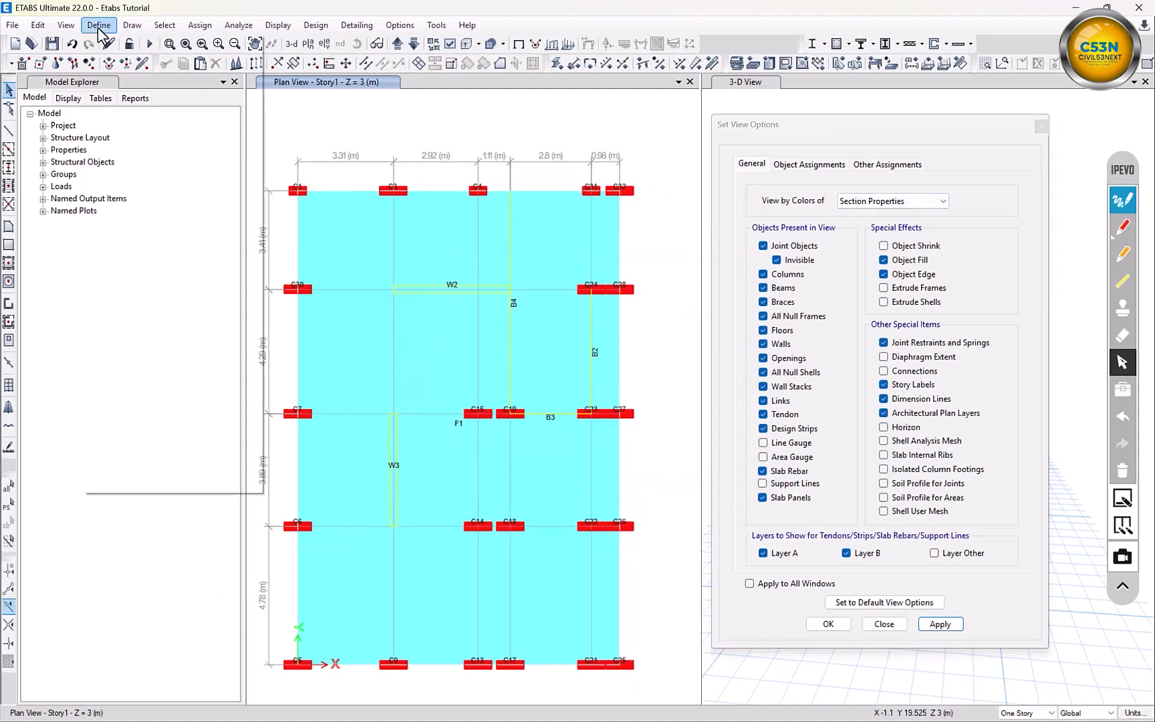
{"action": "mouse_move", "coordinate": [148, 69]}
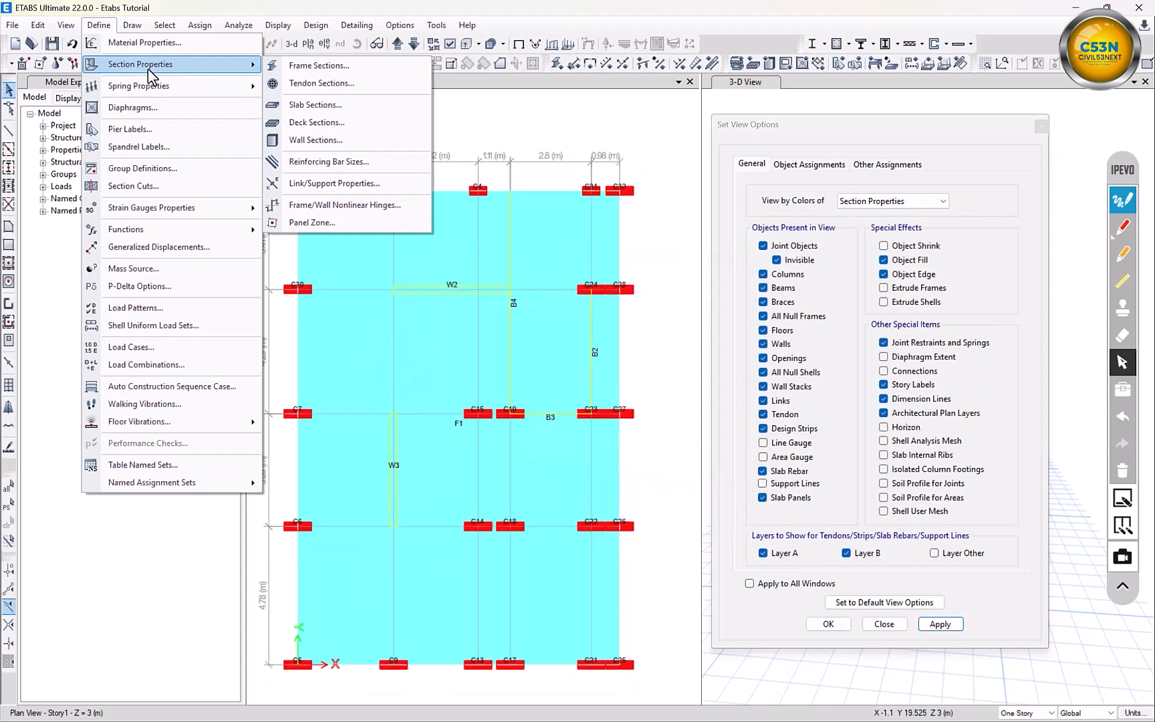
{"action": "left_click", "coordinate": [307, 142]}
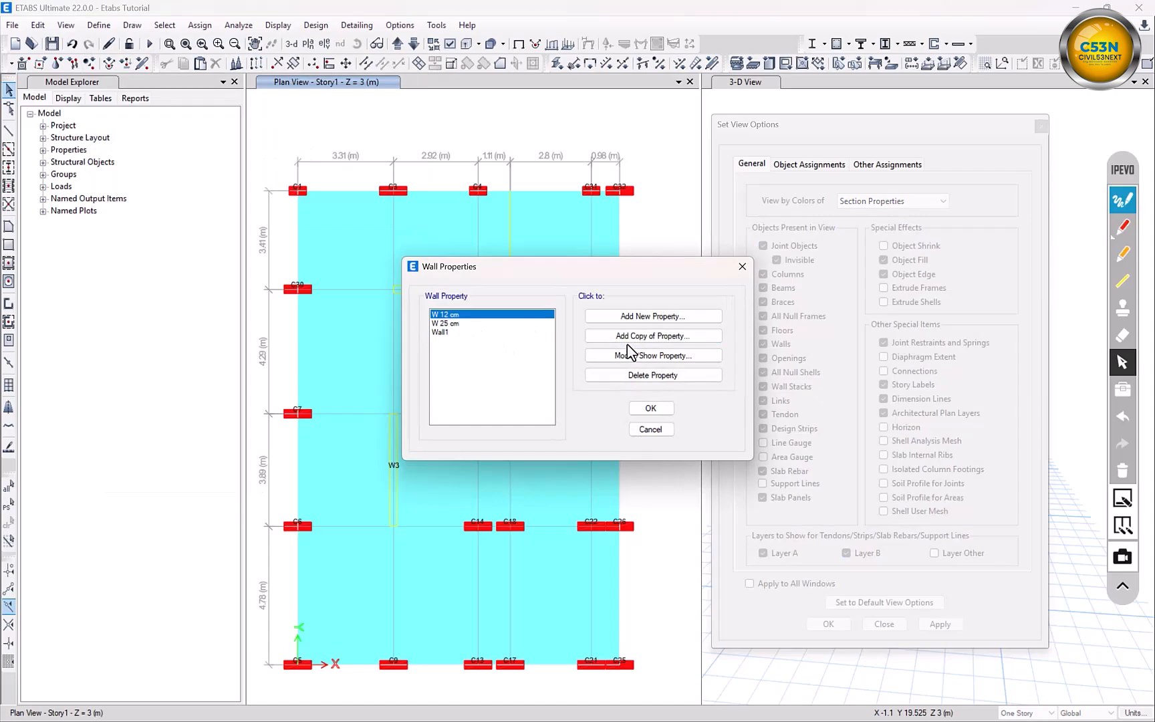
{"action": "left_click", "coordinate": [644, 354]}
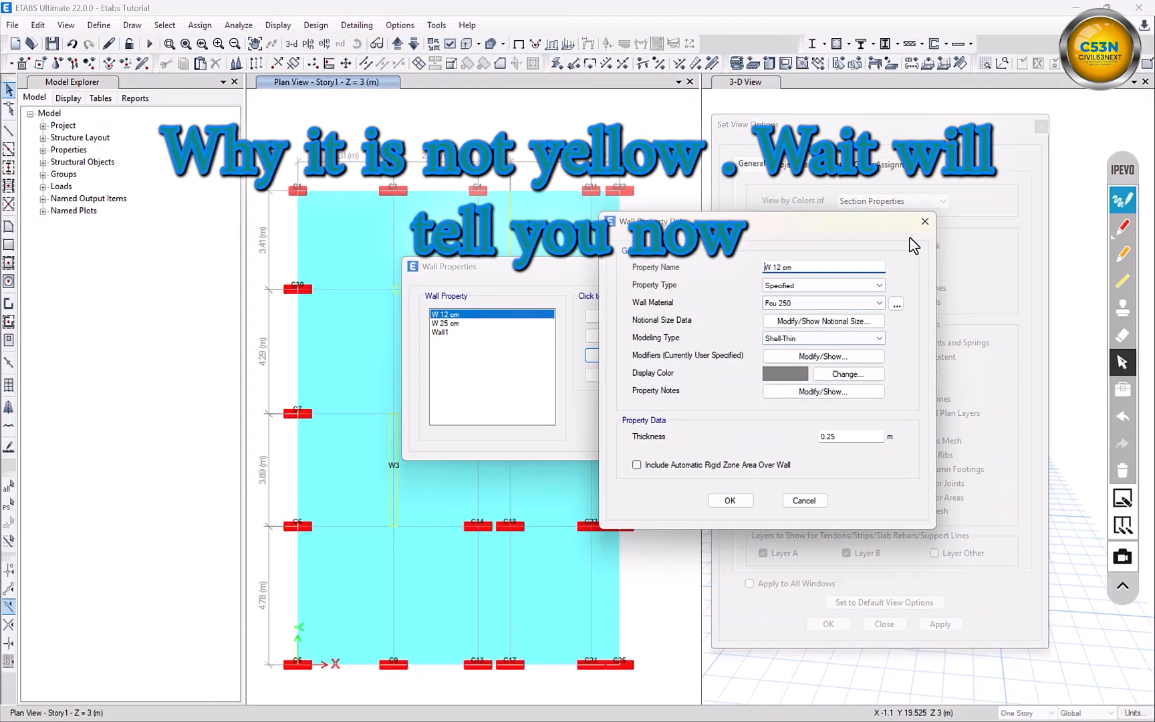
{"action": "left_click", "coordinate": [816, 232]}
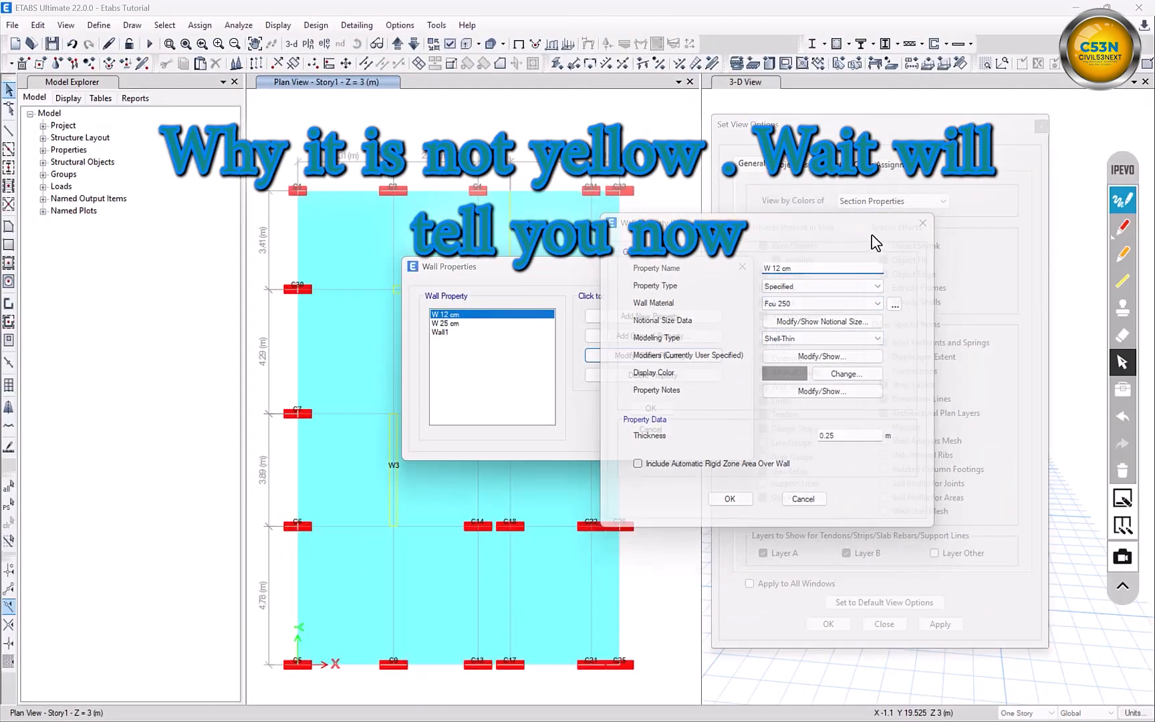
{"action": "left_click", "coordinate": [463, 327]}
{"action": "left_click", "coordinate": [659, 356]}
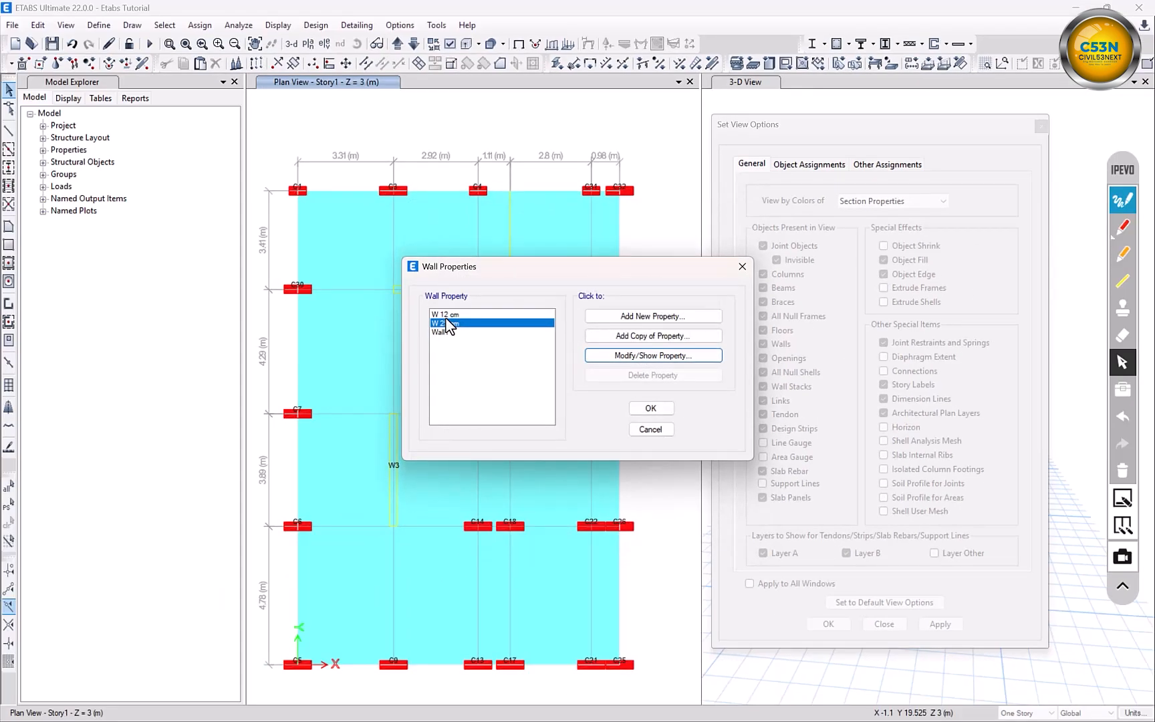
{"action": "left_click", "coordinate": [446, 317]}
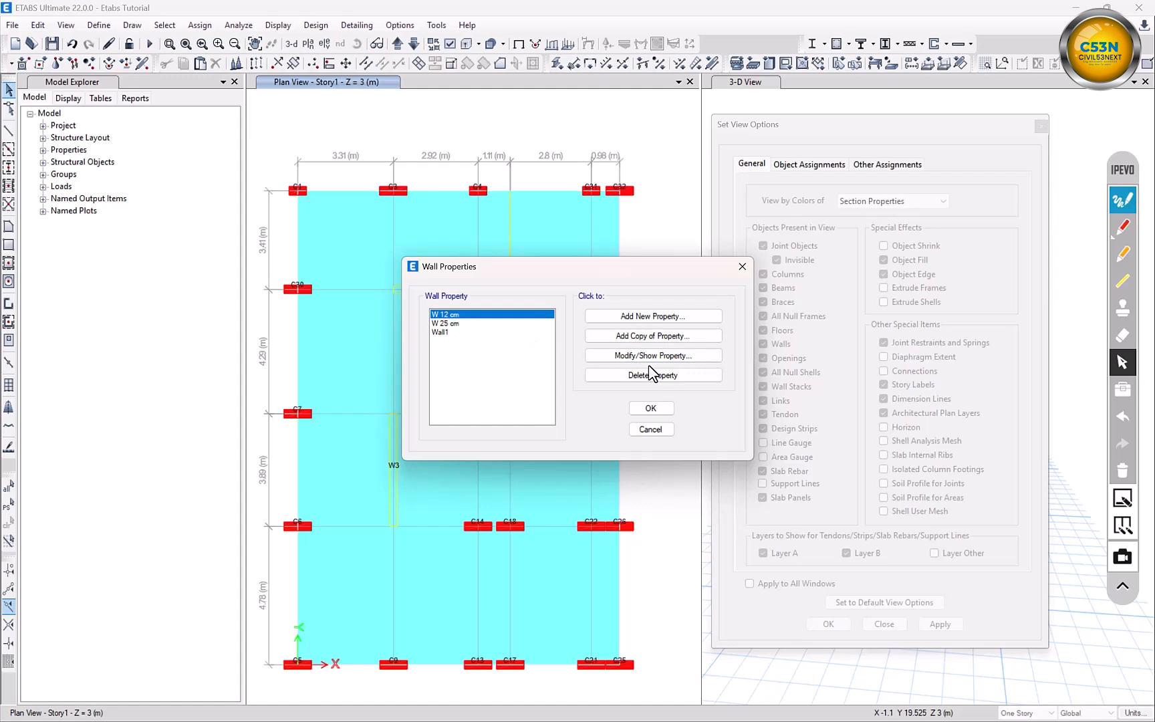
{"action": "left_click", "coordinate": [596, 358]}
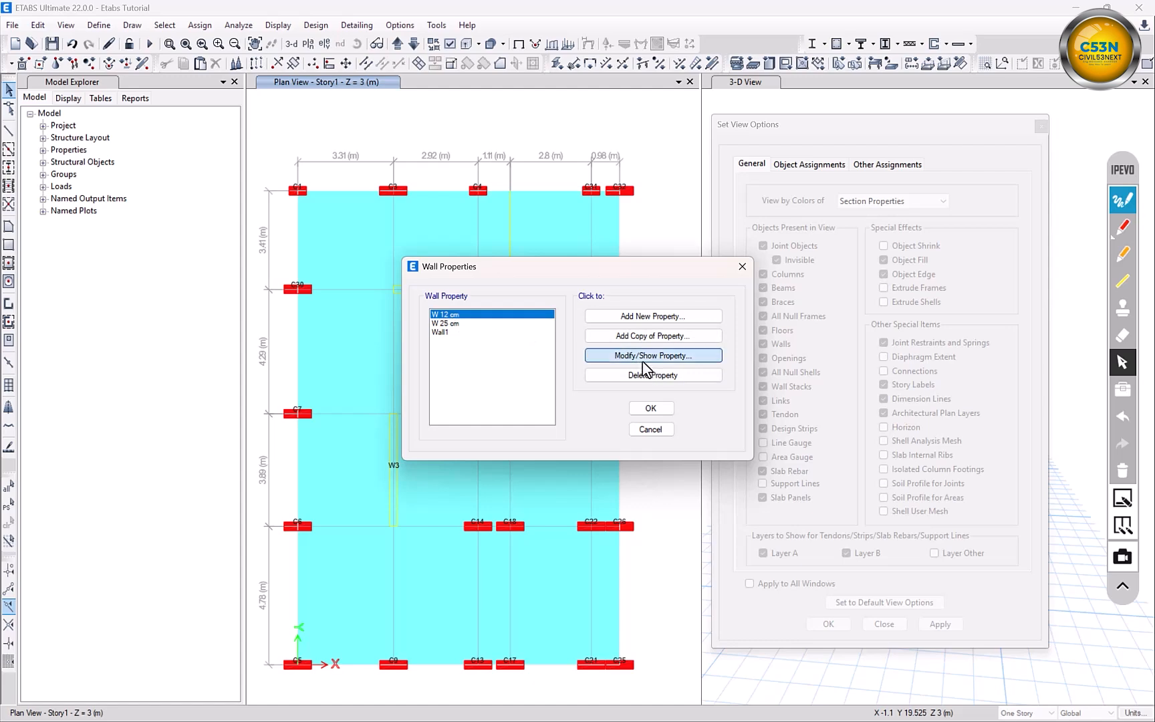
{"action": "left_click", "coordinate": [738, 211]}
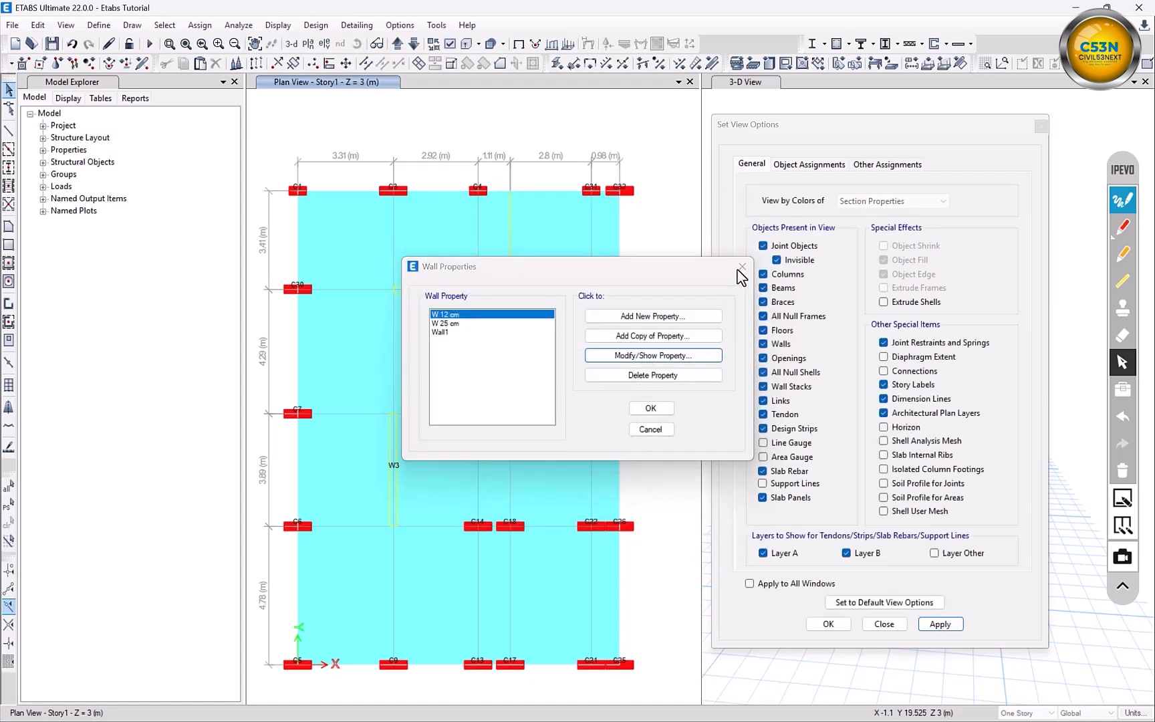
{"action": "left_click", "coordinate": [739, 269]}
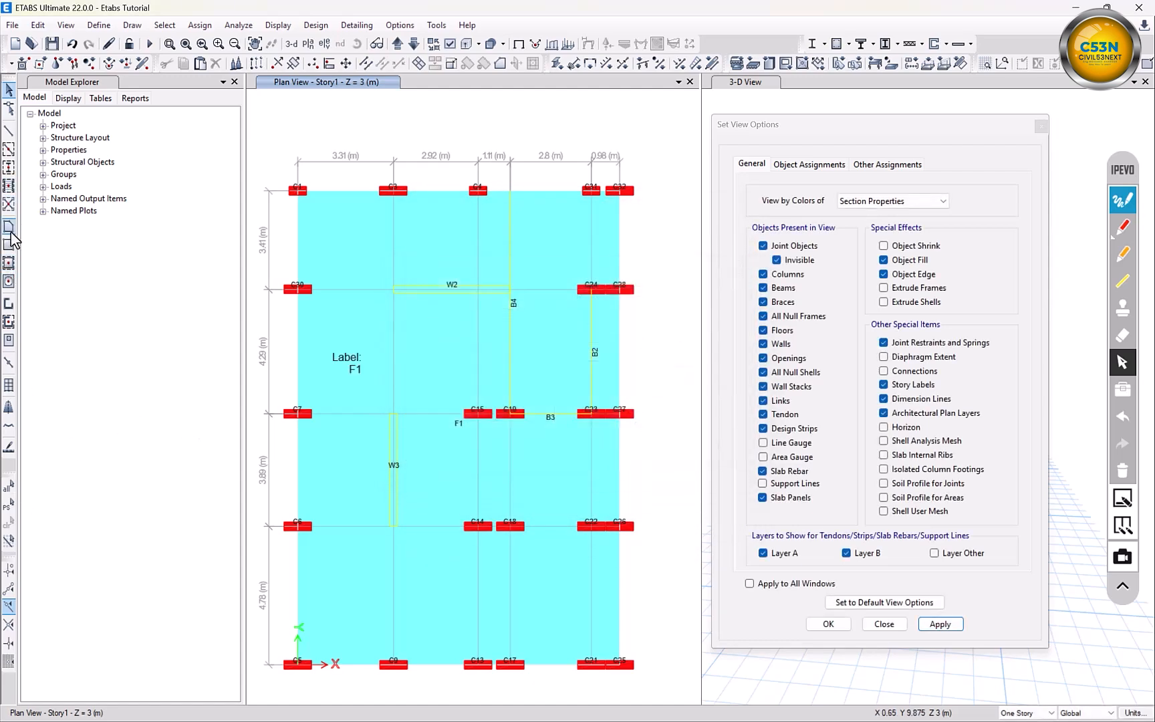
Draw a W 12 cm wall about 4.79 m long in the Story1 plan, from column C9 to the near end of wall W3
{"action": "left_click", "coordinate": [8, 304]}
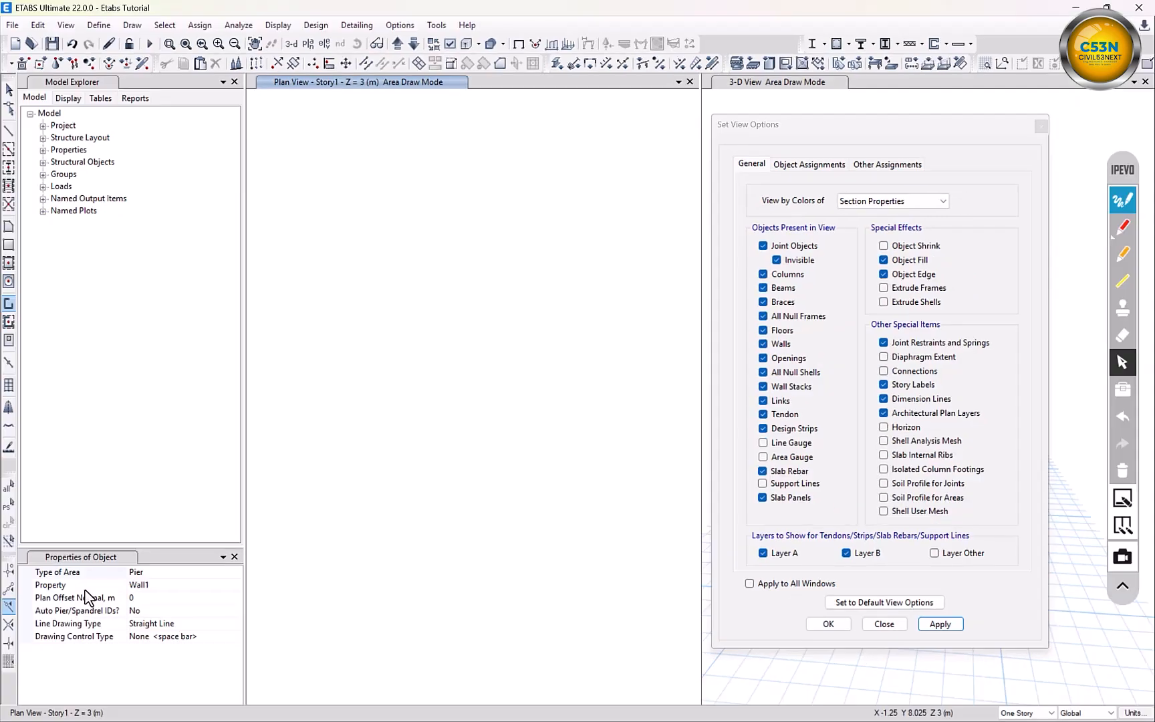
{"action": "left_click", "coordinate": [231, 585]}
{"action": "left_click", "coordinate": [237, 585]}
{"action": "left_click", "coordinate": [151, 599]}
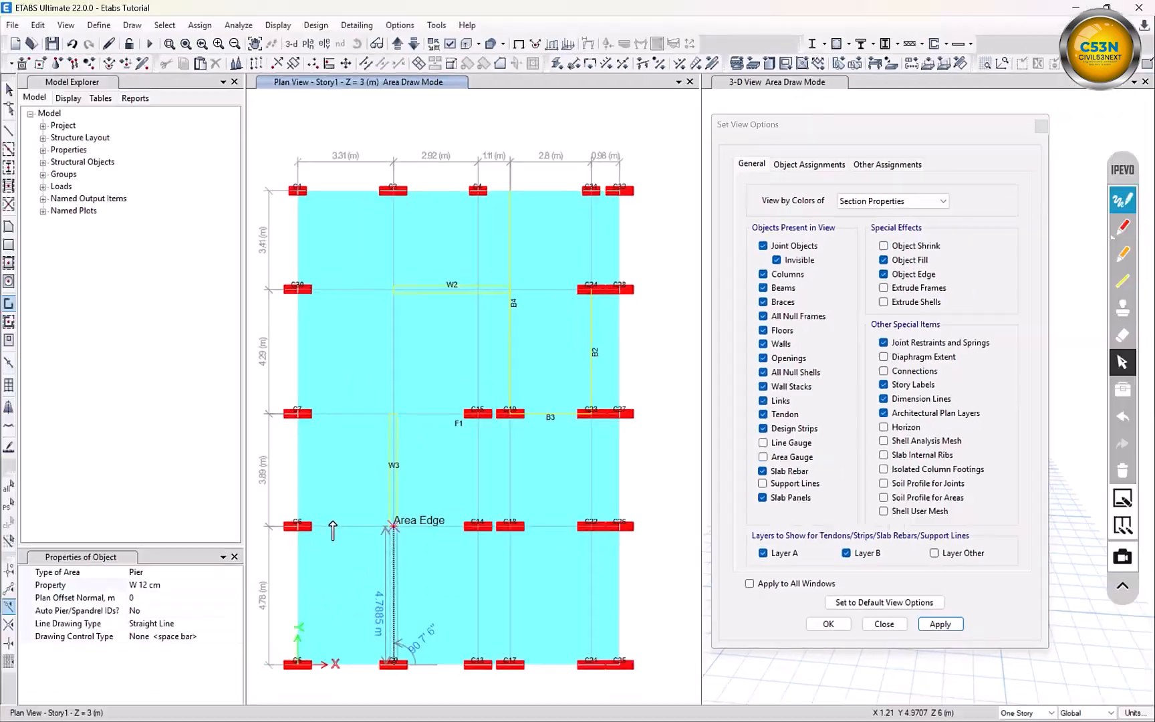
{"action": "left_click", "coordinate": [394, 526]}
{"action": "key", "text": "Escape"}
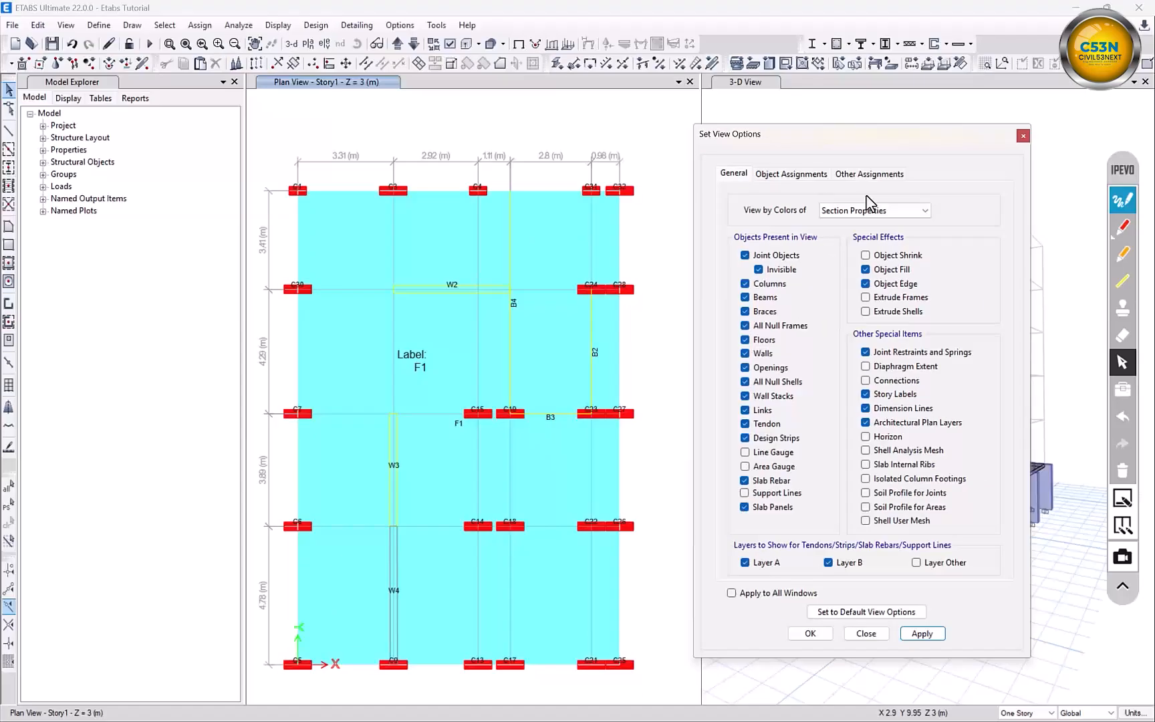
Color the plan's objects by Material Properties and view the definition of the Fcu 250 material
{"action": "left_click", "coordinate": [876, 210]}
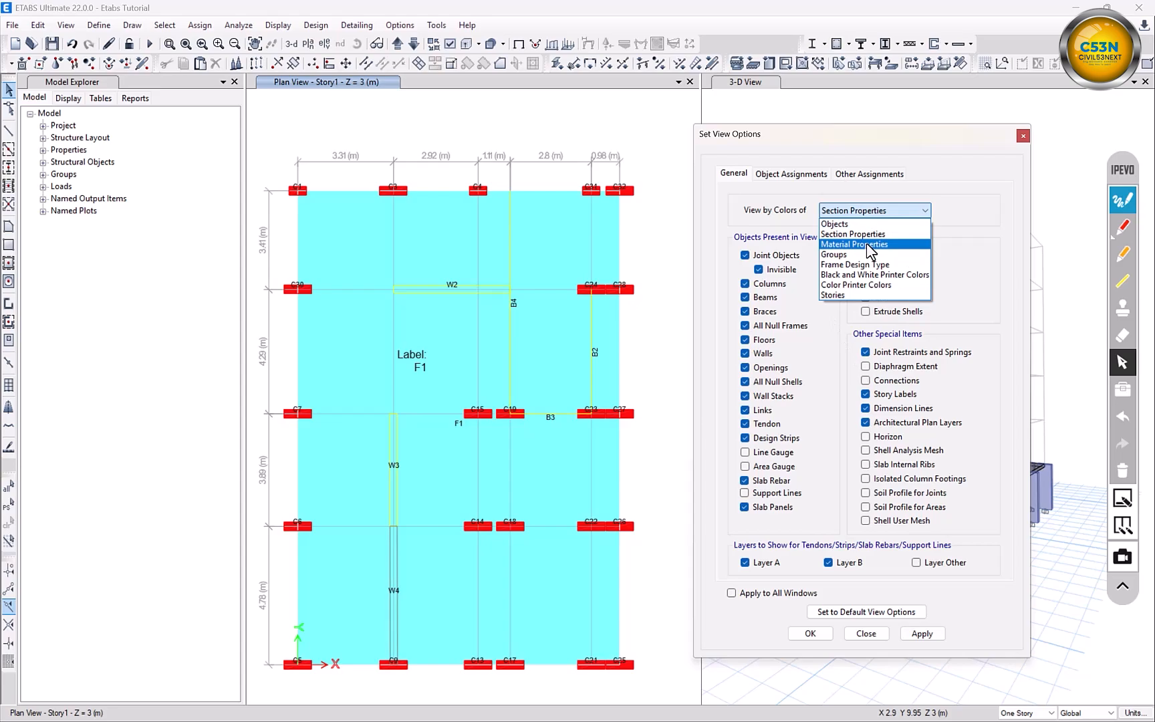
{"action": "left_click", "coordinate": [867, 242]}
{"action": "left_click", "coordinate": [922, 634]}
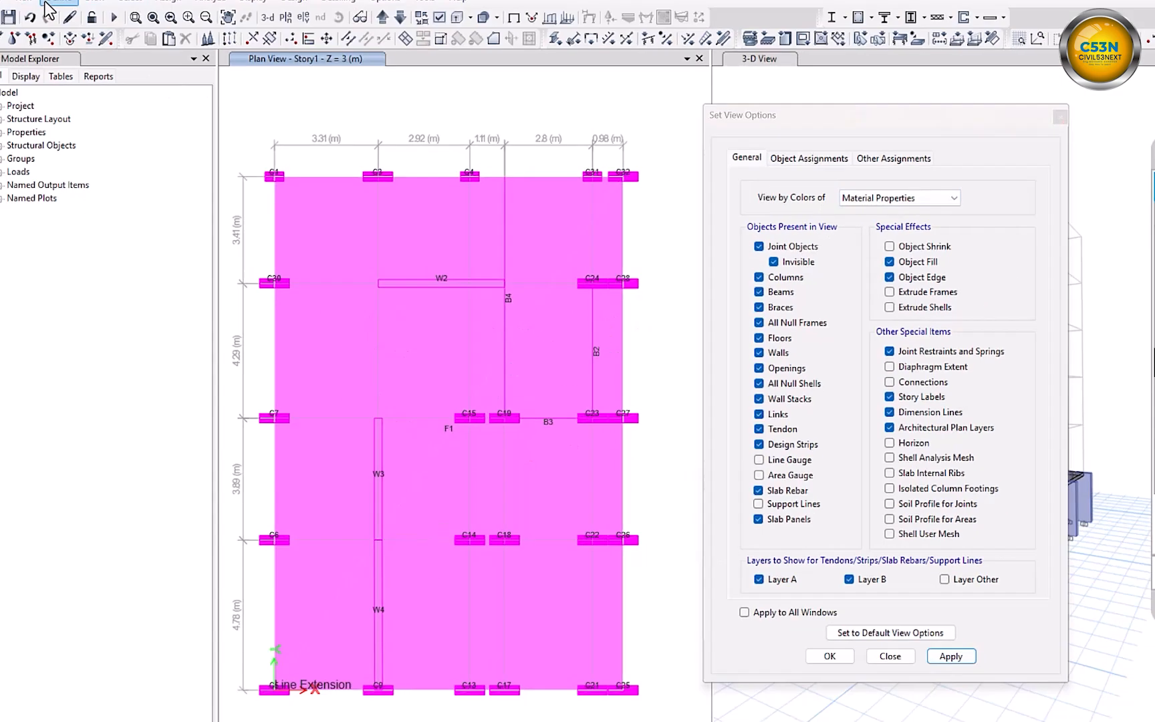
{"action": "left_click", "coordinate": [100, 25]}
{"action": "left_click", "coordinate": [144, 42]}
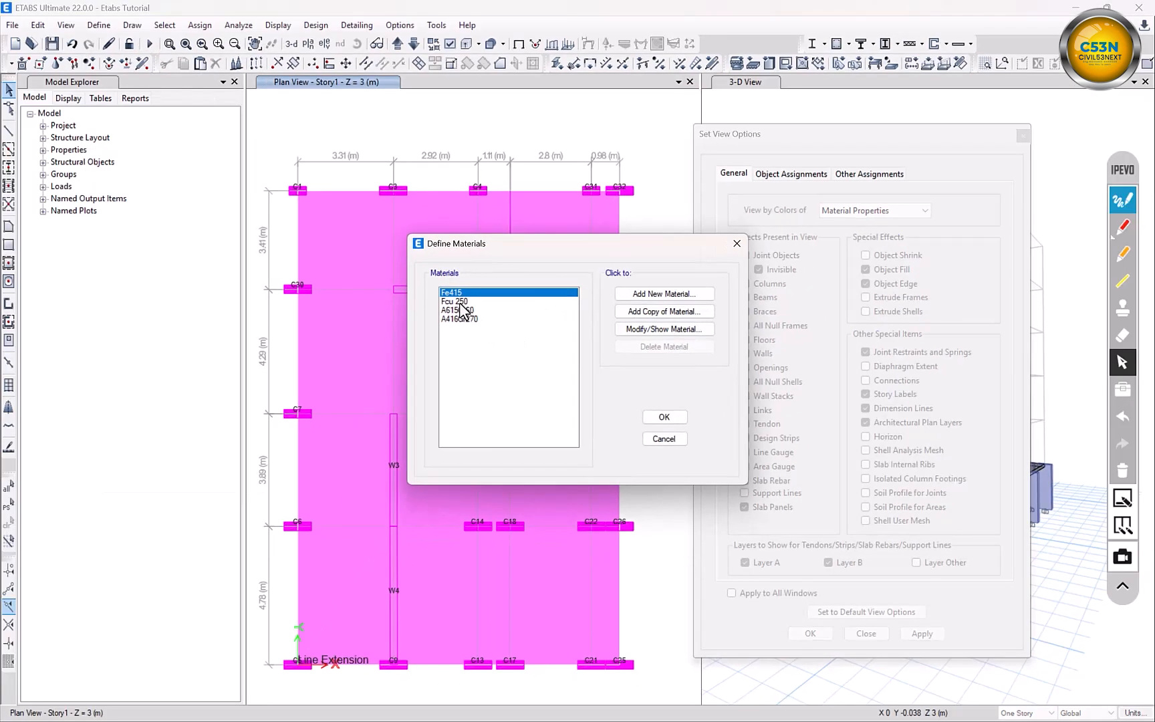
{"action": "left_click", "coordinate": [460, 302]}
{"action": "left_click", "coordinate": [666, 330]}
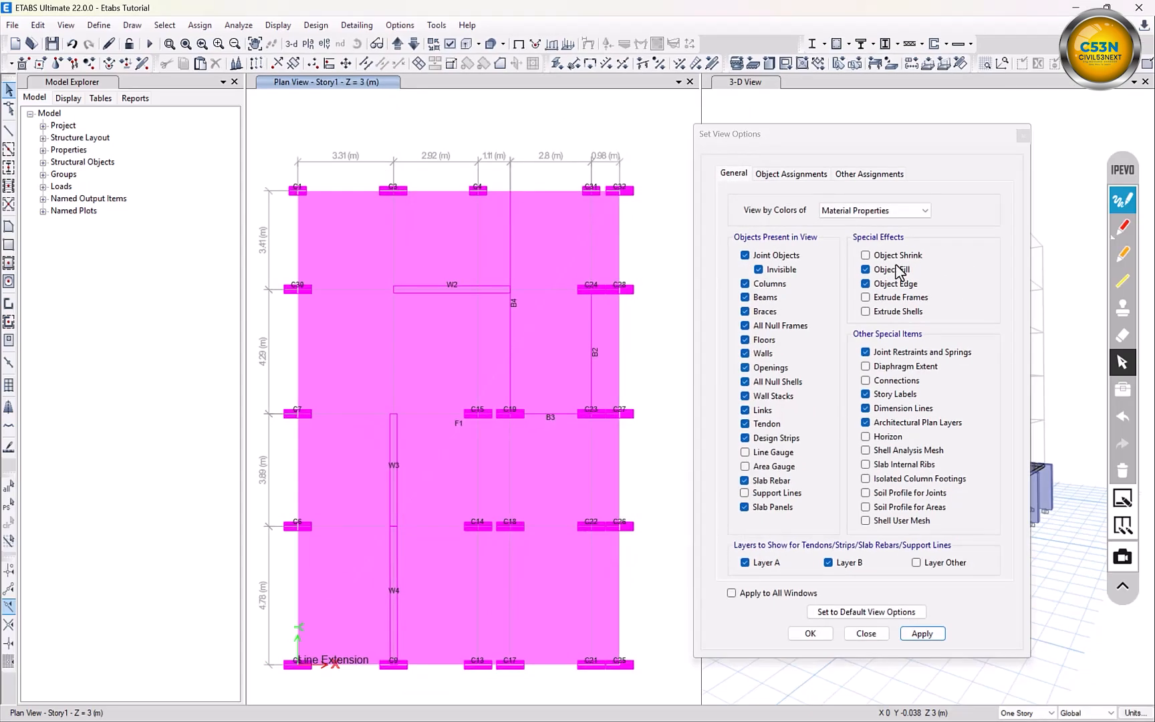
Color the plan's objects by Section Properties and close the view options
{"action": "left_click", "coordinate": [863, 211]}
{"action": "left_click", "coordinate": [853, 229]}
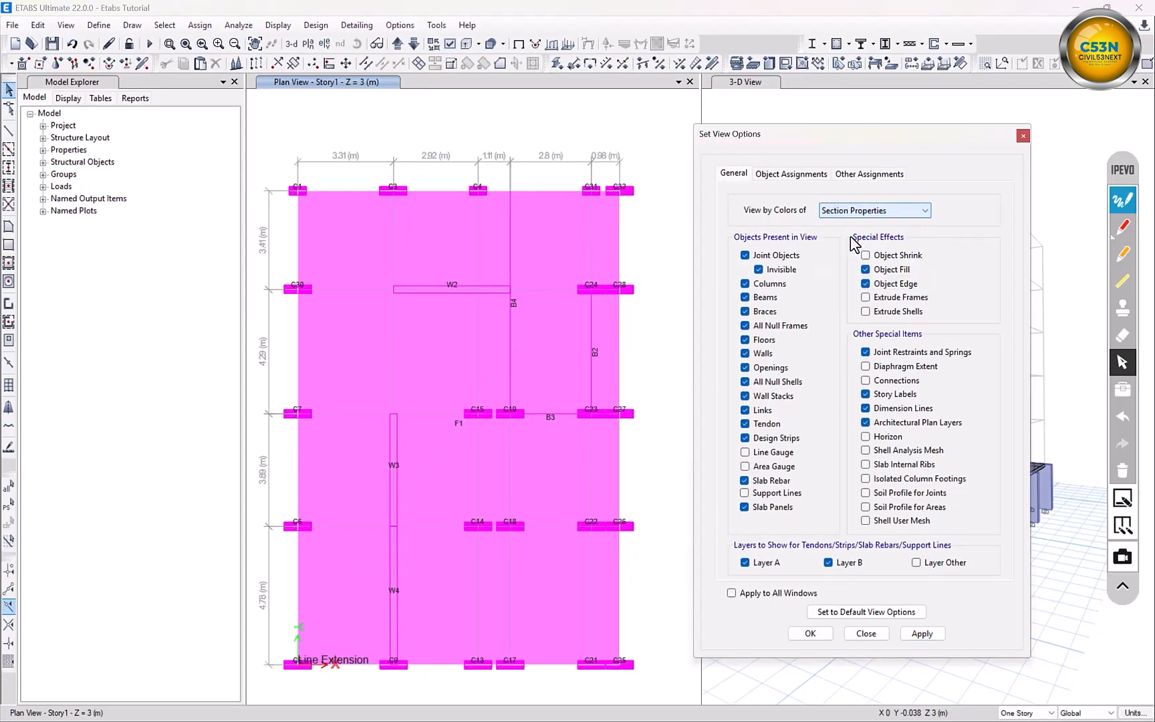
{"action": "left_click", "coordinate": [917, 633]}
{"action": "left_click", "coordinate": [811, 634]}
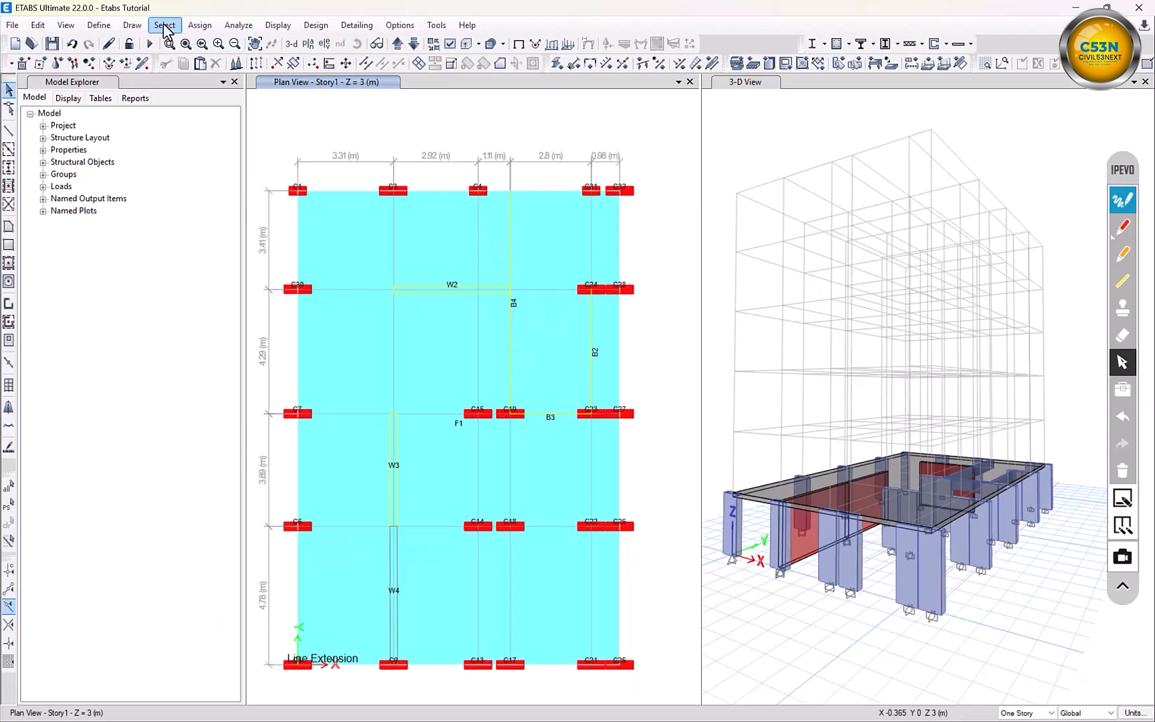
Select all frame objects that have the C 30 x 60 section property
{"action": "left_click", "coordinate": [165, 25]}
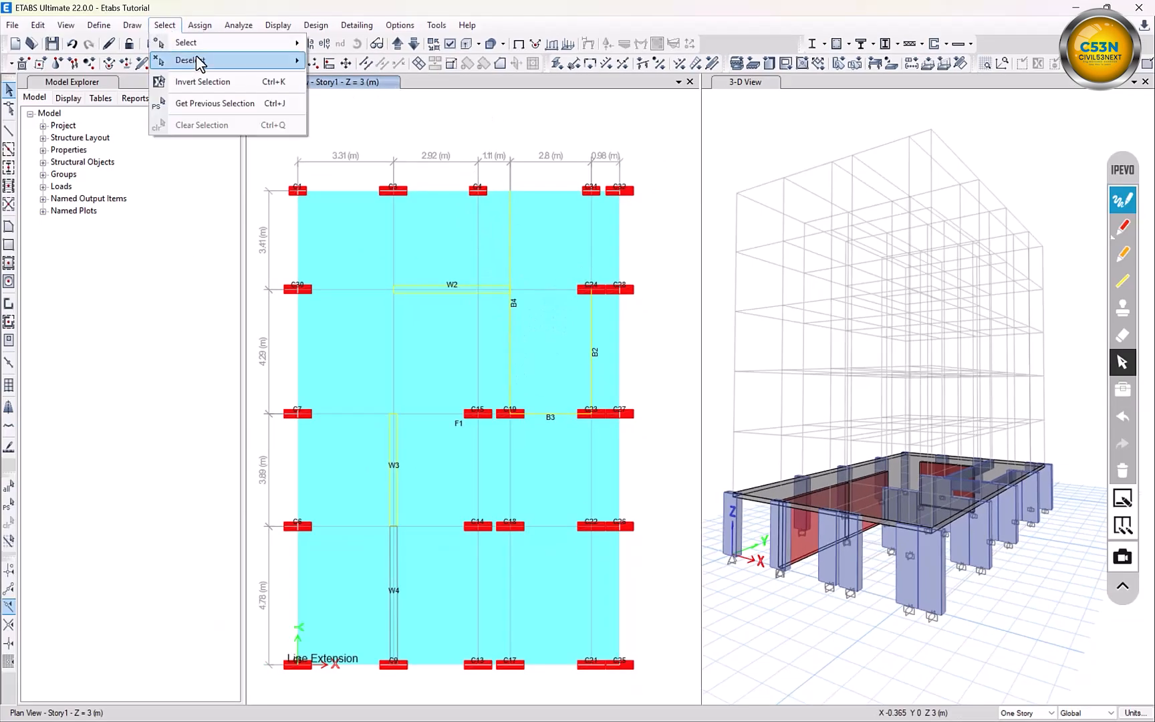
{"action": "mouse_move", "coordinate": [196, 49]}
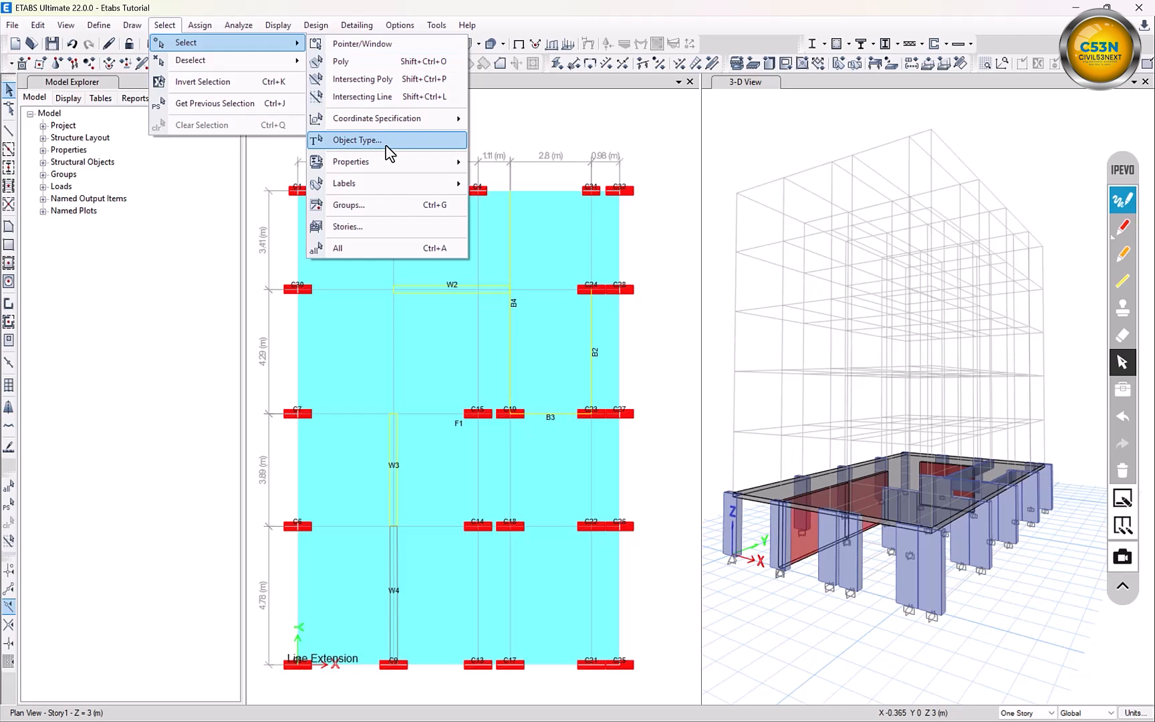
{"action": "mouse_move", "coordinate": [390, 164]}
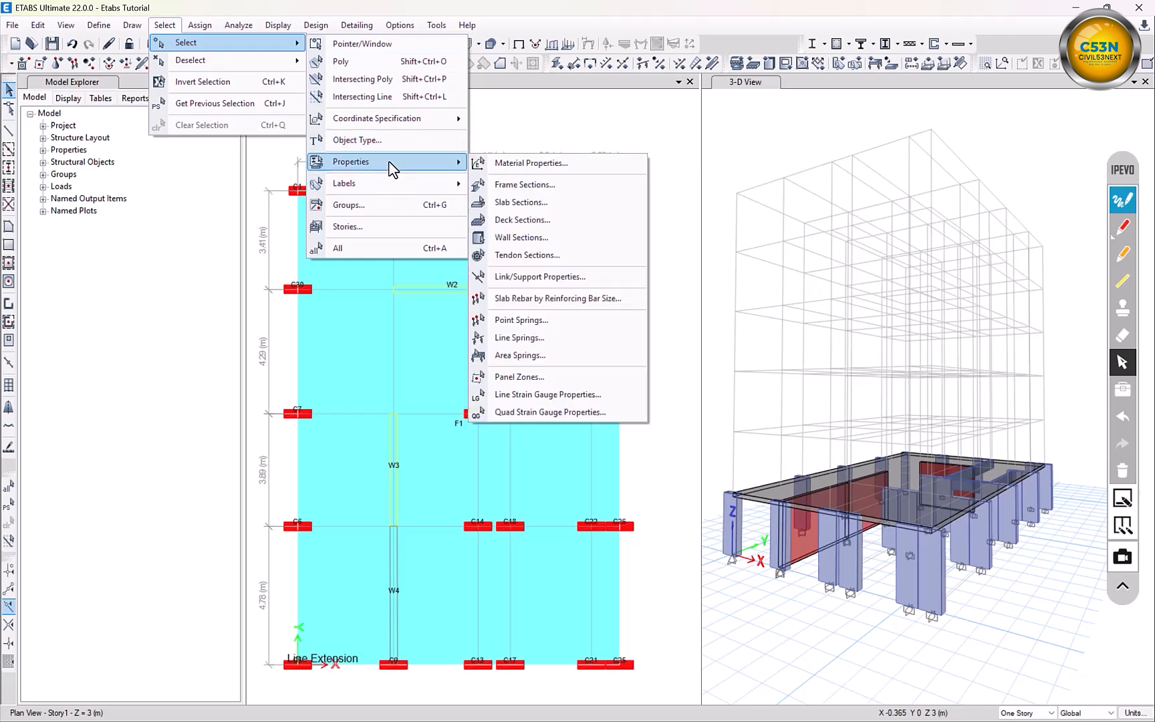
{"action": "left_click", "coordinate": [559, 189]}
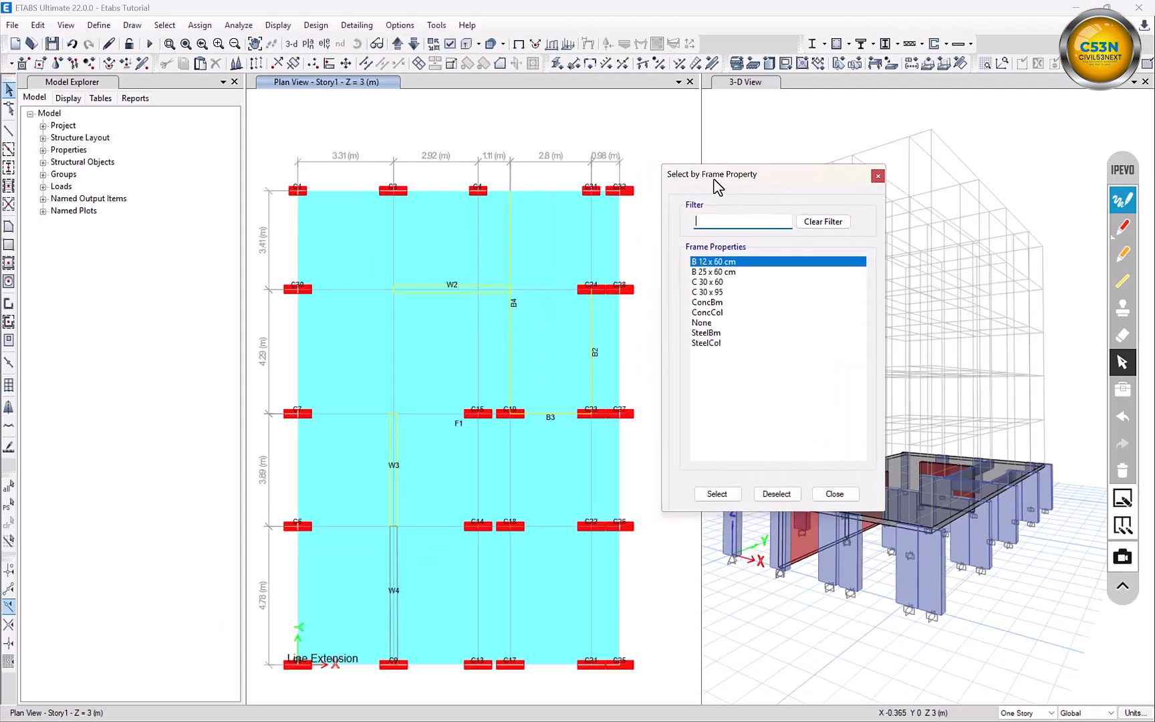
{"action": "left_click", "coordinate": [714, 283]}
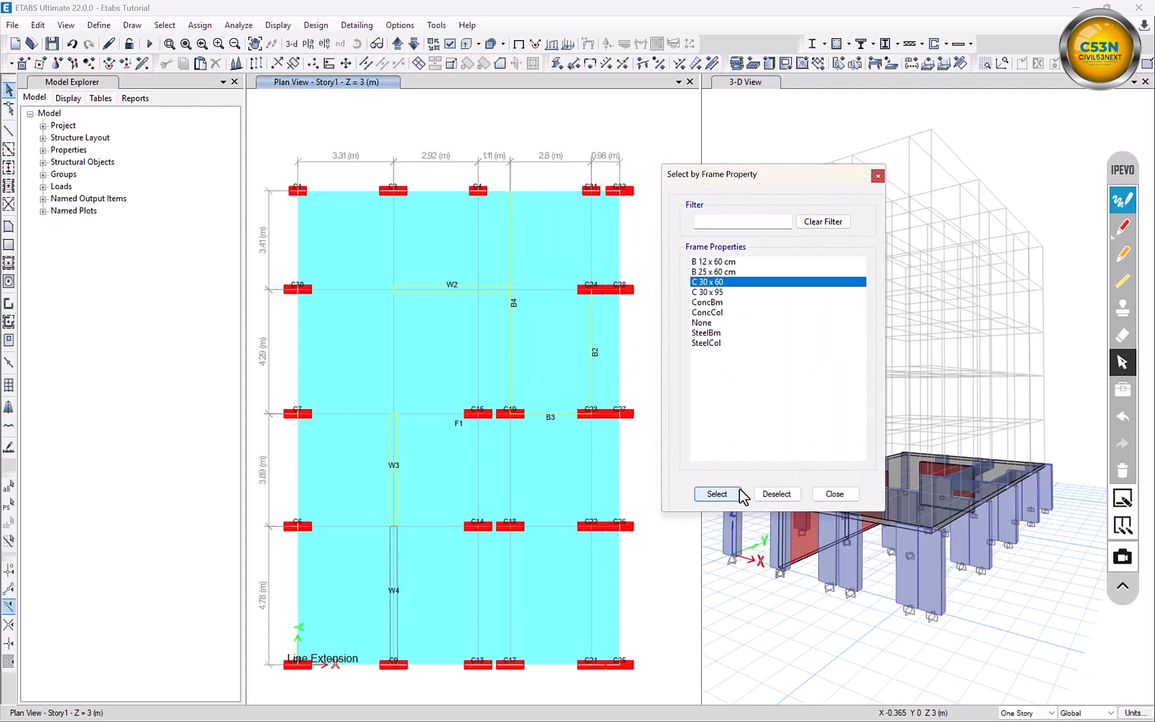
{"action": "left_click", "coordinate": [717, 494]}
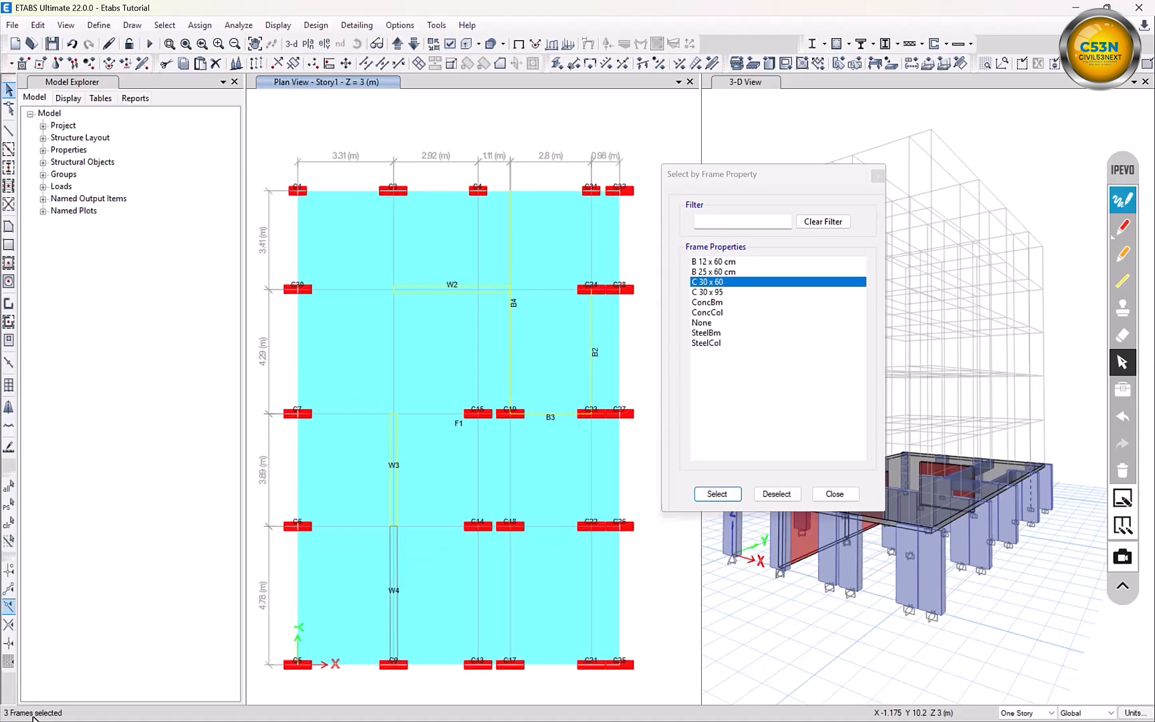
{"action": "middle_click_drag", "start_coordinate": [553, 417], "coordinate": [548, 423]}
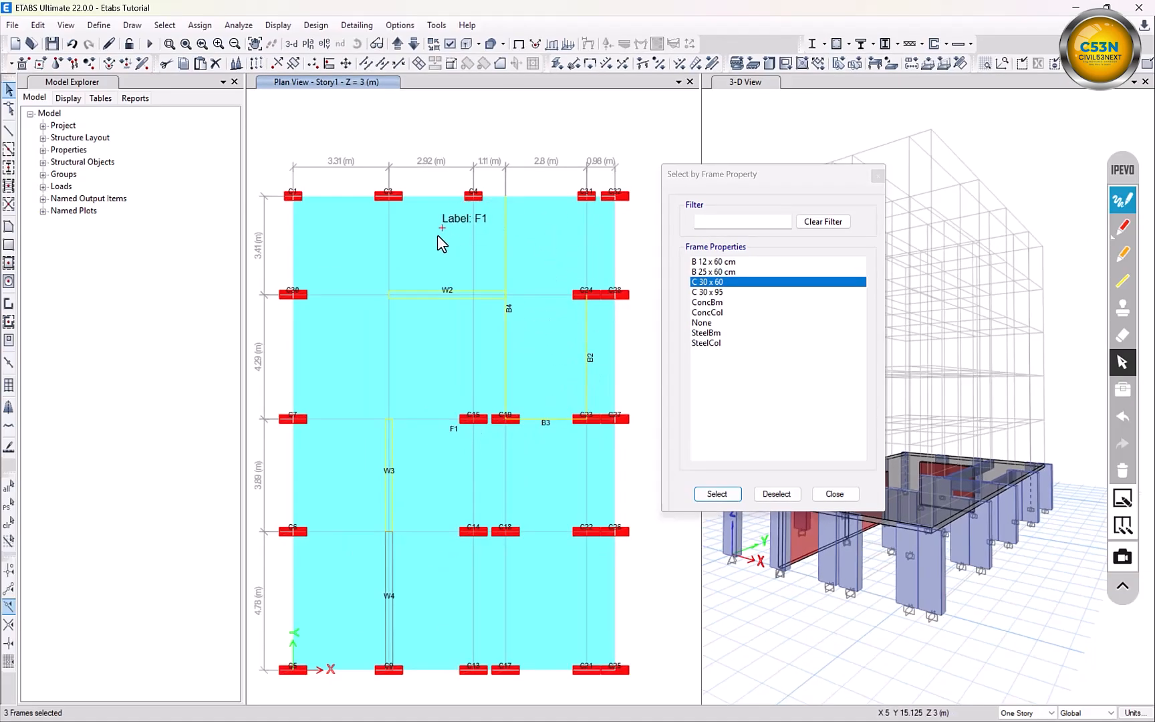
{"action": "left_click", "coordinate": [878, 176]}
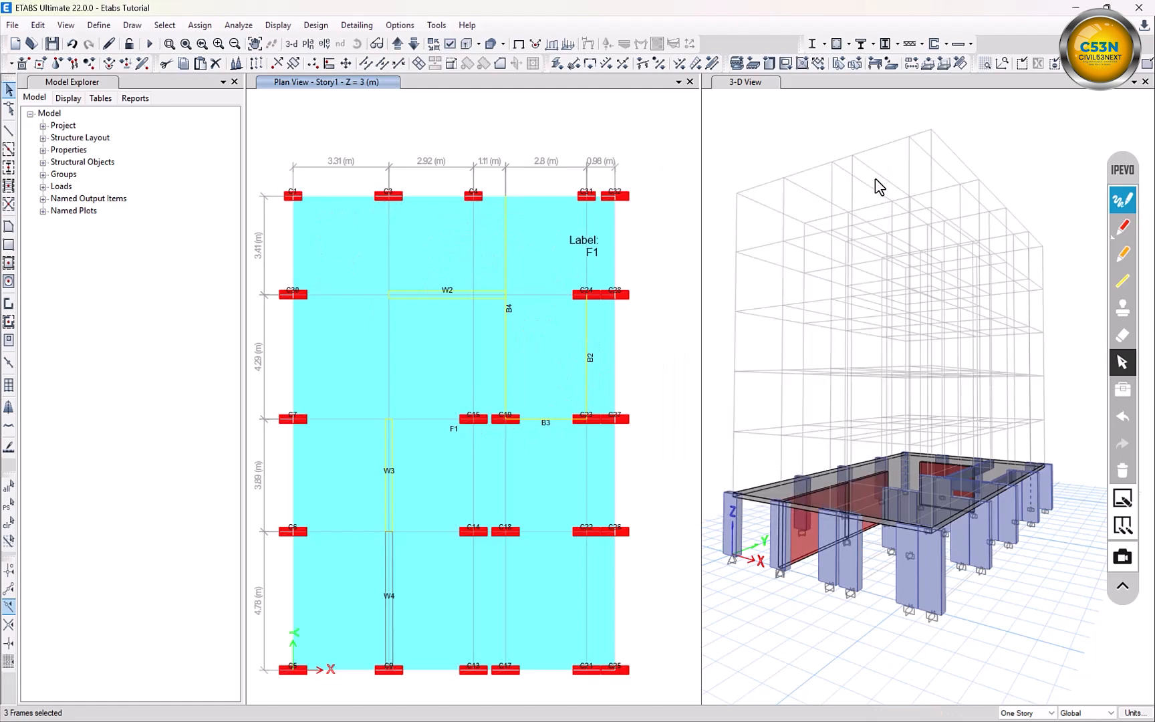
Show only the selected C 30 x 60 columns in the Story1 plan
{"action": "right_click", "coordinate": [648, 142]}
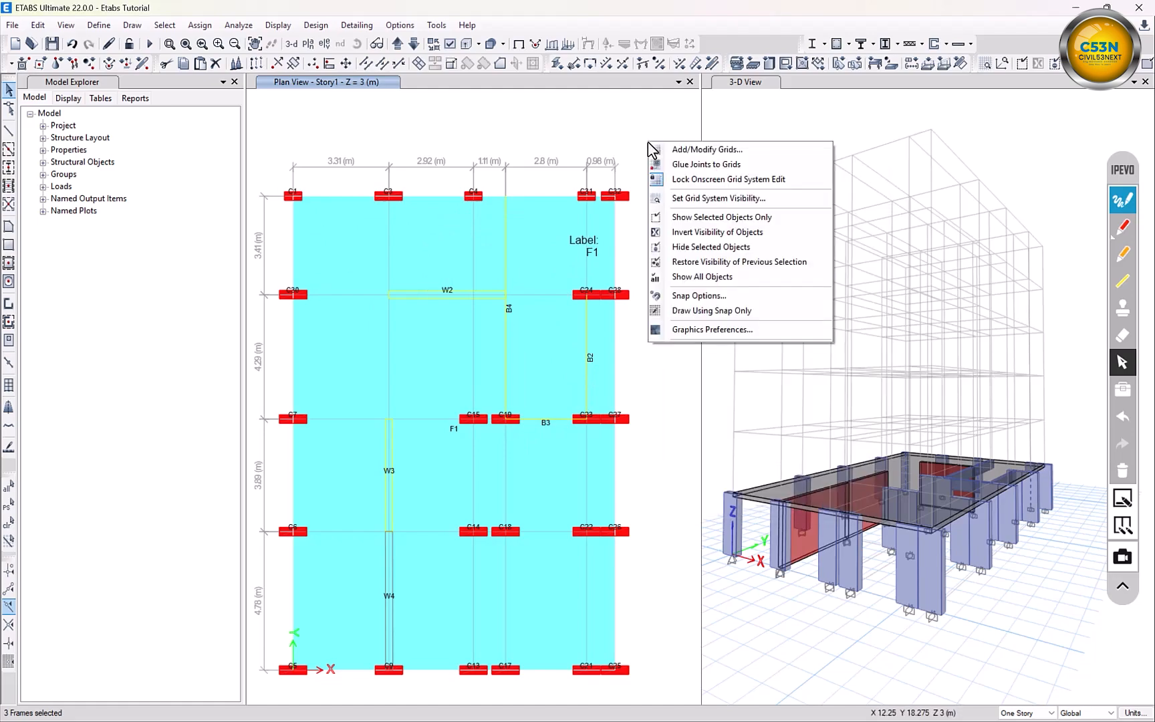
{"action": "left_click", "coordinate": [689, 217]}
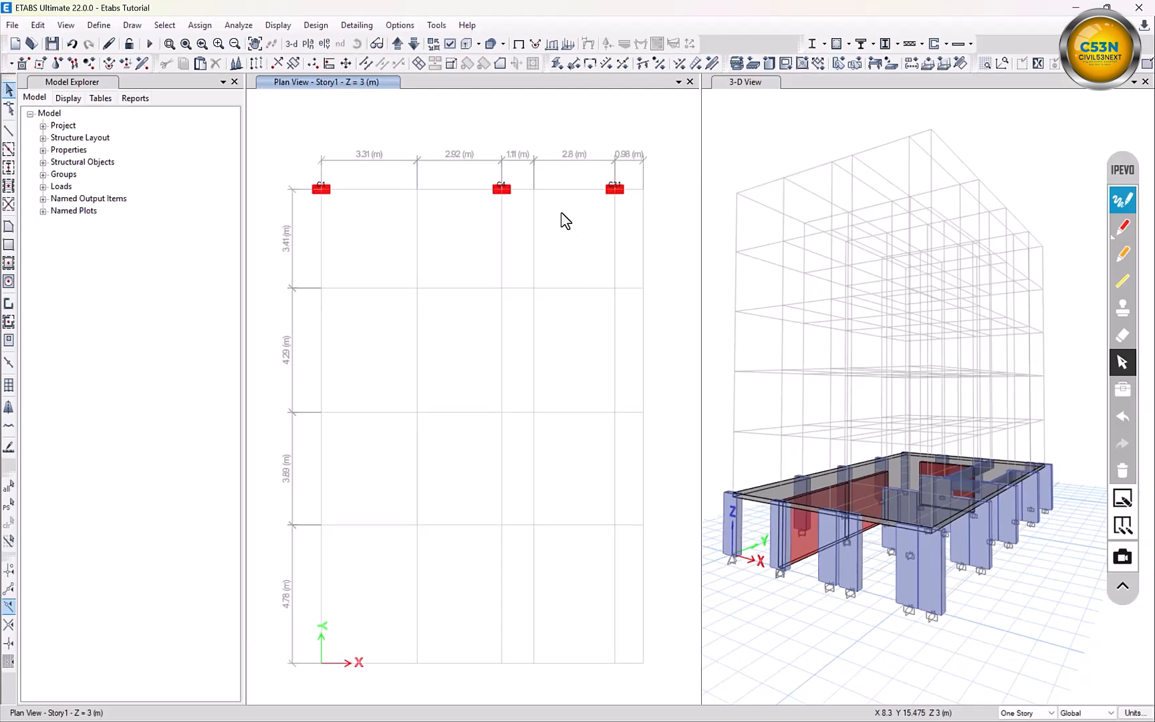
{"action": "scroll", "coordinate": [547, 243], "scroll_direction": "down", "scroll_amount": 3}
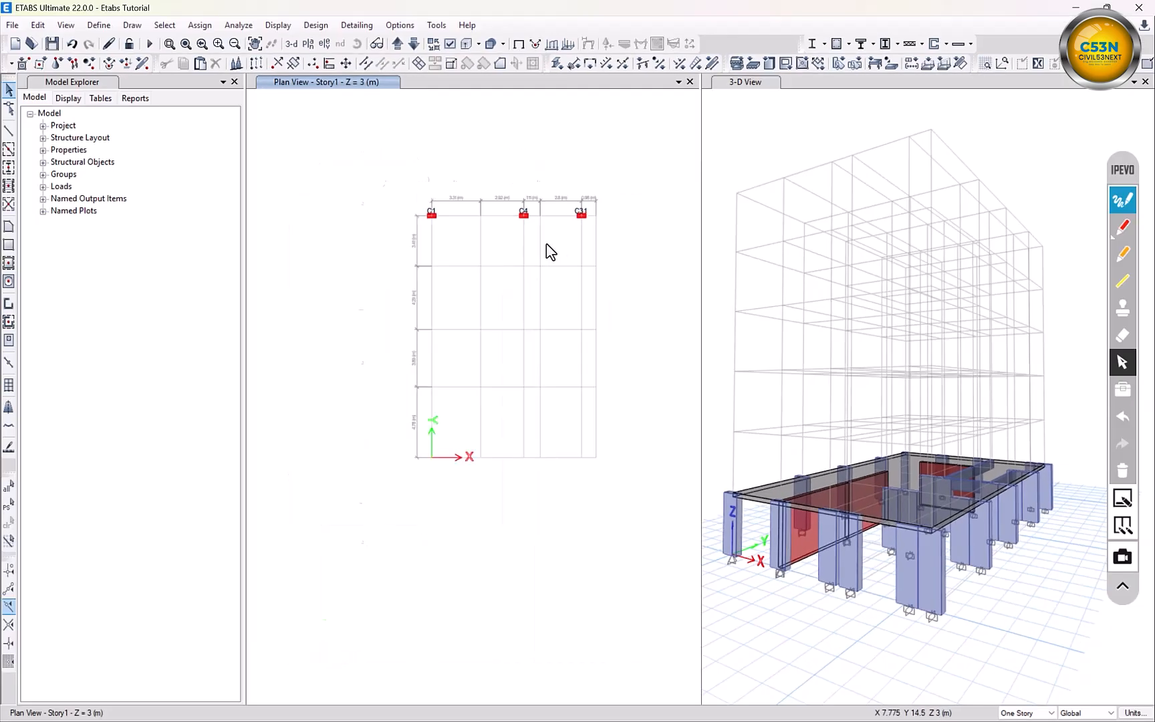
Restore the visibility of all objects in the Story1 plan
{"action": "right_click", "coordinate": [635, 232]}
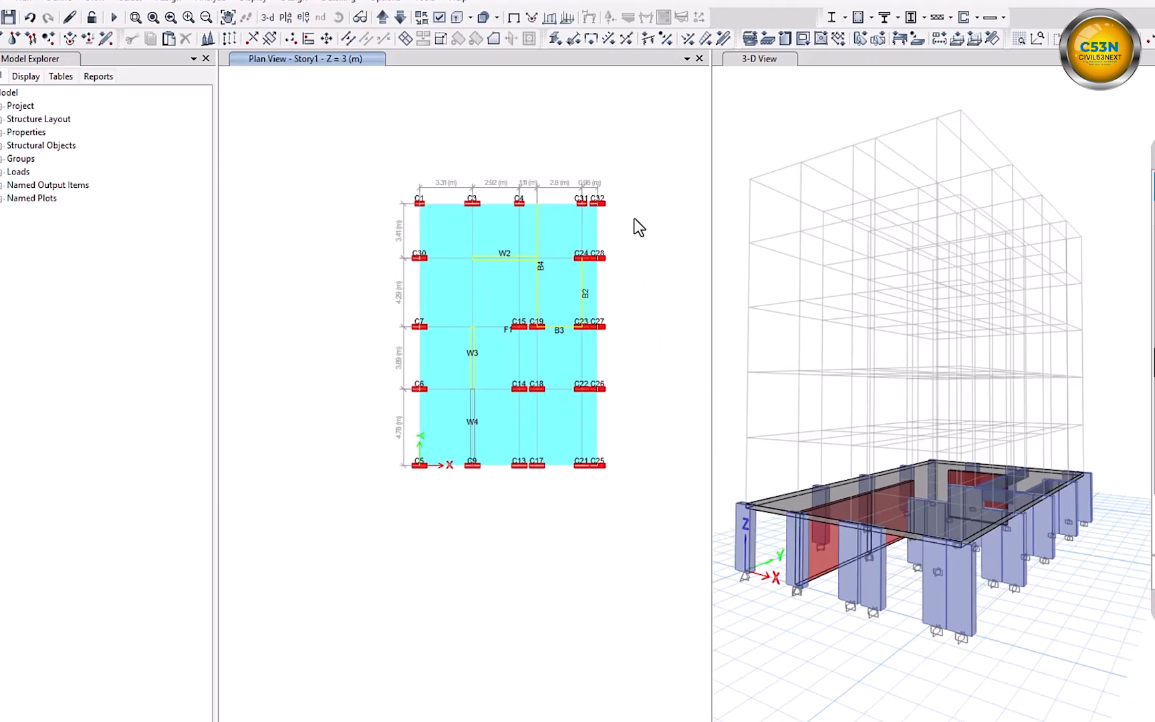
{"action": "right_click", "coordinate": [635, 219]}
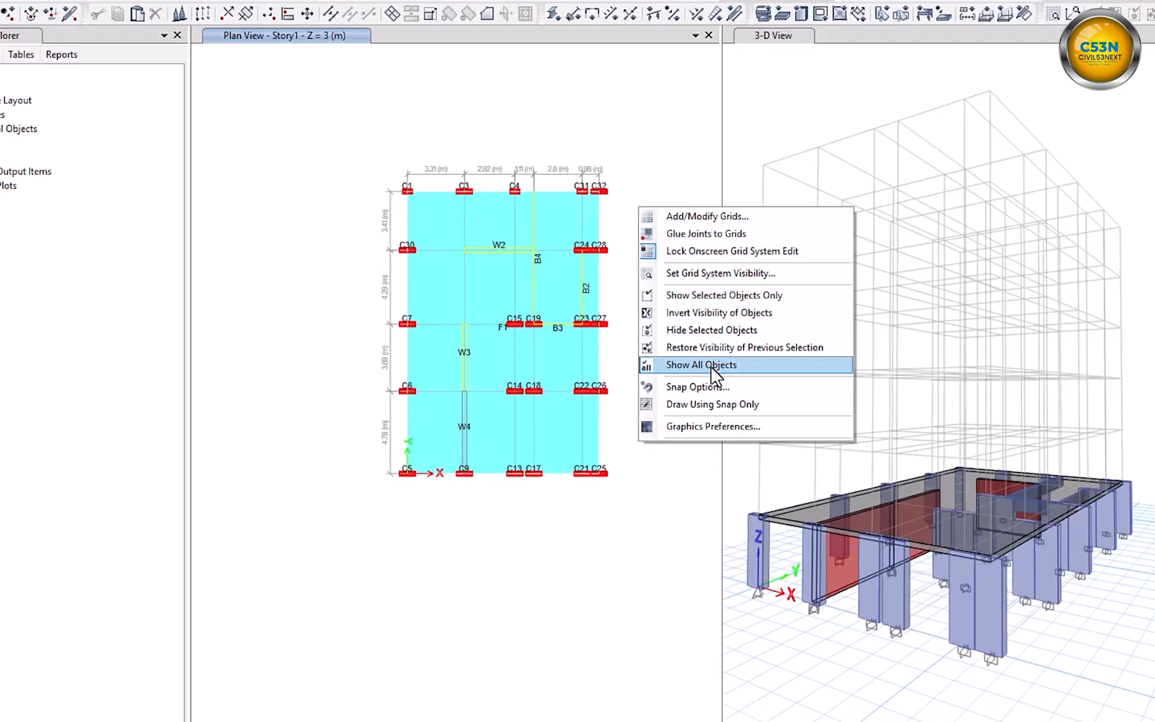
{"action": "left_click", "coordinate": [699, 368]}
{"action": "right_click", "coordinate": [642, 278]}
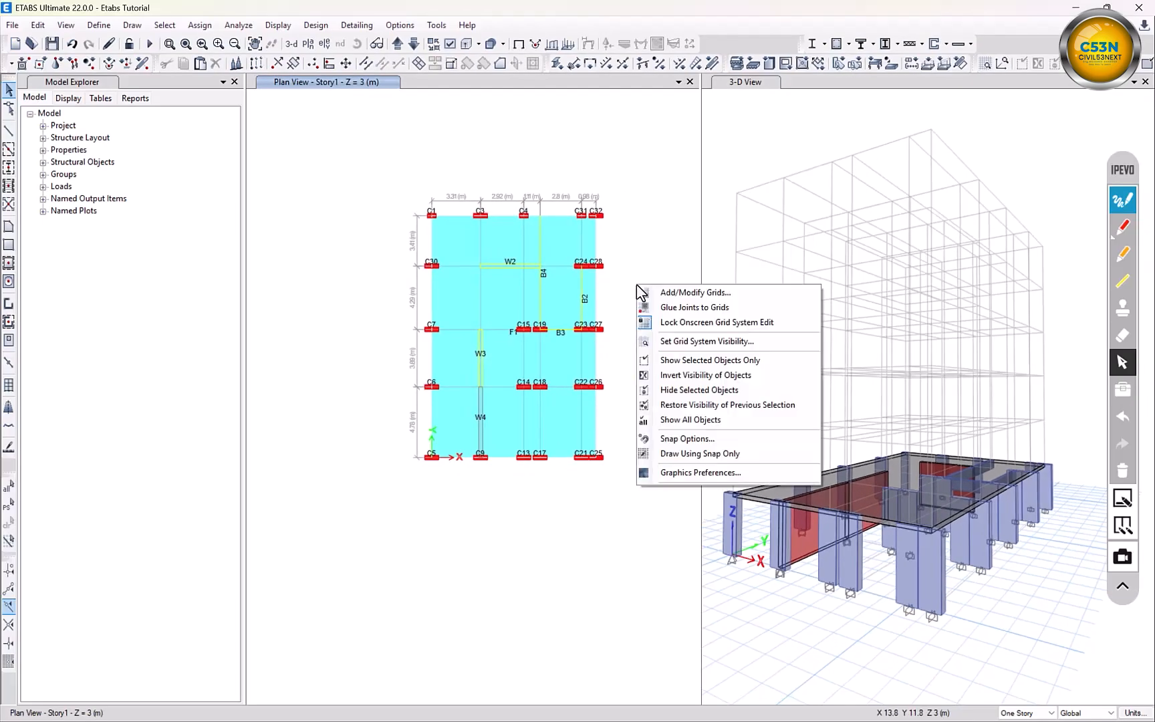
{"action": "left_click", "coordinate": [682, 420]}
{"action": "scroll", "coordinate": [605, 251], "scroll_direction": "up", "scroll_amount": 3}
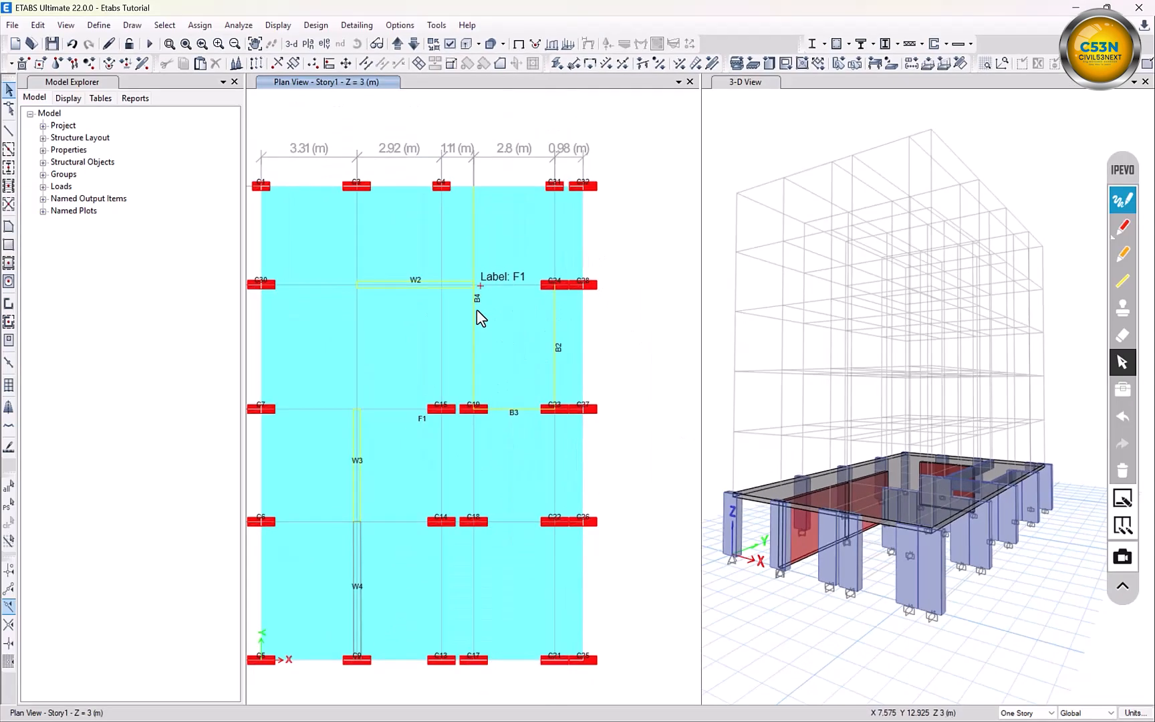
Select all beams by object type and close the selection dialog
{"action": "left_click", "coordinate": [171, 25]}
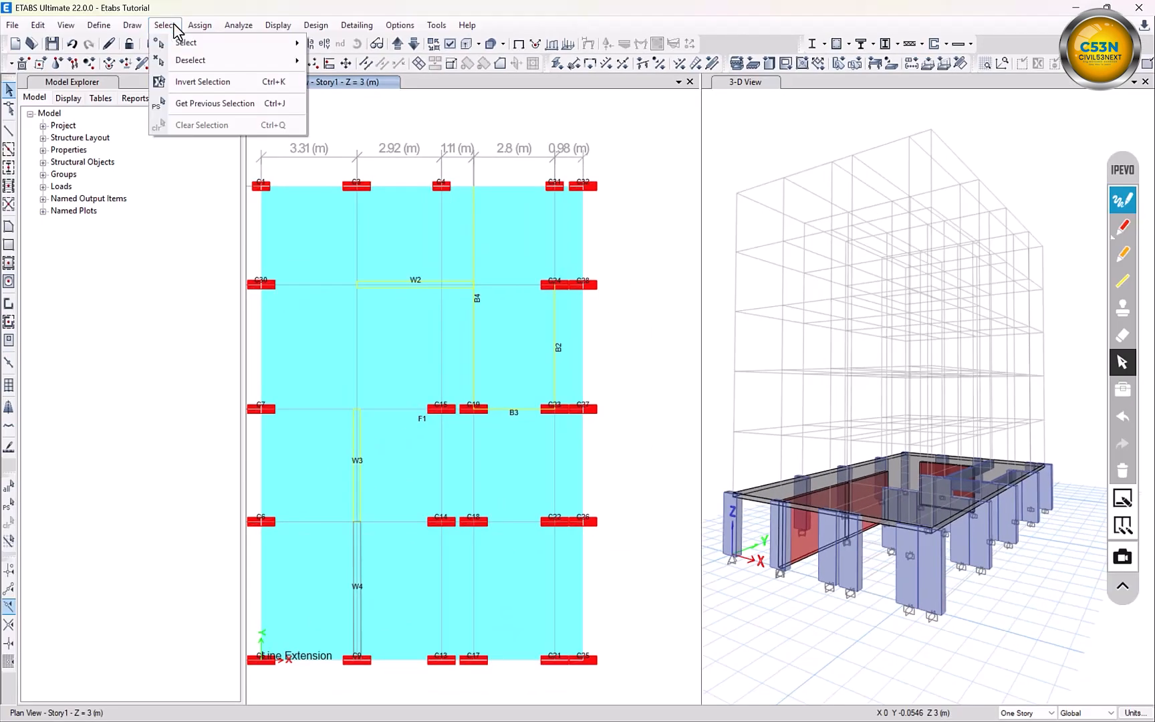
{"action": "left_click", "coordinate": [191, 27]}
{"action": "left_click", "coordinate": [165, 25]}
{"action": "mouse_move", "coordinate": [190, 43]}
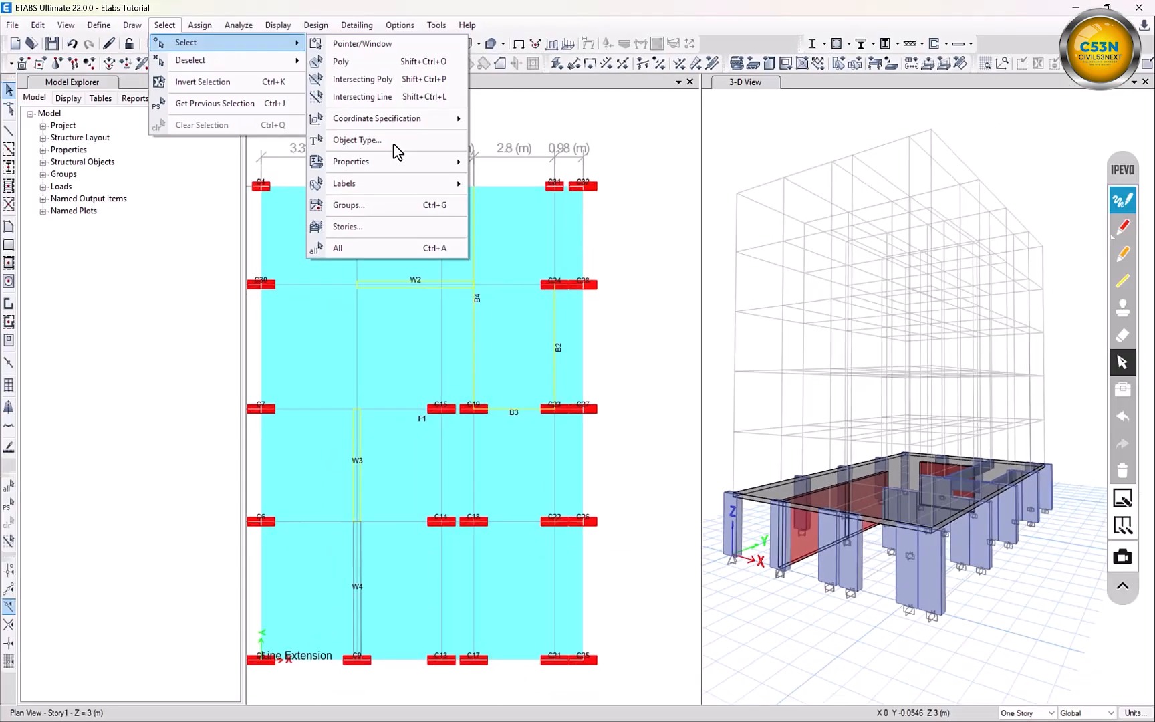
{"action": "left_click", "coordinate": [394, 142]}
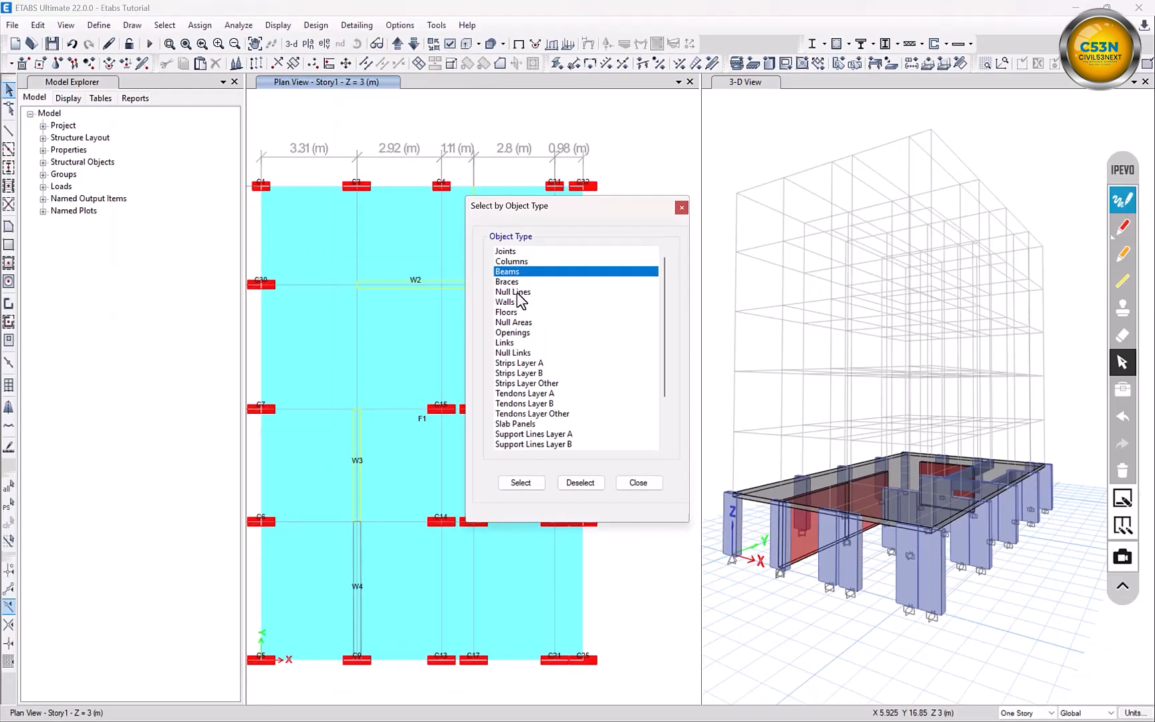
{"action": "left_click", "coordinate": [523, 484]}
{"action": "left_click_drag", "start_coordinate": [549, 215], "coordinate": [782, 212]}
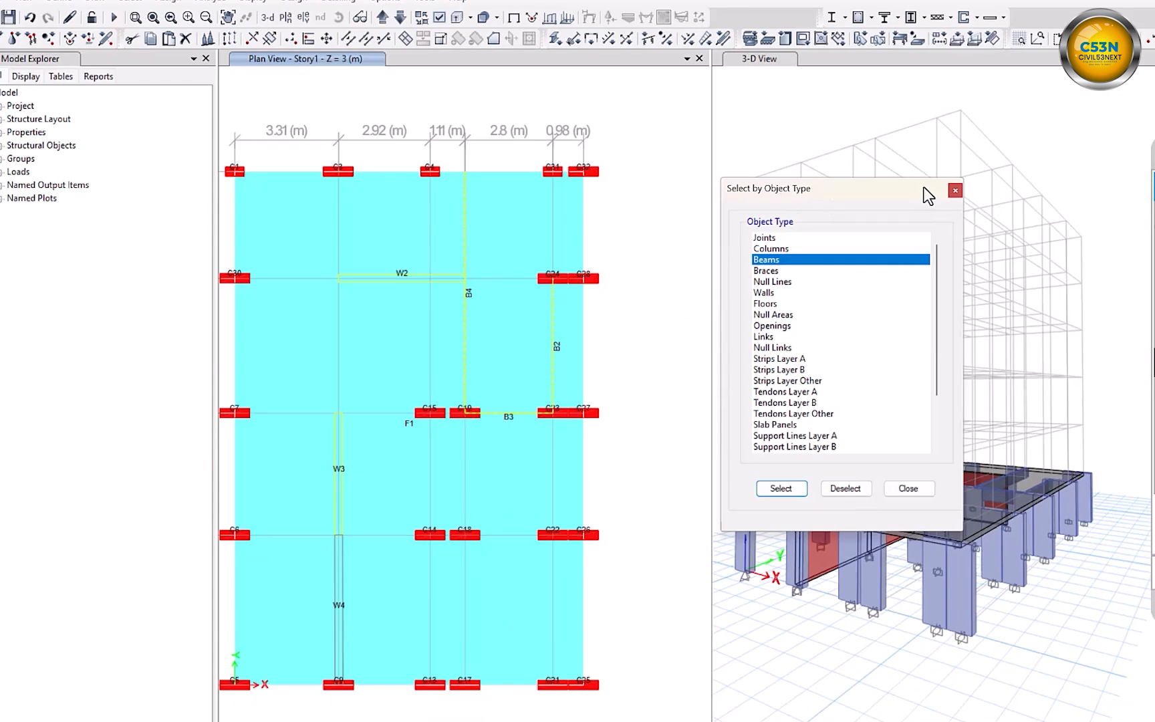
{"action": "left_click", "coordinate": [955, 190]}
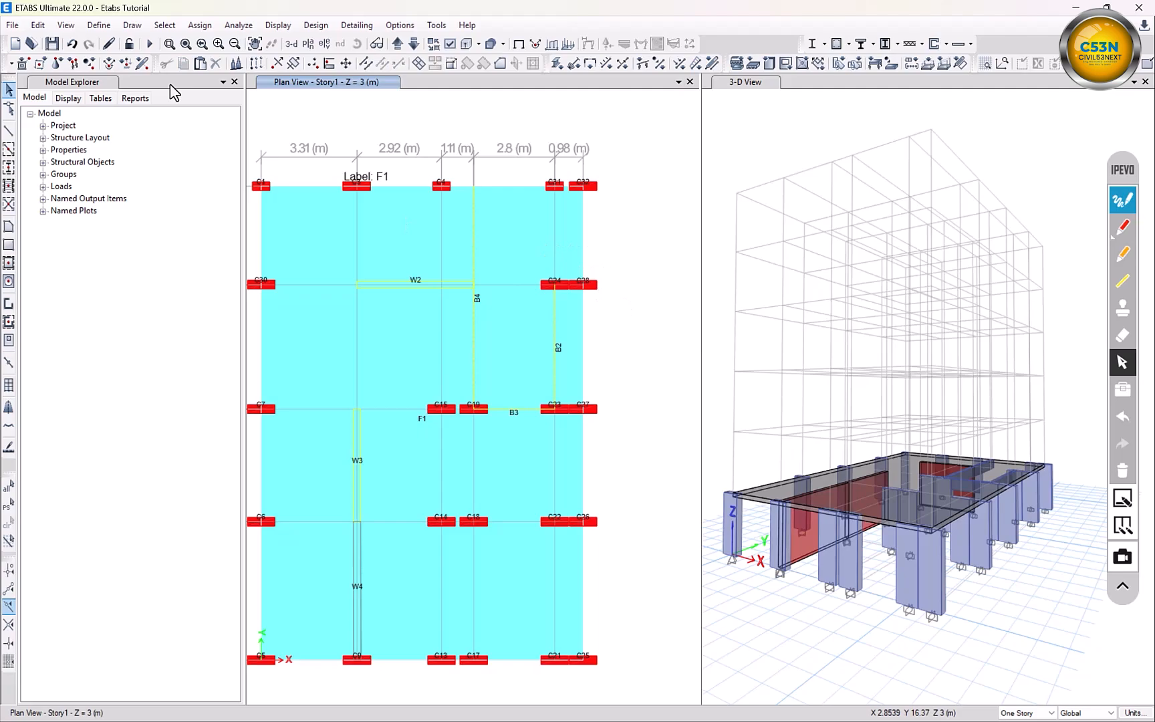
Select beam B4 by its frame label, with the story level set to All
{"action": "left_click", "coordinate": [164, 25]}
{"action": "mouse_move", "coordinate": [191, 47]}
{"action": "mouse_move", "coordinate": [419, 185]}
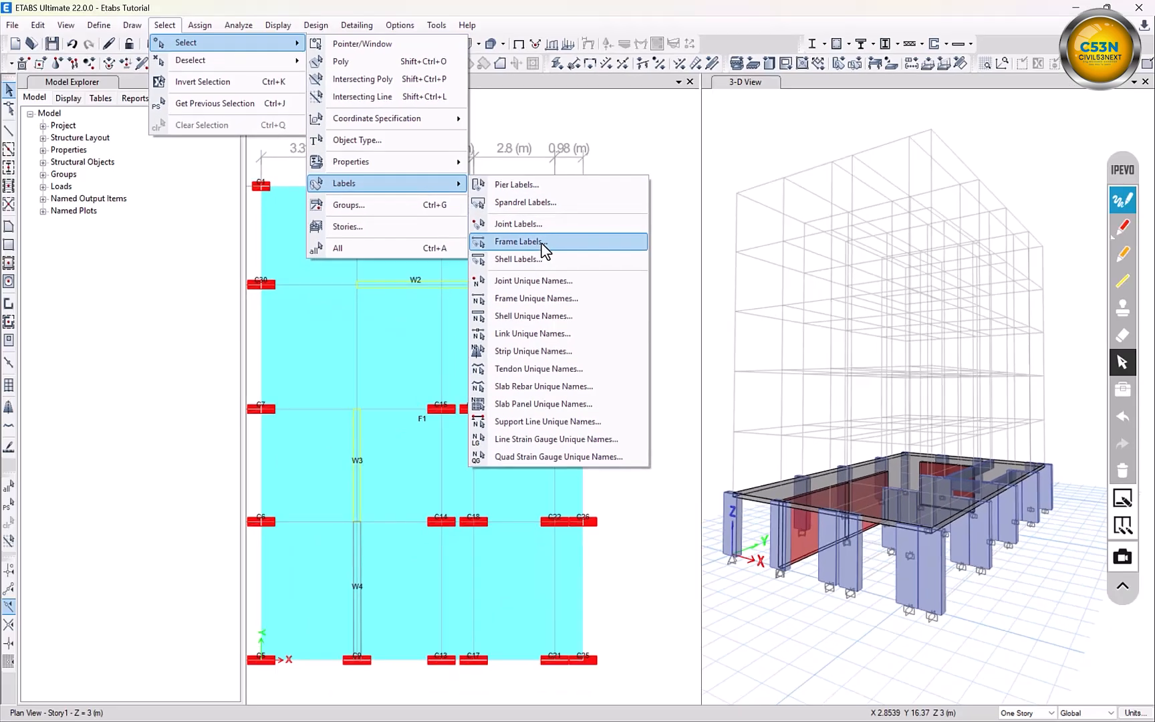
{"action": "left_click", "coordinate": [519, 241]}
{"action": "left_click", "coordinate": [507, 306]}
{"action": "left_click", "coordinate": [520, 515]}
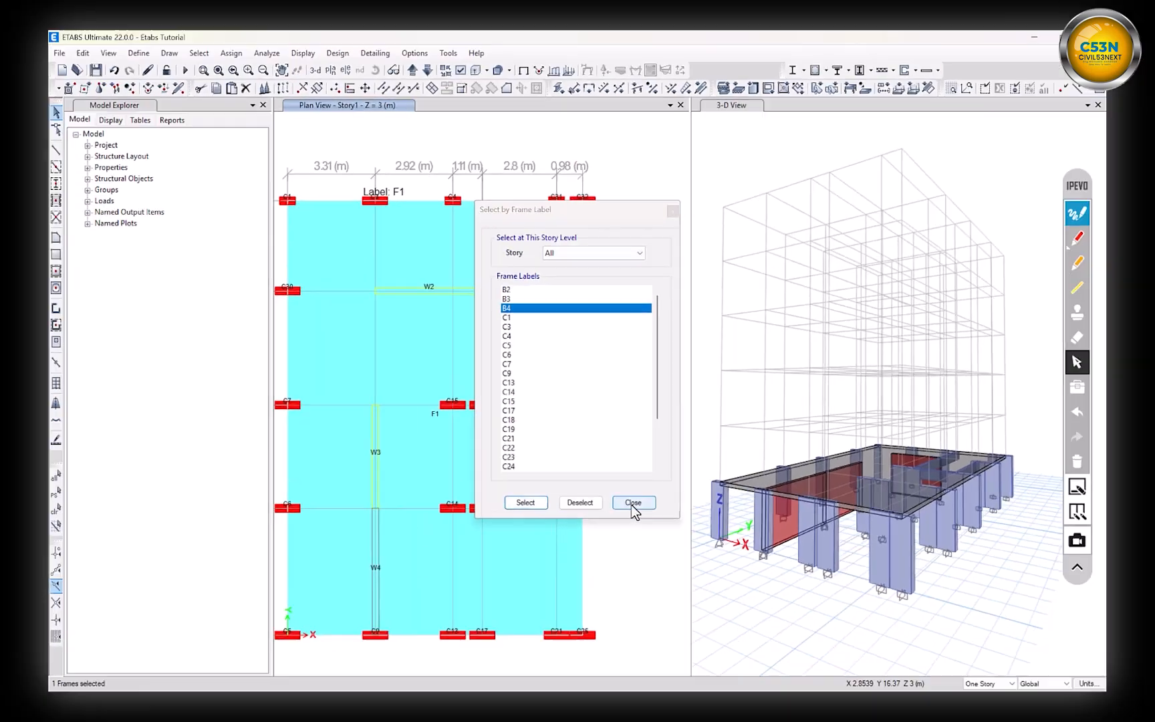
{"action": "left_click", "coordinate": [633, 505]}
Isolate the selected beam B4 so the Story1 plan shows only that object
{"action": "right_click", "coordinate": [636, 324]}
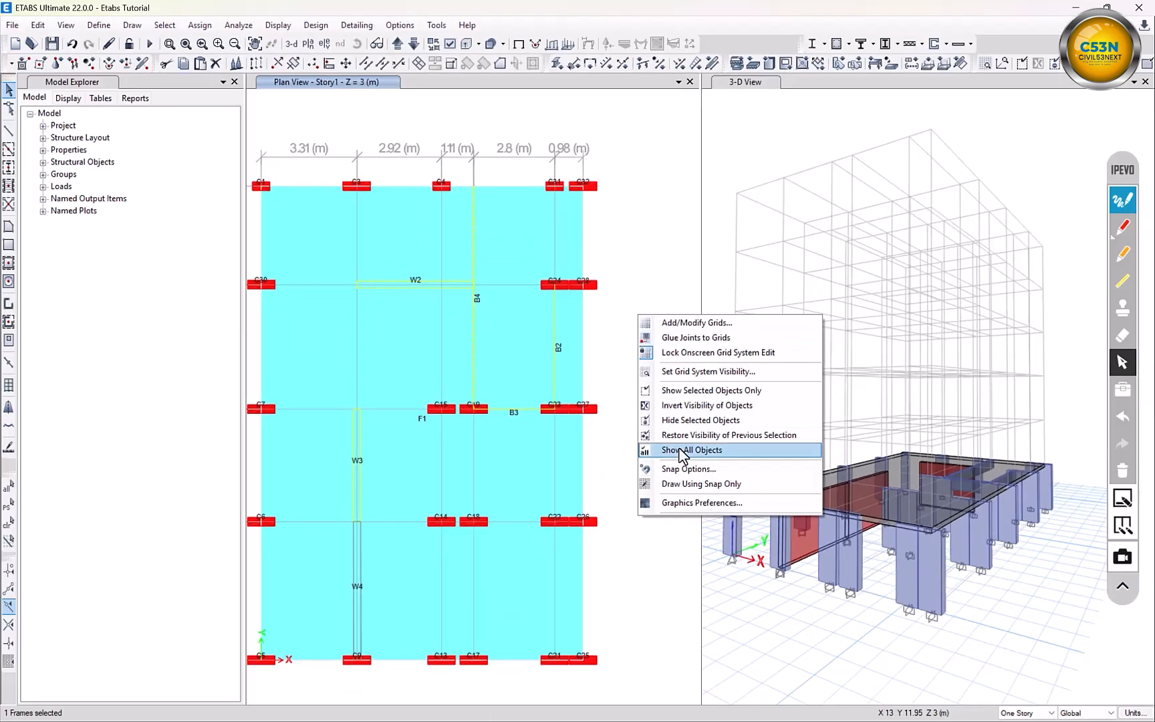
{"action": "left_click", "coordinate": [680, 448]}
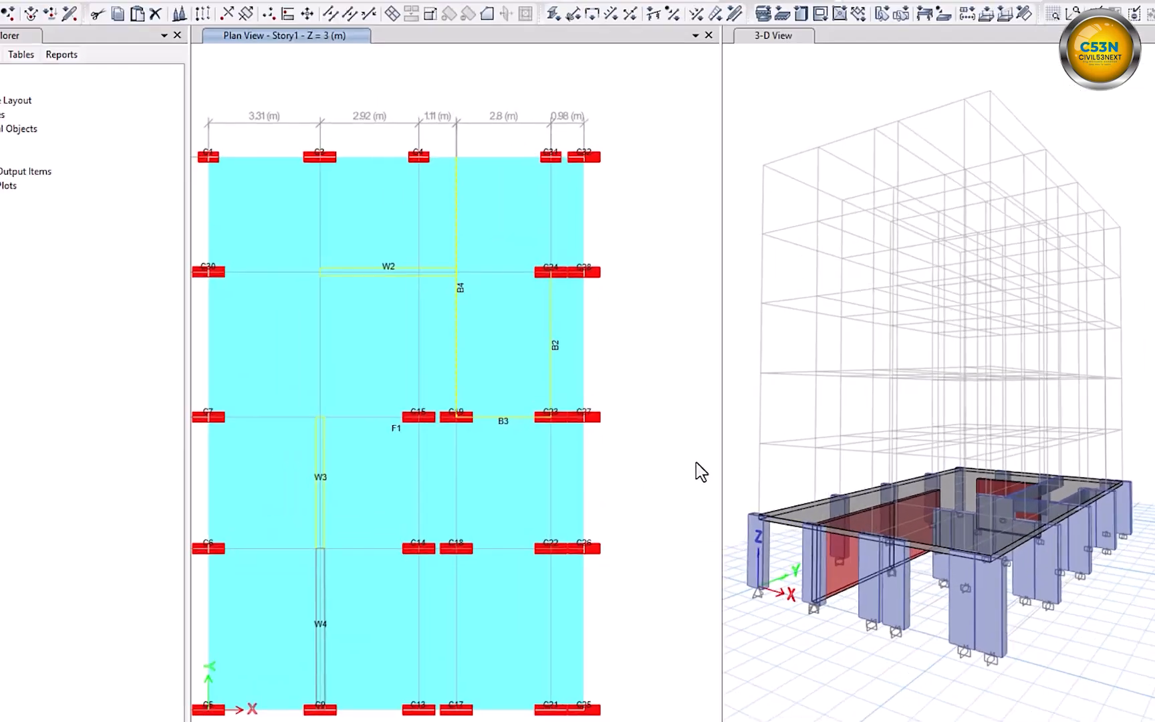
{"action": "right_click", "coordinate": [643, 347]}
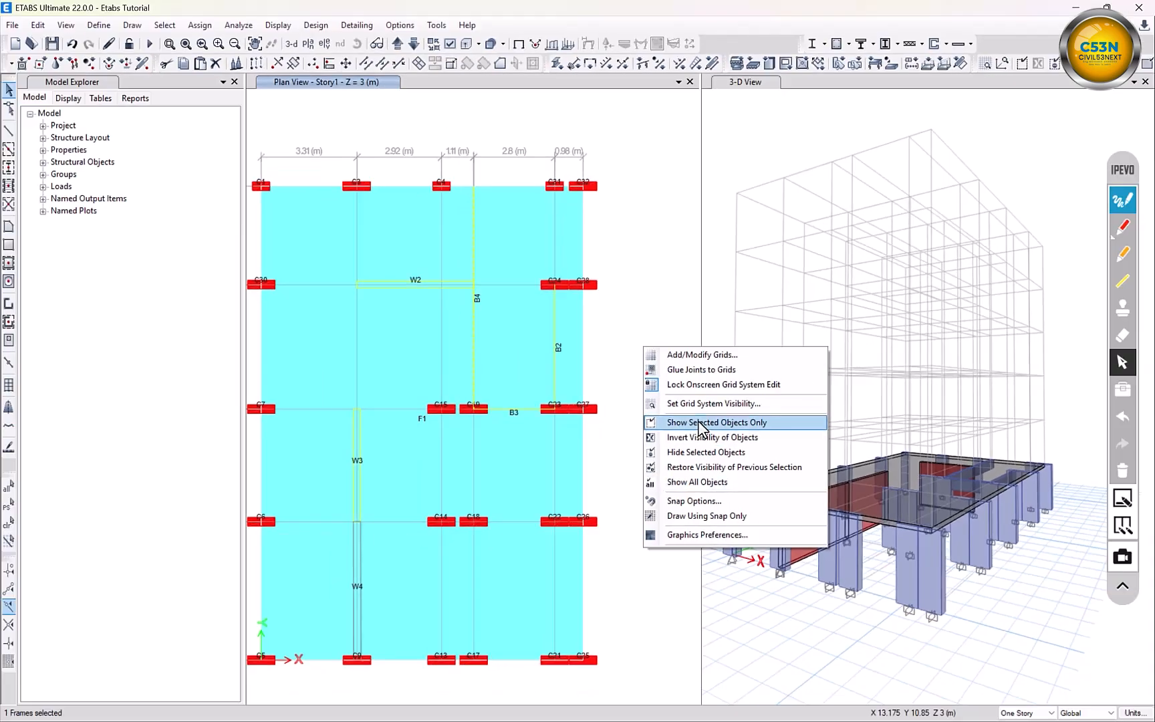
{"action": "left_click", "coordinate": [708, 422]}
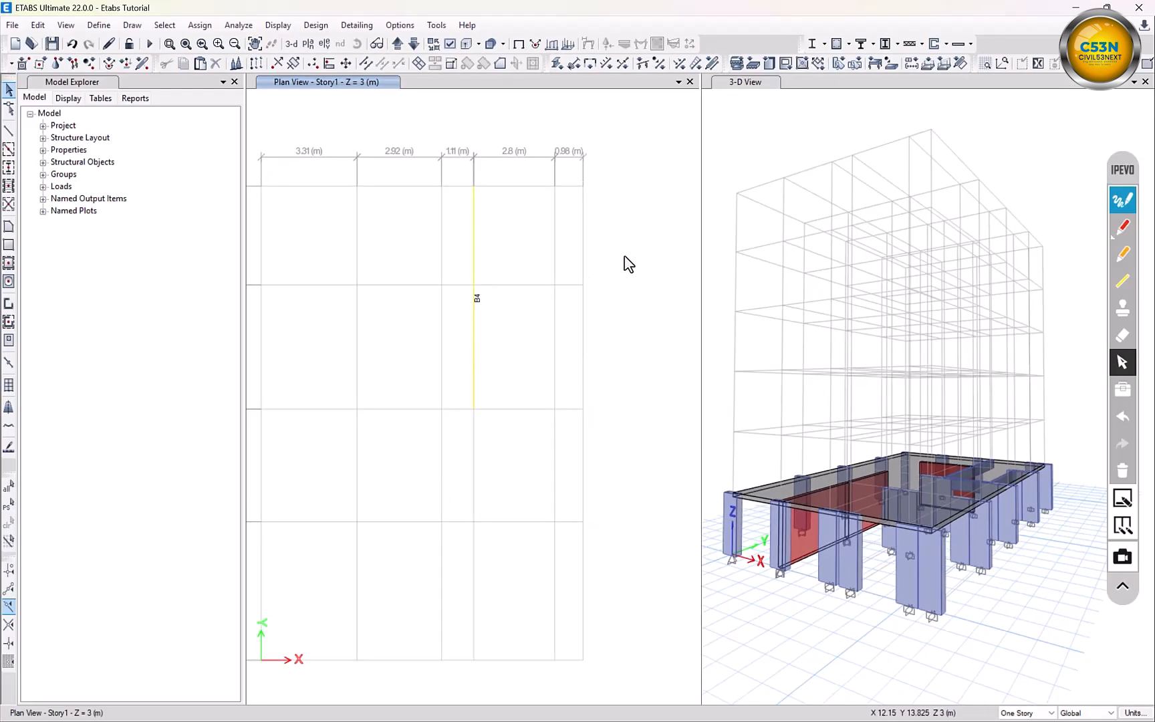
Show all objects in the Story1 plan again after isolating beam B4
{"action": "right_click", "coordinate": [672, 257]}
{"action": "right_click", "coordinate": [638, 189]}
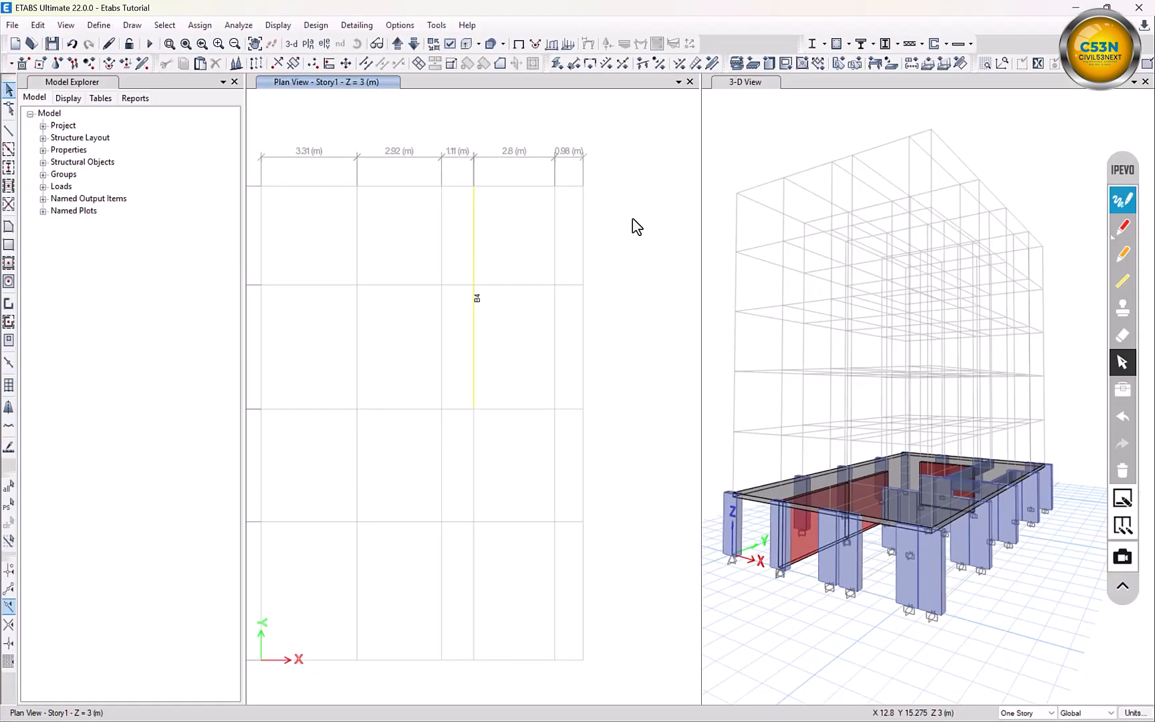
{"action": "right_click", "coordinate": [632, 217]}
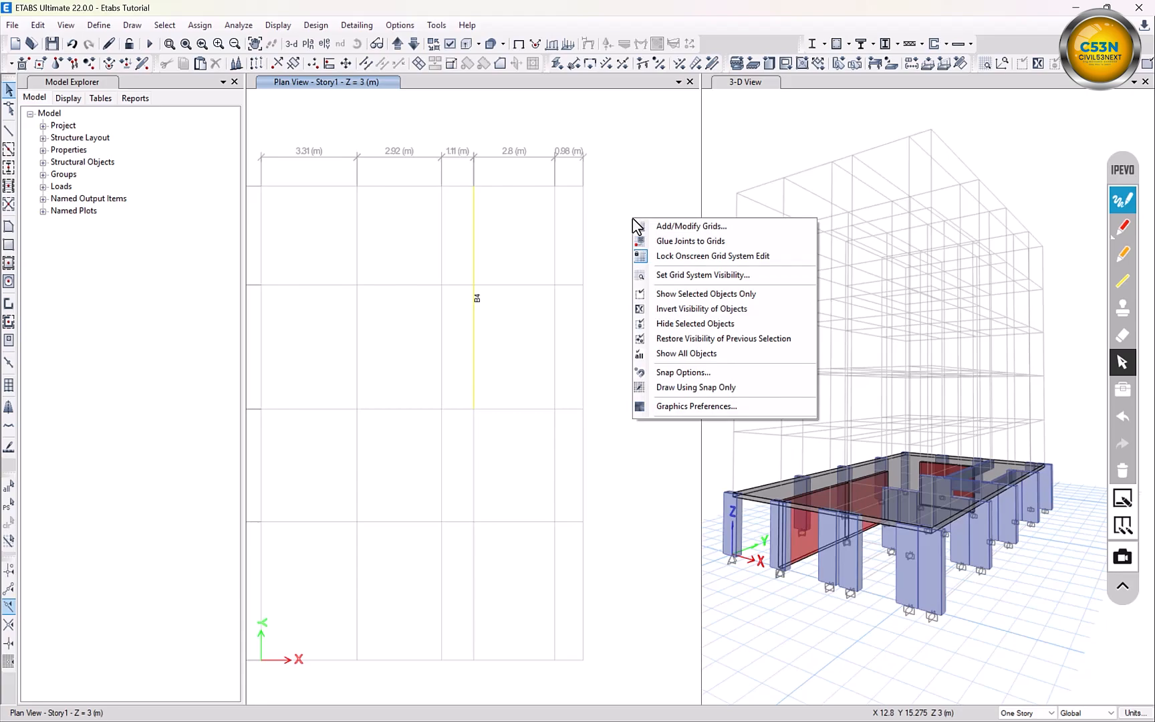
{"action": "left_click", "coordinate": [689, 353]}
{"action": "scroll", "coordinate": [518, 416], "scroll_direction": "down", "scroll_amount": 3}
{"action": "scroll", "coordinate": [441, 493], "scroll_direction": "up", "scroll_amount": 3}
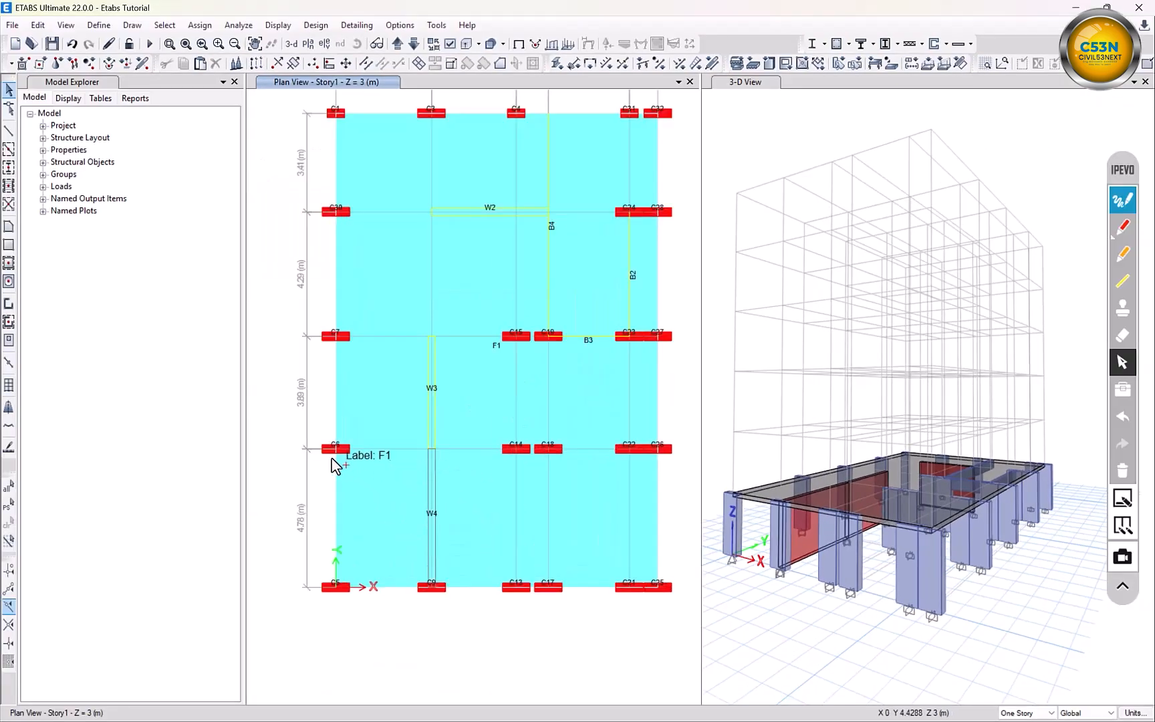
{"action": "scroll", "coordinate": [337, 457], "scroll_direction": "up", "scroll_amount": 2}
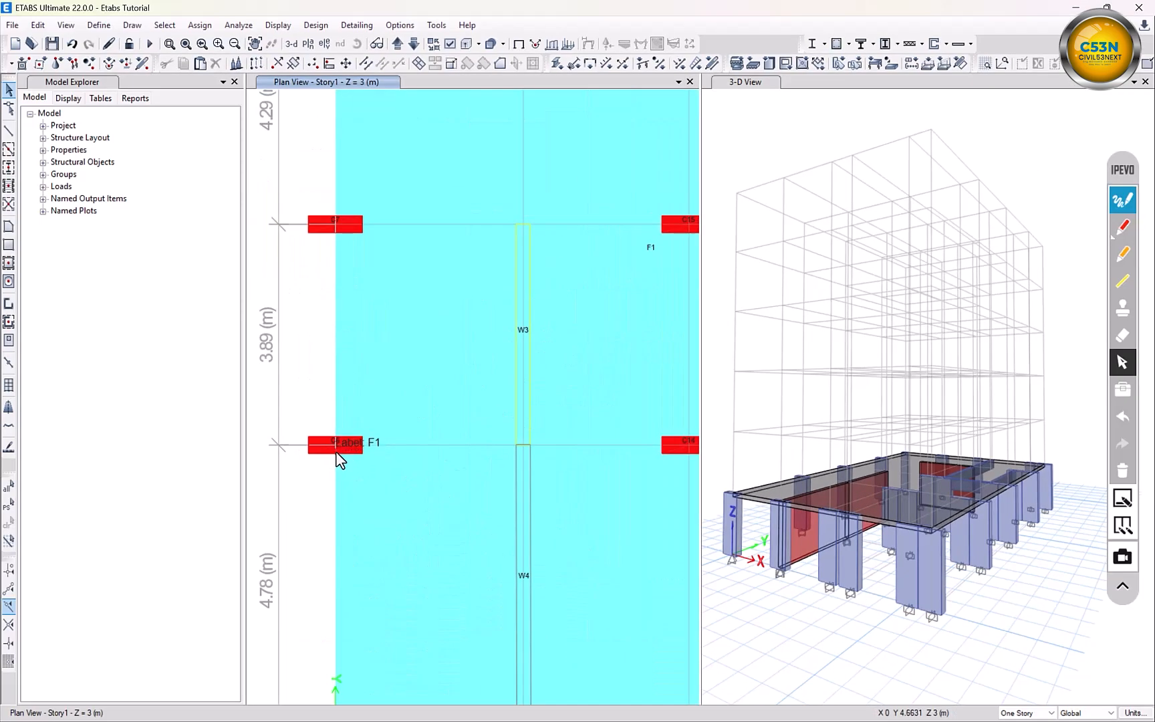
{"action": "scroll", "coordinate": [337, 457], "scroll_direction": "down", "scroll_amount": 3}
Select all columns by object type and close the selection dialog
{"action": "left_click", "coordinate": [164, 25]}
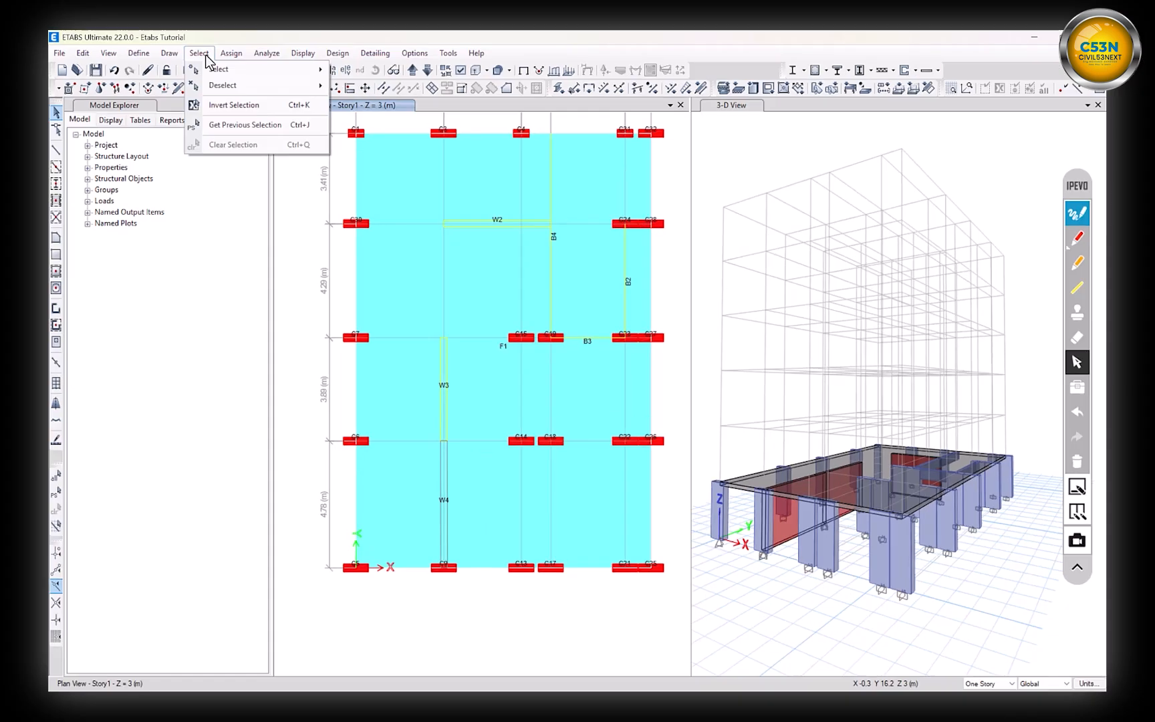
{"action": "mouse_move", "coordinate": [180, 43]}
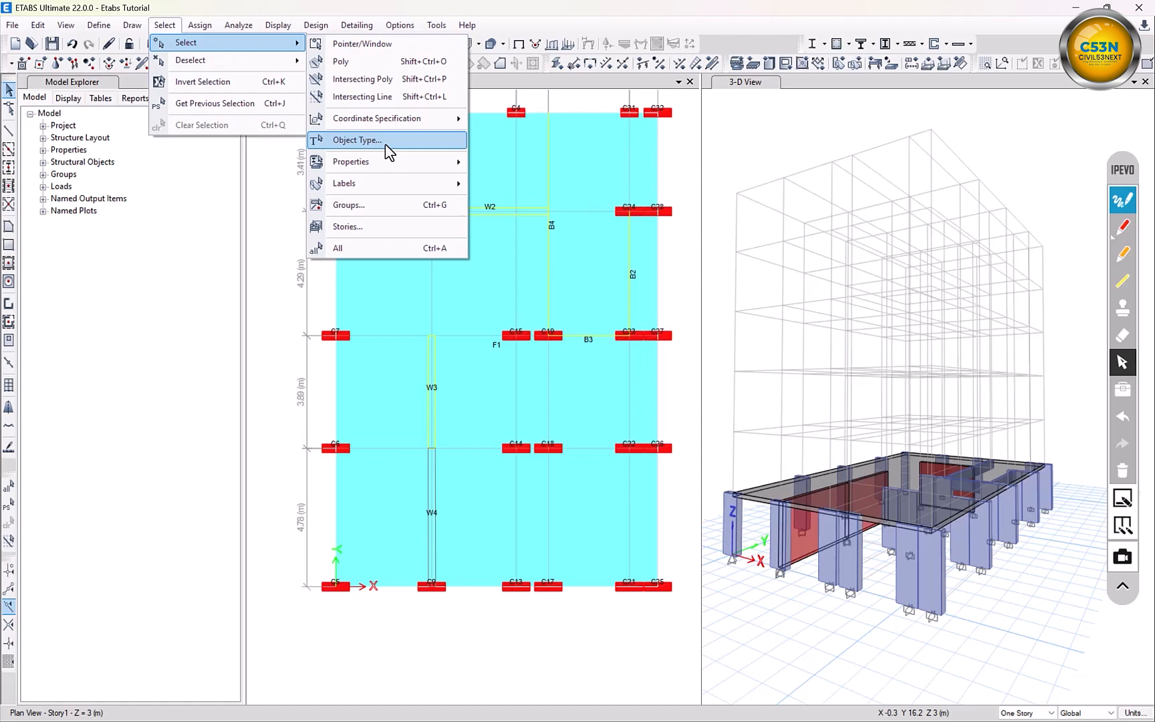
{"action": "left_click", "coordinate": [380, 142]}
{"action": "left_click", "coordinate": [757, 258]}
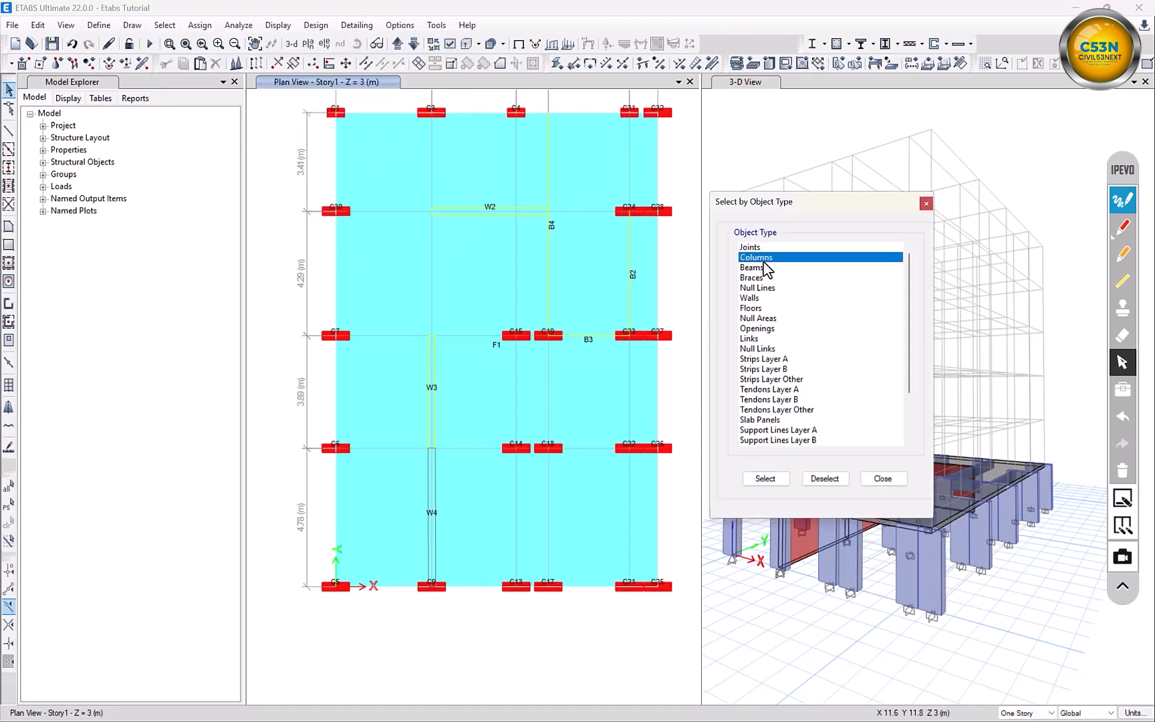
{"action": "left_click", "coordinate": [765, 479]}
{"action": "left_click", "coordinate": [883, 479]}
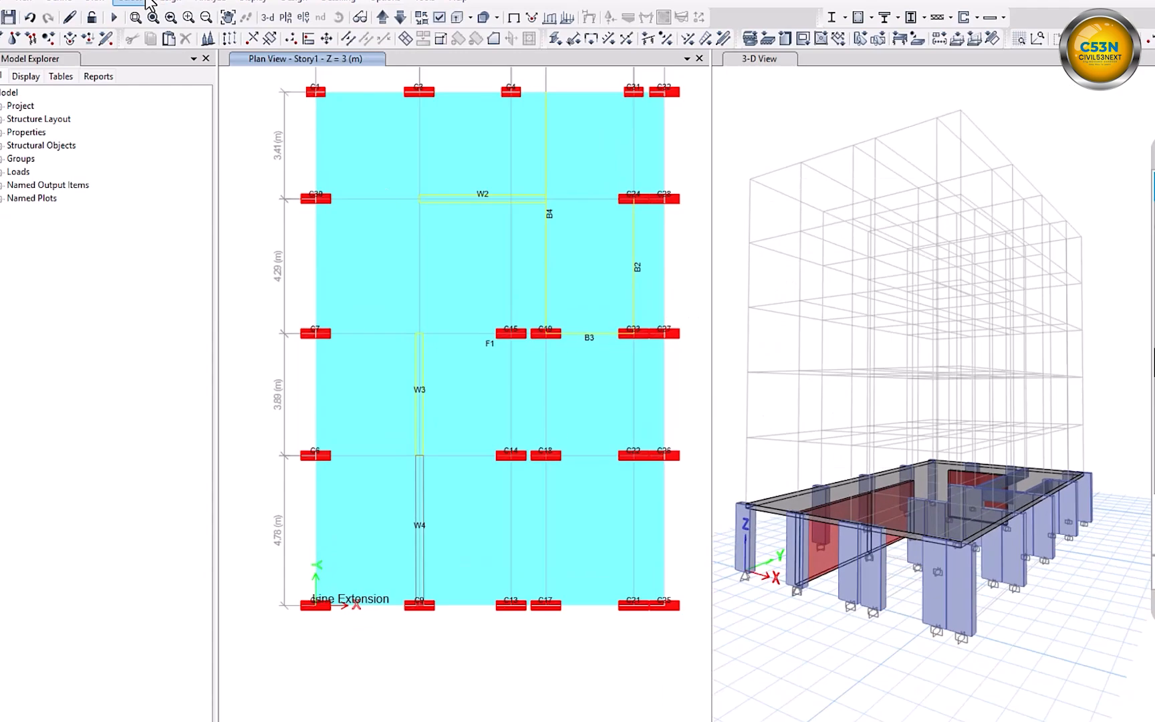
Select column C6 by its frame label, with the story level set to All, and close the selection dialog
{"action": "left_click", "coordinate": [199, 24]}
{"action": "left_click", "coordinate": [164, 25]}
{"action": "mouse_move", "coordinate": [201, 44]}
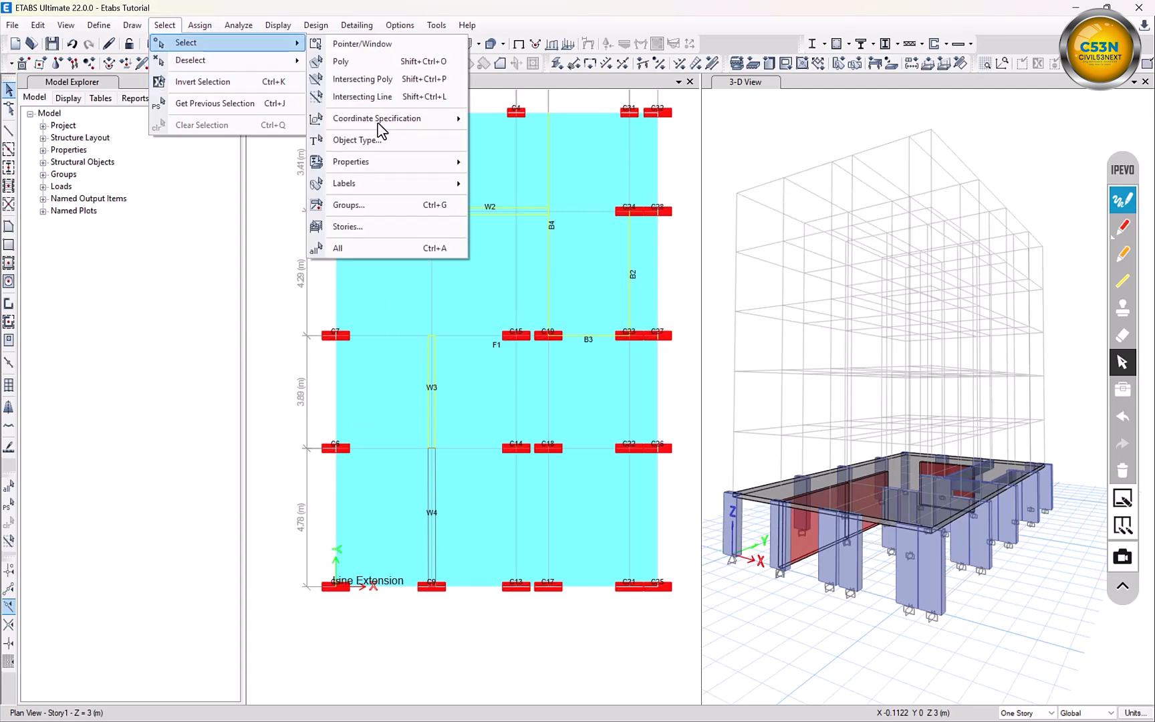
{"action": "mouse_move", "coordinate": [391, 170]}
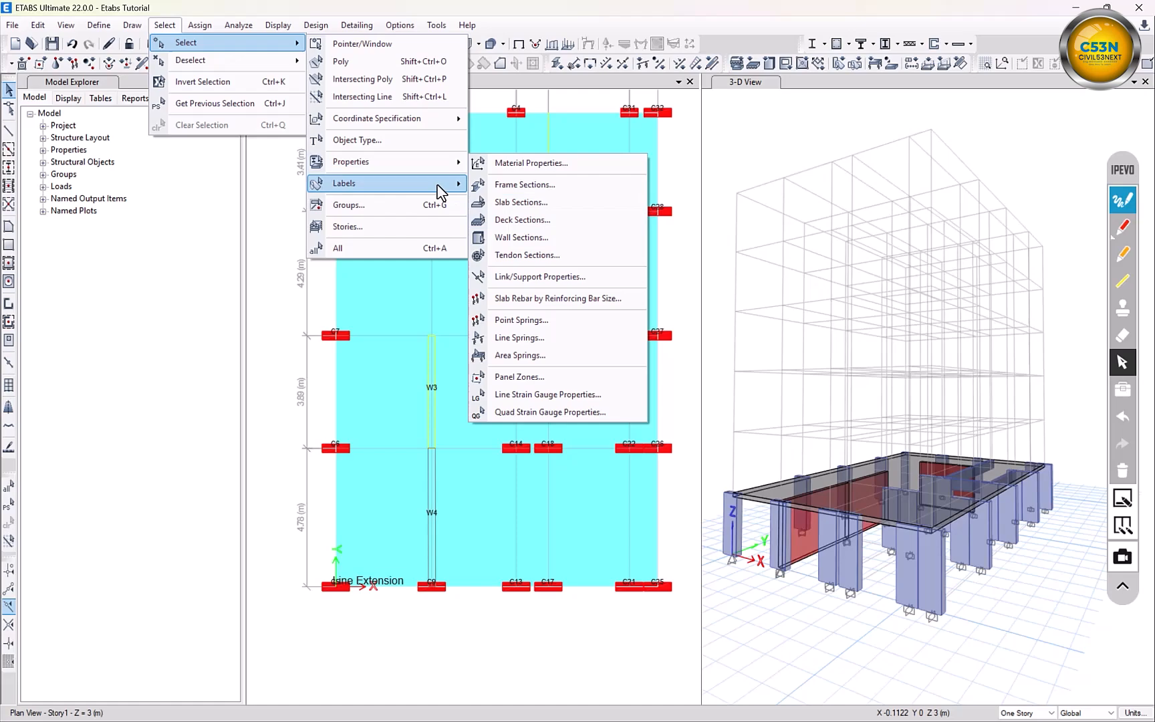
{"action": "mouse_move", "coordinate": [438, 187]}
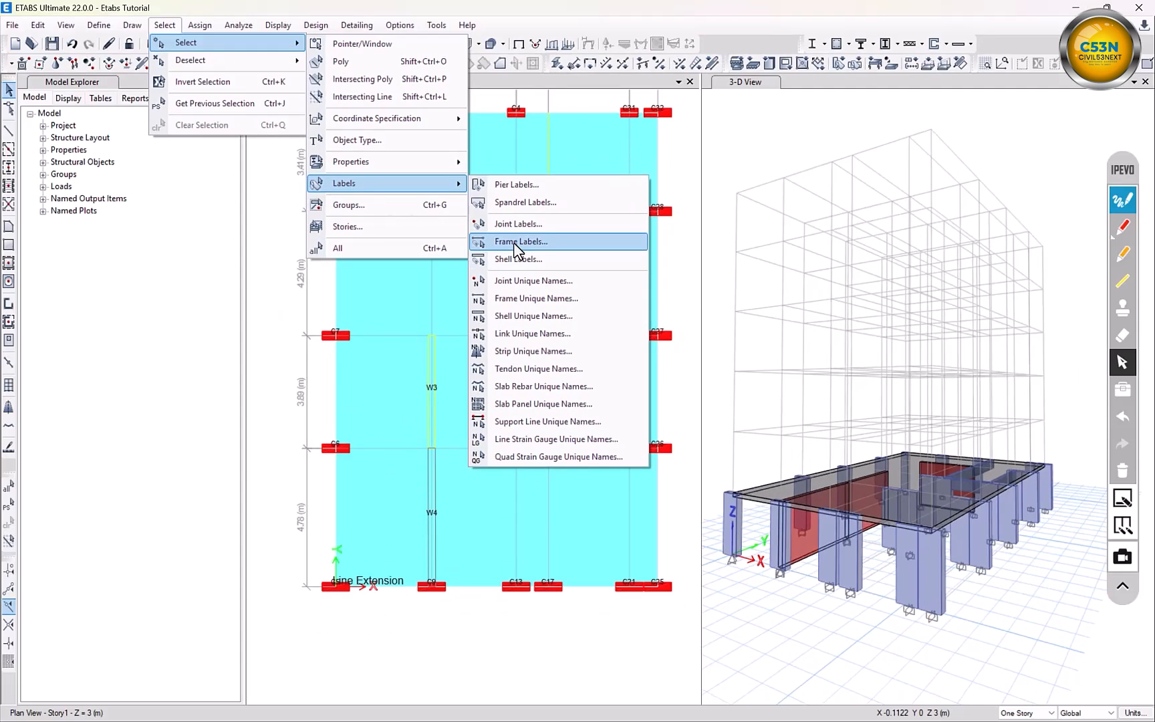
{"action": "left_click", "coordinate": [518, 242]}
{"action": "left_click", "coordinate": [508, 353]}
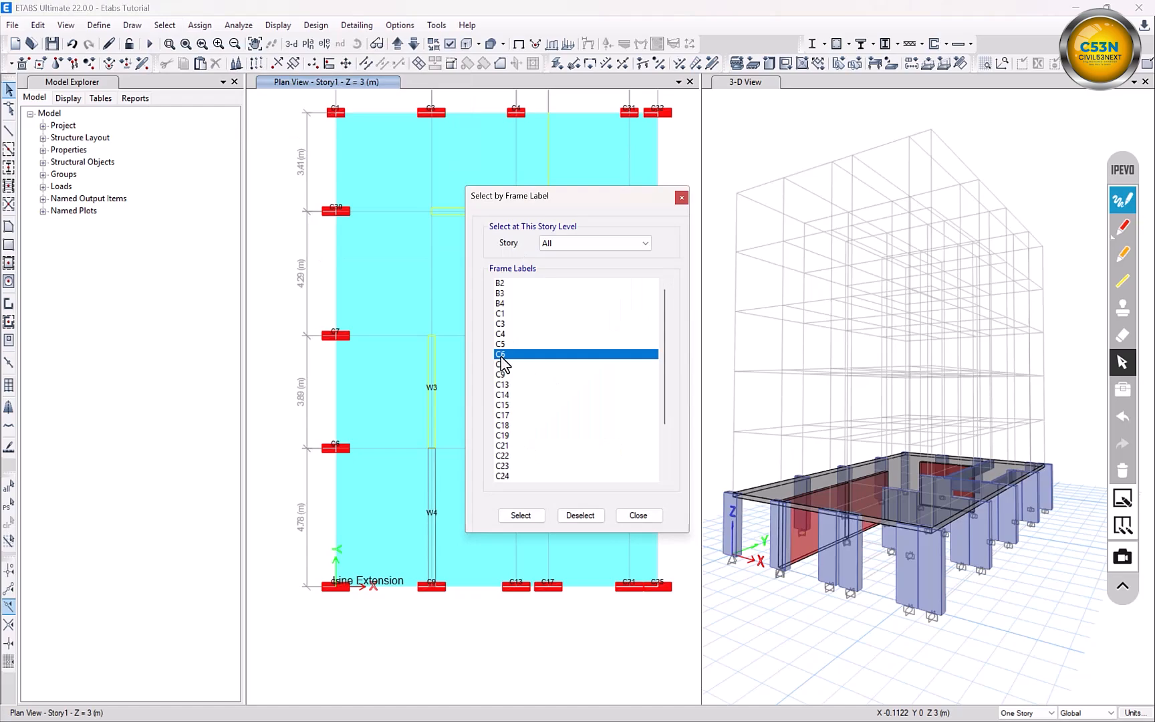
{"action": "left_click", "coordinate": [529, 521]}
{"action": "left_click", "coordinate": [636, 517]}
Isolate the selected column C6 so the Story1 plan shows only that object
{"action": "scroll", "coordinate": [527, 379], "scroll_direction": "down", "scroll_amount": 3}
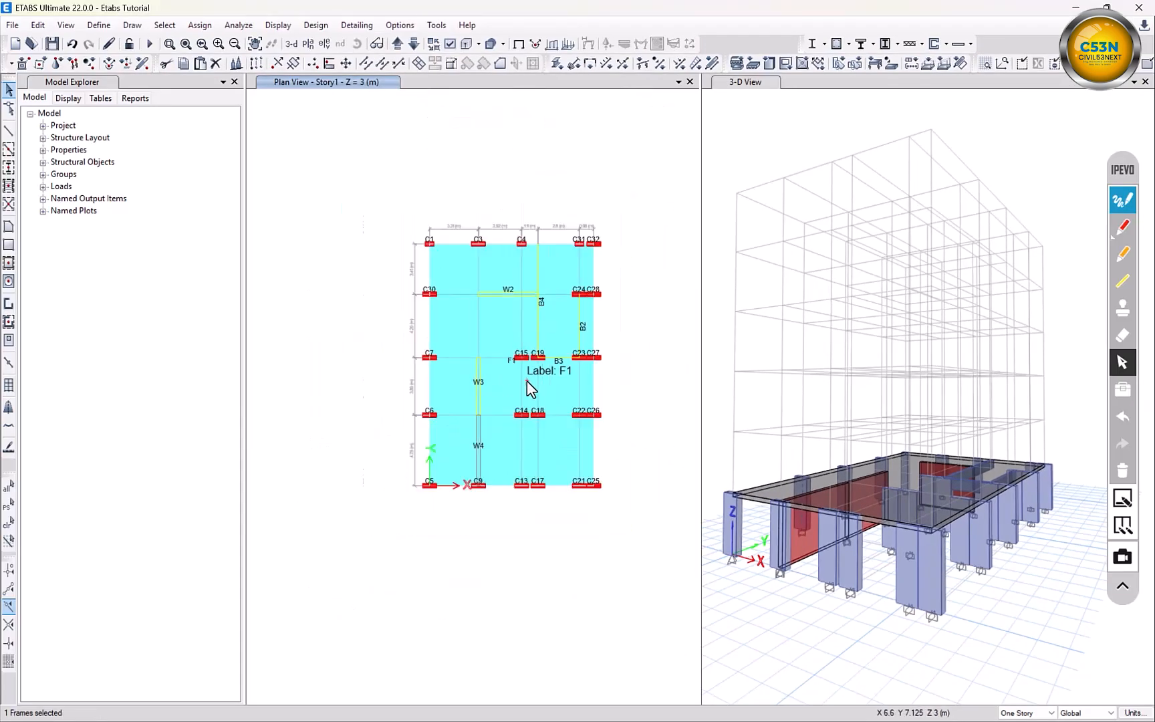
{"action": "right_click", "coordinate": [359, 342]}
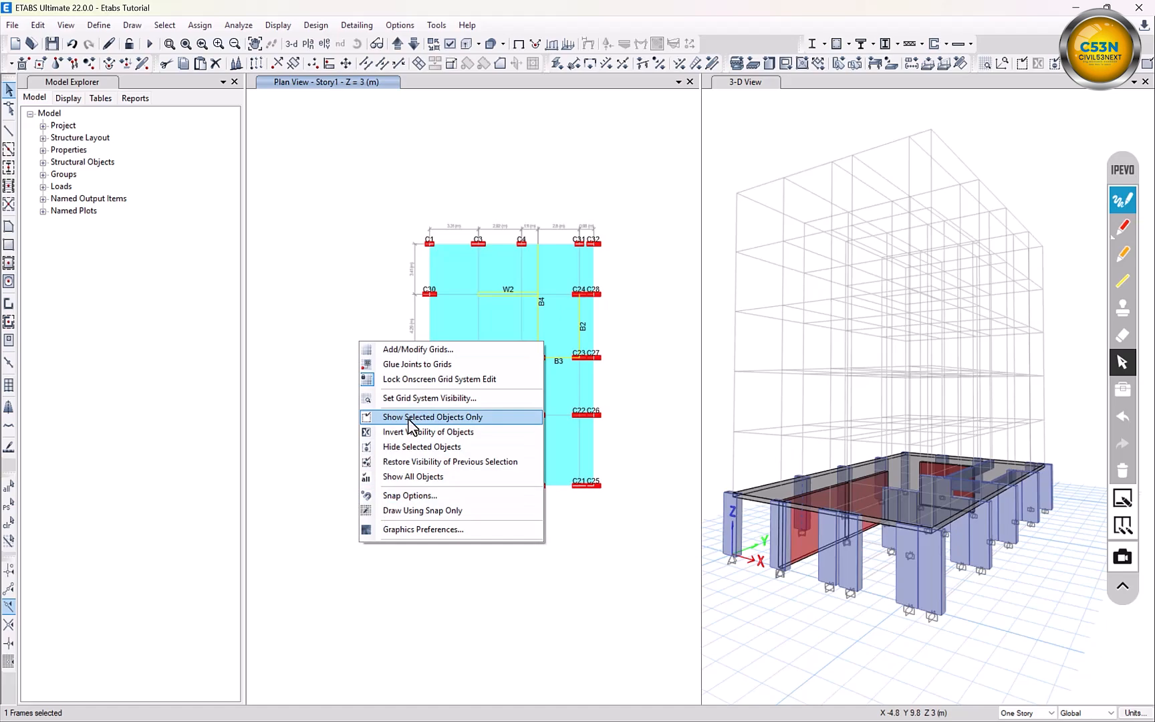
{"action": "left_click", "coordinate": [410, 417]}
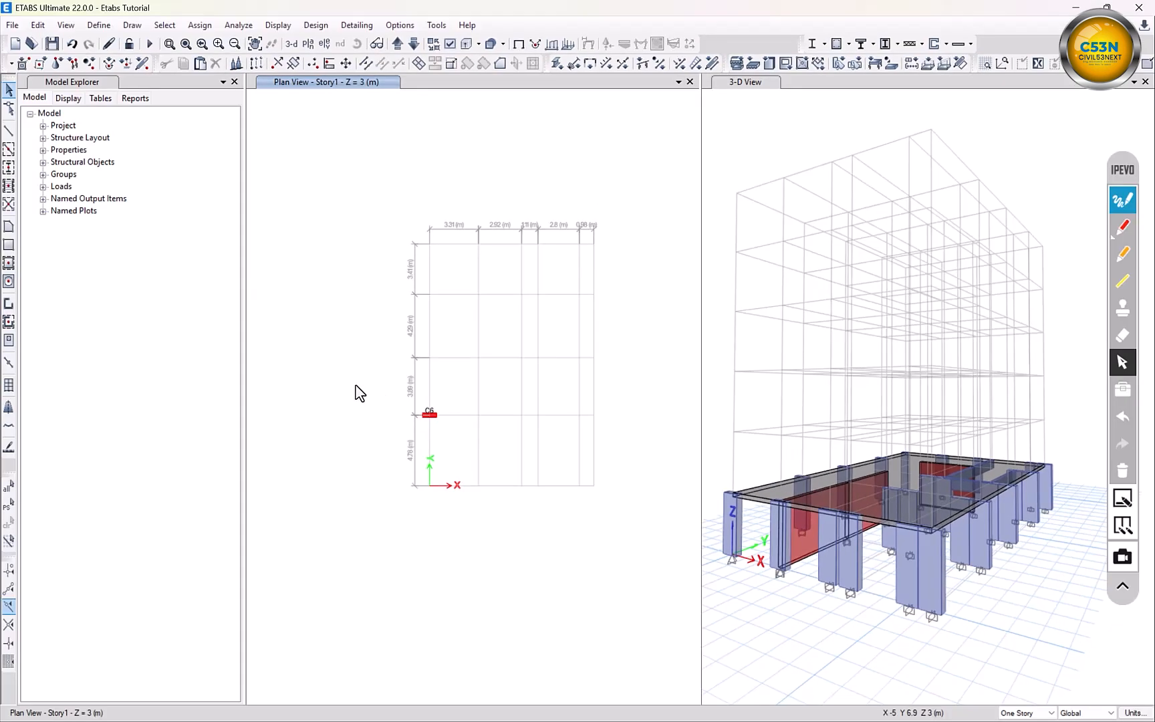
Show all objects in the Story1 plan again after isolating column C6
{"action": "scroll", "coordinate": [395, 418], "scroll_direction": "up", "scroll_amount": 3}
{"action": "right_click", "coordinate": [391, 410]}
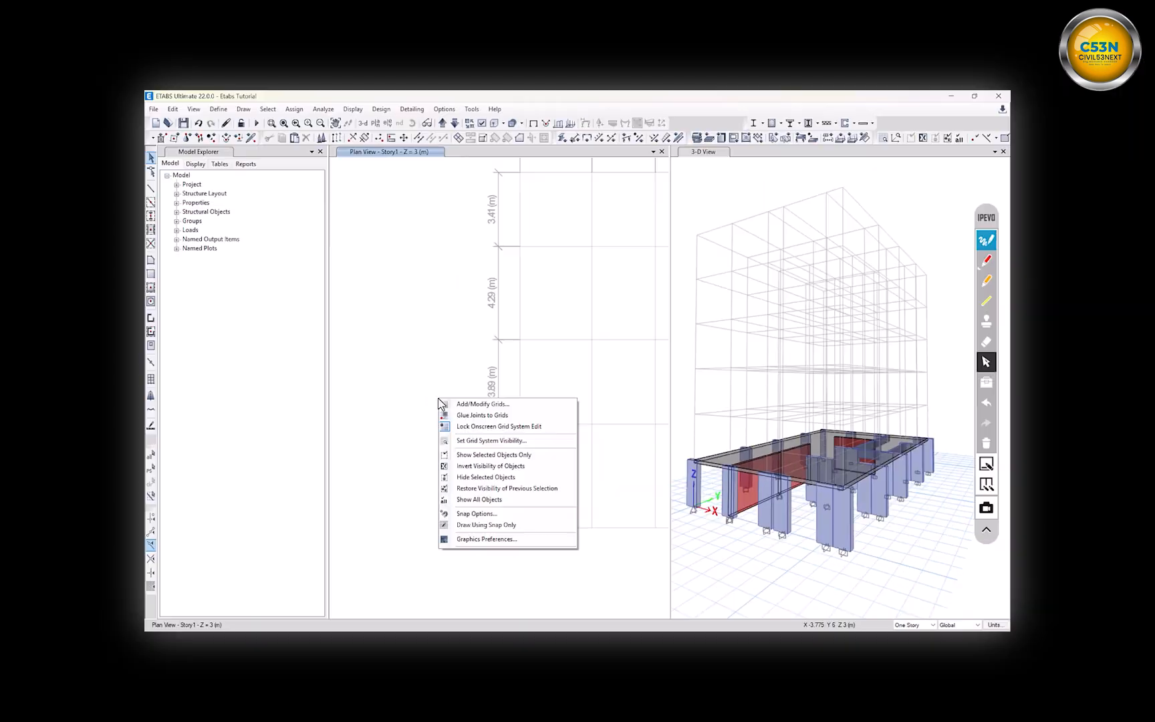
{"action": "left_click", "coordinate": [428, 545]}
{"action": "scroll", "coordinate": [418, 512], "scroll_direction": "down", "scroll_amount": 3}
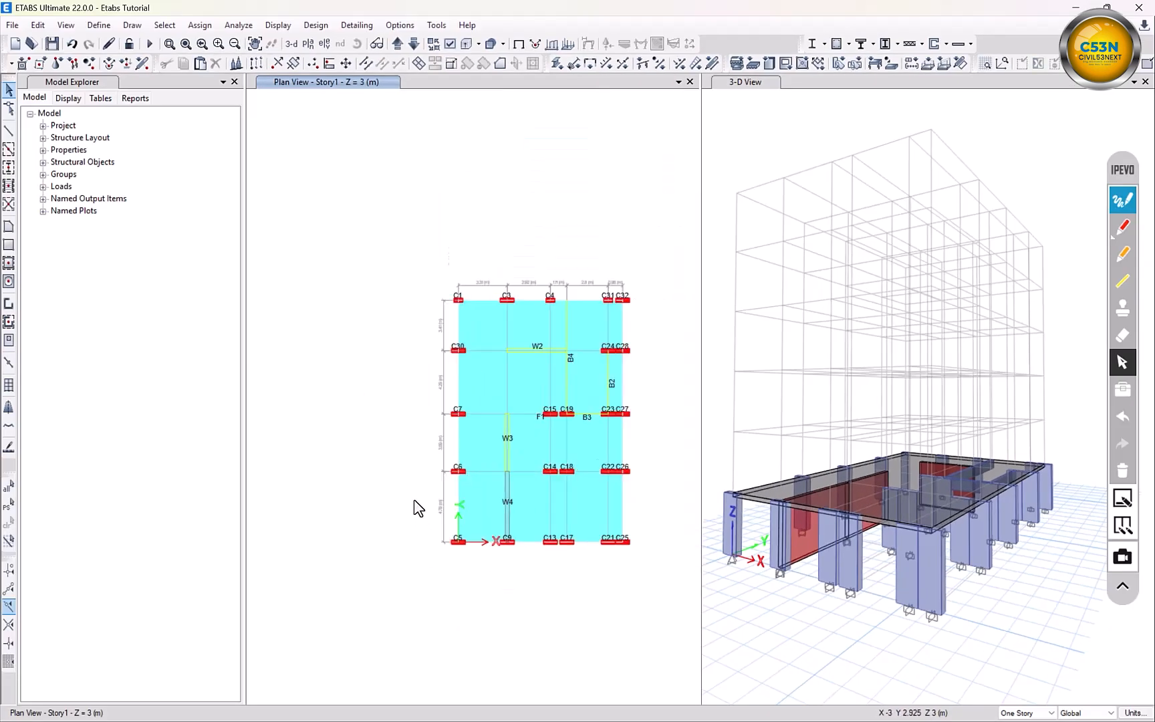
{"action": "middle_click_drag", "start_coordinate": [644, 348], "coordinate": [595, 320]}
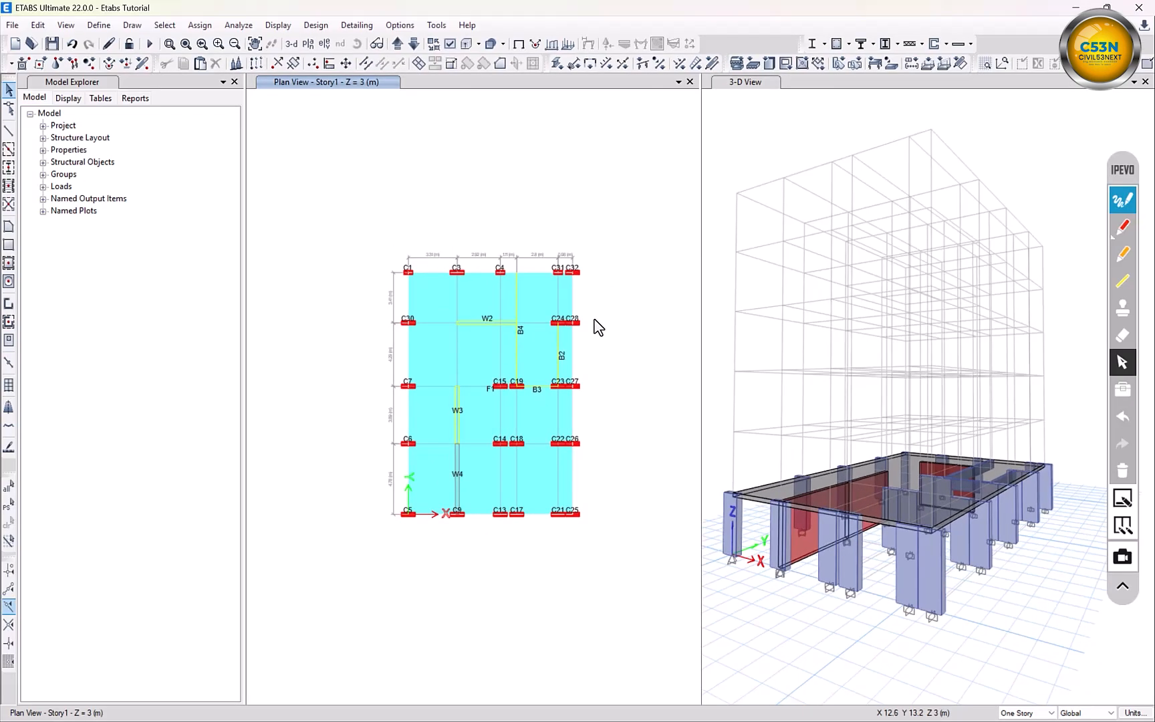
{"action": "scroll", "coordinate": [600, 325], "scroll_direction": "up", "scroll_amount": 2}
{"action": "scroll", "coordinate": [600, 325], "scroll_direction": "down", "scroll_amount": 2}
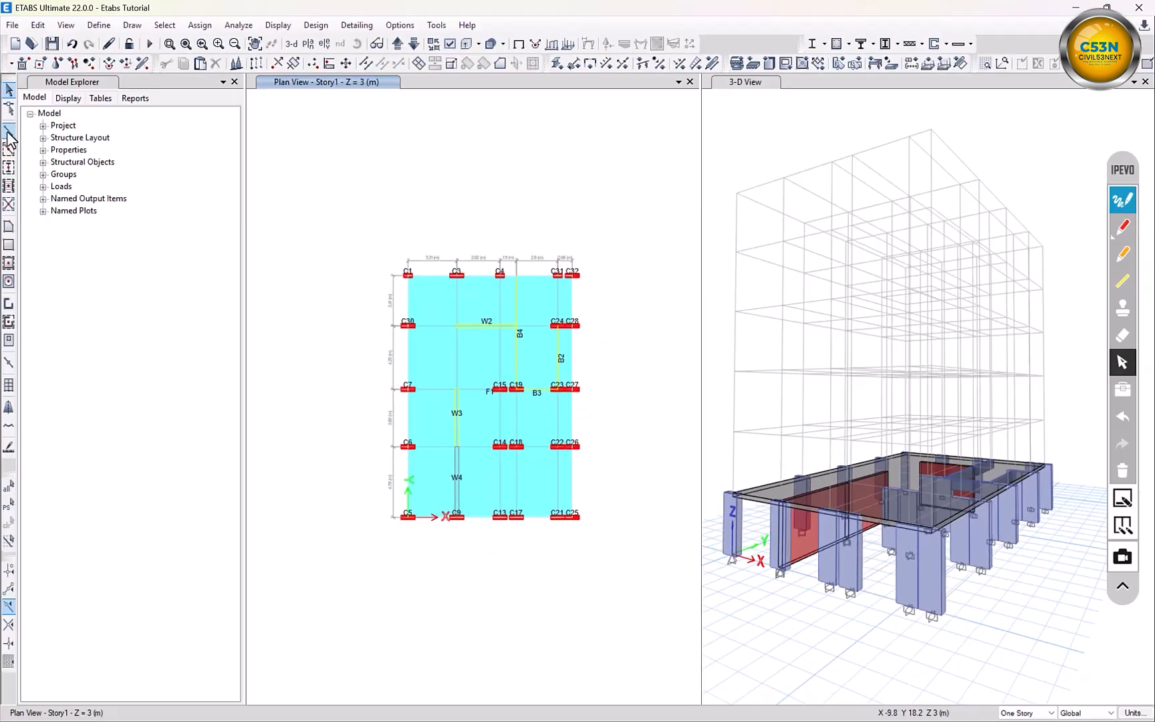
Enable an additional snap and draw straight B 25 x 60 cm beams between the columns along the whole slab perimeter in the Story1 plan
{"action": "left_click", "coordinate": [7, 133]}
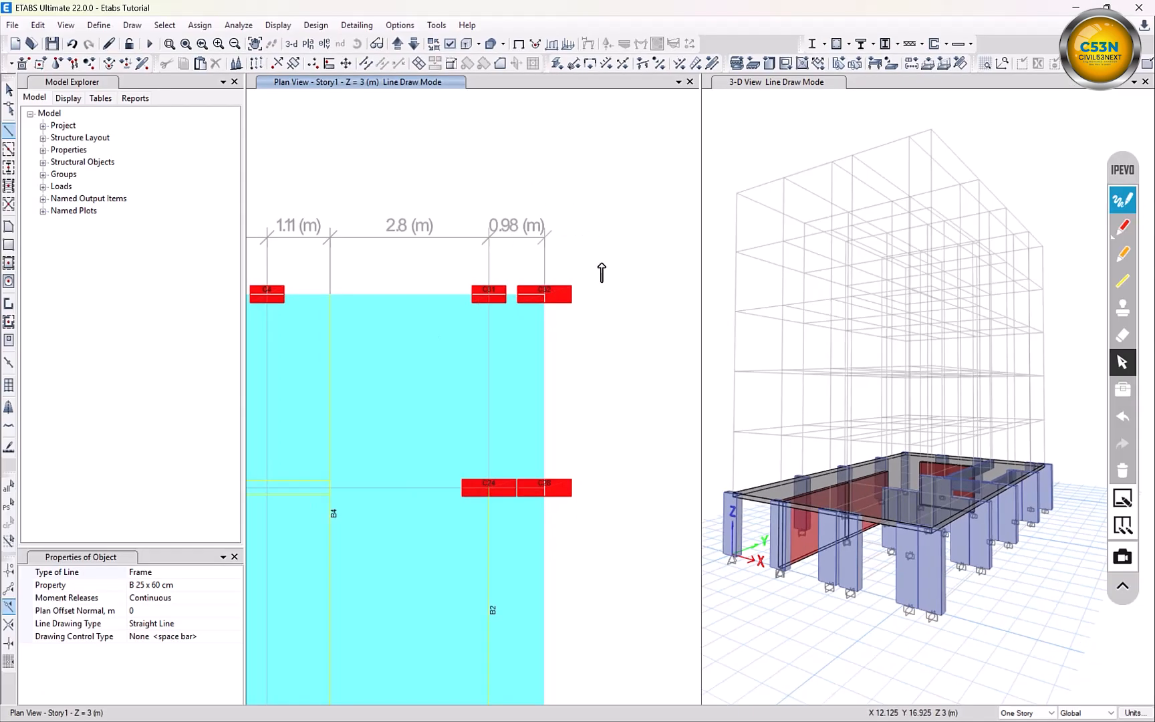
{"action": "left_click", "coordinate": [6, 592]}
{"action": "left_click", "coordinate": [8, 571]}
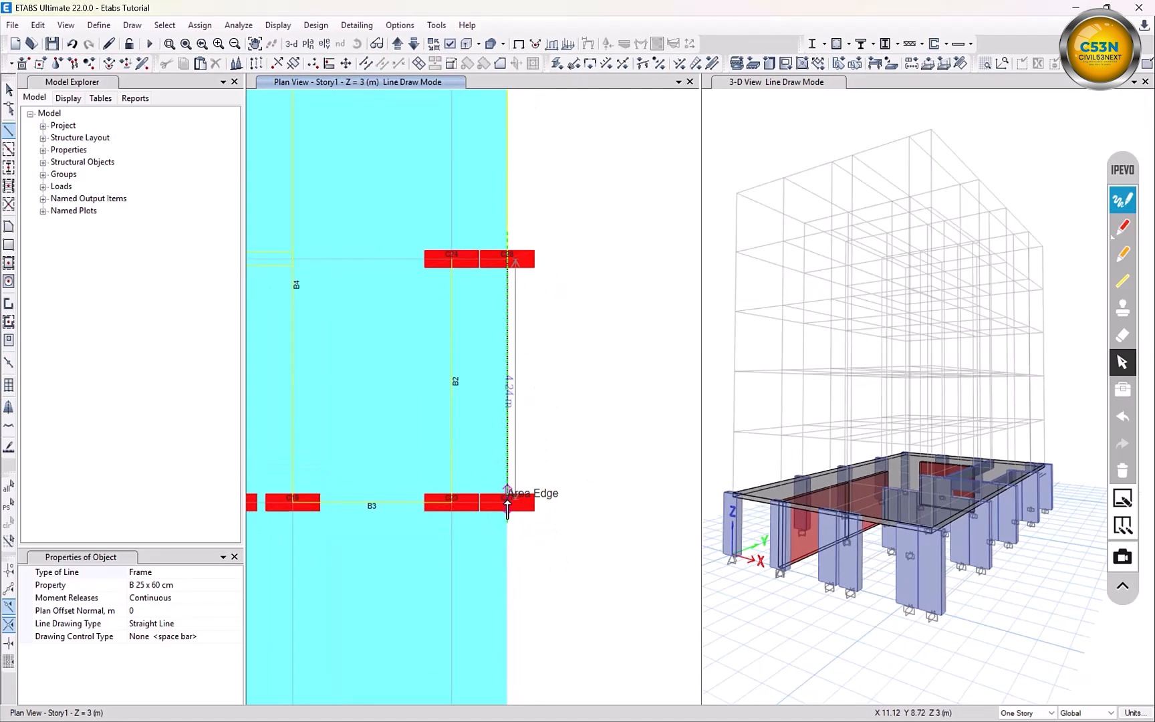
{"action": "scroll", "coordinate": [460, 443], "scroll_direction": "up", "scroll_amount": 3}
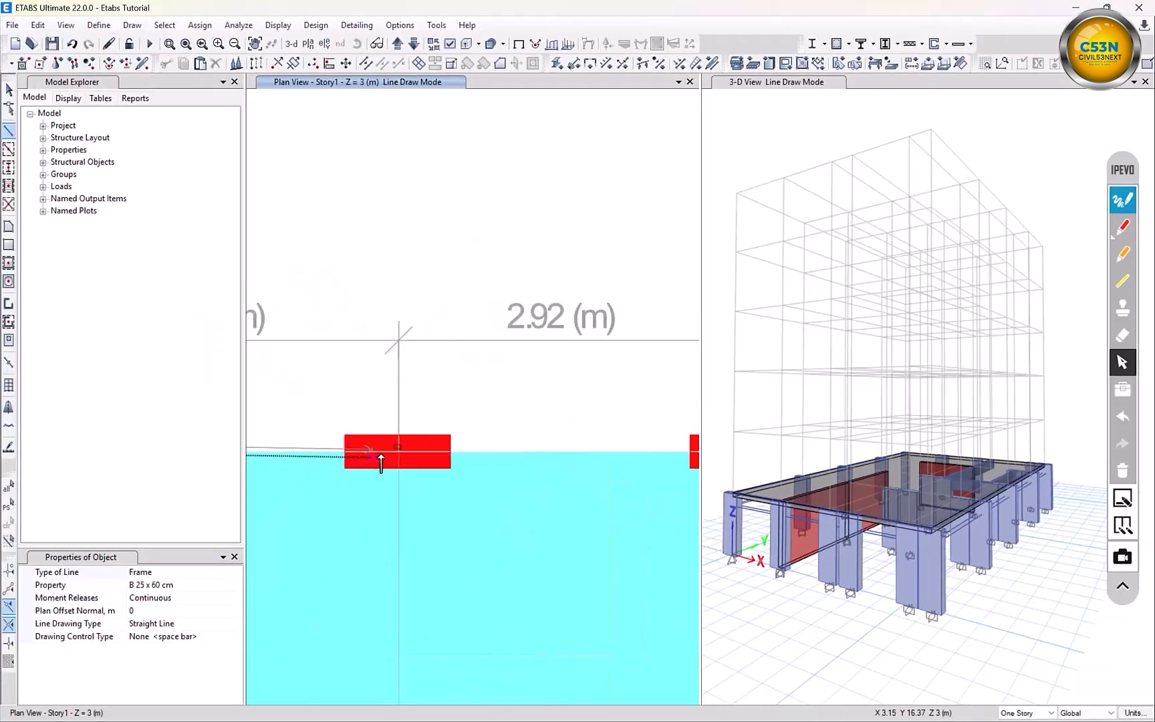
{"action": "scroll", "coordinate": [382, 464], "scroll_direction": "up", "scroll_amount": 3}
{"action": "scroll", "coordinate": [409, 478], "scroll_direction": "down", "scroll_amount": 1}
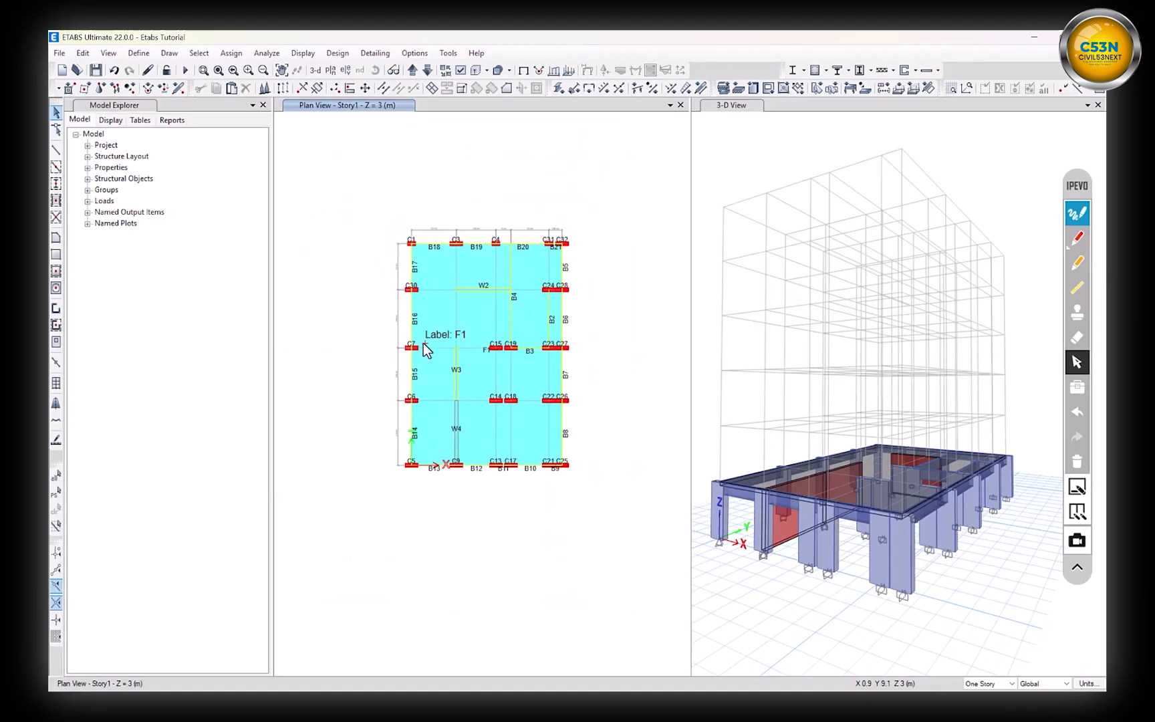
Select column C7 in the Story1 plan and assign it a frame local axes angle of 90 degrees
{"action": "left_click_drag", "start_coordinate": [419, 329], "coordinate": [319, 413]}
{"action": "left_click_drag", "start_coordinate": [319, 412], "coordinate": [320, 415]}
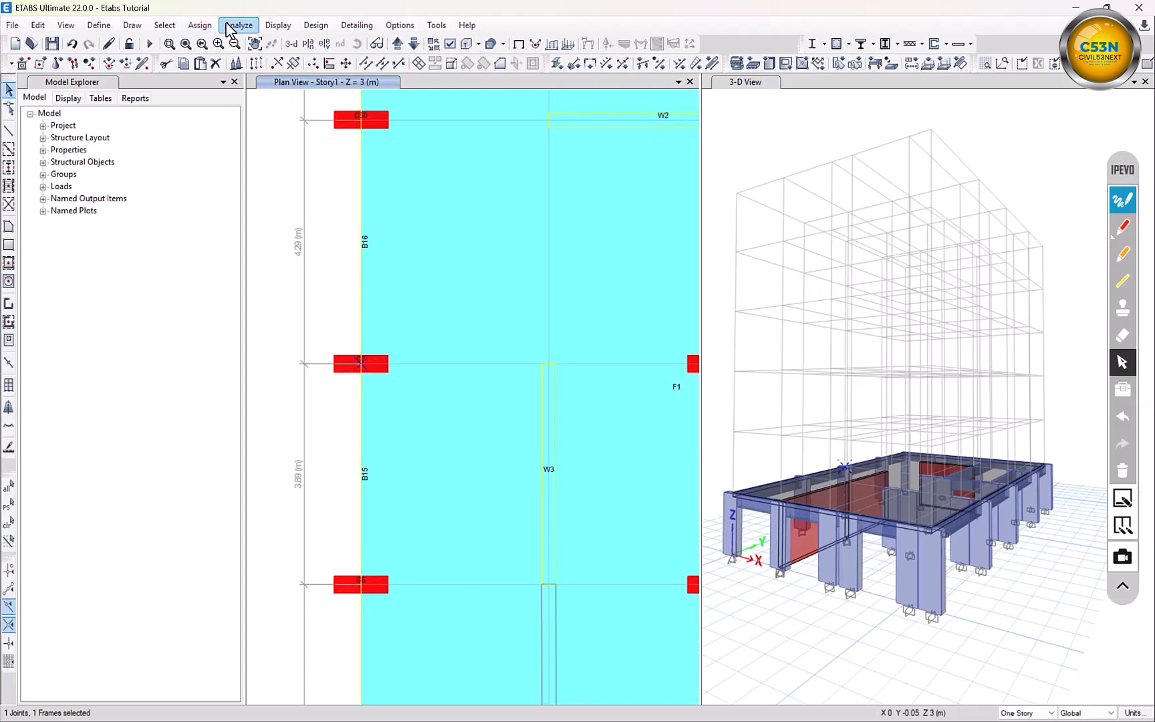
{"action": "left_click", "coordinate": [199, 25]}
{"action": "mouse_move", "coordinate": [253, 67]}
{"action": "left_click", "coordinate": [441, 144]}
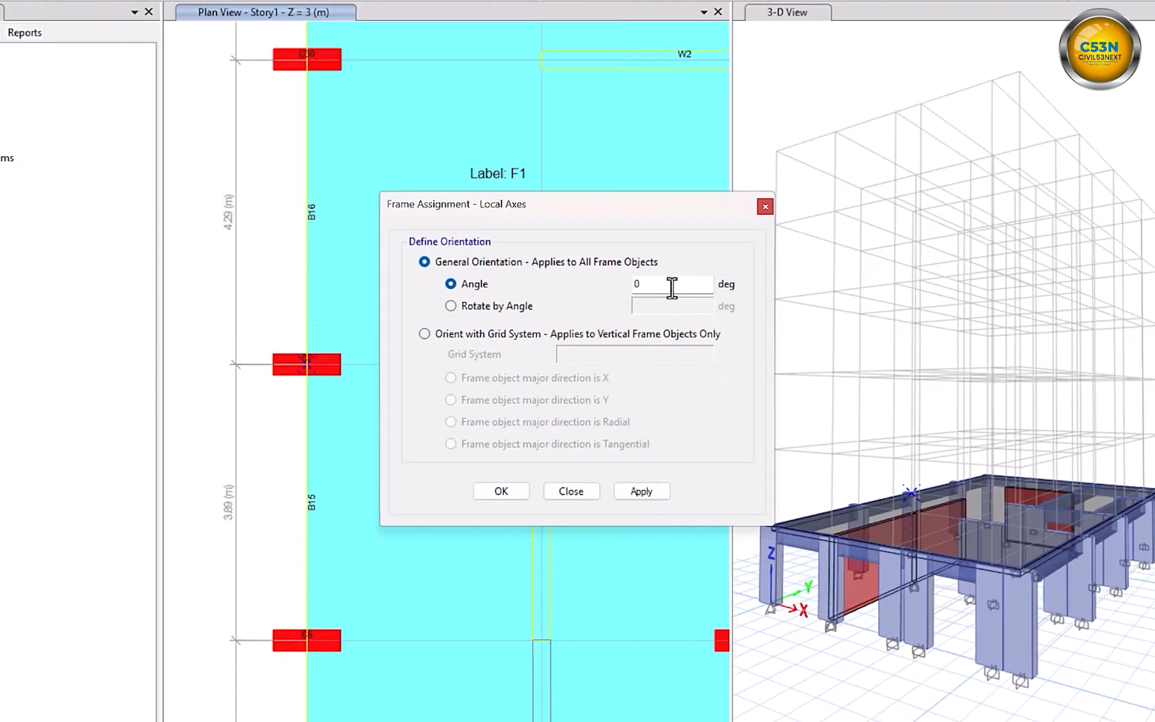
{"action": "left_click", "coordinate": [672, 288]}
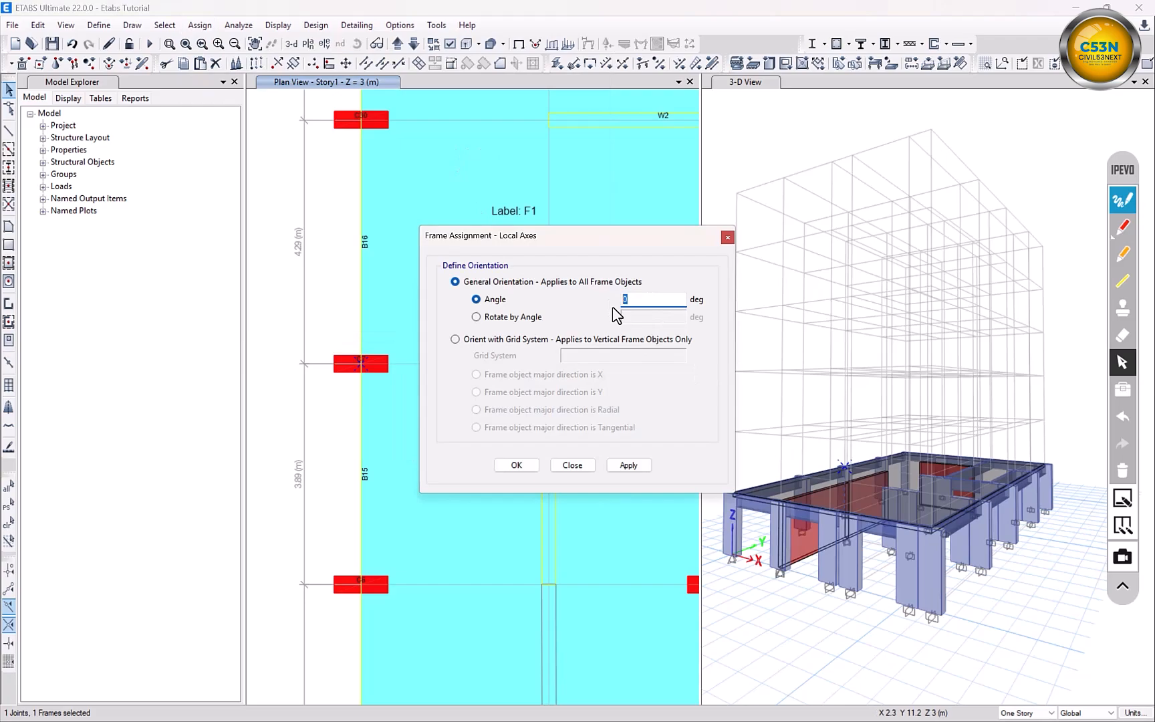
{"action": "left_click", "coordinate": [629, 464]}
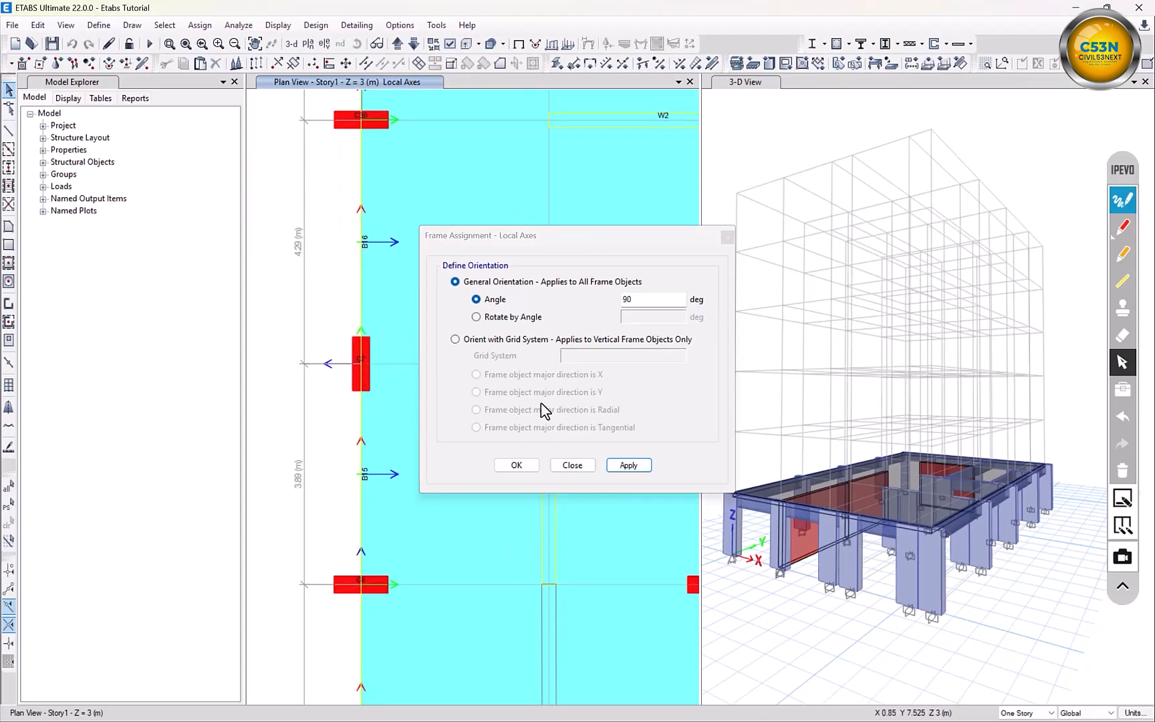
Set the local axes angle to 180 degrees, restore the previous selection of column C7, and apply the assignment
{"action": "left_click", "coordinate": [601, 306]}
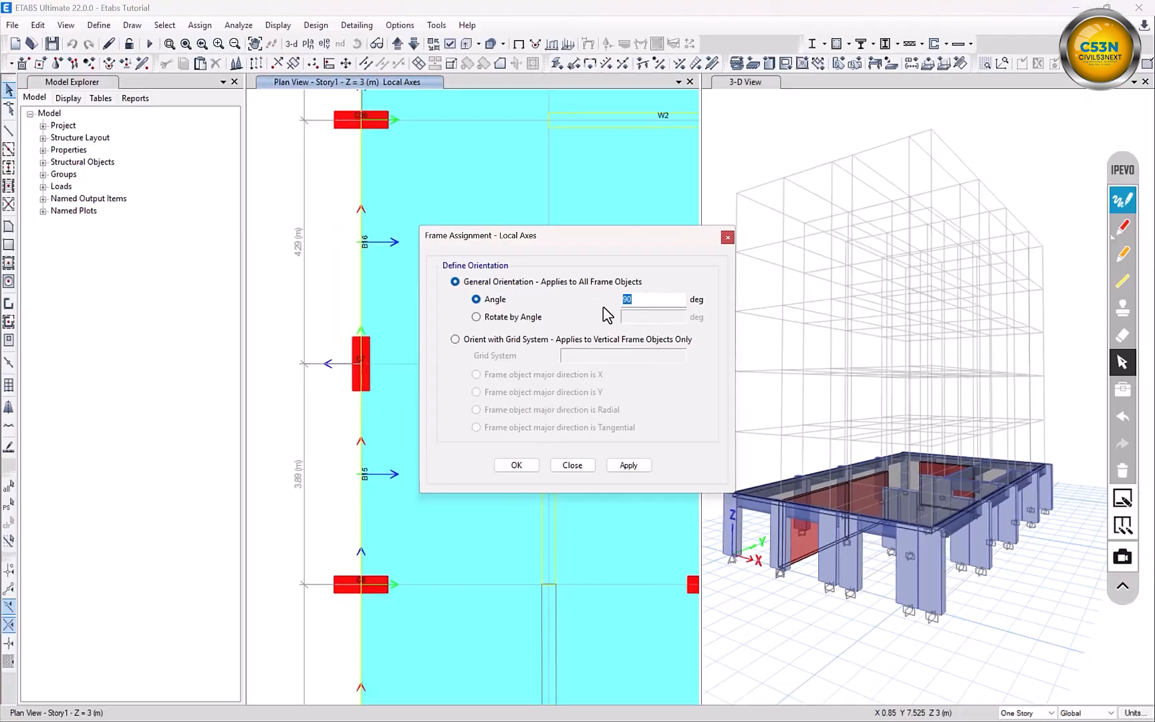
{"action": "type", "text": "180"}
{"action": "left_click", "coordinate": [629, 464]}
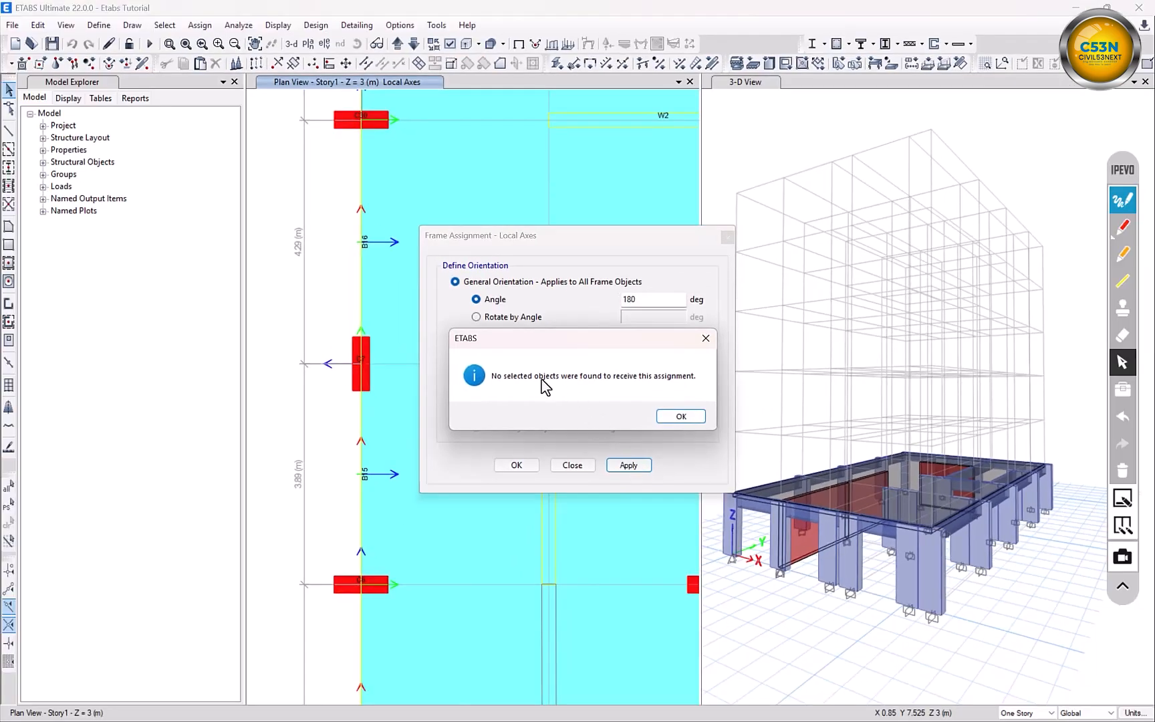
{"action": "left_click", "coordinate": [681, 415]}
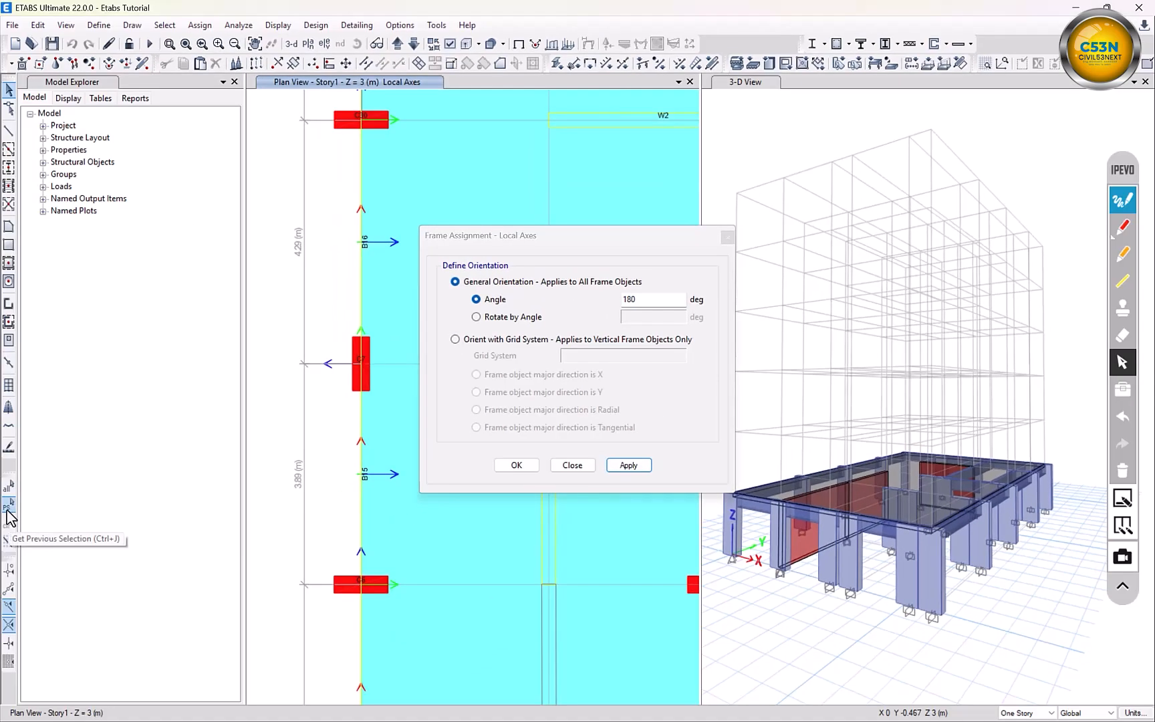
{"action": "left_click", "coordinate": [7, 507]}
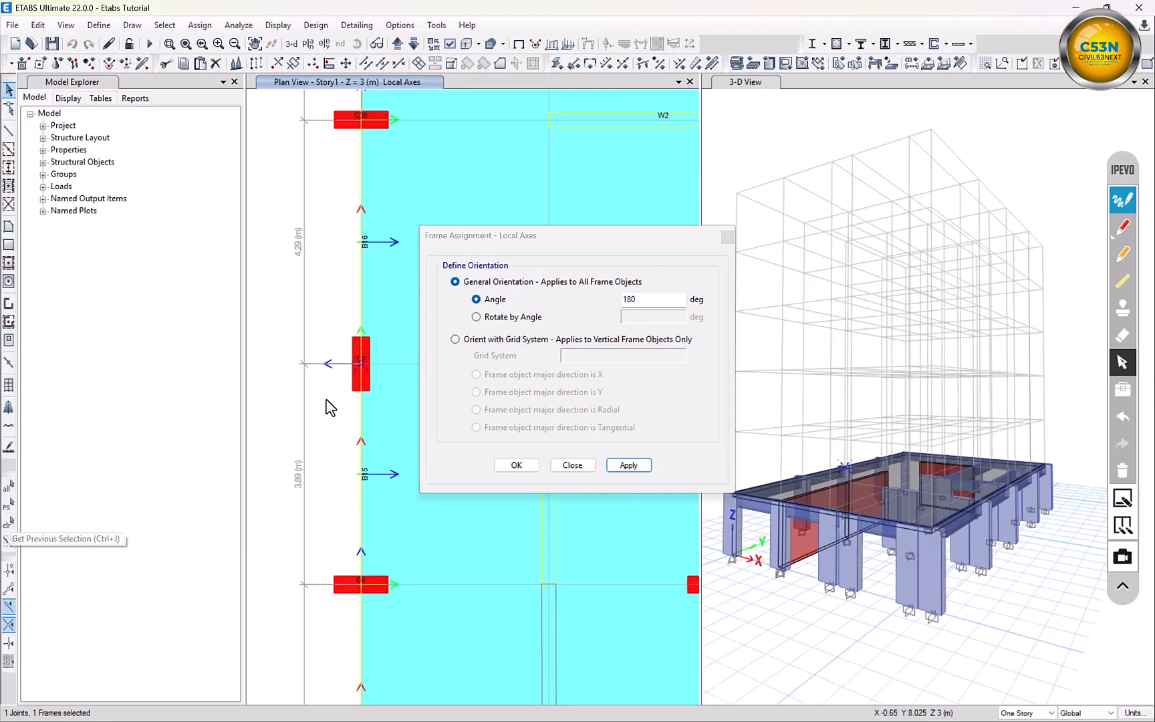
{"action": "left_click", "coordinate": [627, 464]}
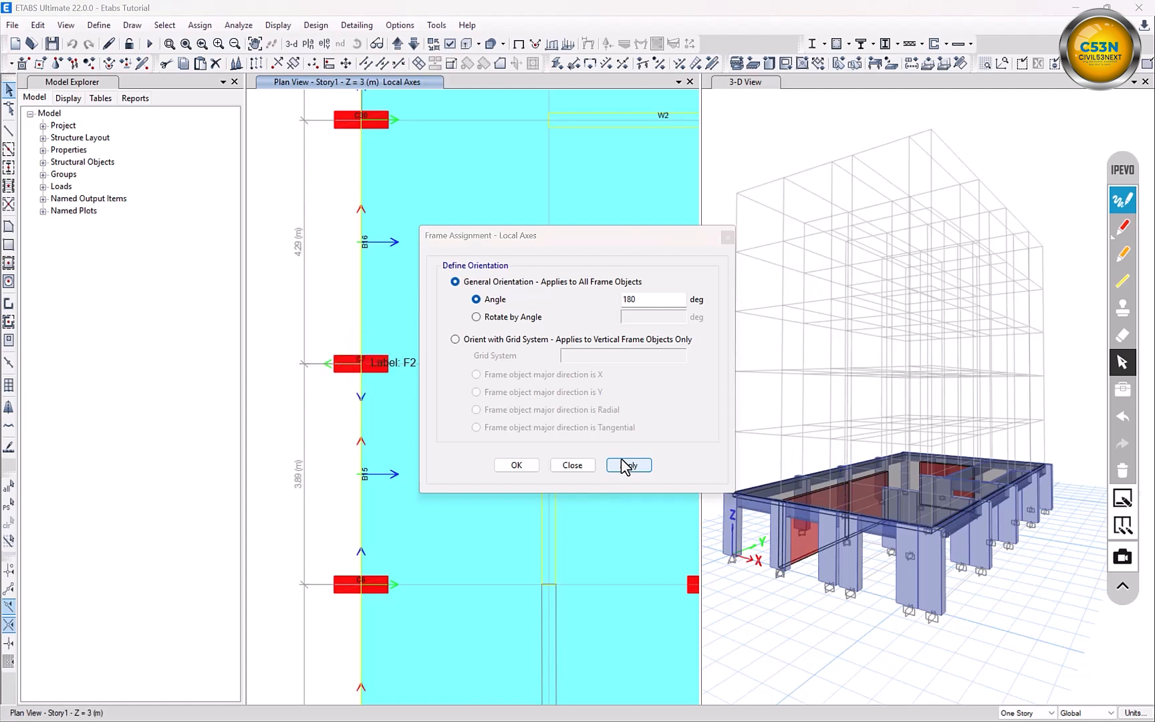